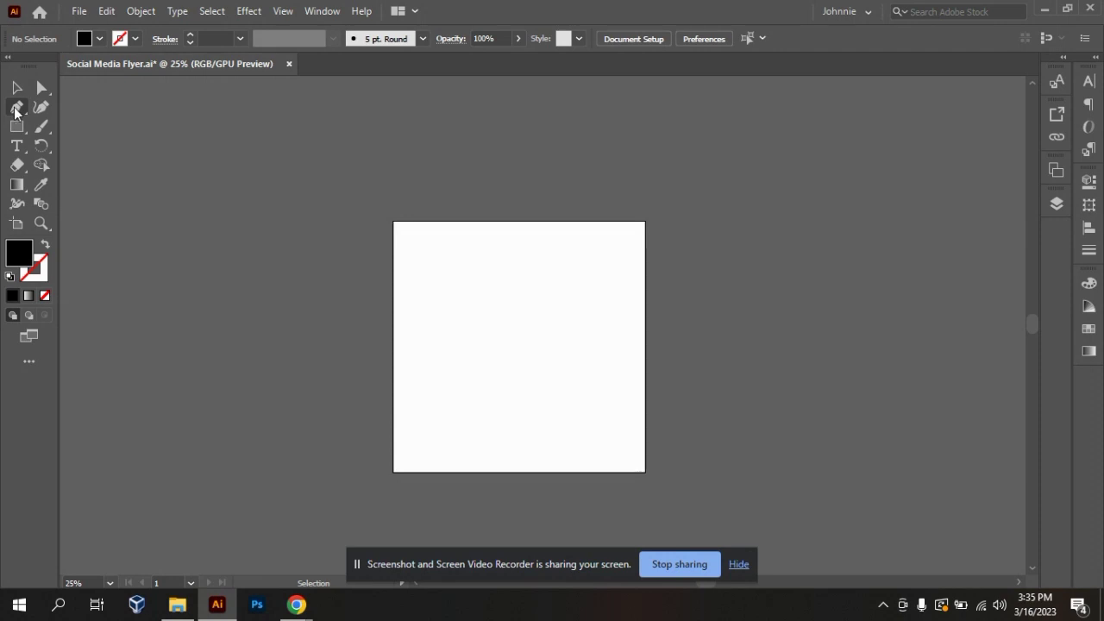
# Step: Draw a straight horizontal line with two anchor points across the artboard using the Pen tool
pyautogui.click(16, 108)
pyautogui.press('v')
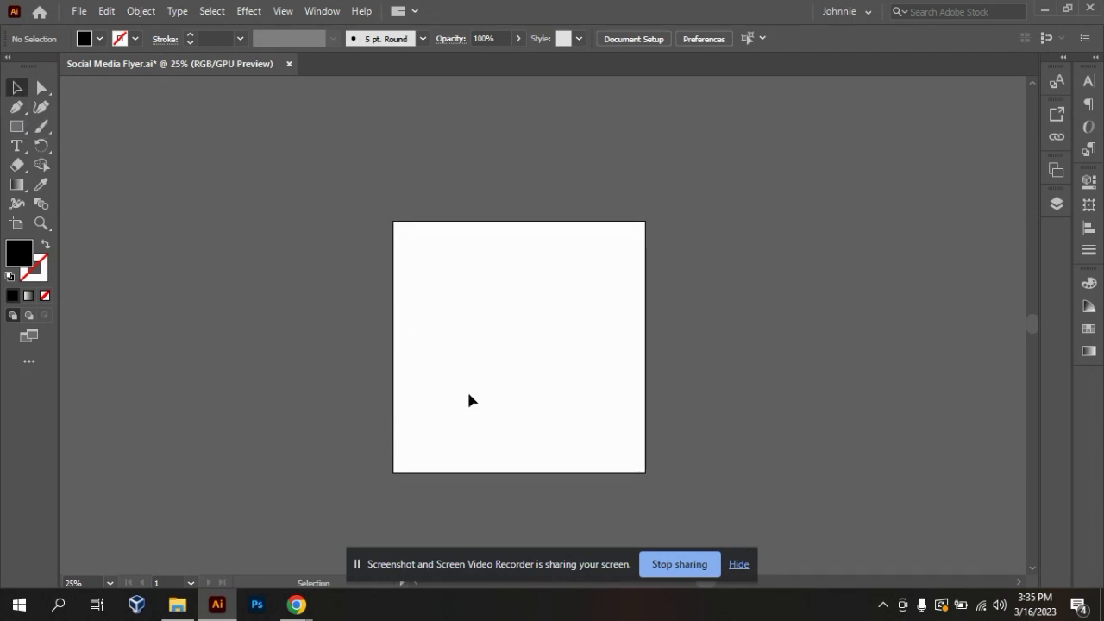
pyautogui.press('p')
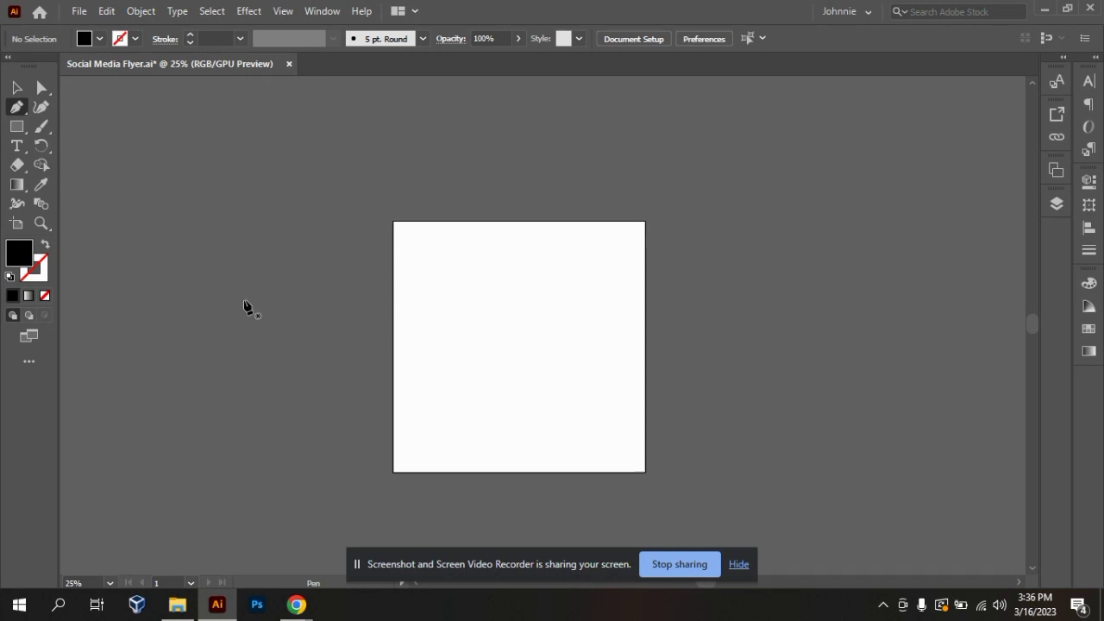
pyautogui.click(416, 324)
pyautogui.moveTo(416, 325); pyautogui.dragTo(416, 328)
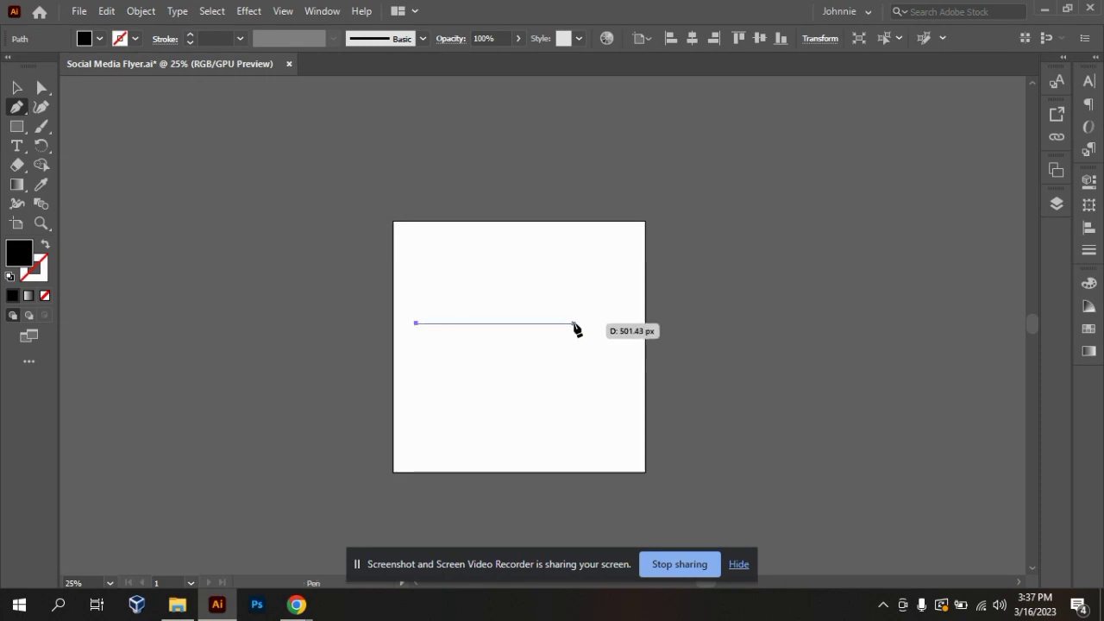
pyautogui.click(551, 397)
pyautogui.hotkey('ctrl', 'z')
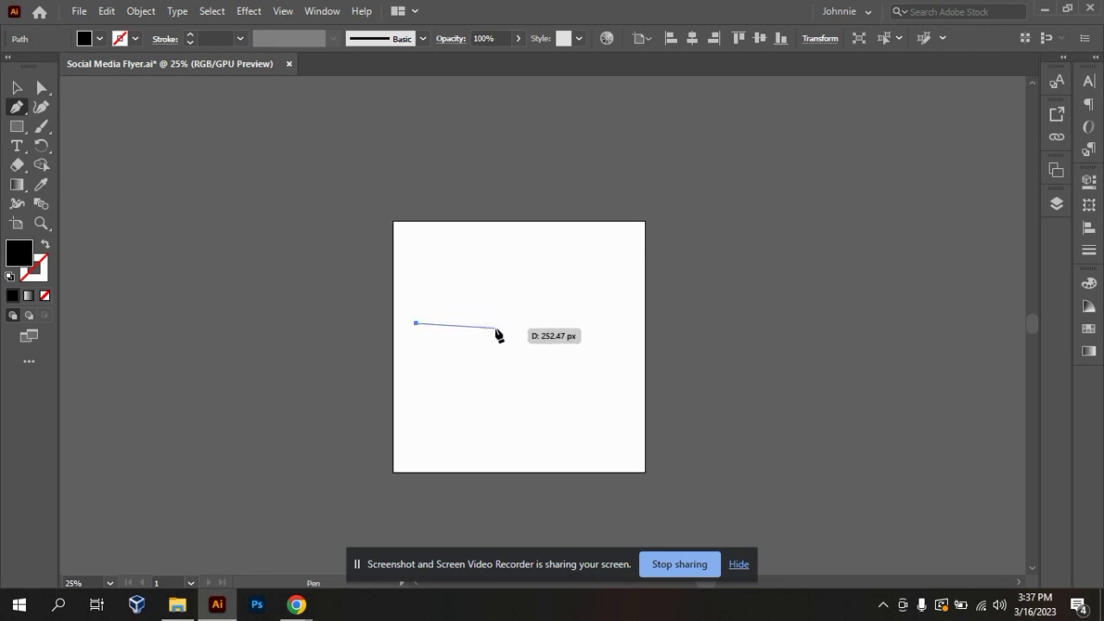
pyautogui.press('shift')
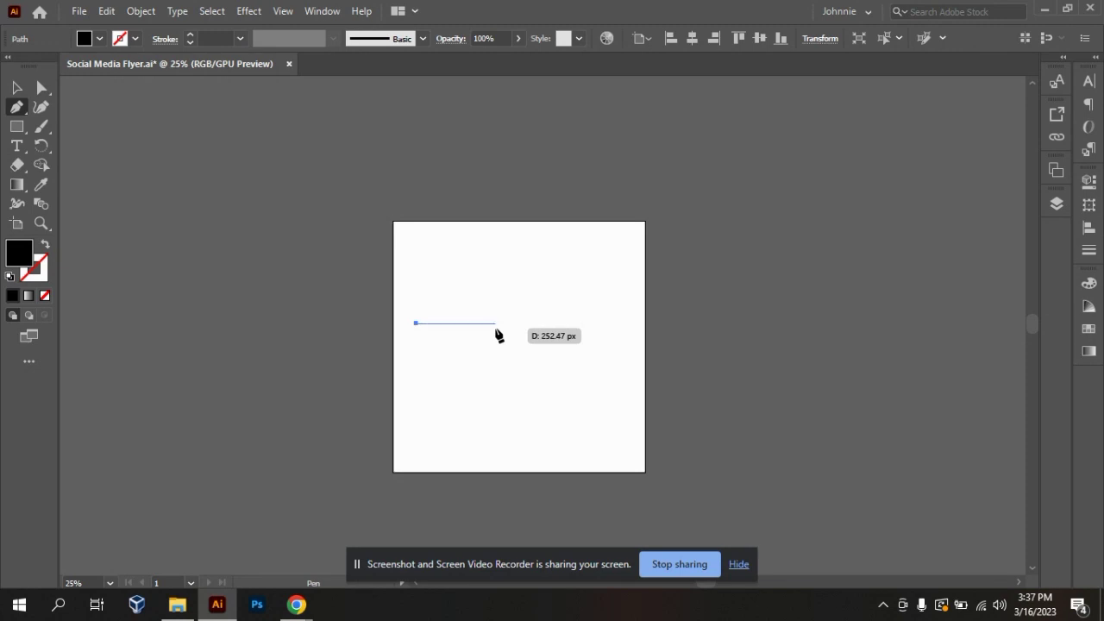
pyautogui.keyDown('shift'); pyautogui.click(587, 324); pyautogui.keyUp('shift')
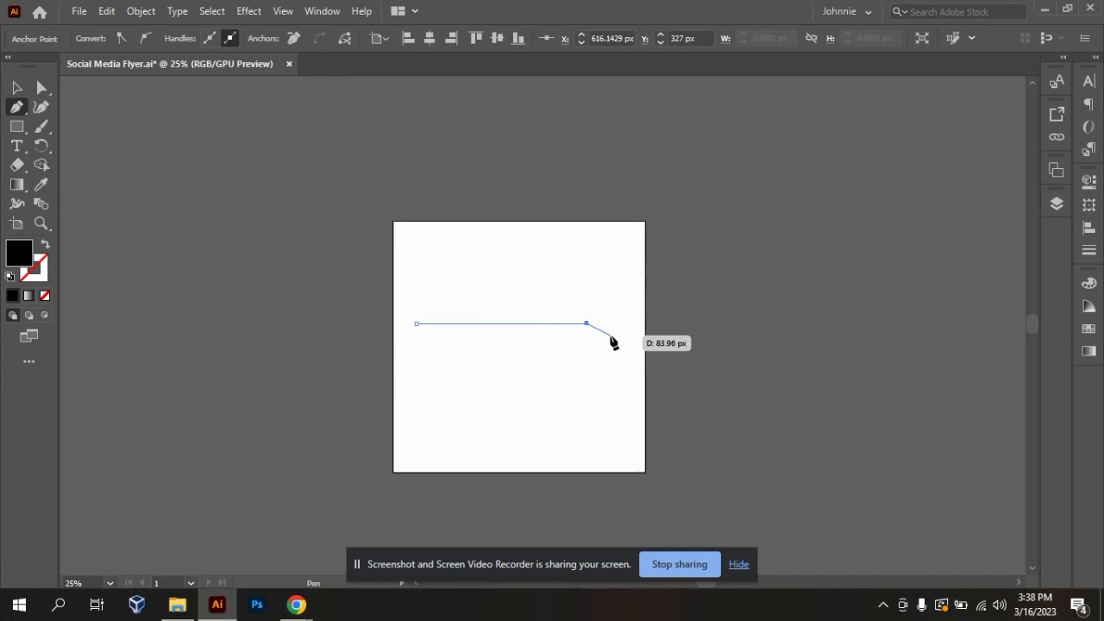
# Step: Move the line down to about the vertical middle of the artboard and deselect it
pyautogui.press('v')
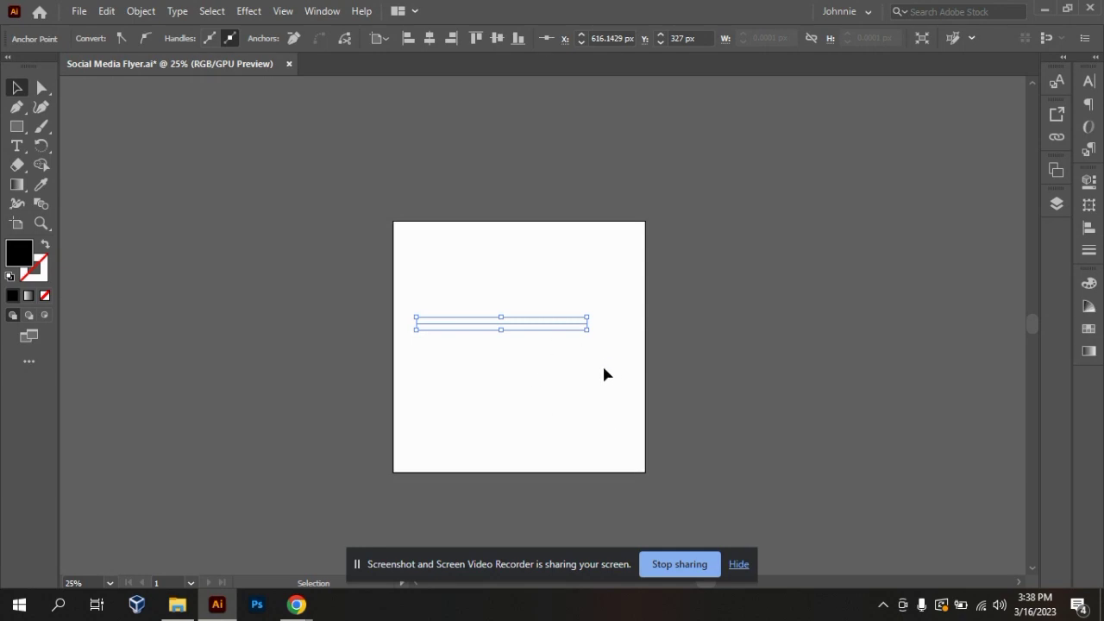
pyautogui.moveTo(563, 324)
pyautogui.mouseDown()
pyautogui.moveTo(547, 346)
pyautogui.moveTo(511, 339)
pyautogui.moveTo(568, 344)
pyautogui.mouseUp()
pyautogui.click(573, 364)
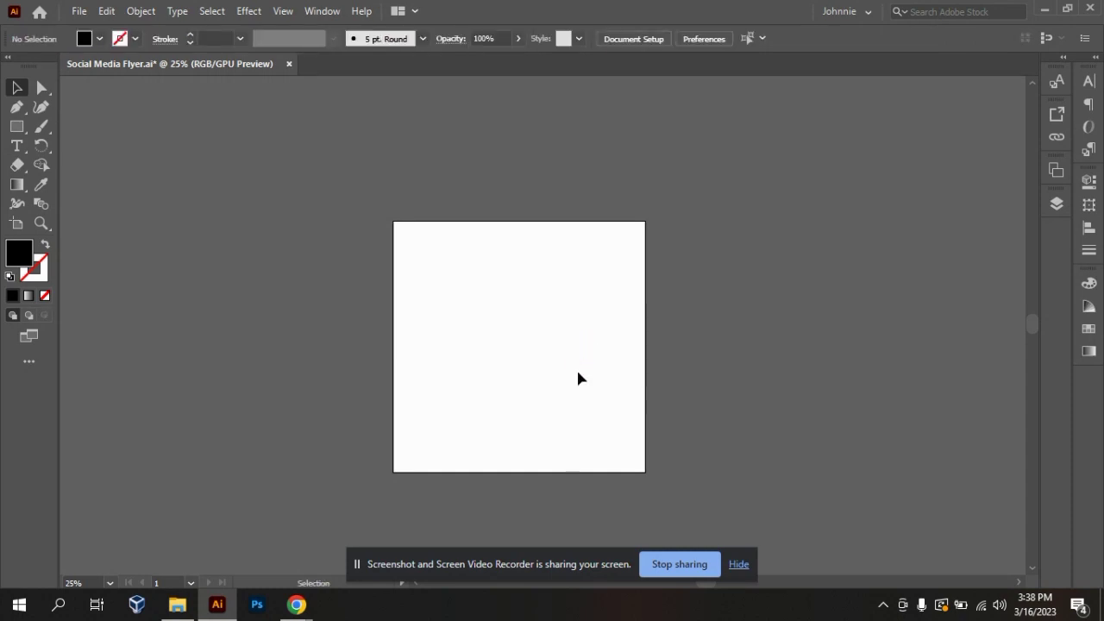
# Step: Remove the line's fill and give it a solid black 1 pt stroke
pyautogui.hotkey('ctrl', '=')
pyautogui.hotkey('ctrl', '=')
pyautogui.hotkey('ctrl', '-')
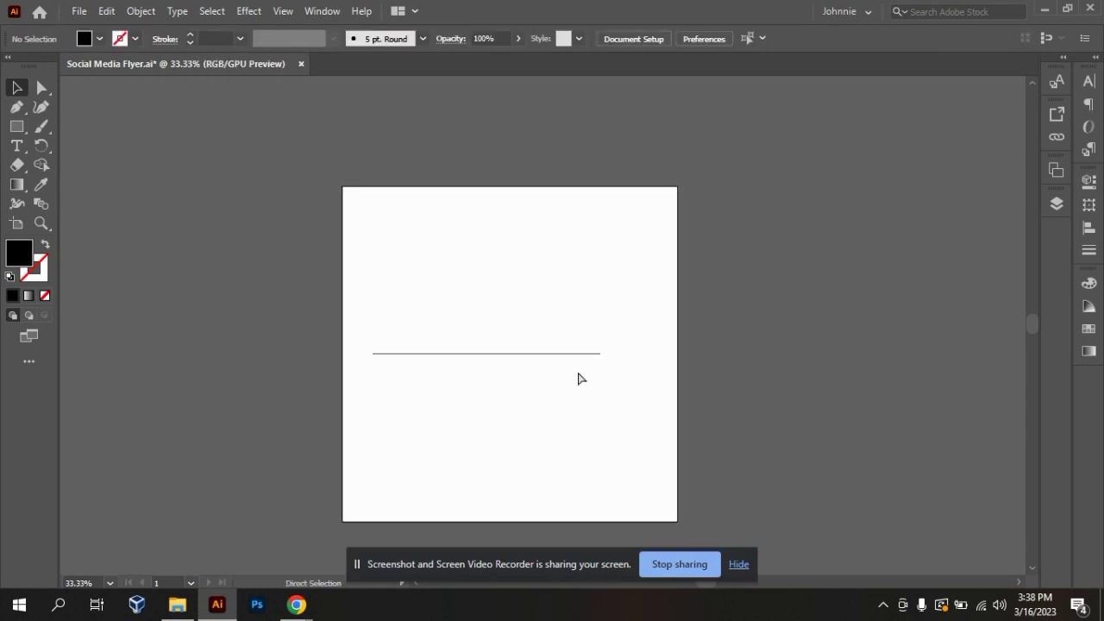
pyautogui.hotkey('ctrl', '=')
pyautogui.moveTo(316, 305); pyautogui.dragTo(569, 480)
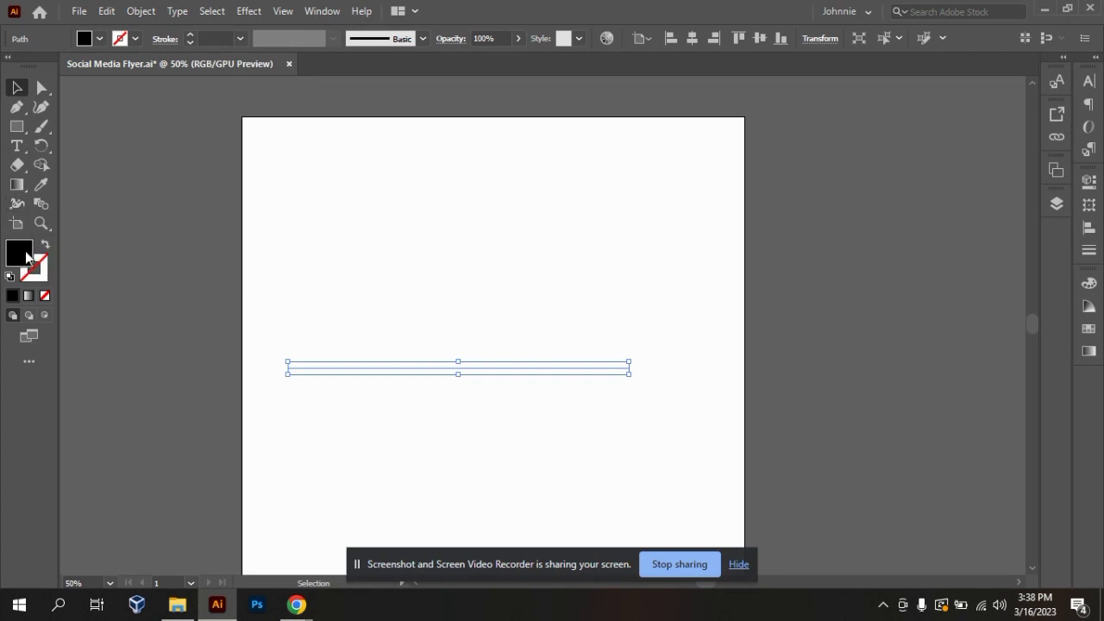
pyautogui.click(45, 295)
pyautogui.click(41, 278)
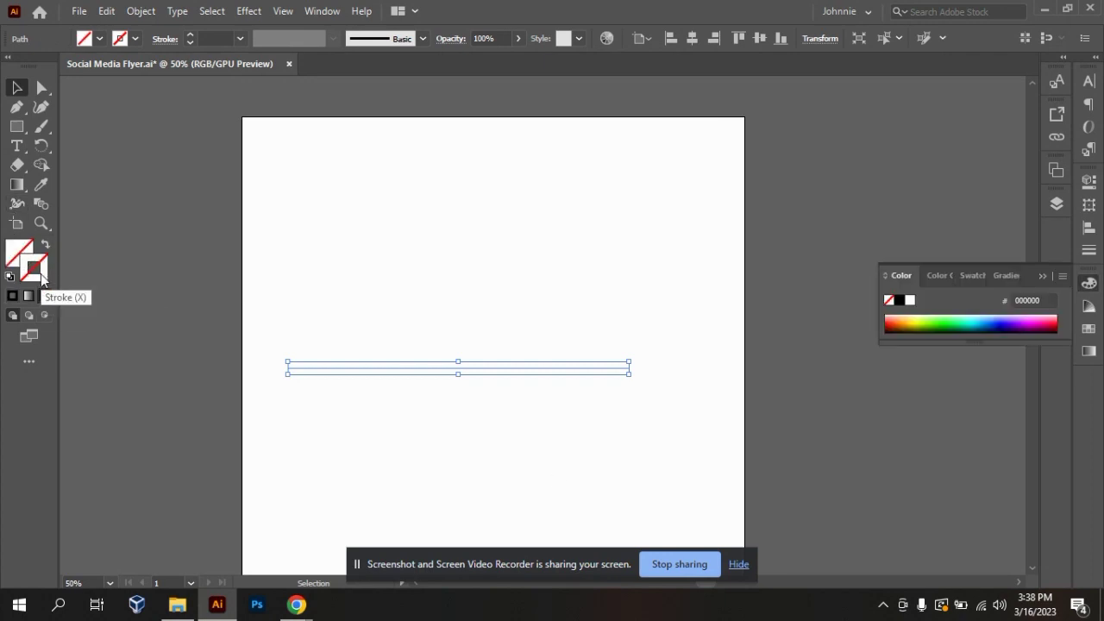
pyautogui.click(12, 295)
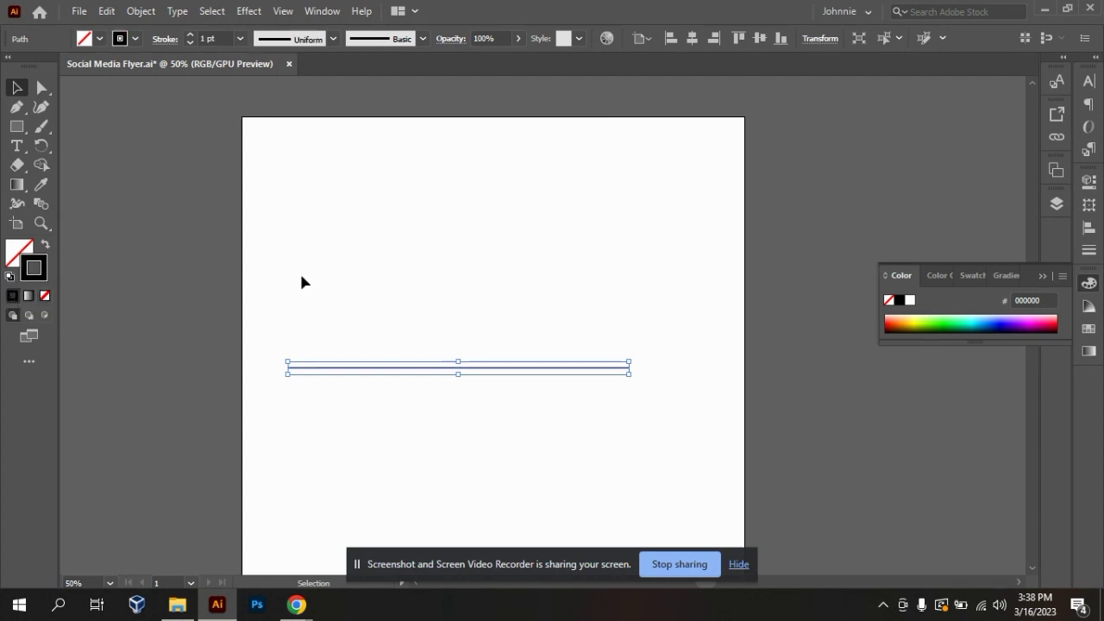
# Step: Move the stroked line straight up into the upper part of the artboard
pyautogui.click(670, 323)
pyautogui.moveTo(328, 291); pyautogui.dragTo(544, 432)
pyautogui.moveTo(579, 369); pyautogui.dragTo(583, 221)
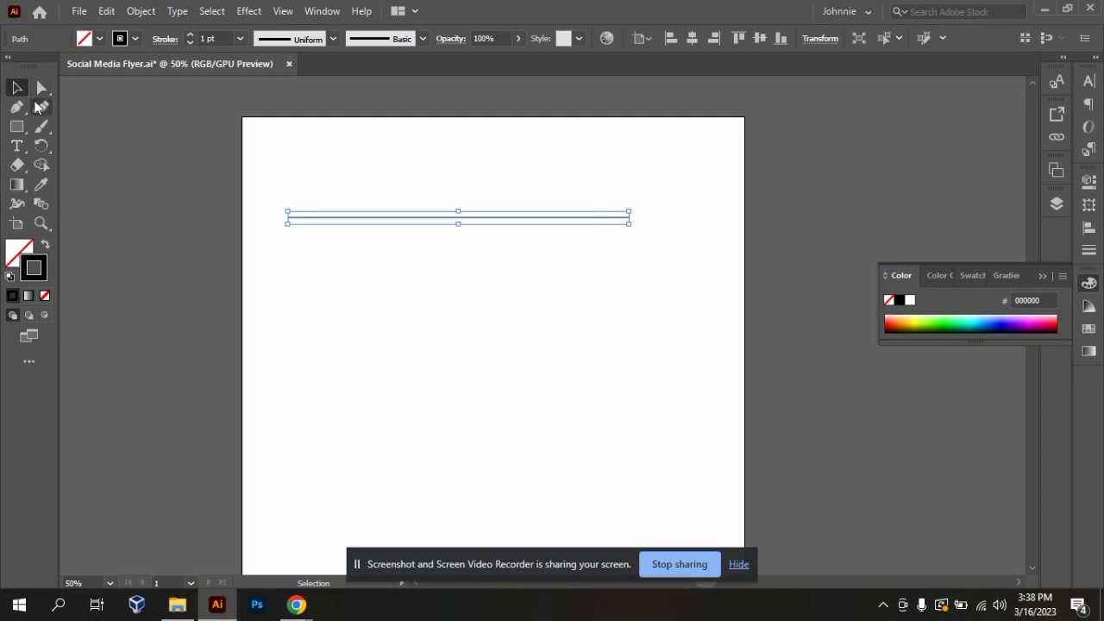
# Step: Draw a closed right triangle about 240 px tall below the line with the Pen tool, placing its right angle at the bottom left
pyautogui.click(18, 112)
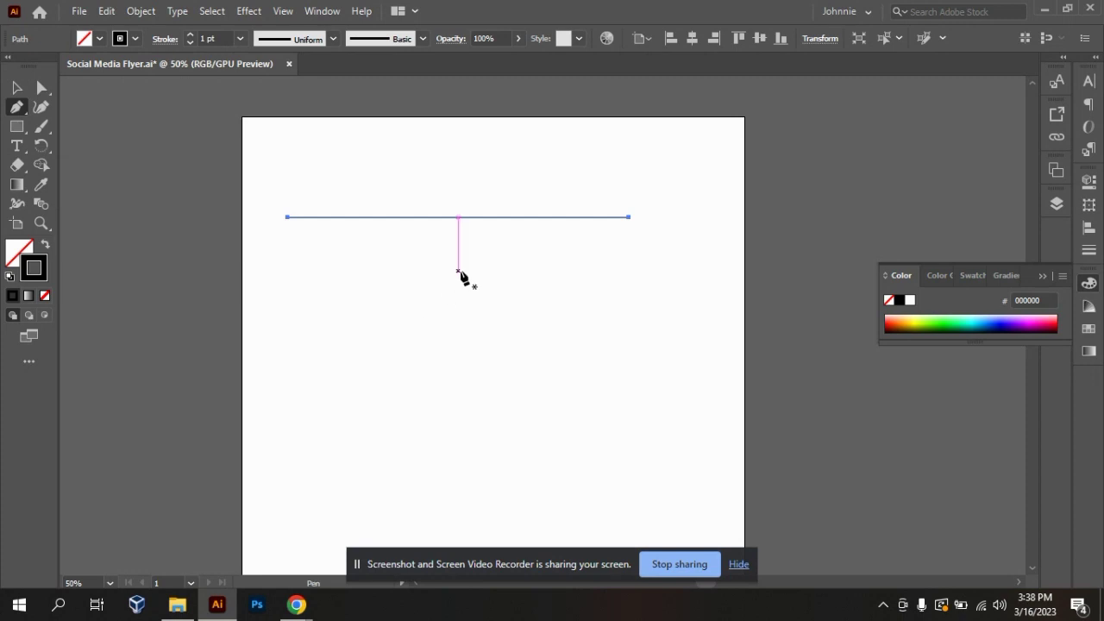
pyautogui.click(317, 292)
pyautogui.click(307, 442)
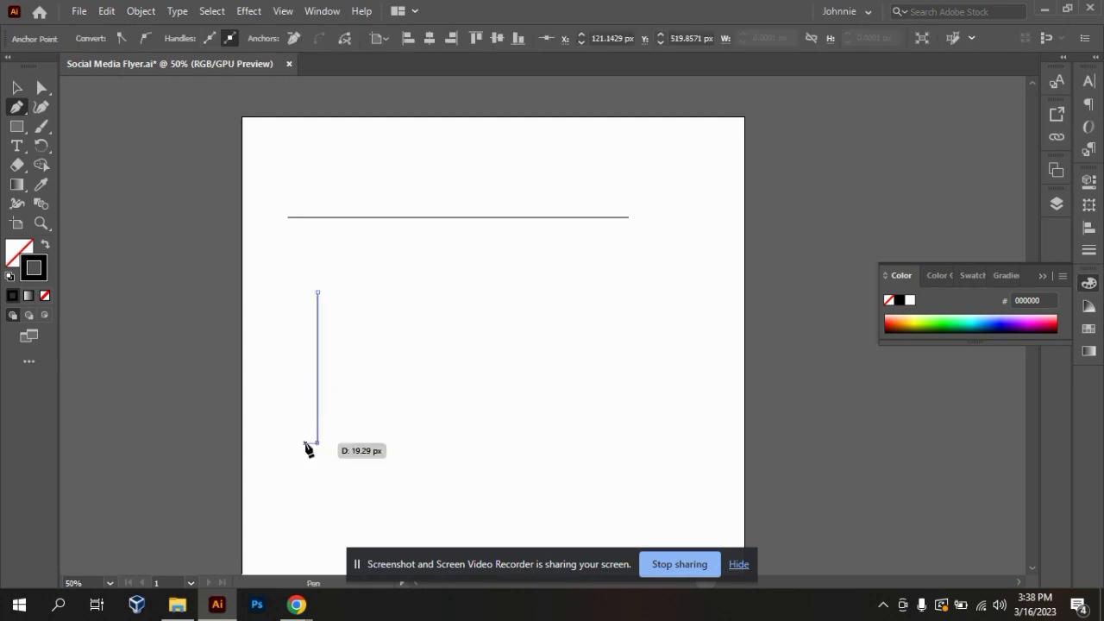
pyautogui.click(467, 443)
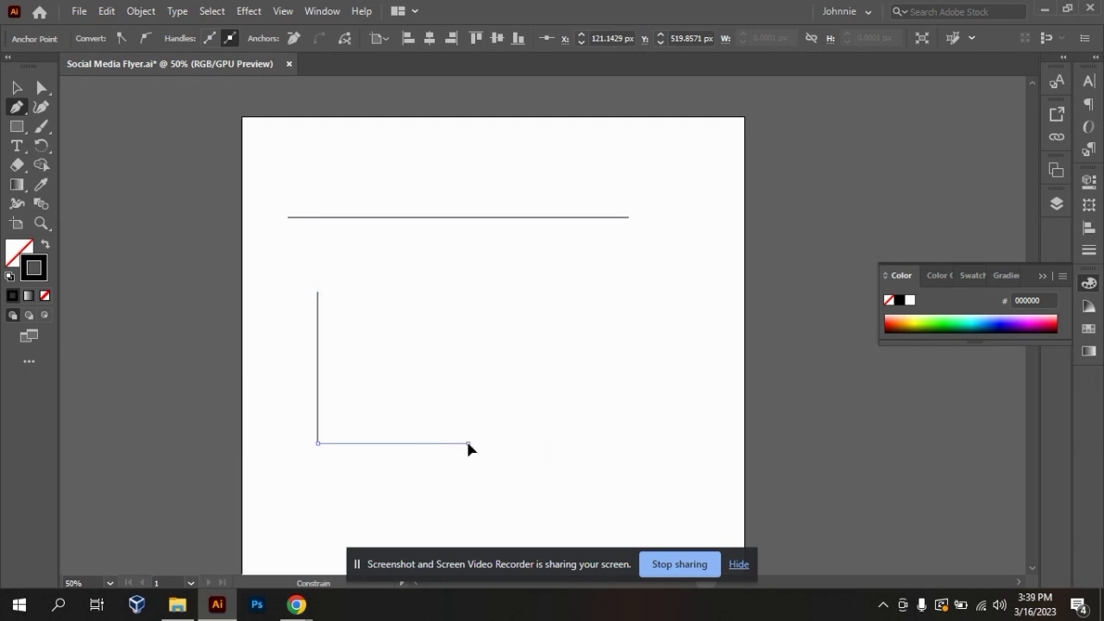
pyautogui.click(318, 293)
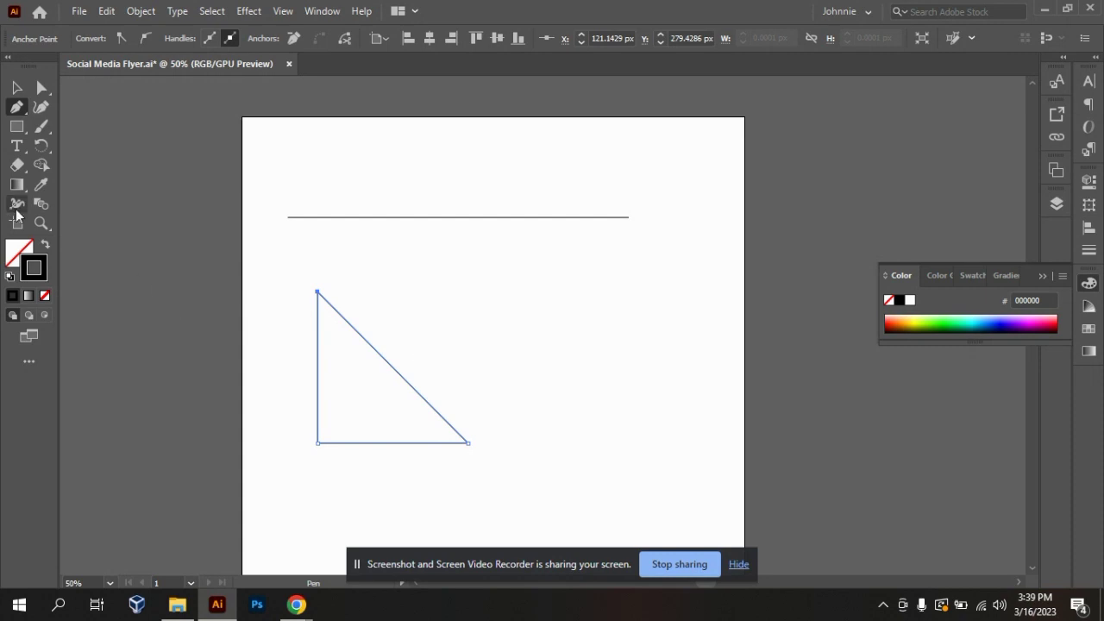
# Step: Swap the triangle's stroke and fill so it is solid black, and move it up toward the artboard's left edge
pyautogui.click(48, 247)
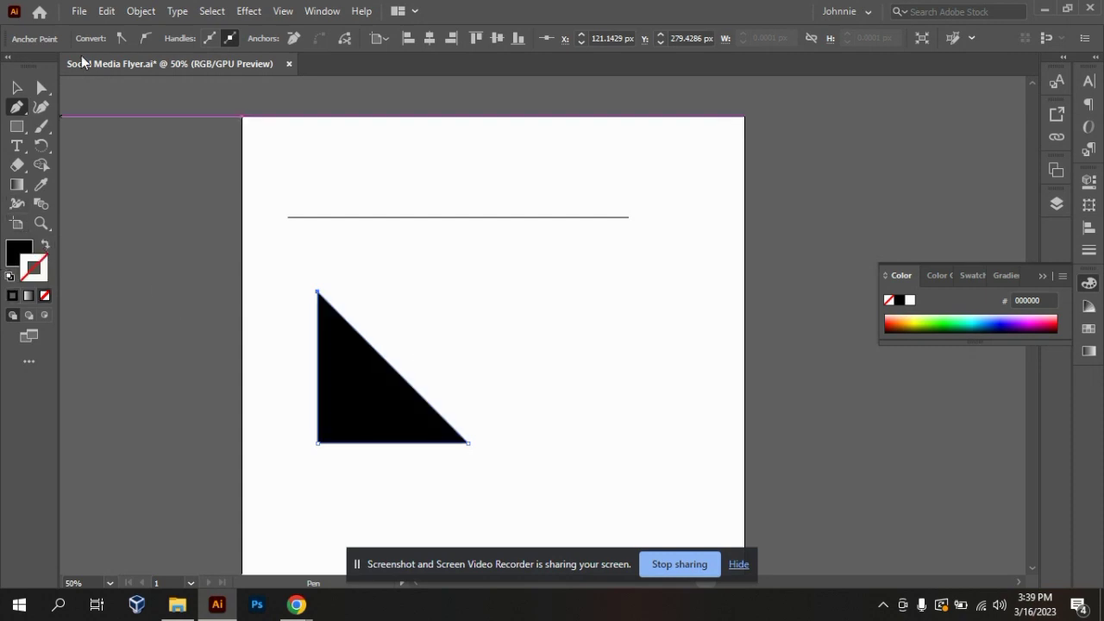
pyautogui.click(16, 87)
pyautogui.click(612, 345)
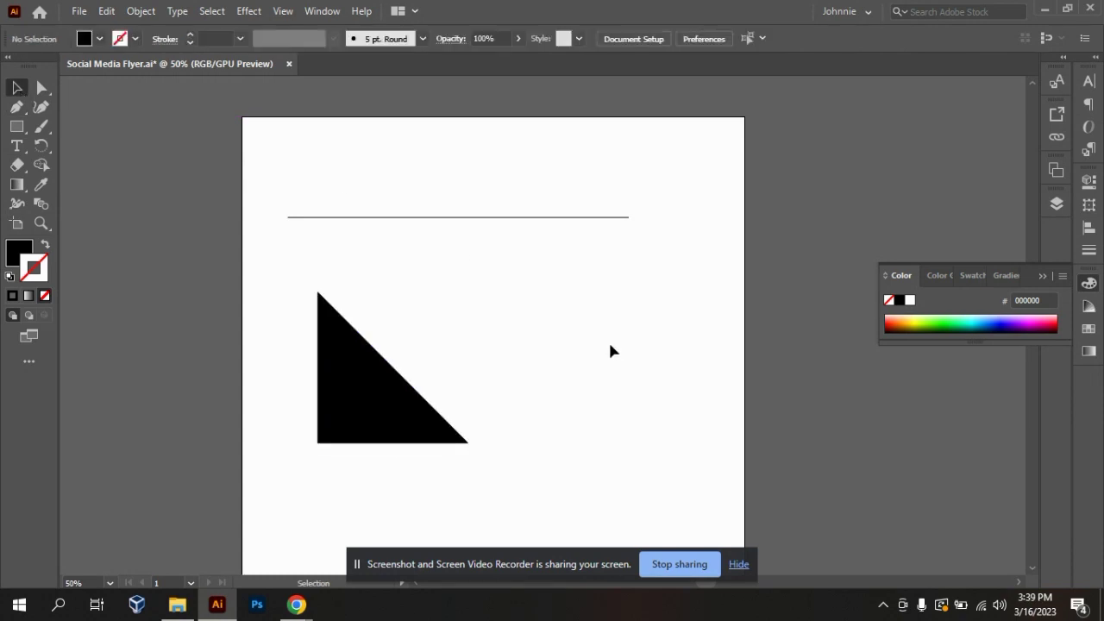
pyautogui.moveTo(392, 384); pyautogui.dragTo(332, 341)
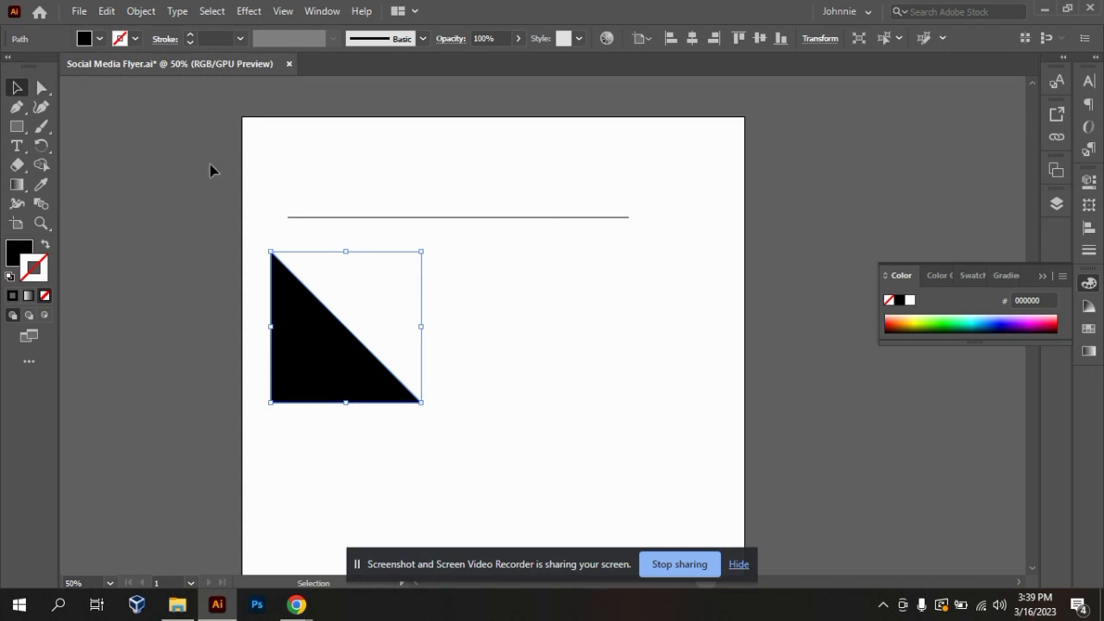
# Step: Reshape the triangle with the Direct Selection tool, moving its right anchor point upward and its bottom-left anchor point to the right
pyautogui.press('a')
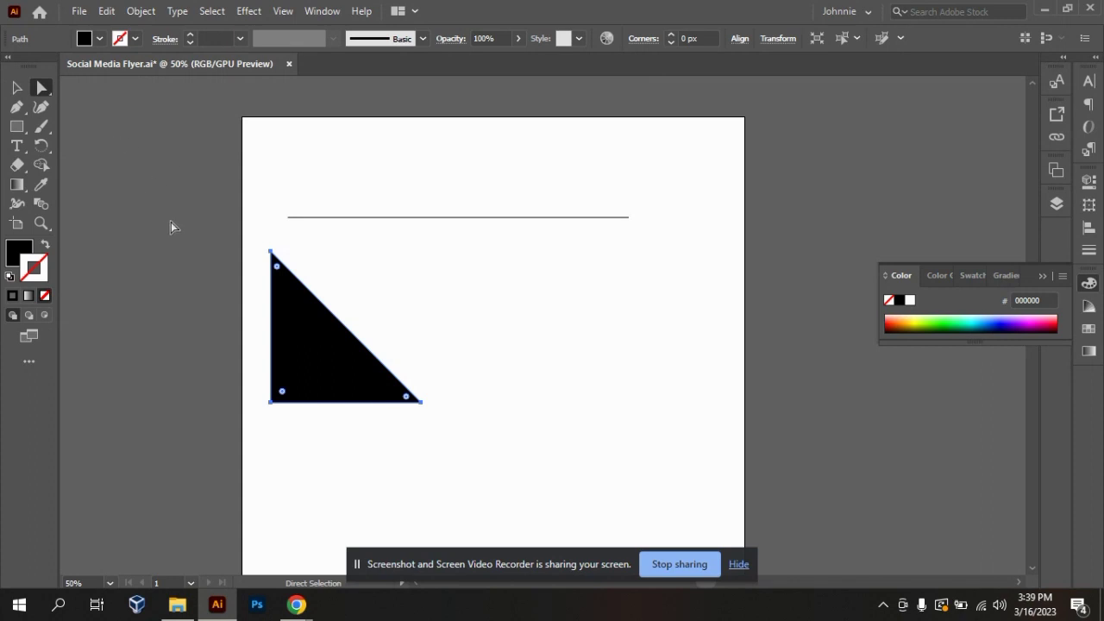
pyautogui.press('v')
pyautogui.hotkey('ctrl', '1')
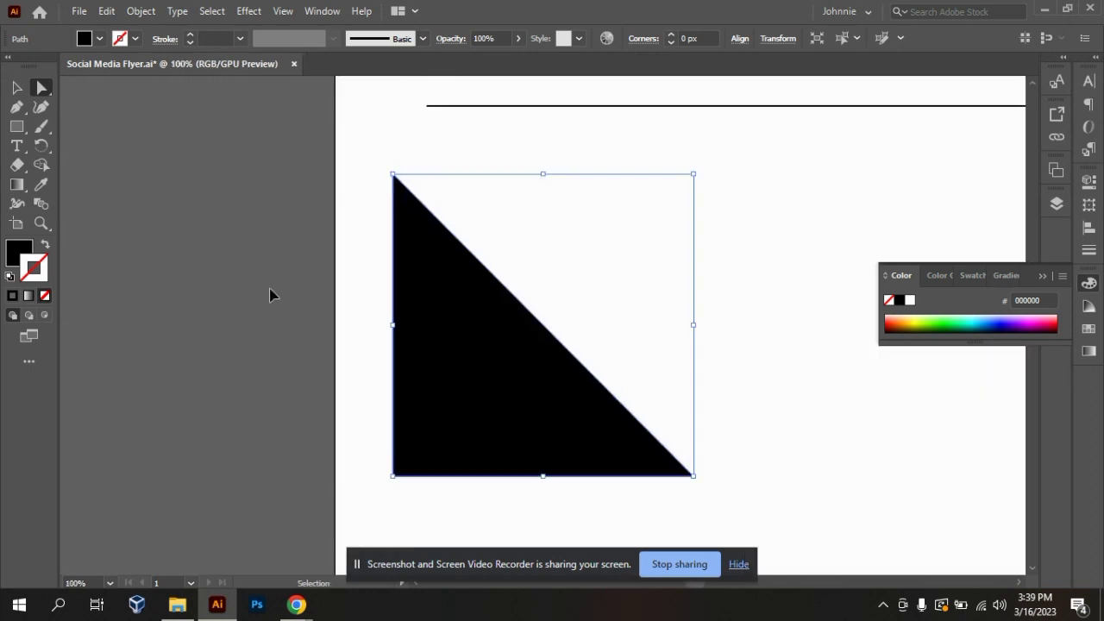
pyautogui.press('a')
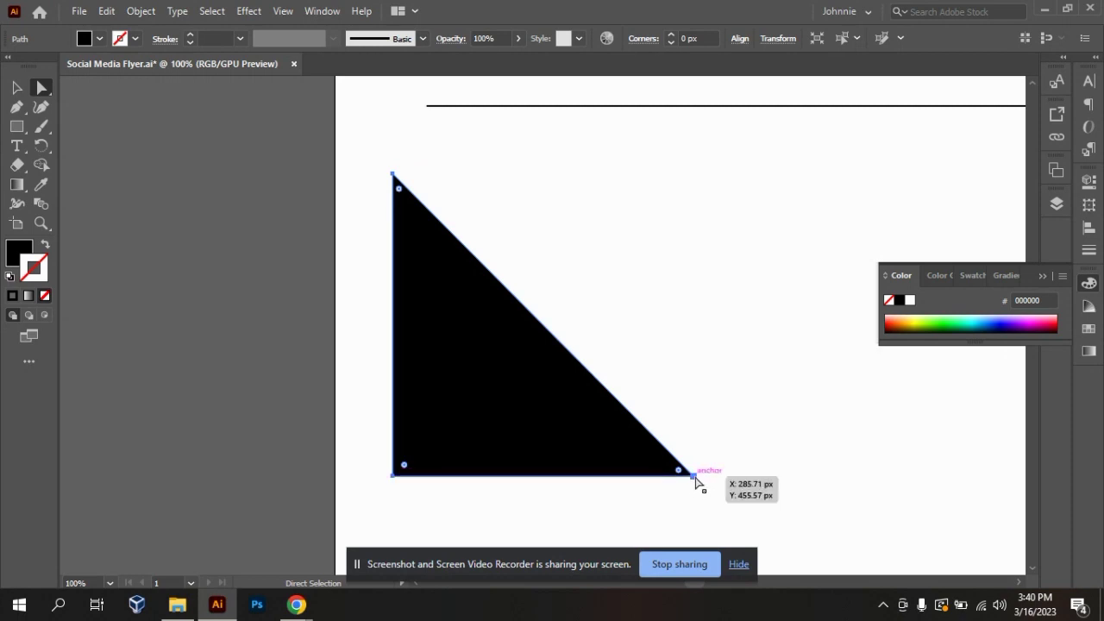
pyautogui.moveTo(696, 483); pyautogui.dragTo(729, 250)
pyautogui.moveTo(402, 429); pyautogui.dragTo(530, 452)
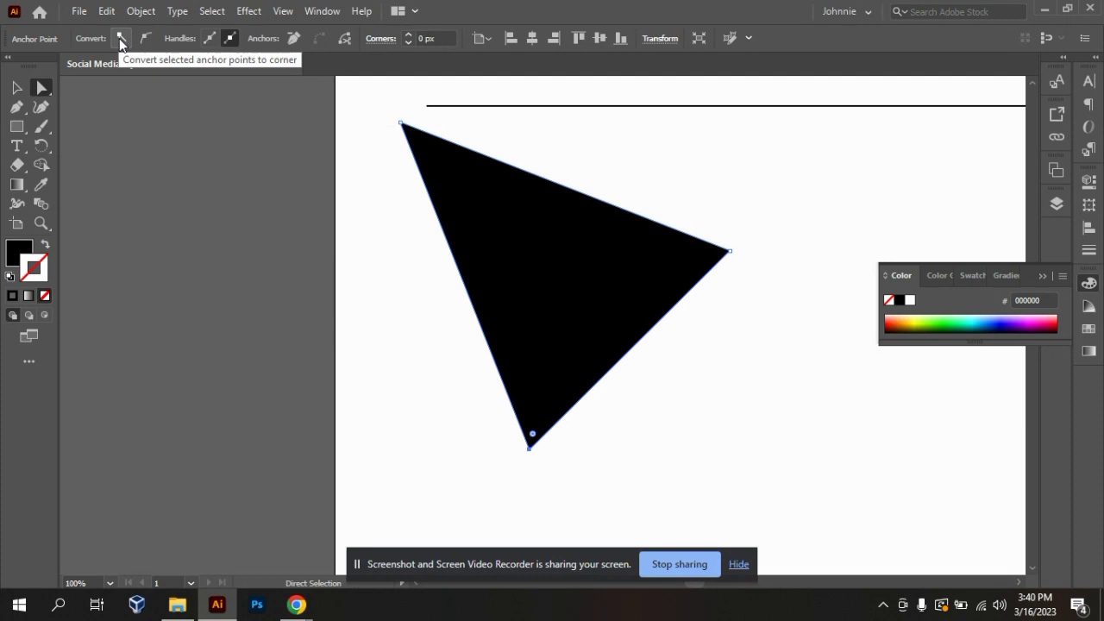
# Step: Move the triangle's bottom anchor point upward and undo that move
pyautogui.click(529, 447)
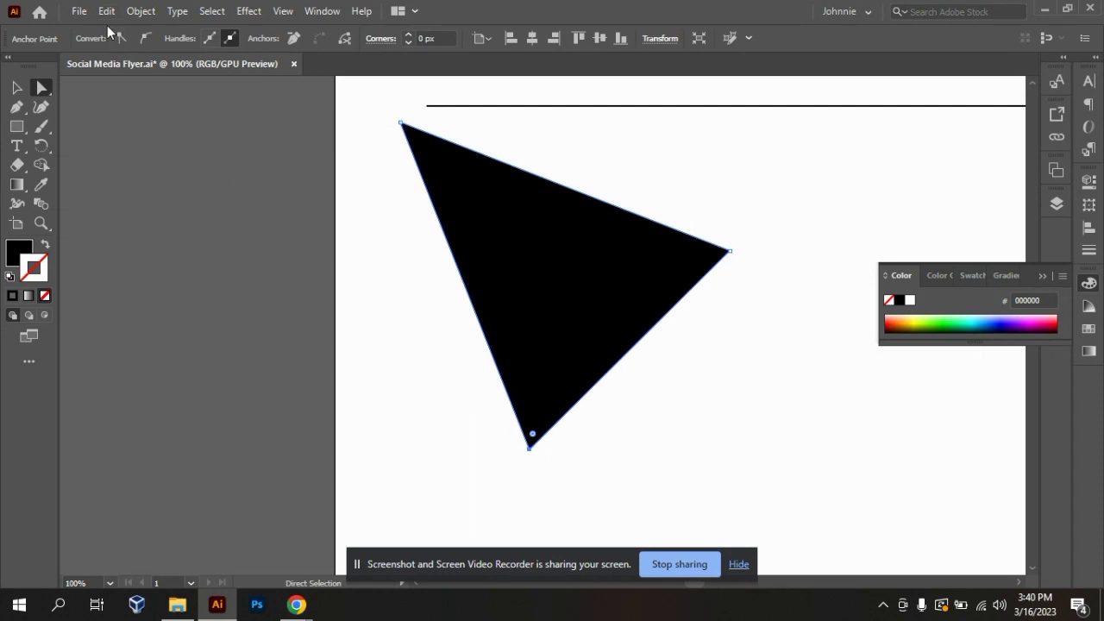
pyautogui.moveTo(530, 458); pyautogui.dragTo(533, 403)
pyautogui.hotkey('ctrl', 'z')
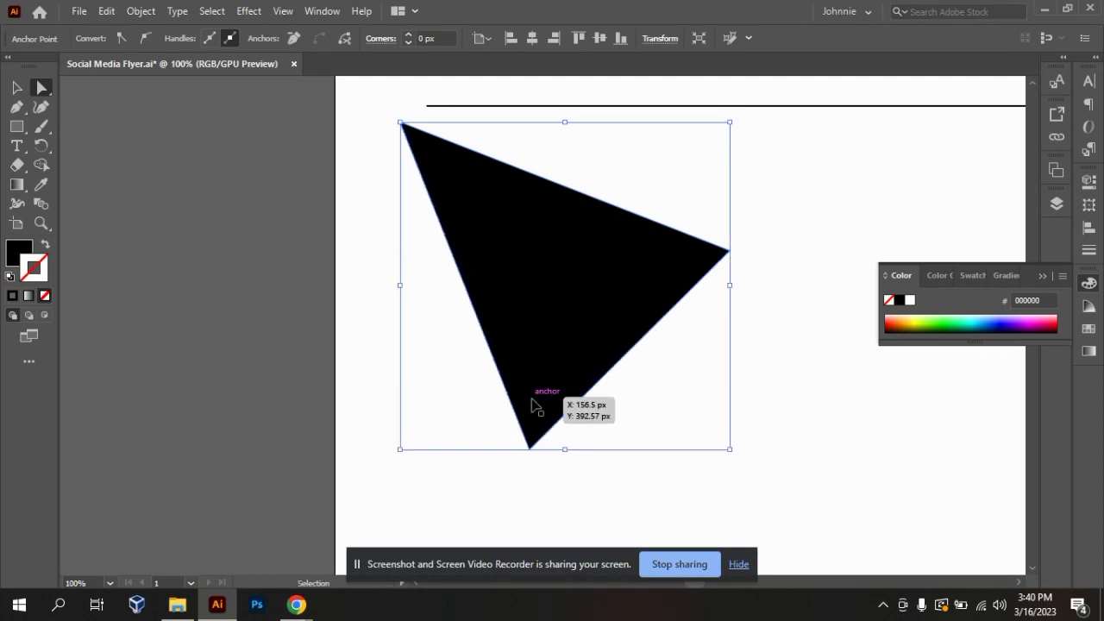
# Step: Delete the triangle's bottom anchor point with the Pen tool and undo the deletion
pyautogui.click(17, 108)
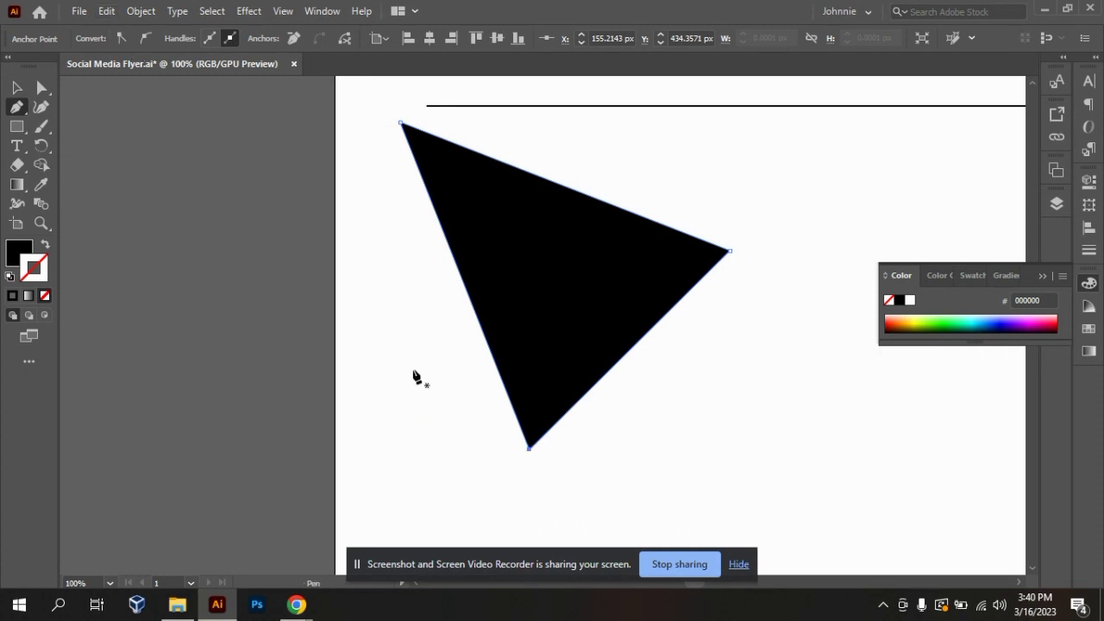
pyautogui.click(529, 448)
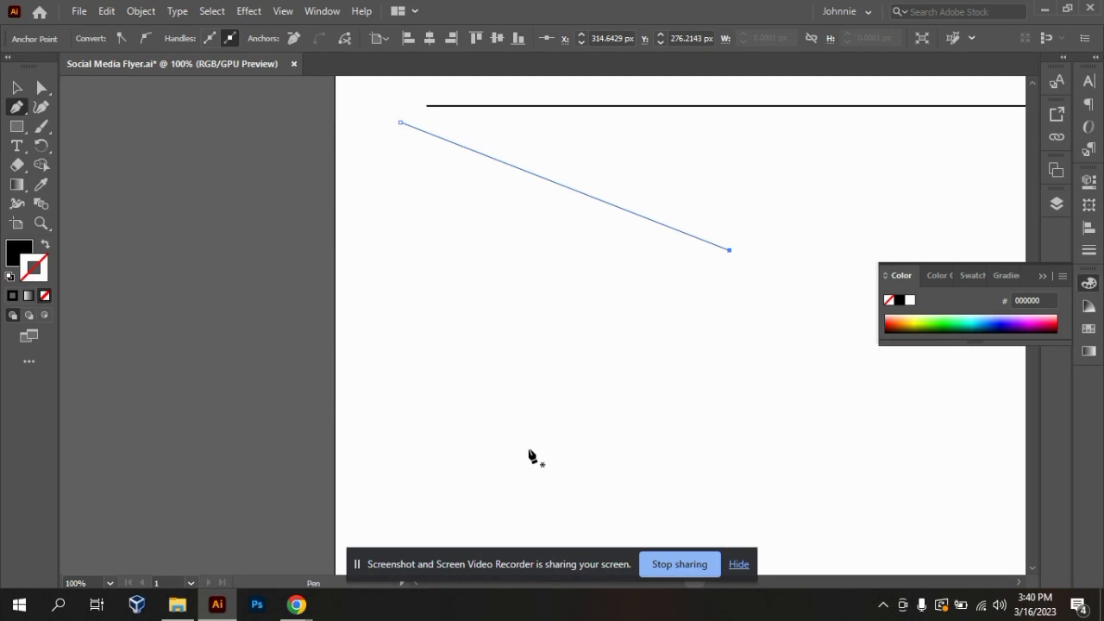
pyautogui.hotkey('ctrl', 'z')
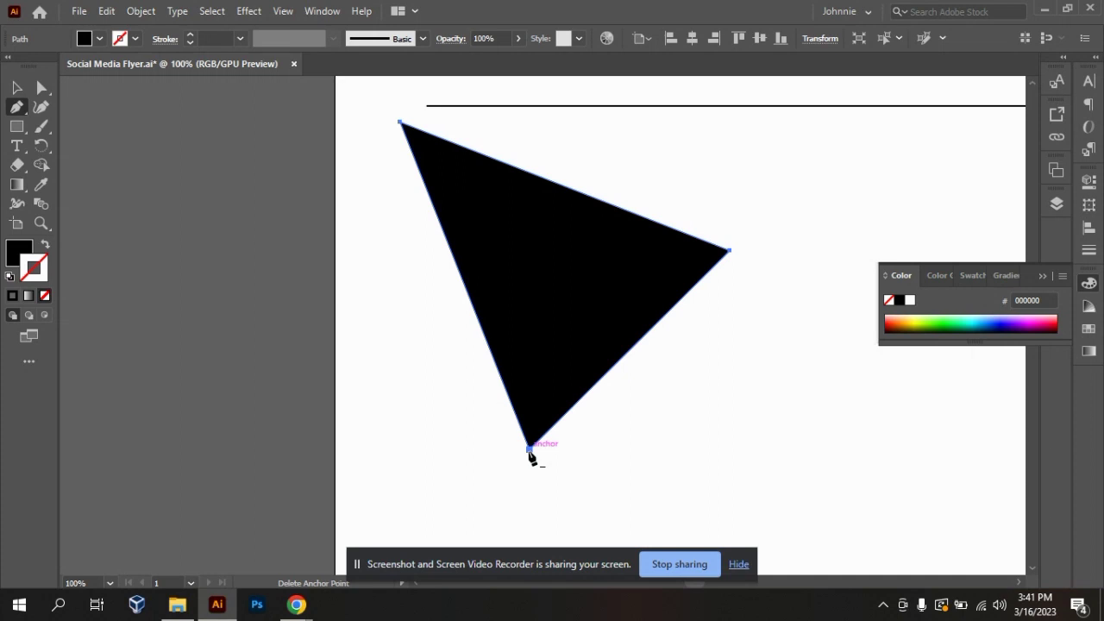
# Step: Undo the earlier anchor point moves to restore the original right triangle
pyautogui.press('ctrl')
pyautogui.hotkey('ctrl', 'z')
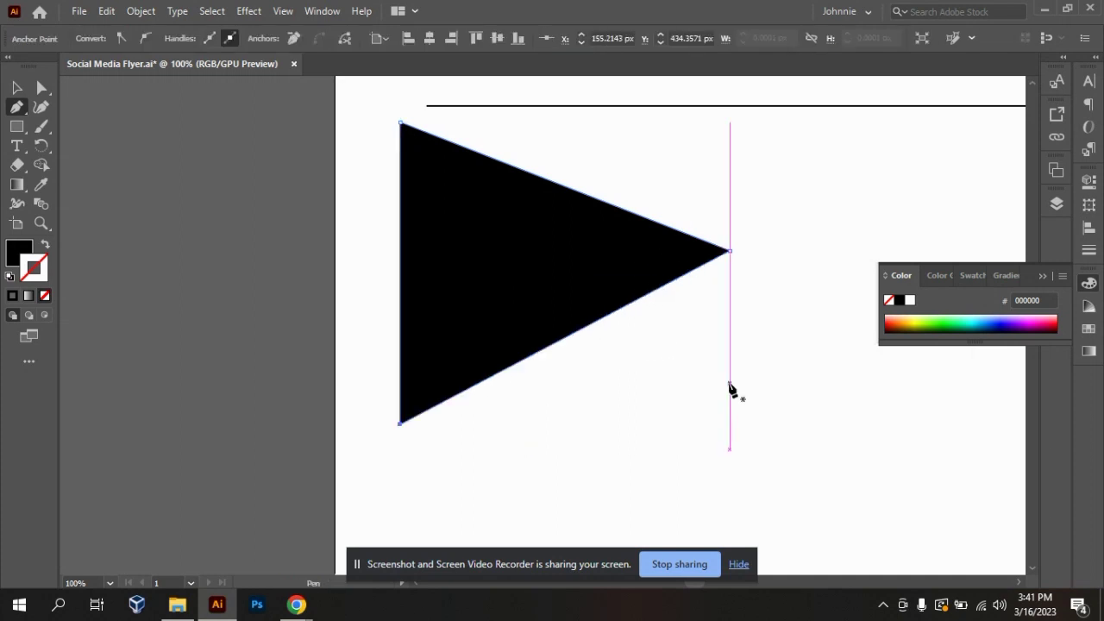
pyautogui.hotkey('ctrl', 'z')
pyautogui.hotkey('ctrl', 'z')
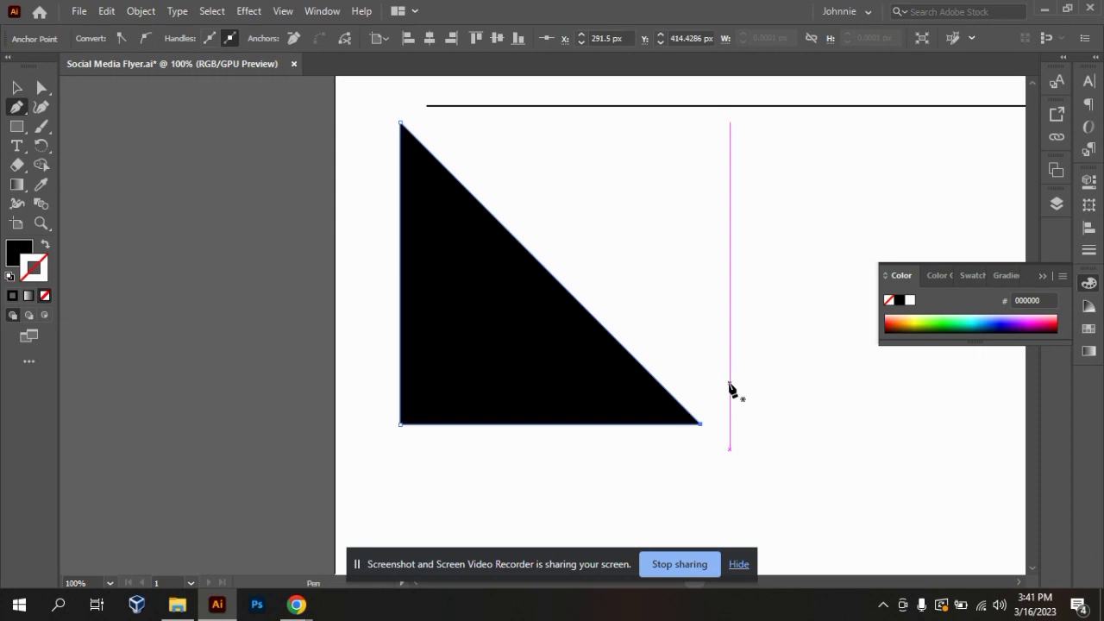
# Step: Select the black triangle and delete its bottom-left anchor point with the Pen tool
pyautogui.click(17, 87)
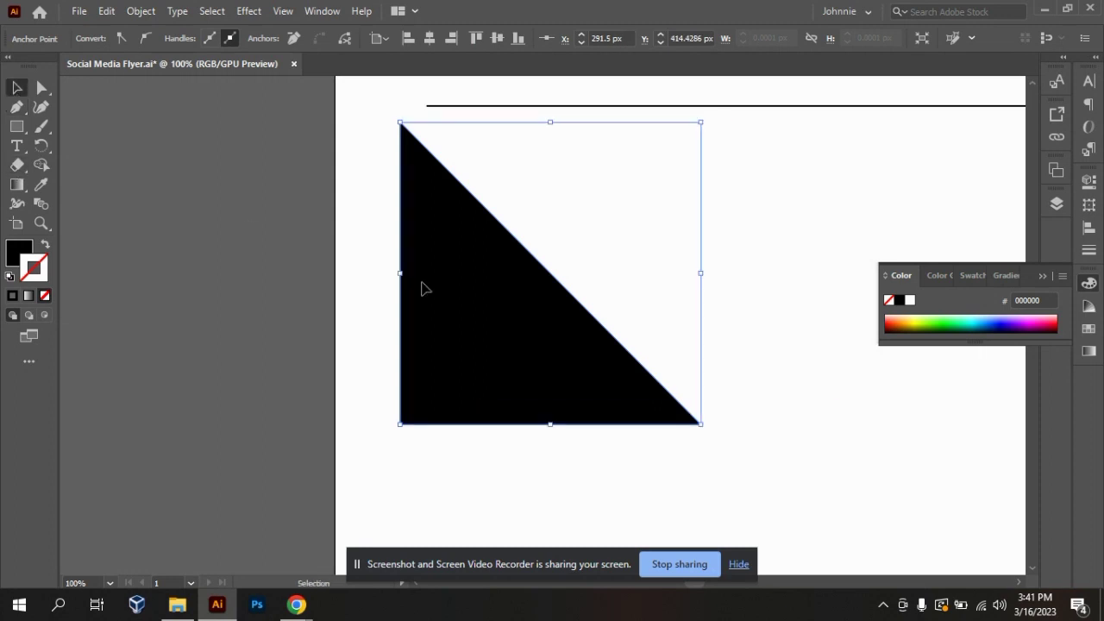
pyautogui.click(820, 414)
pyautogui.click(566, 354)
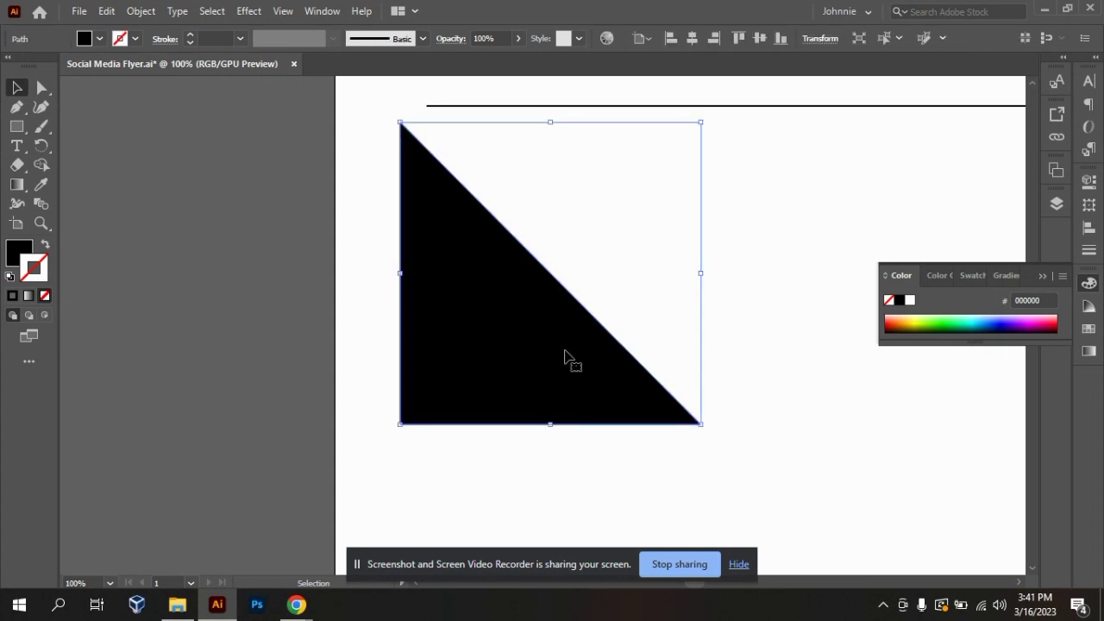
pyautogui.click(17, 109)
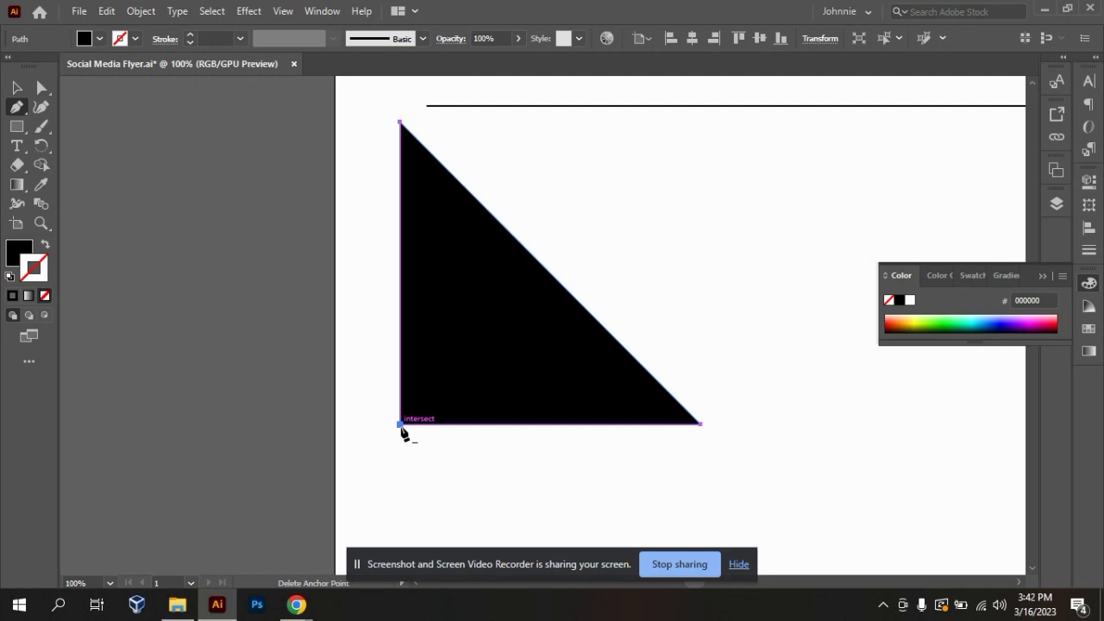
pyautogui.click(400, 424)
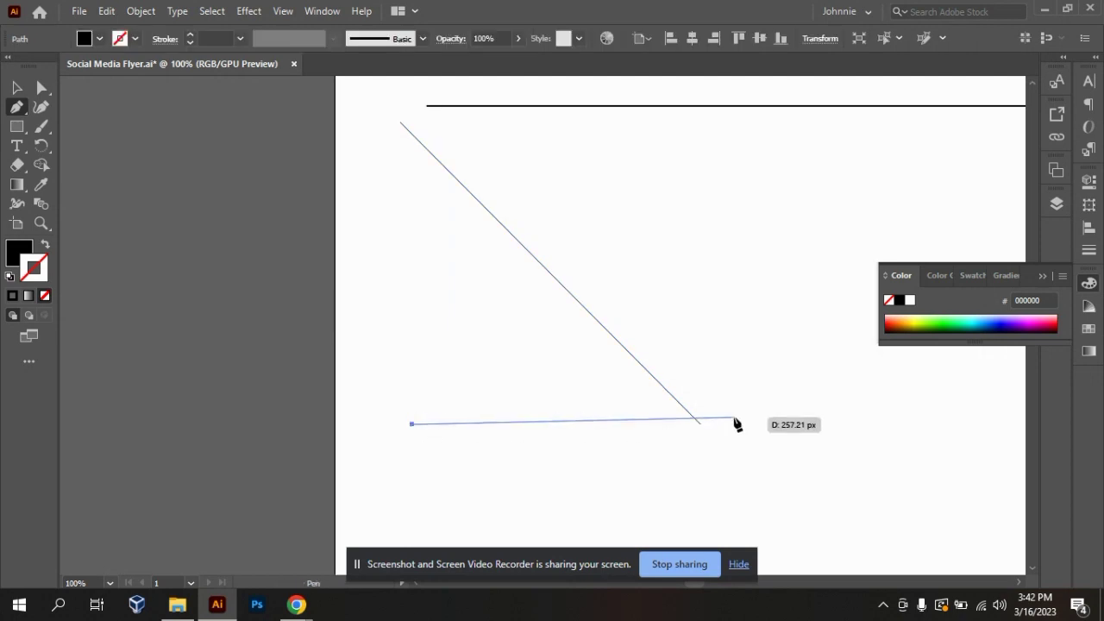
# Step: Finish the black triangle with its bottom-right corner and add anchor points along its bottom edge and slanted side with the Pen tool
pyautogui.click(700, 424)
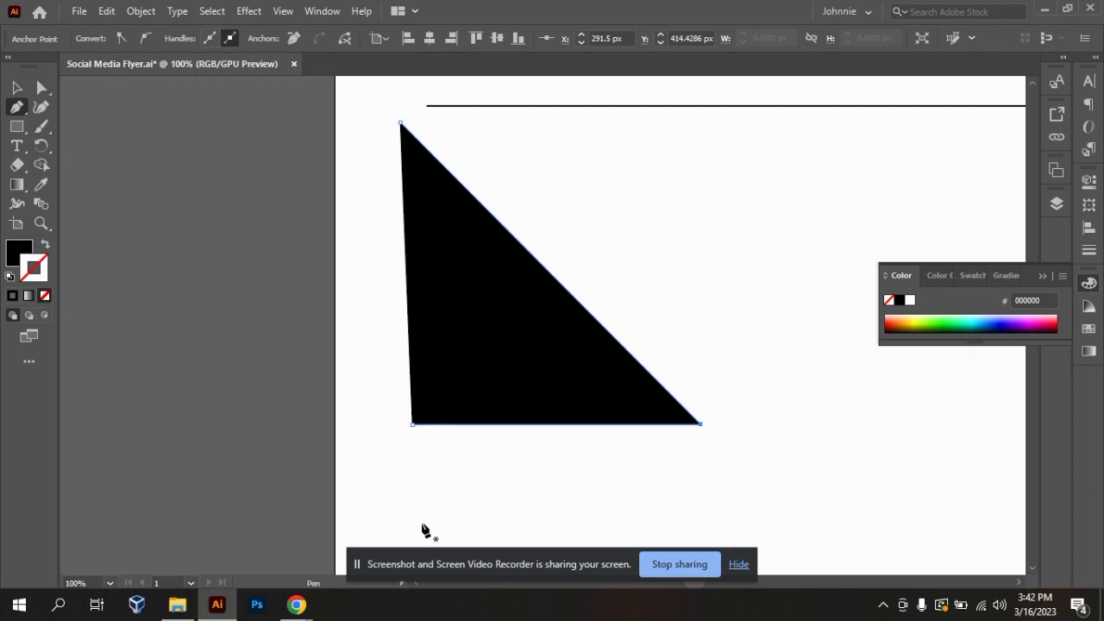
pyautogui.click(535, 423)
pyautogui.click(652, 377)
pyautogui.click(566, 289)
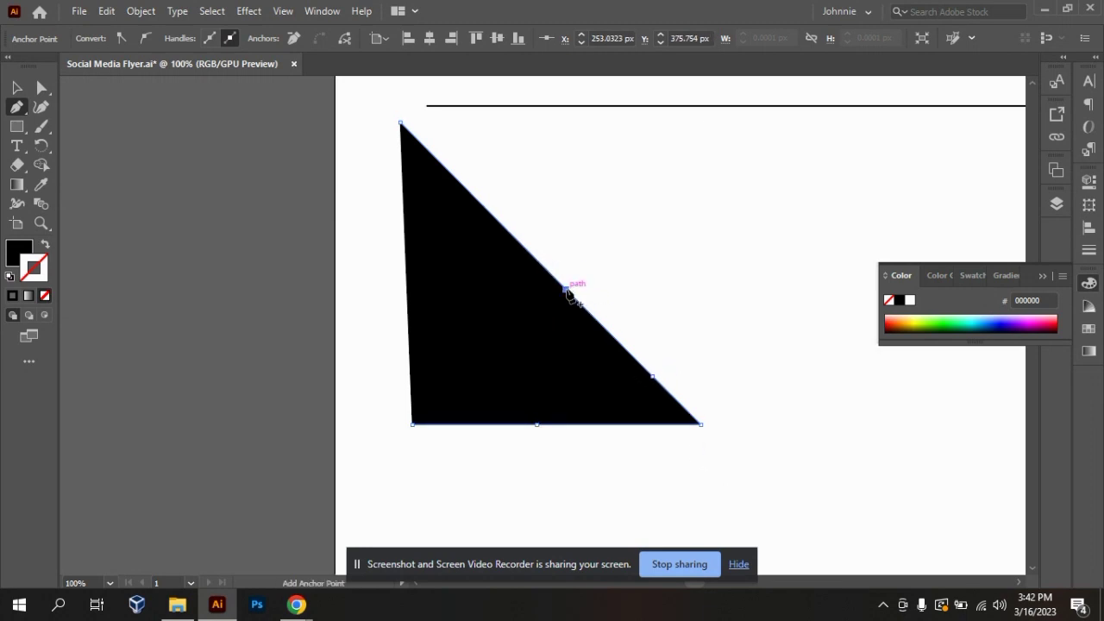
pyautogui.click(467, 189)
pyautogui.moveTo(405, 244); pyautogui.dragTo(413, 360)
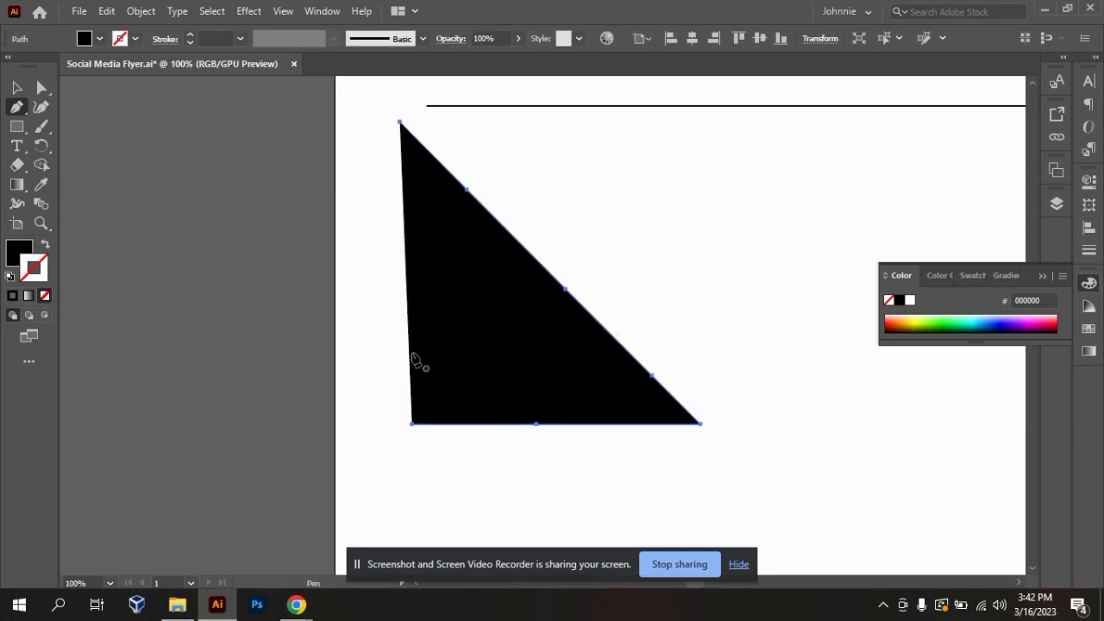
# Step: With Direct Selection, move the slanted side's middle anchor point outward and the lower one inward to form a notch
pyautogui.click(12, 107)
pyautogui.click(16, 87)
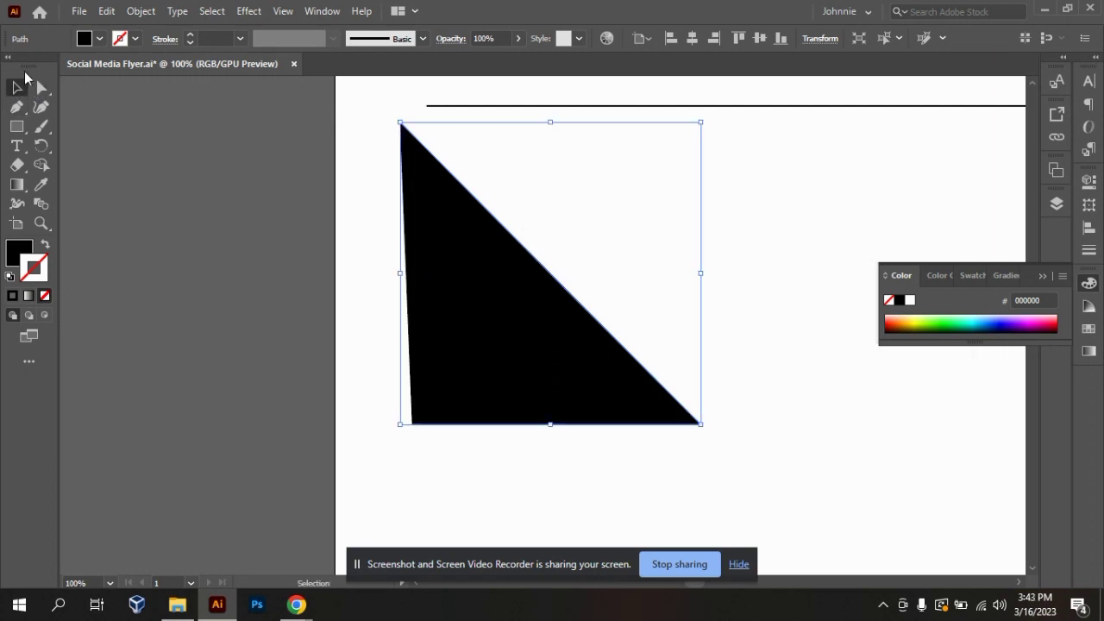
pyautogui.click(41, 87)
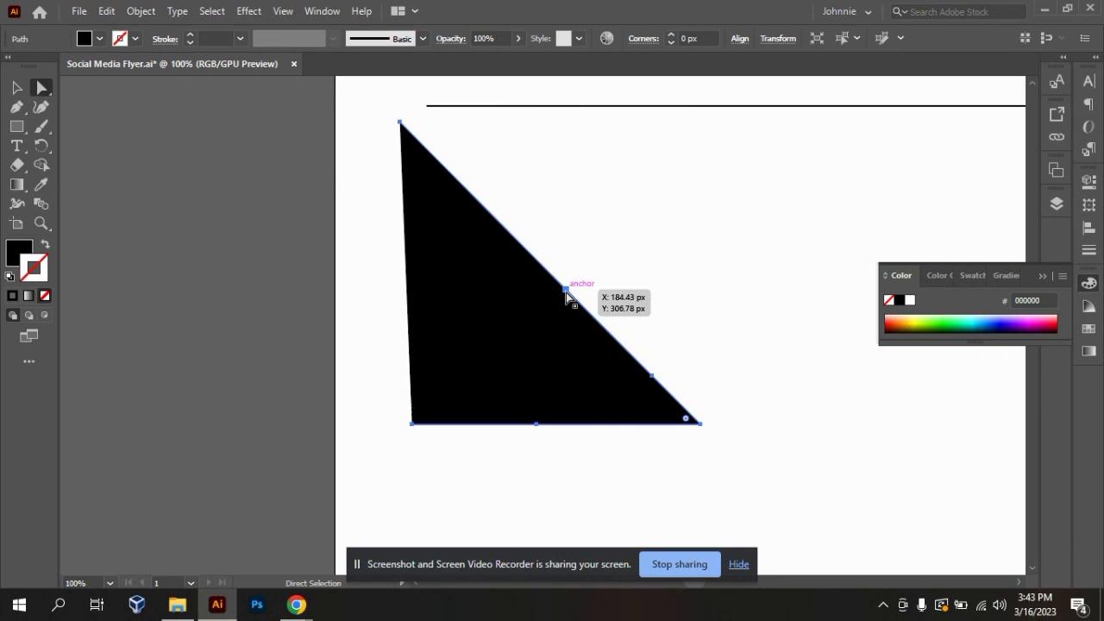
pyautogui.moveTo(567, 295); pyautogui.dragTo(625, 192)
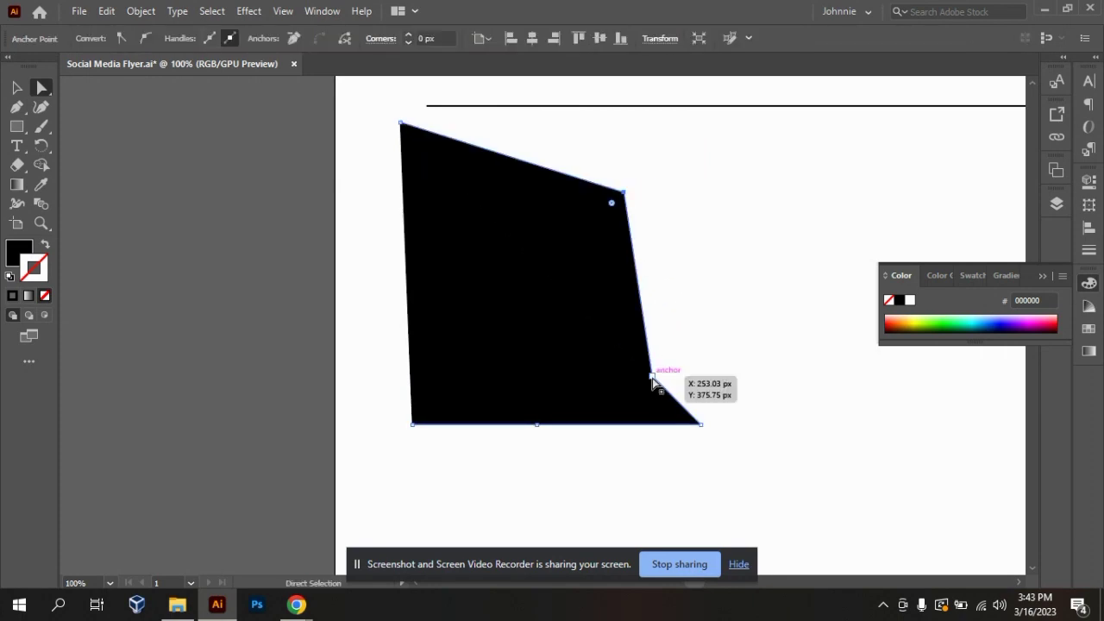
pyautogui.moveTo(652, 377); pyautogui.dragTo(519, 343)
pyautogui.hotkey('ctrl', 'z')
pyautogui.moveTo(652, 374); pyautogui.dragTo(505, 312)
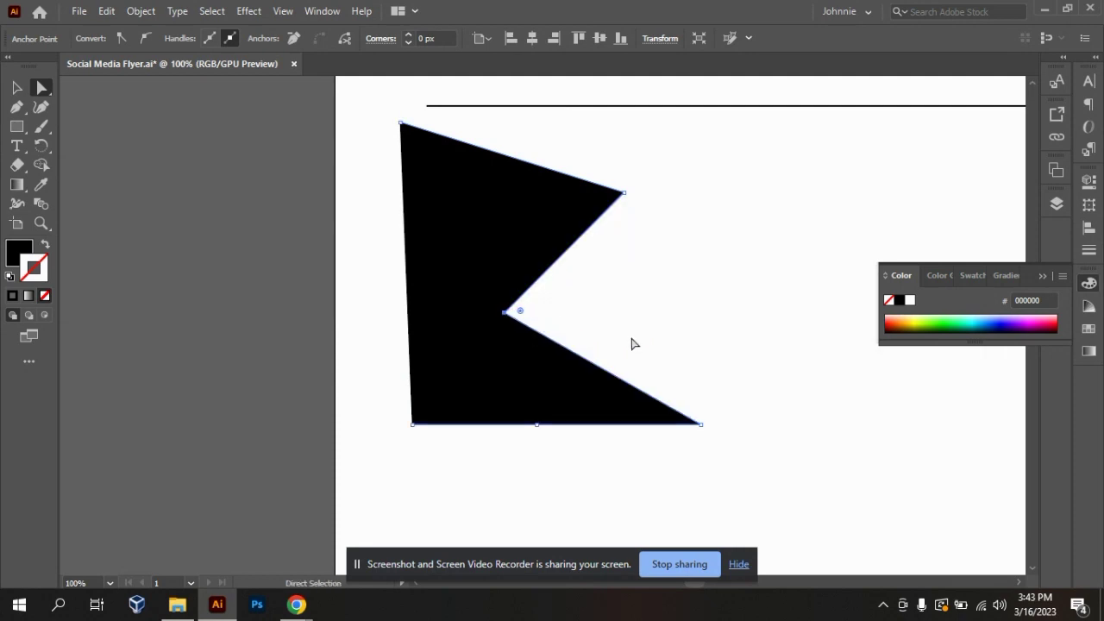
# Step: Examine the reshaped black shape on the artboard at different zoom levels
pyautogui.hotkey('ctrl', '-')
pyautogui.hotkey('ctrl', '-')
pyautogui.hotkey('ctrl', '-')
pyautogui.hotkey('ctrl', '+')
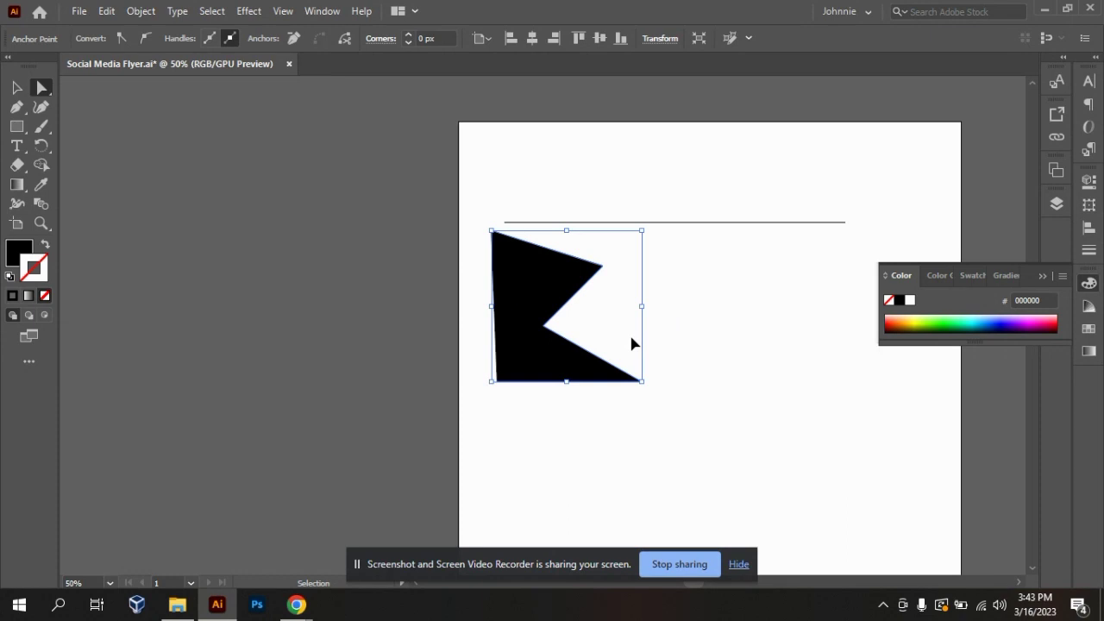
pyautogui.hotkey('ctrl', '+')
pyautogui.hotkey('ctrl', '-')
pyautogui.hotkey('ctrl', '-')
pyautogui.hotkey('ctrl', '+')
pyautogui.hotkey('ctrl', '+')
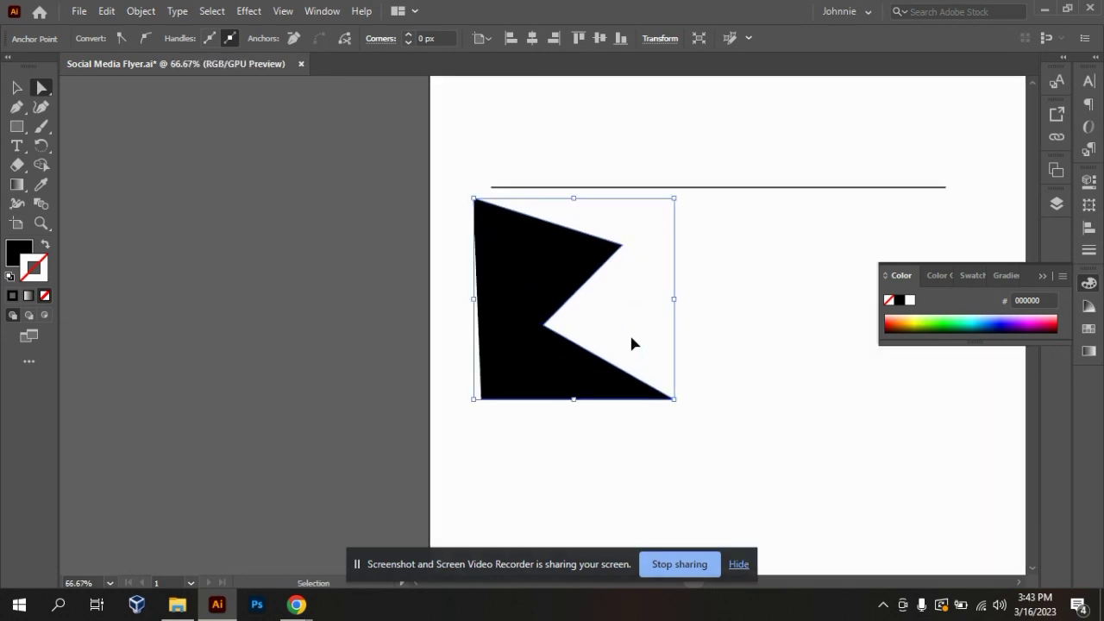
pyautogui.hotkey('ctrl', '-')
pyautogui.hotkey('ctrl', '-')
pyautogui.hotkey('ctrl', '-')
pyautogui.hotkey('ctrl', '-')
pyautogui.hotkey('ctrl', '+')
pyautogui.hotkey('ctrl', '+')
pyautogui.hotkey('ctrl', '+')
pyautogui.hotkey('ctrl', '+')
pyautogui.hotkey('ctrl', '+')
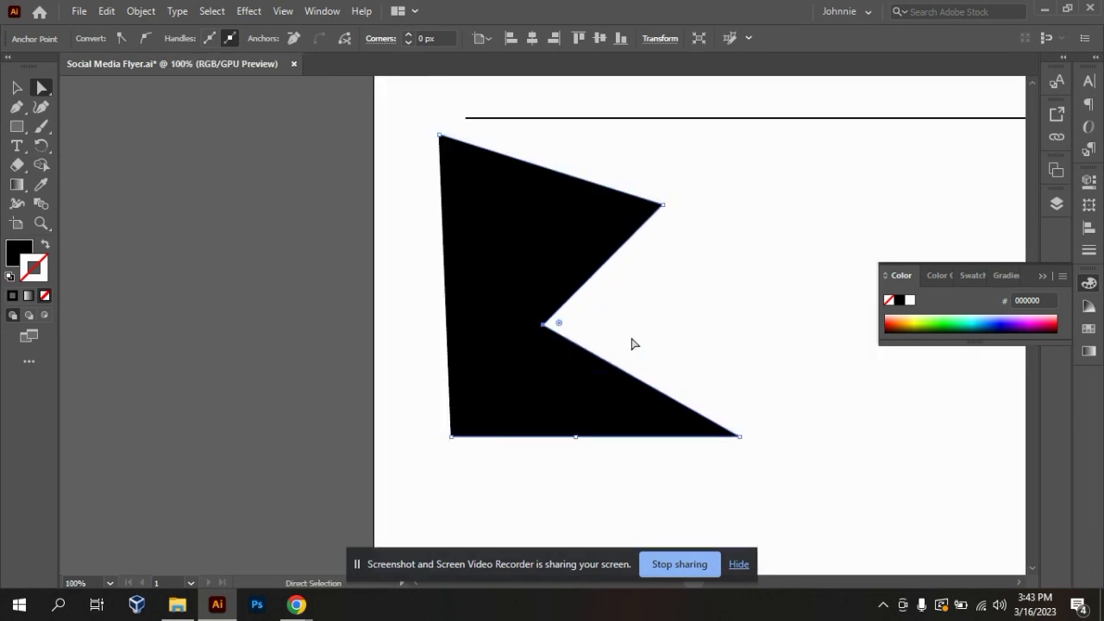
# Step: Delete the notch's inner anchor point and the remaining segments of the notched shape
pyautogui.press('Delete')
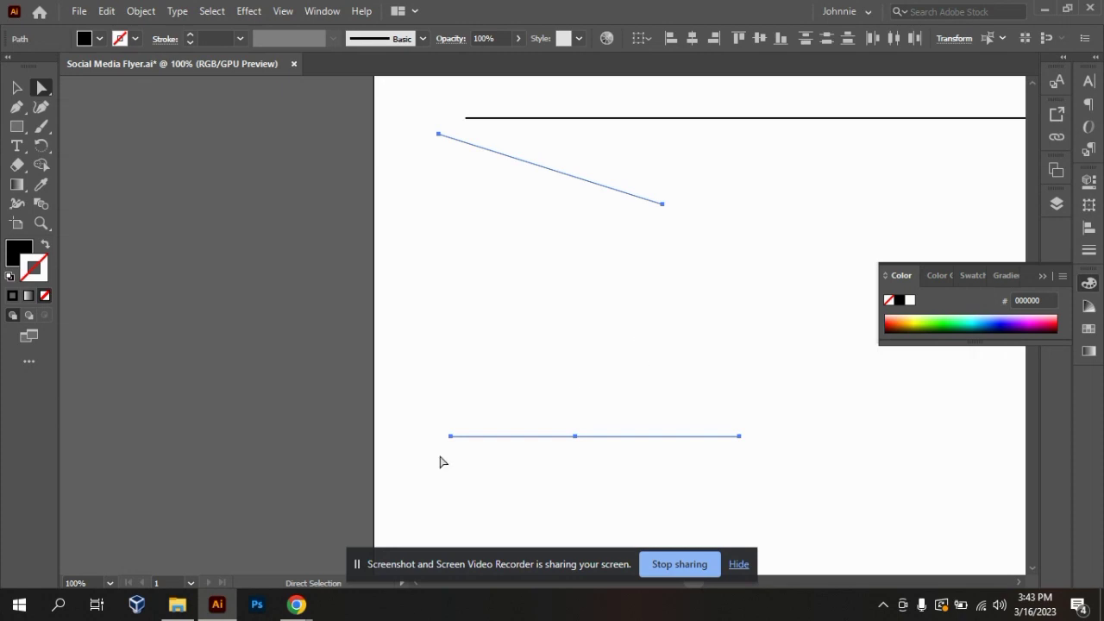
pyautogui.click(16, 88)
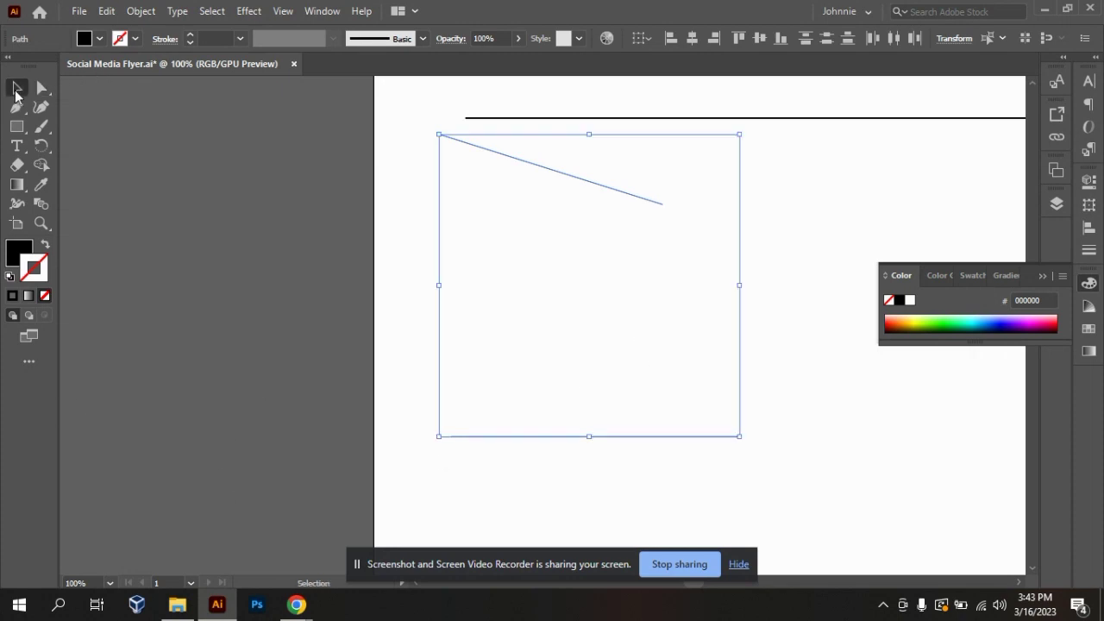
pyautogui.click(756, 490)
pyautogui.moveTo(796, 483); pyautogui.dragTo(446, 167)
pyautogui.press('Delete')
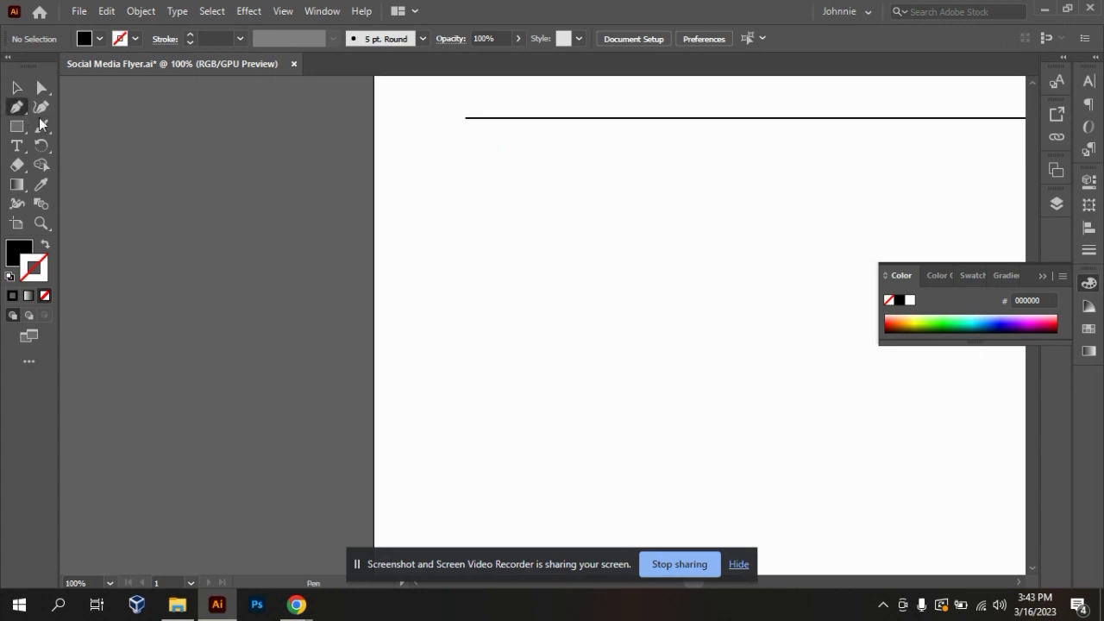
# Step: Draw a small black triangle with a straight horizontal base below the horizontal line, using the Pen tool
pyautogui.click(568, 196)
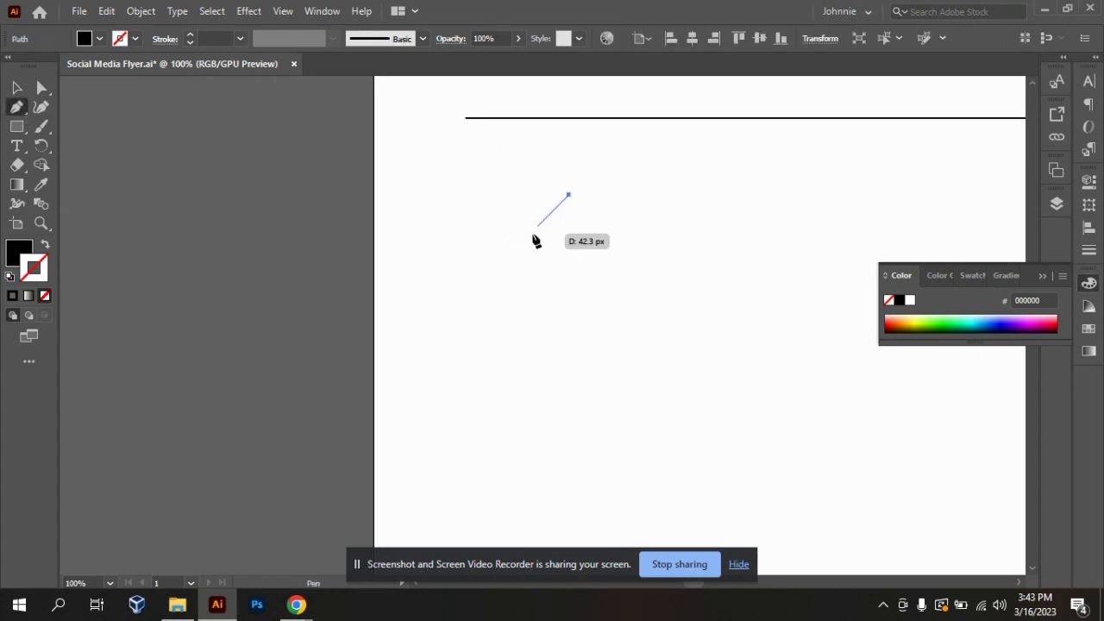
pyautogui.click(506, 256)
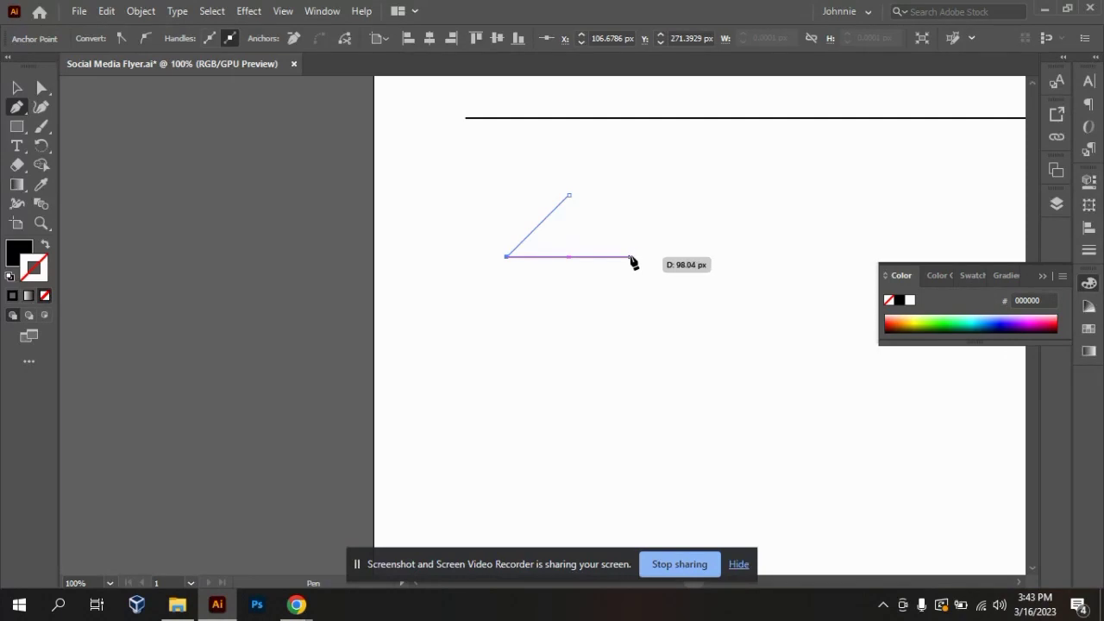
pyautogui.click(635, 256)
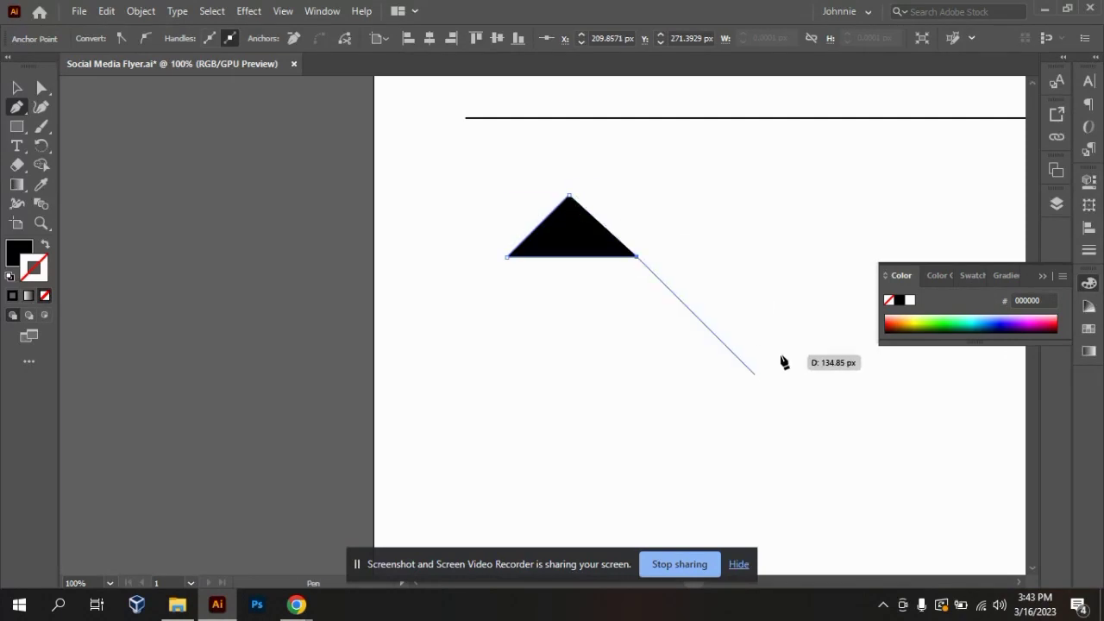
pyautogui.hotkey('ctrl', 'z')
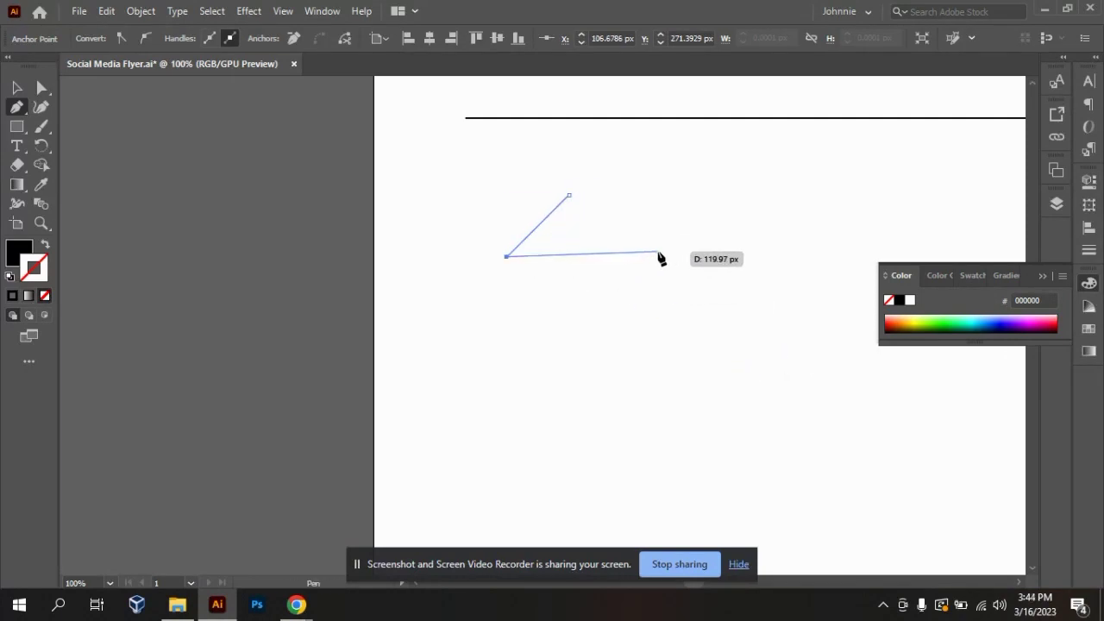
pyautogui.moveTo(660, 256); pyautogui.dragTo(563, 197)
pyautogui.hotkey('ctrl', 'z')
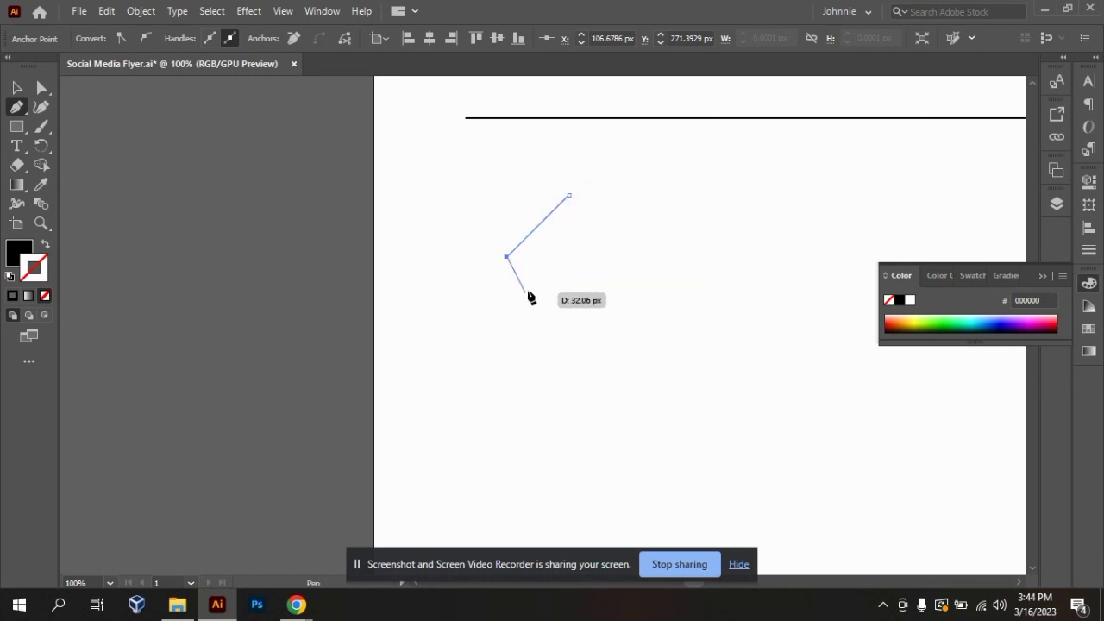
pyautogui.keyDown('shift'); pyautogui.click(649, 257); pyautogui.keyUp('shift')
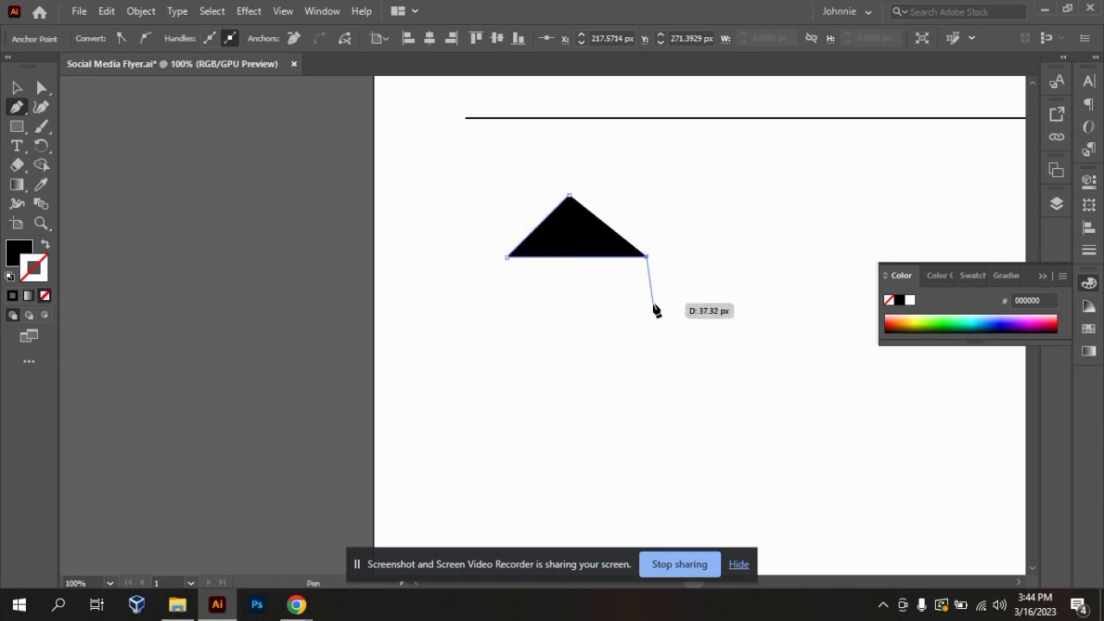
# Step: Try to continue the triangle's path into a rectangle below it and undo the rectangle's segments
pyautogui.click(647, 358)
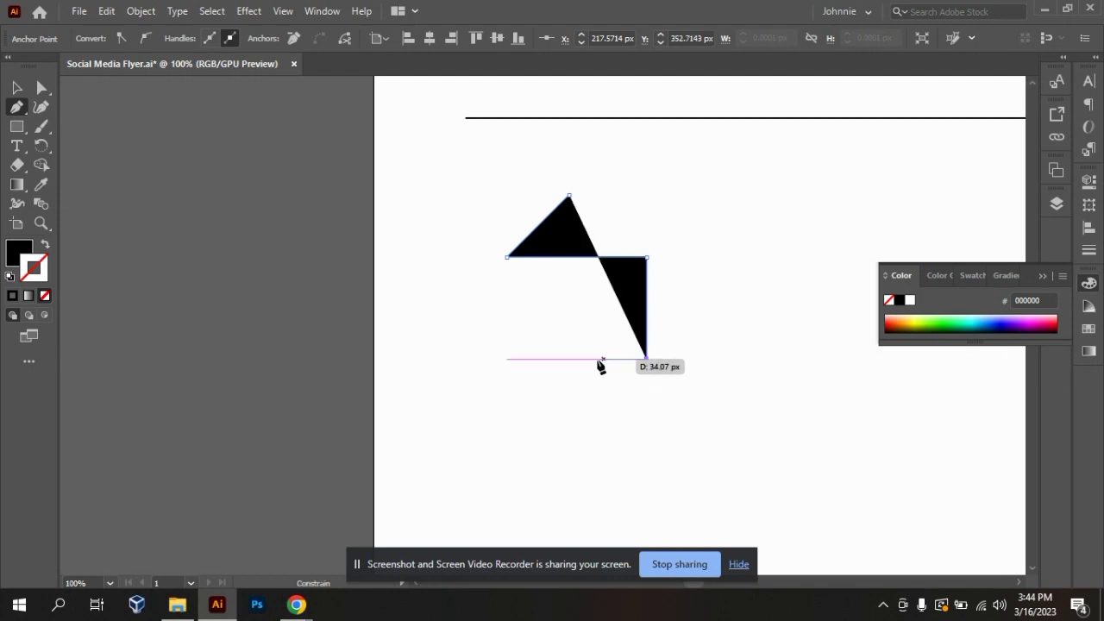
pyautogui.click(506, 359)
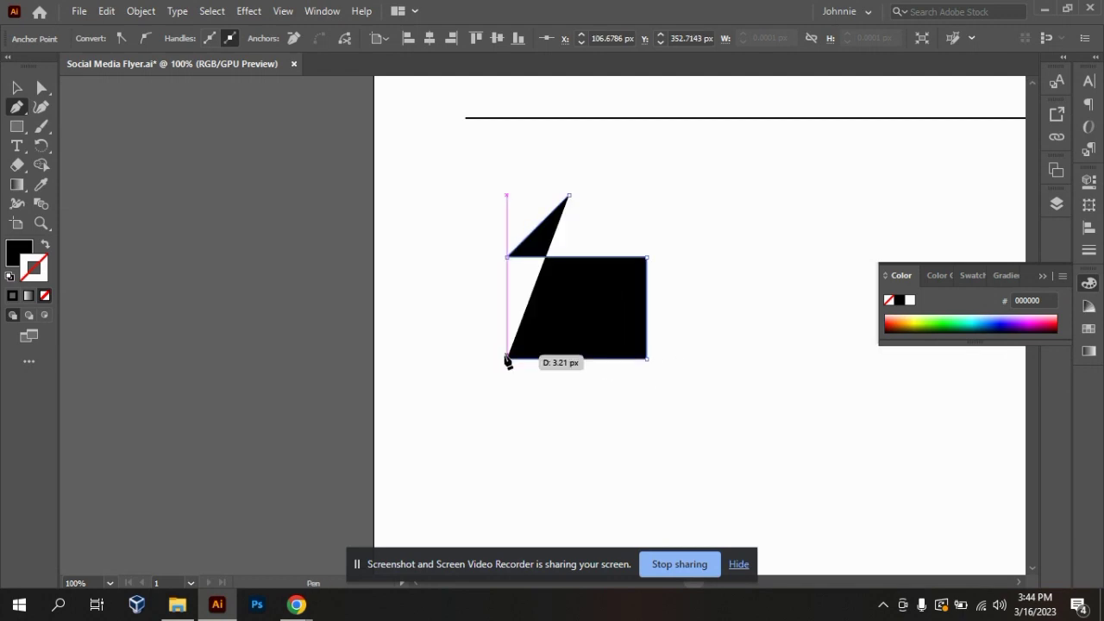
pyautogui.click(507, 258)
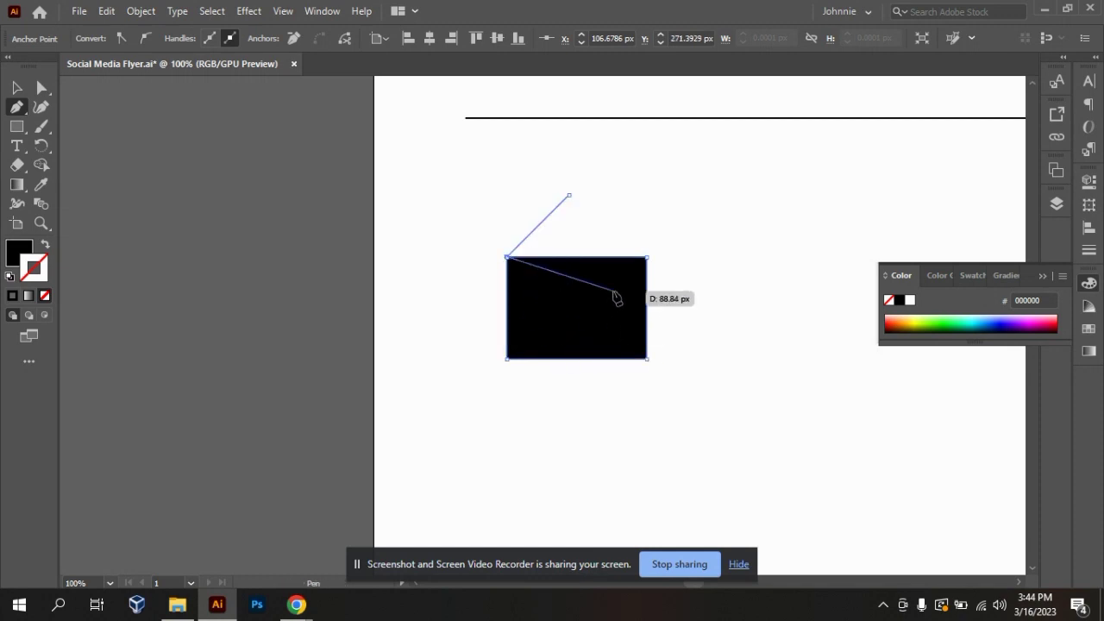
pyautogui.press('ctrl')
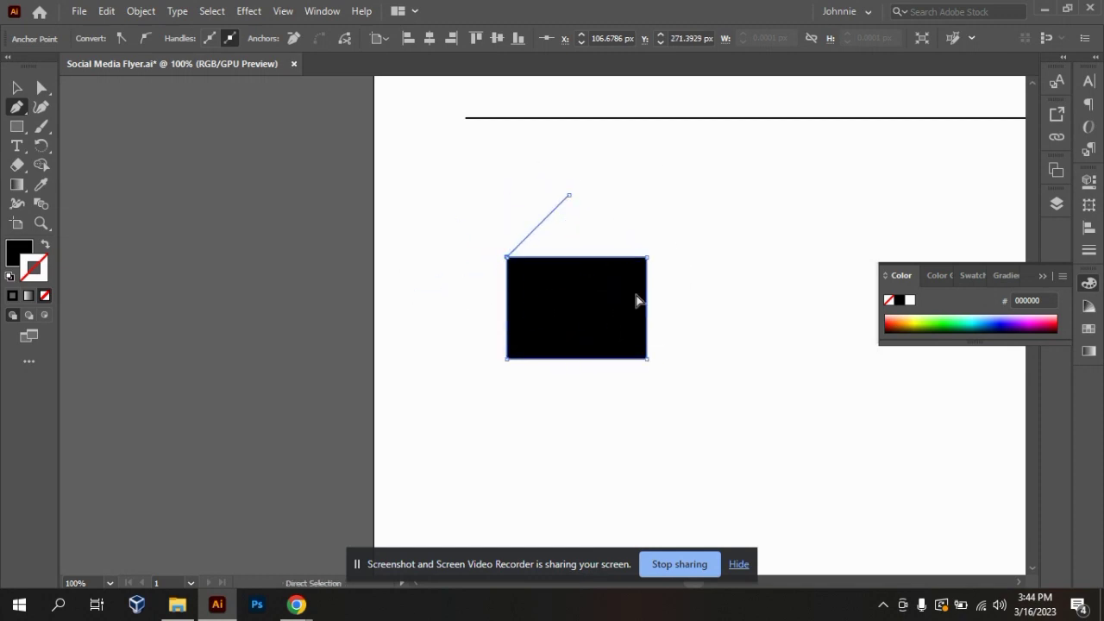
pyautogui.hotkey('ctrl', 'z')
pyautogui.hotkey('ctrl', 'z')
pyautogui.hotkey('ctrl', 'z')
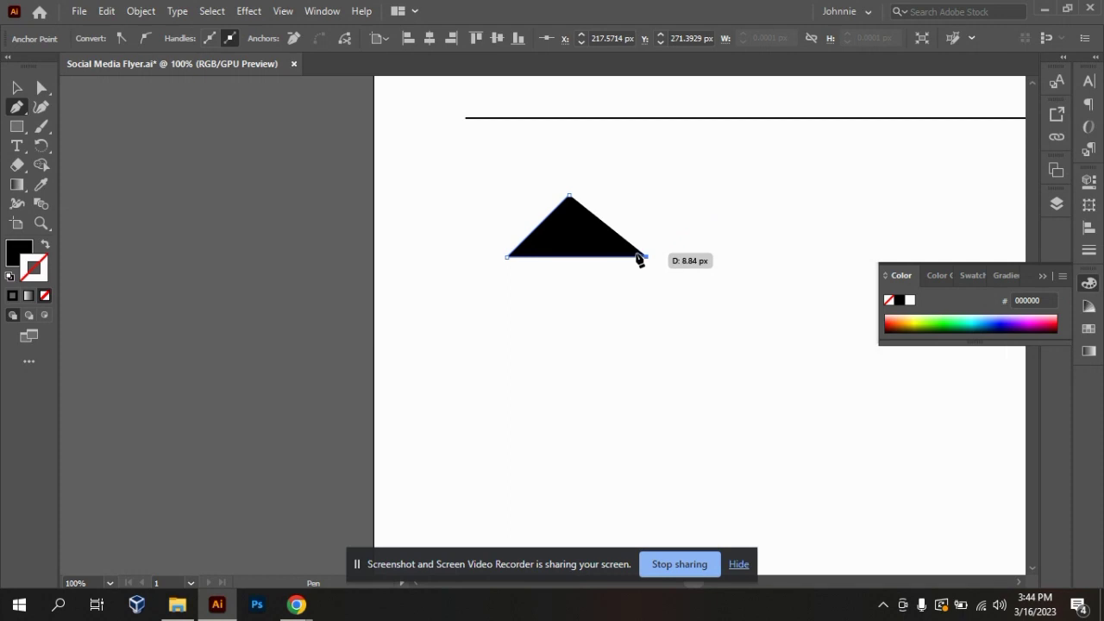
pyautogui.hotkey('ctrl', 'z')
pyautogui.hotkey('ctrl', 'shift', 'z')
# Step: Move the small black triangle left and slightly up on the artboard and deselect it
pyautogui.press('v')
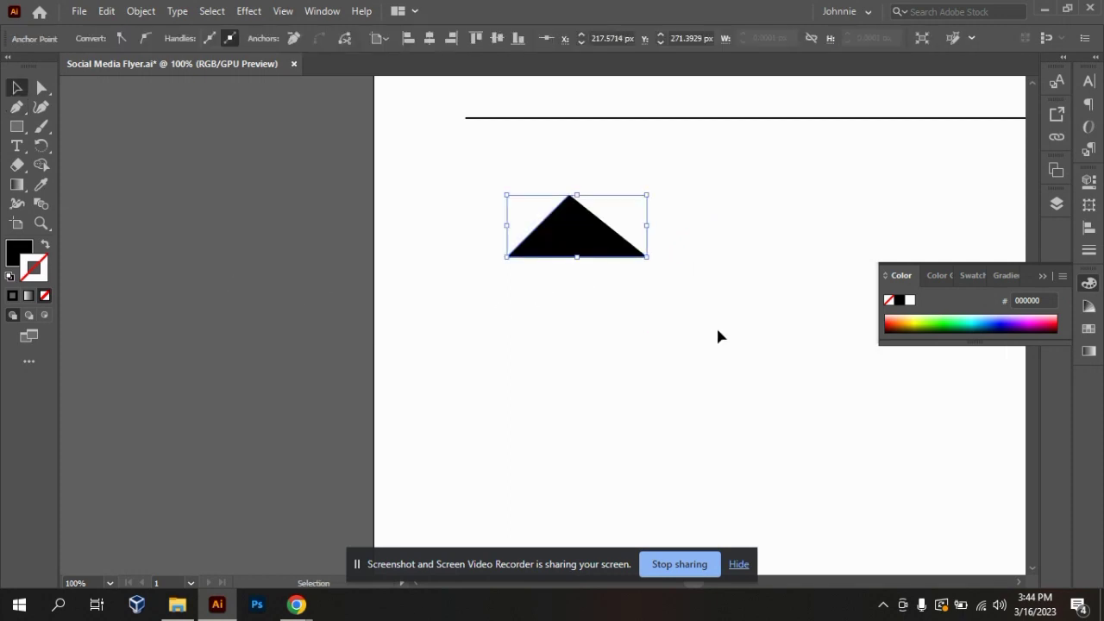
pyautogui.click(487, 379)
pyautogui.moveTo(562, 246); pyautogui.dragTo(512, 238)
pyautogui.click(647, 337)
# Step: Draw a path from the triangle's bottom-left corner about 87 px straight down and across to below its bottom-right corner
pyautogui.click(16, 107)
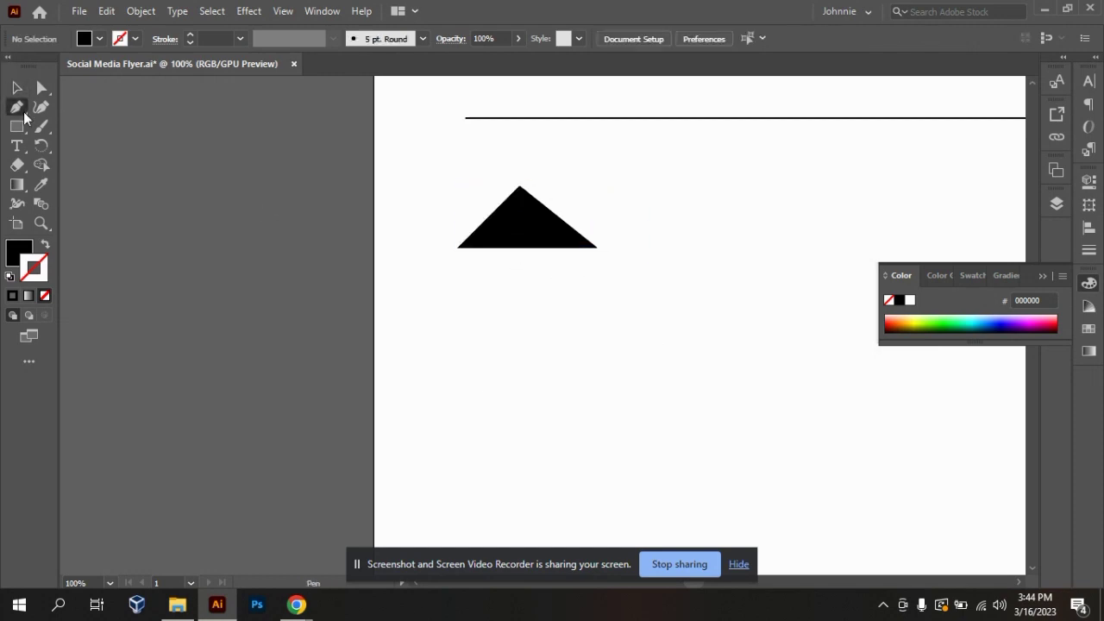
pyautogui.click(457, 248)
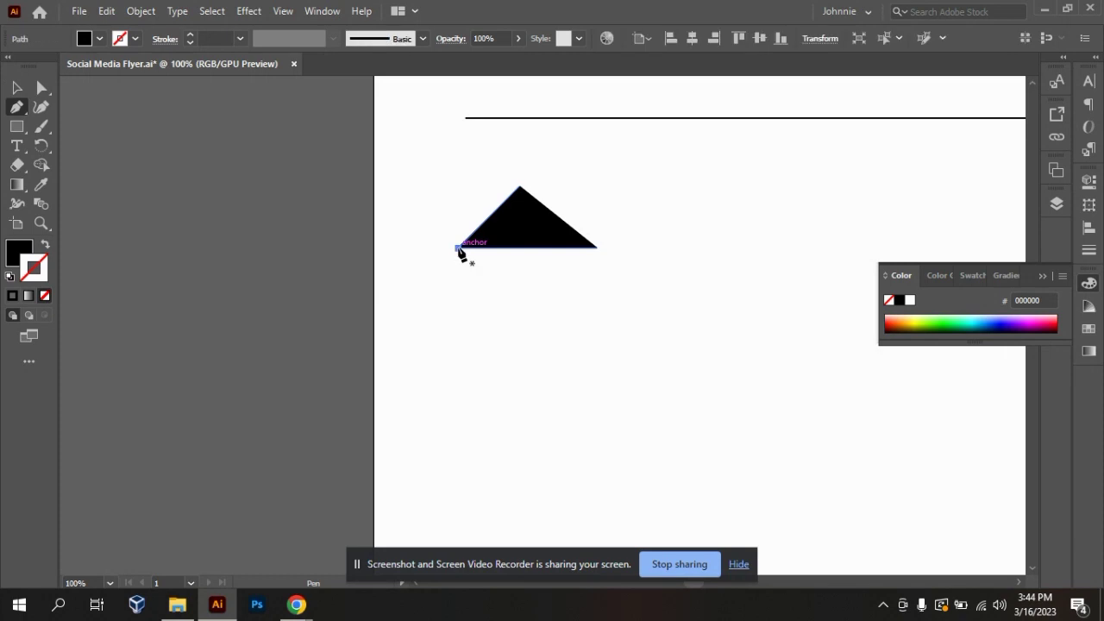
pyautogui.click(457, 371)
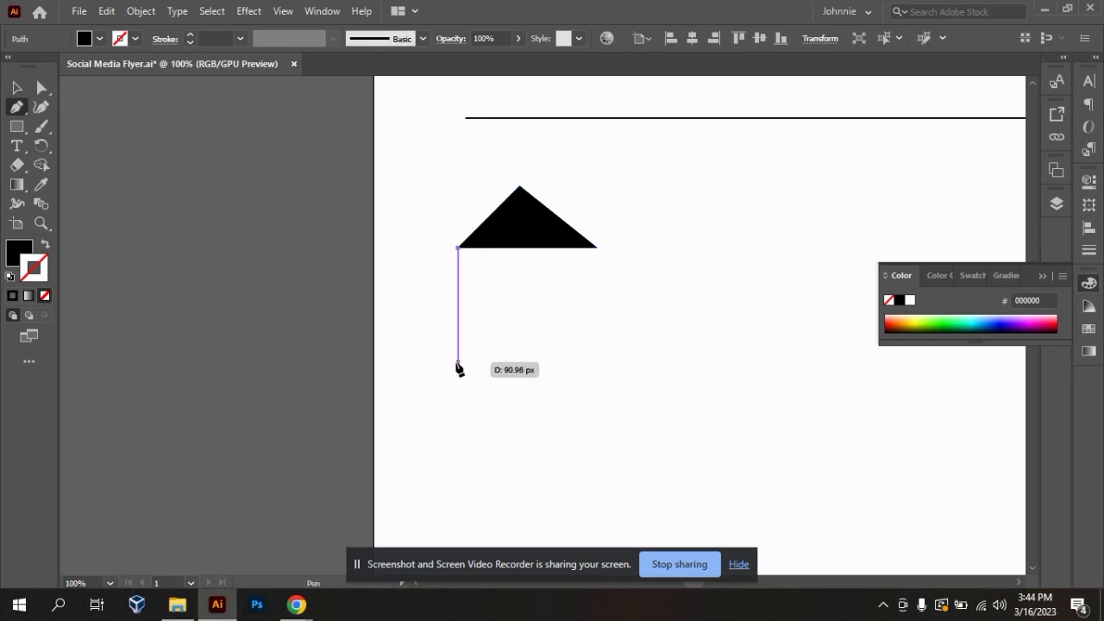
pyautogui.keyDown('shift'); pyautogui.click(458, 357); pyautogui.keyUp('shift')
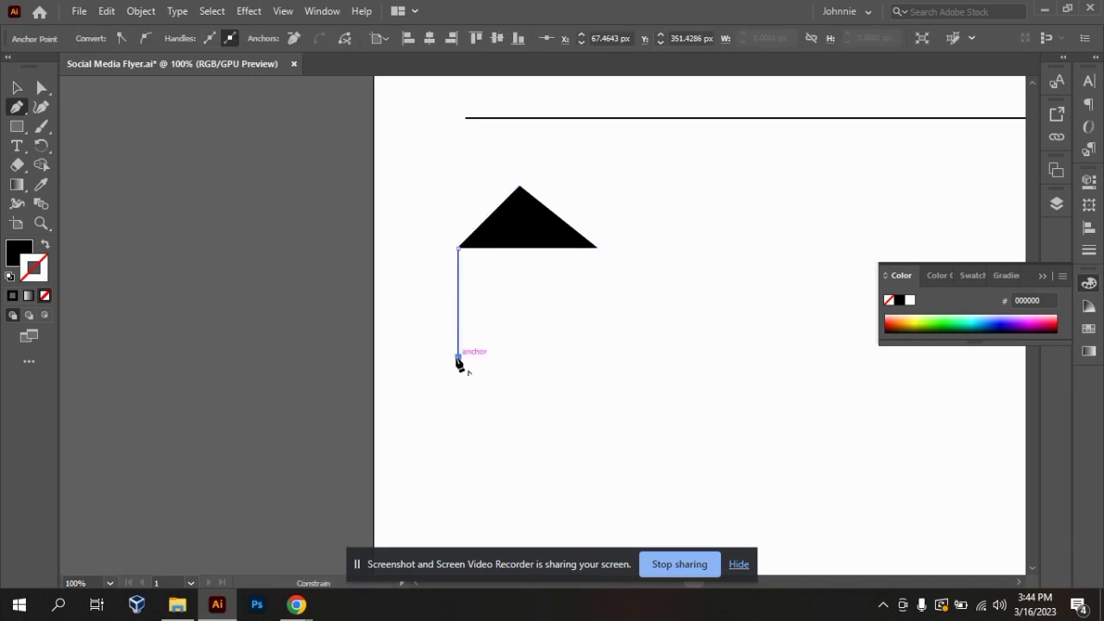
pyautogui.click(597, 356)
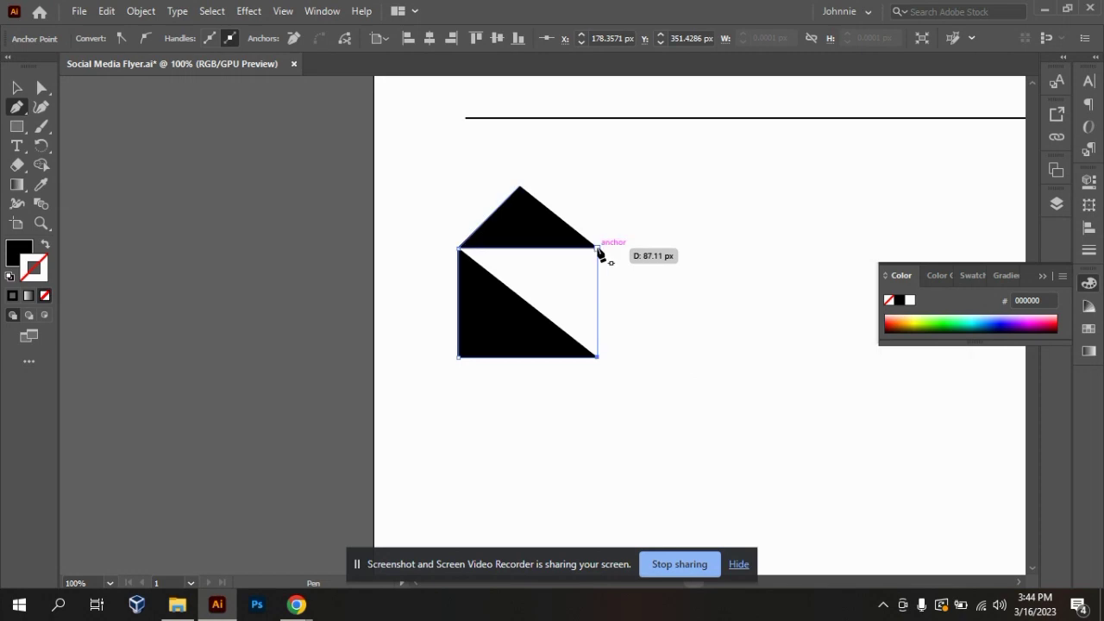
# Step: Draw the body's right side straight up to the triangle's bottom-right corner and end the path to form a house shape
pyautogui.click(598, 250)
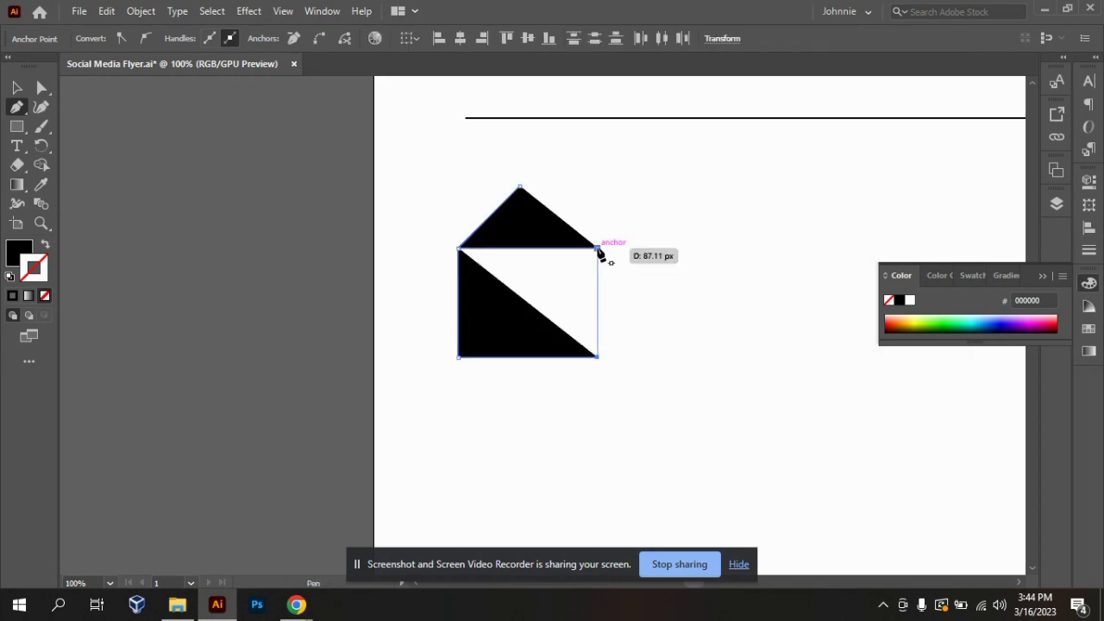
pyautogui.hotkey('ctrl', '+')
pyautogui.hotkey('ctrl', '+')
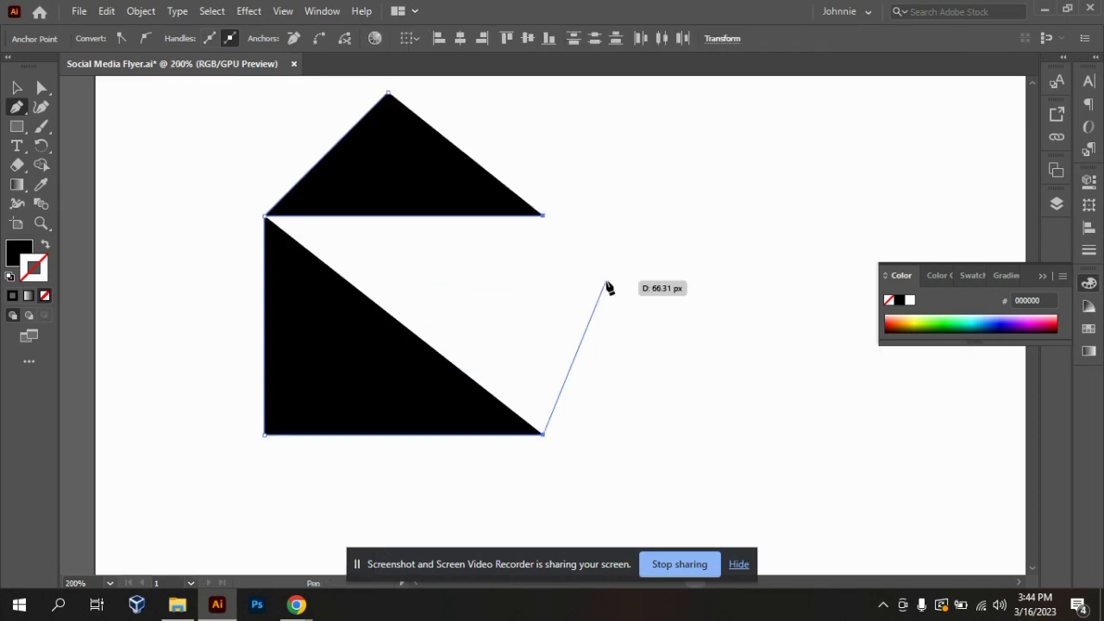
pyautogui.click(543, 217)
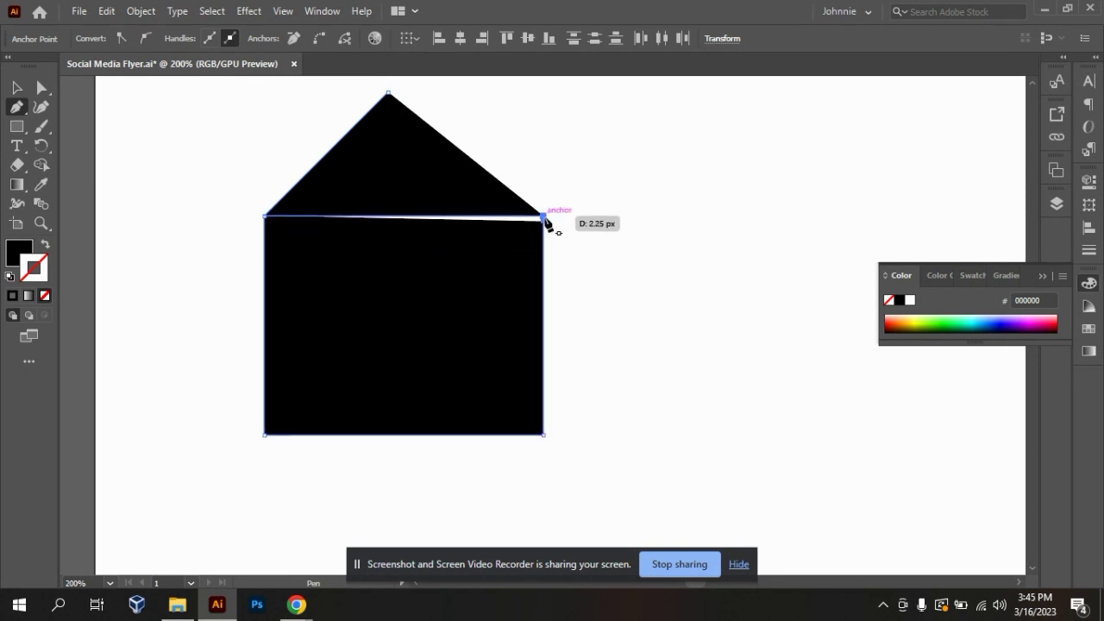
pyautogui.click(544, 217)
pyautogui.click(543, 218)
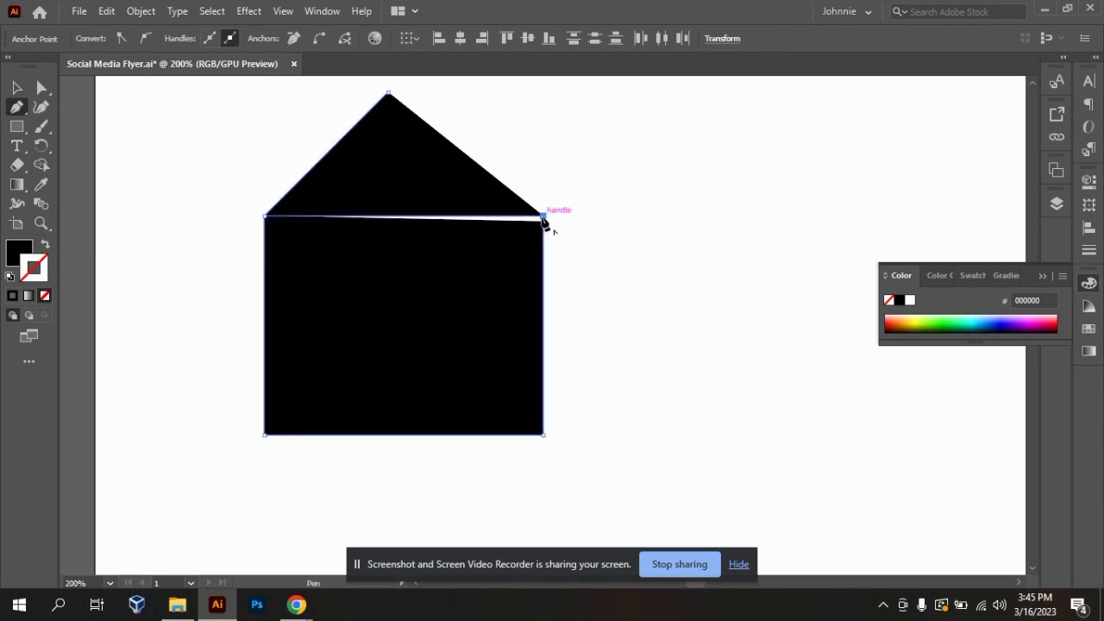
pyautogui.press('v')
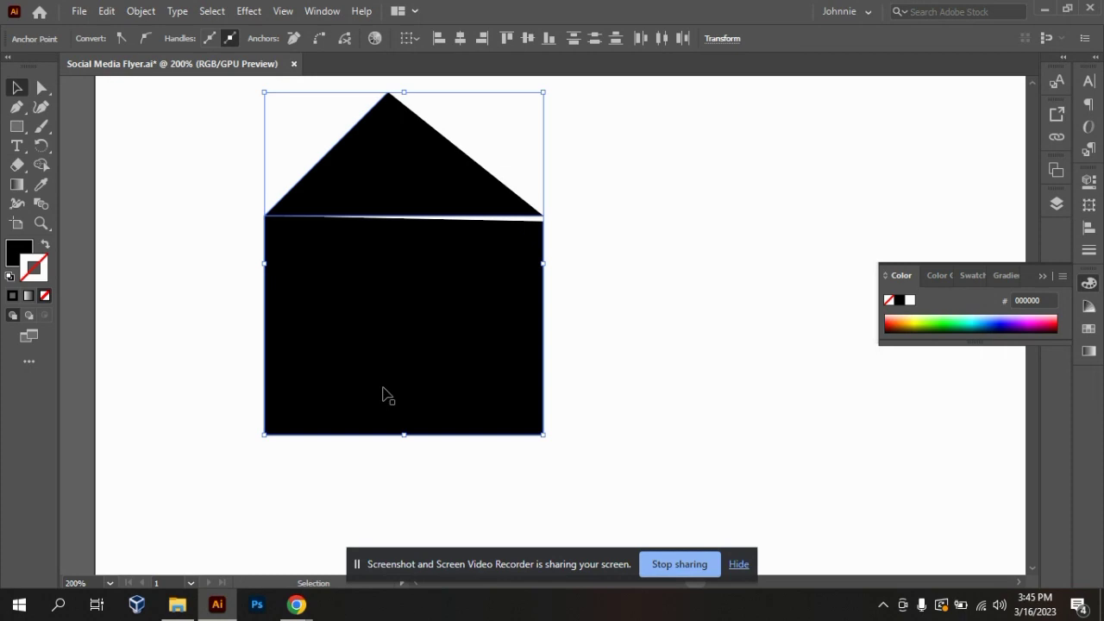
# Step: Move the triangular roof and the rectangular body apart as separate shapes and bring them back together
pyautogui.click(709, 386)
pyautogui.hotkey('ctrl', '-')
pyautogui.hotkey('ctrl', '-')
pyautogui.hotkey('ctrl', '-')
pyautogui.hotkey('ctrl', '+')
pyautogui.hotkey('ctrl', '+')
pyautogui.hotkey('ctrl', '+')
pyautogui.moveTo(353, 202)
pyautogui.mouseDown()
pyautogui.moveTo(362, 155)
pyautogui.moveTo(365, 185)
pyautogui.mouseUp()
pyautogui.click(545, 263)
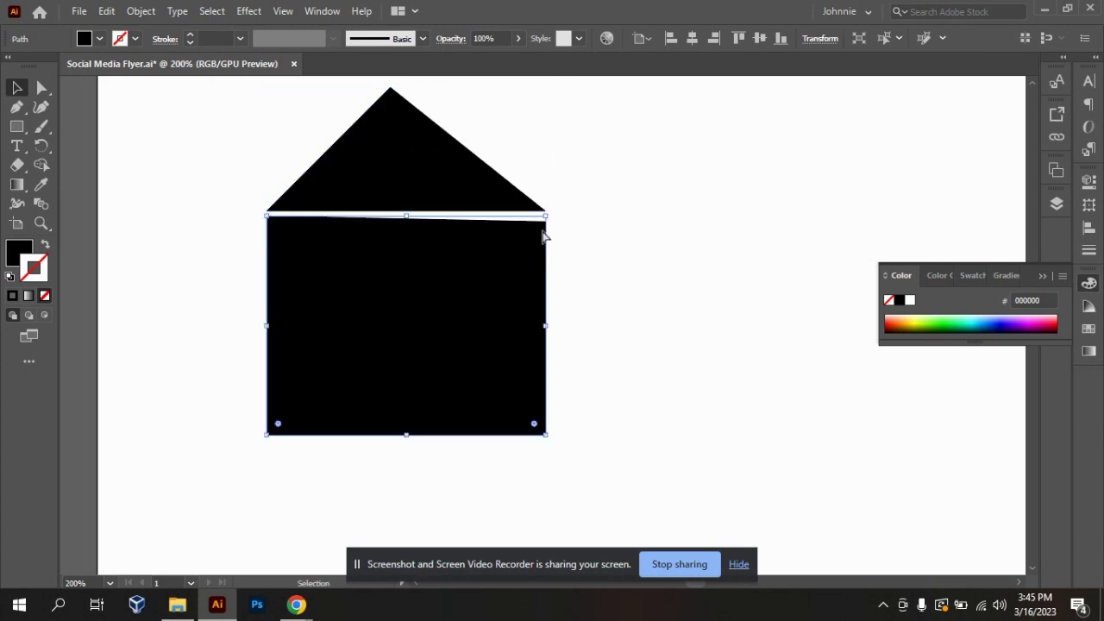
pyautogui.moveTo(414, 349); pyautogui.dragTo(435, 378)
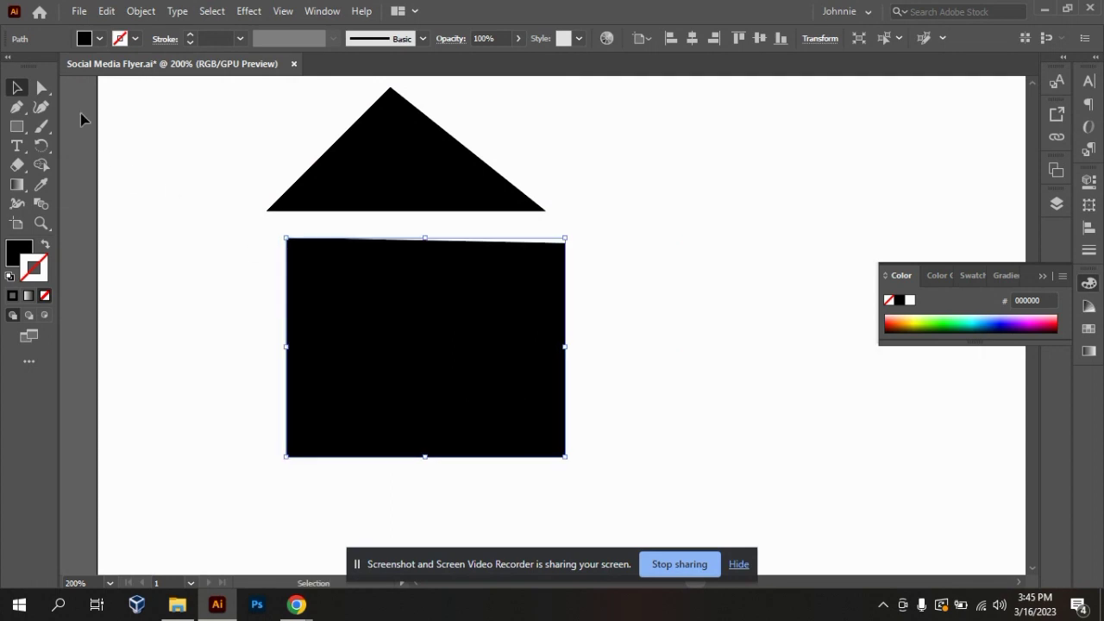
pyautogui.moveTo(467, 315); pyautogui.dragTo(446, 287)
# Step: Move the triangular roof slightly away from the body and undo the move
pyautogui.press('a')
pyautogui.hotkey('ctrl', '=')
pyautogui.press('v')
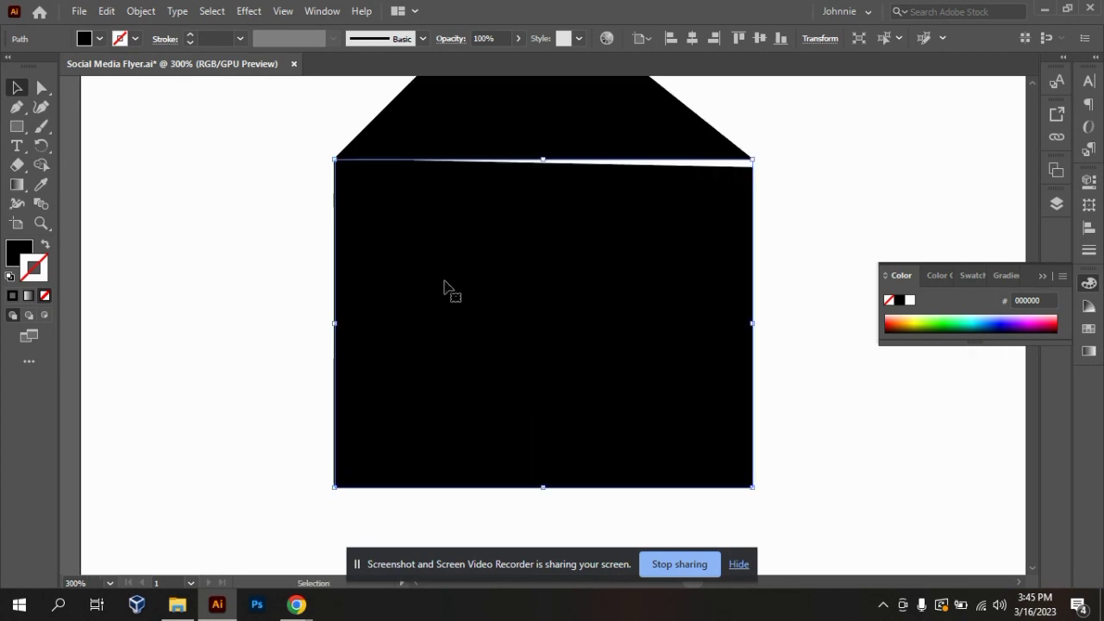
pyautogui.click(298, 212)
pyautogui.moveTo(351, 151)
pyautogui.mouseDown()
pyautogui.moveTo(357, 142)
pyautogui.moveTo(363, 152)
pyautogui.mouseUp()
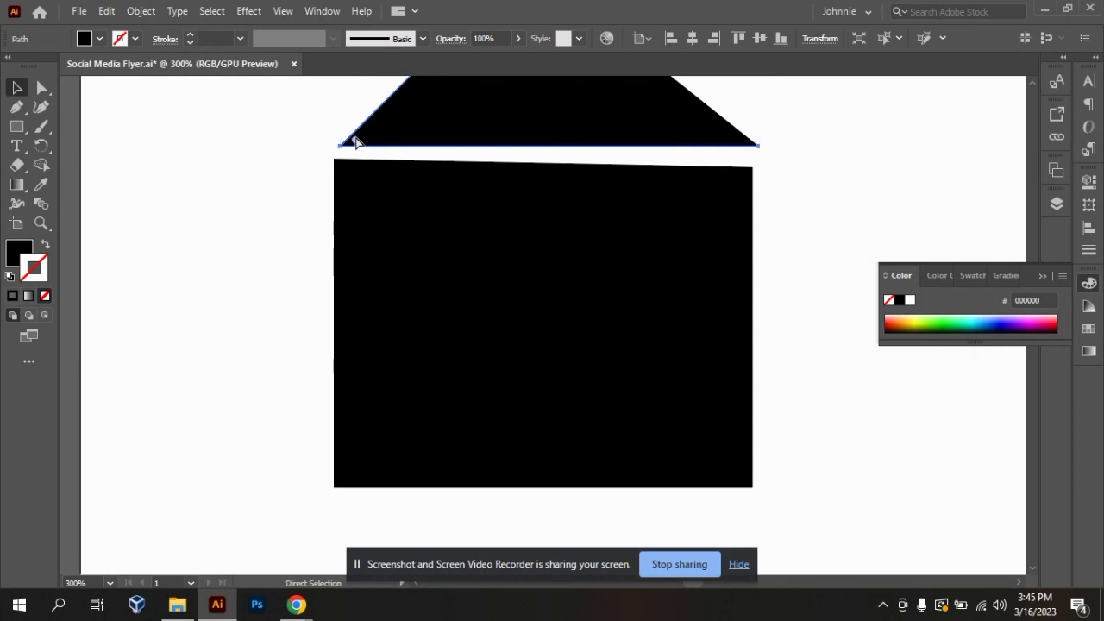
# Step: Move the body's top-right anchor point straight up onto the roof's bottom-right corner and deselect the shape
pyautogui.click(586, 338)
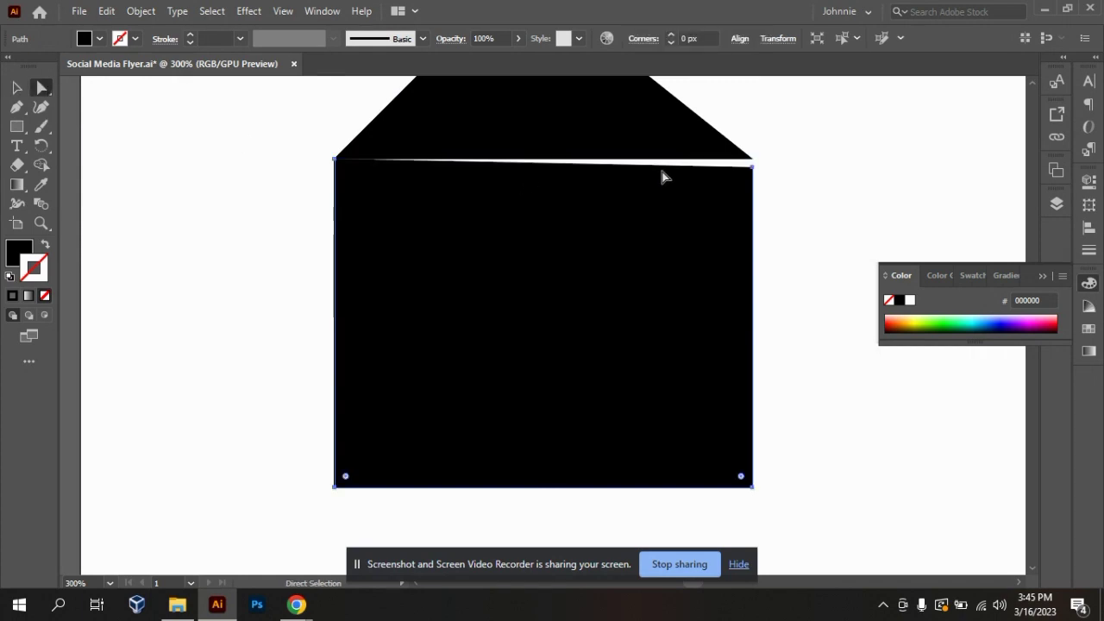
pyautogui.click(752, 166)
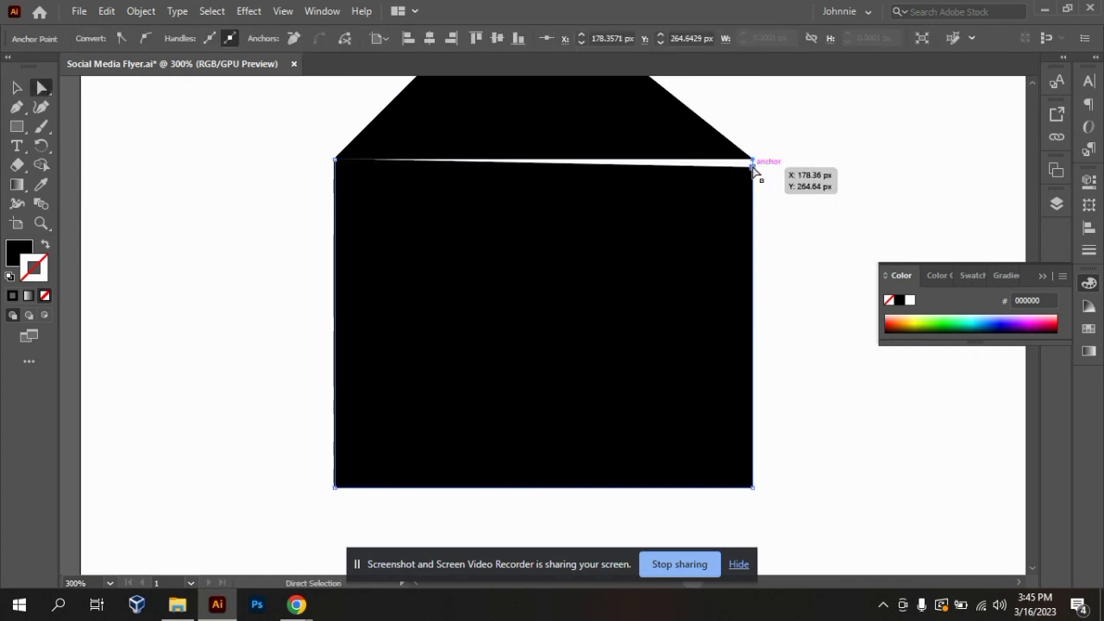
pyautogui.moveTo(753, 169); pyautogui.dragTo(753, 158)
pyautogui.click(17, 87)
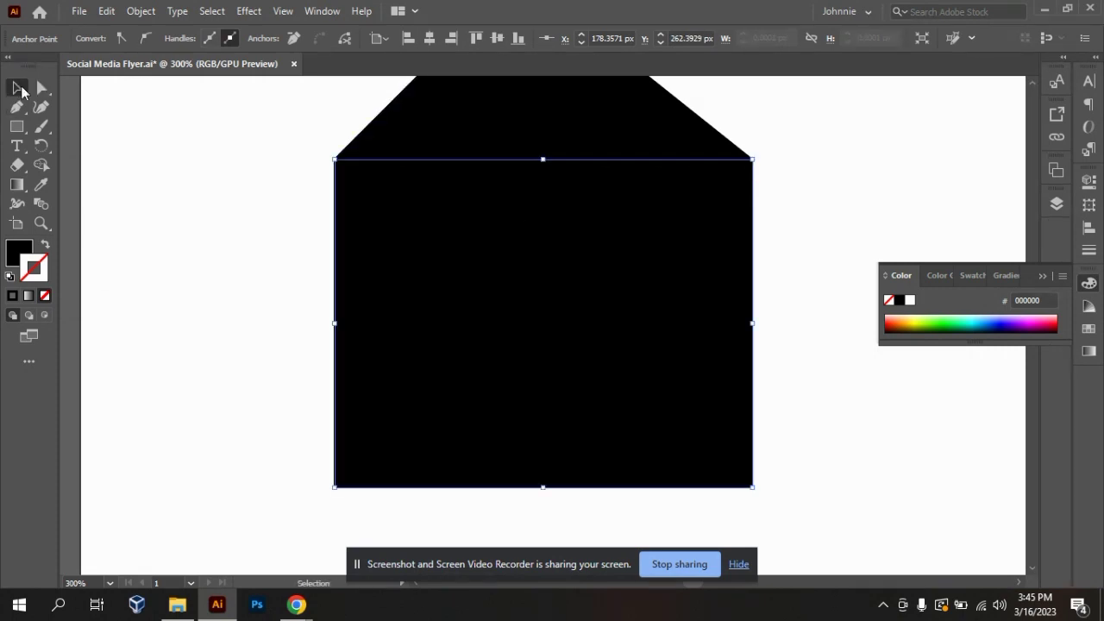
pyautogui.click(841, 398)
# Step: Move the rectangular body down away from the roof, undo the move and deselect the house
pyautogui.moveTo(576, 311); pyautogui.dragTo(522, 397)
pyautogui.press('a')
pyautogui.hotkey('ctrl', '-')
pyautogui.hotkey('ctrl', '-')
pyautogui.hotkey('ctrl', '-')
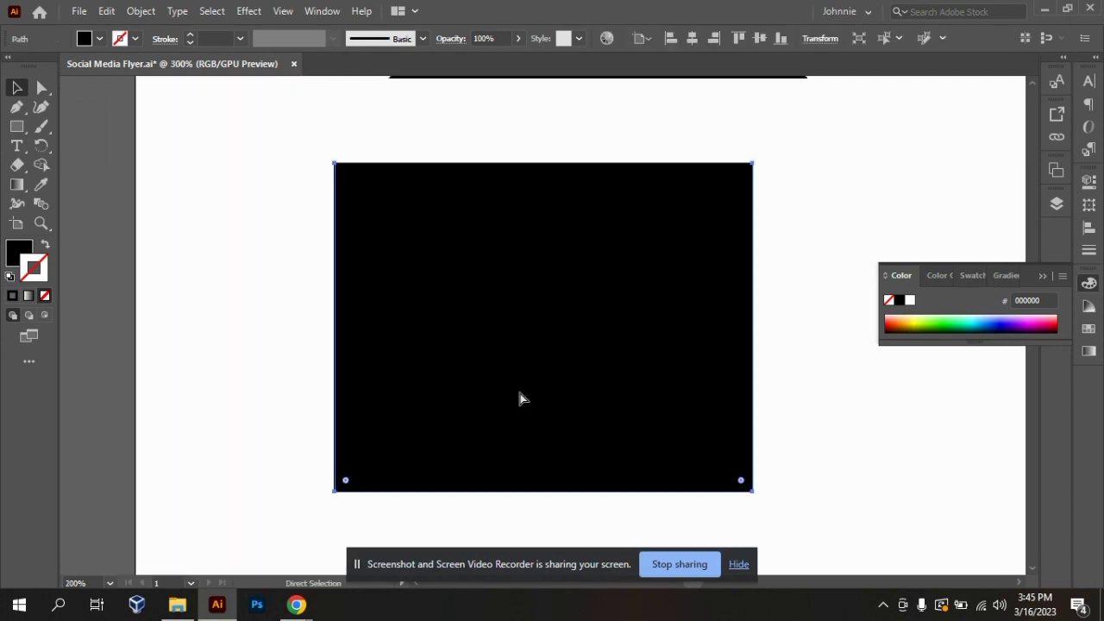
pyautogui.hotkey('ctrl', 'z')
pyautogui.press('v')
pyautogui.click(698, 379)
pyautogui.click(565, 330)
pyautogui.click(727, 372)
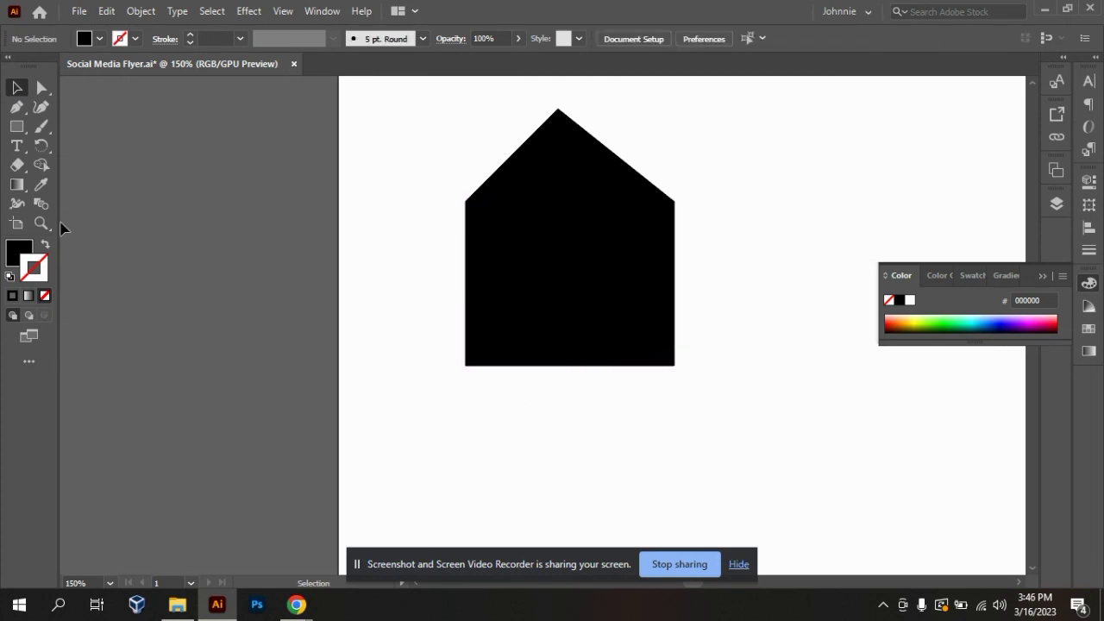
# Step: Draw a closed rectangular door about 27 px wide and 34 px high in the lower middle of the house with the Pen tool
pyautogui.click(16, 107)
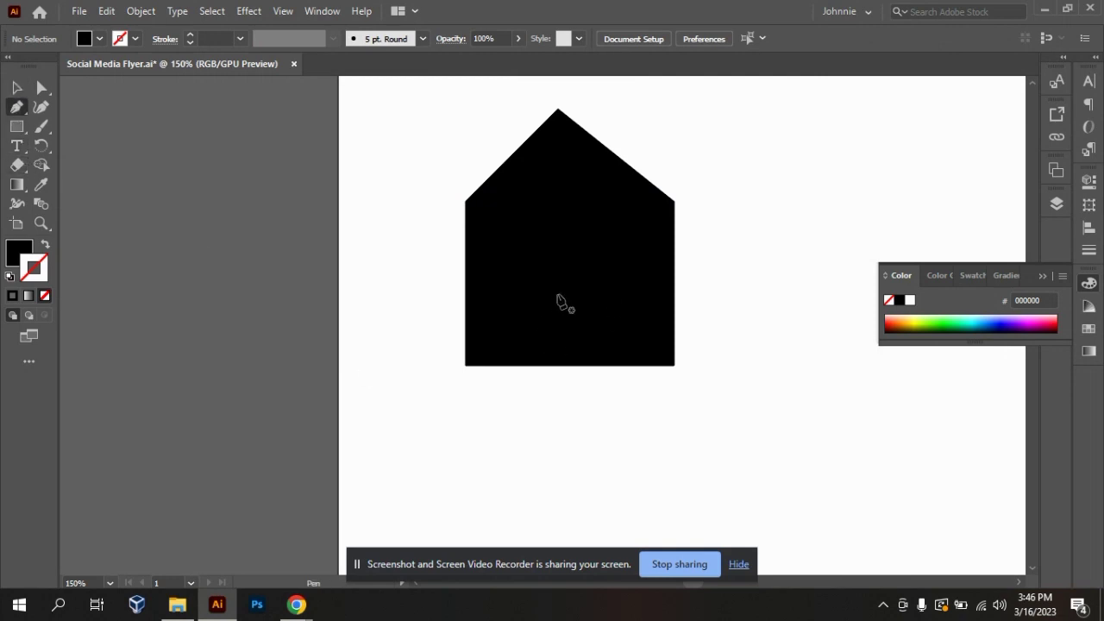
pyautogui.moveTo(553, 292); pyautogui.dragTo(552, 355)
pyautogui.hotkey('ctrl', 'z')
pyautogui.click(554, 288)
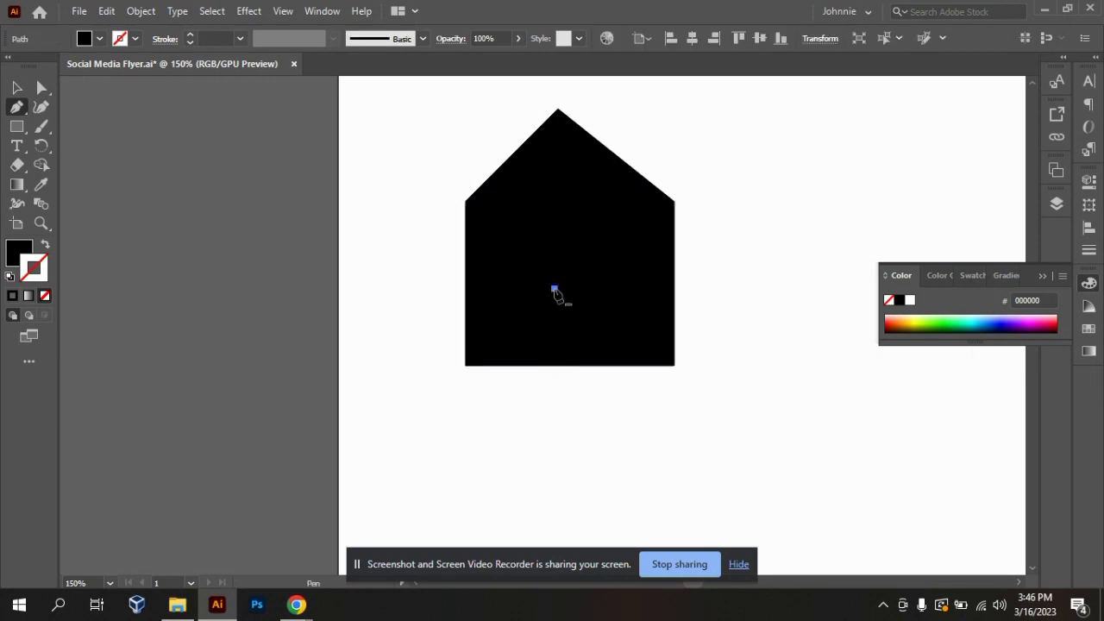
pyautogui.click(554, 353)
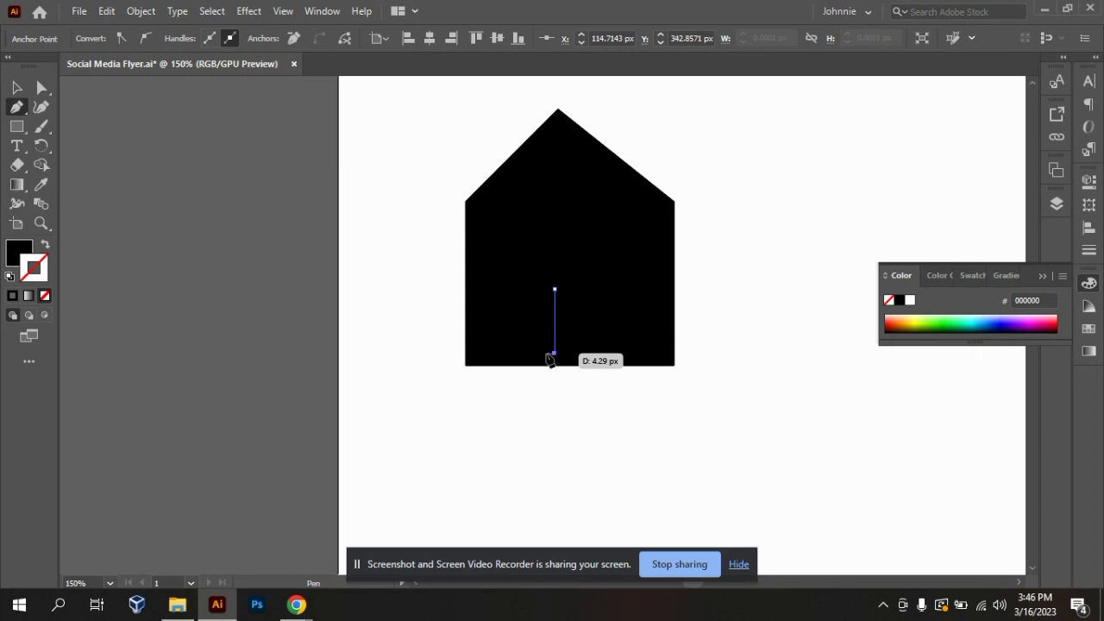
pyautogui.click(604, 352)
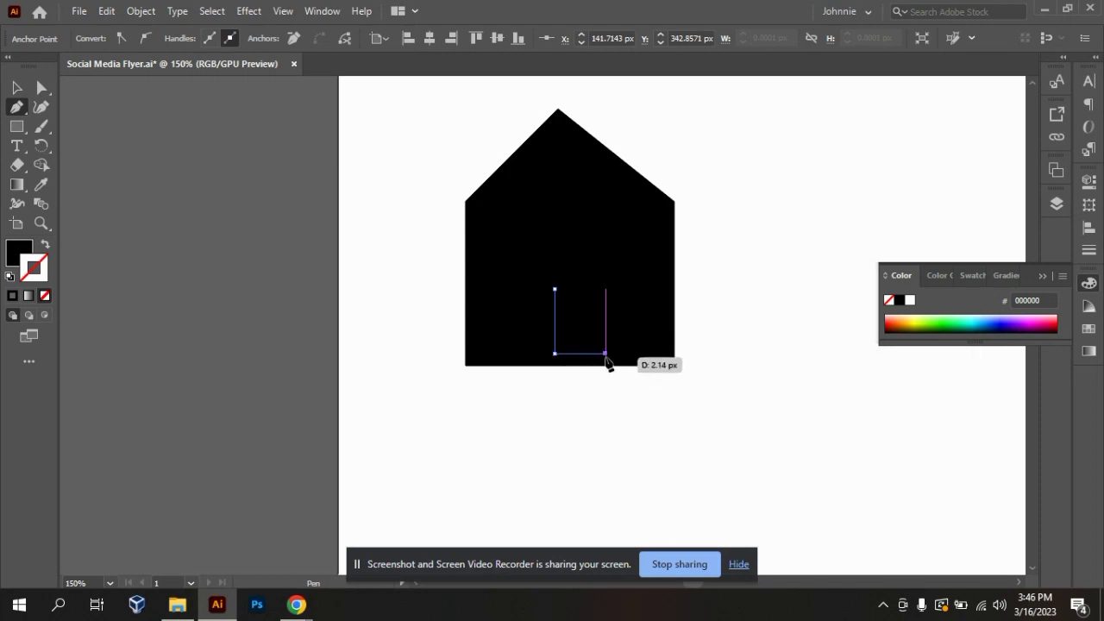
pyautogui.click(604, 288)
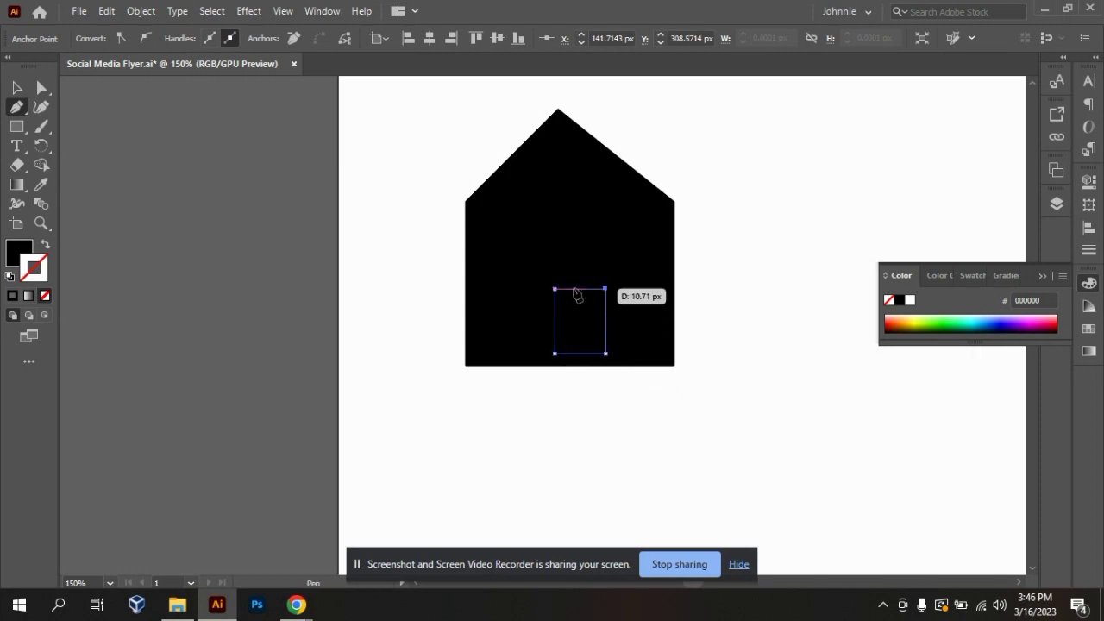
pyautogui.click(554, 289)
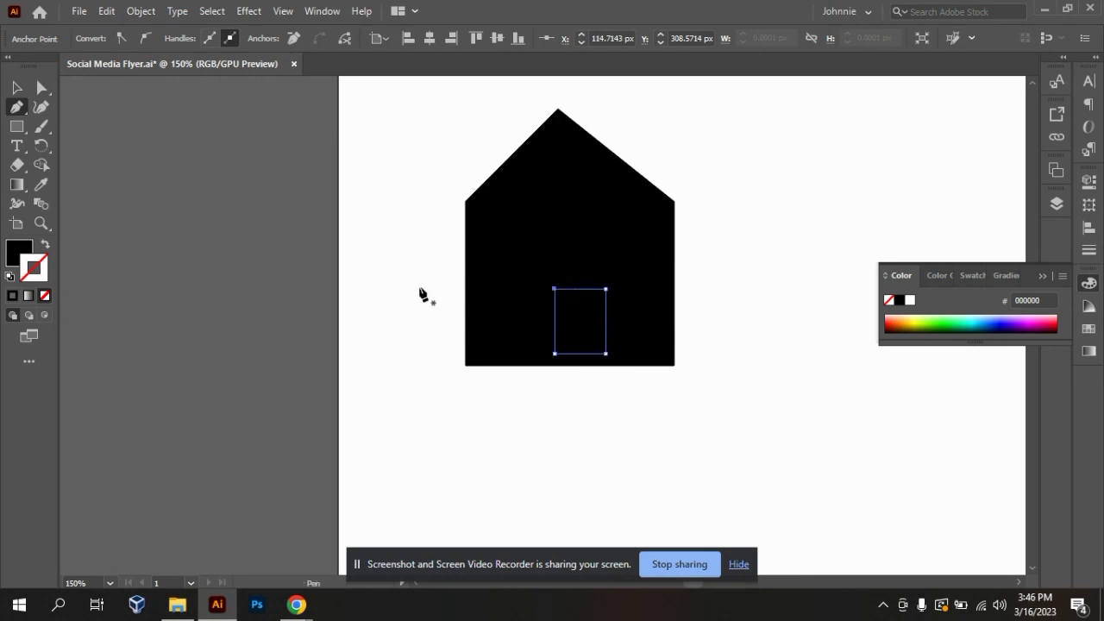
# Step: Fill the door with white (ffffff) and move it down and slightly left to the body's bottom edge
pyautogui.click(30, 247)
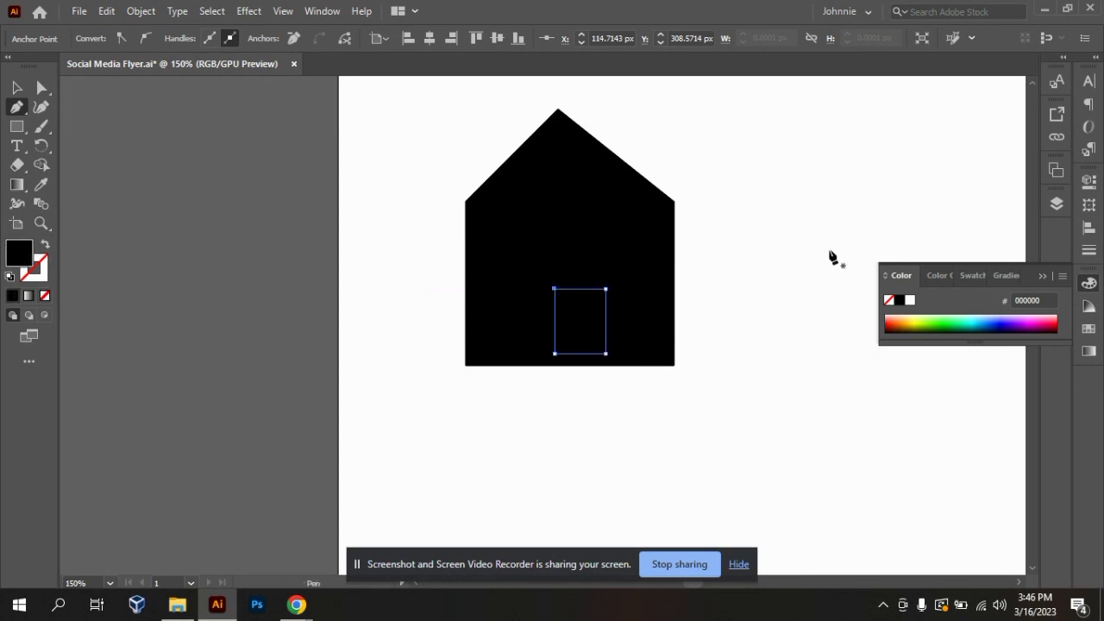
pyautogui.click(910, 300)
pyautogui.click(17, 87)
pyautogui.click(824, 289)
pyautogui.moveTo(589, 336); pyautogui.dragTo(576, 345)
pyautogui.click(822, 337)
# Step: Align the roof, body and door horizontally by their centers and nudge the door down slightly past the body's bottom edge
pyautogui.moveTo(422, 127); pyautogui.dragTo(723, 369)
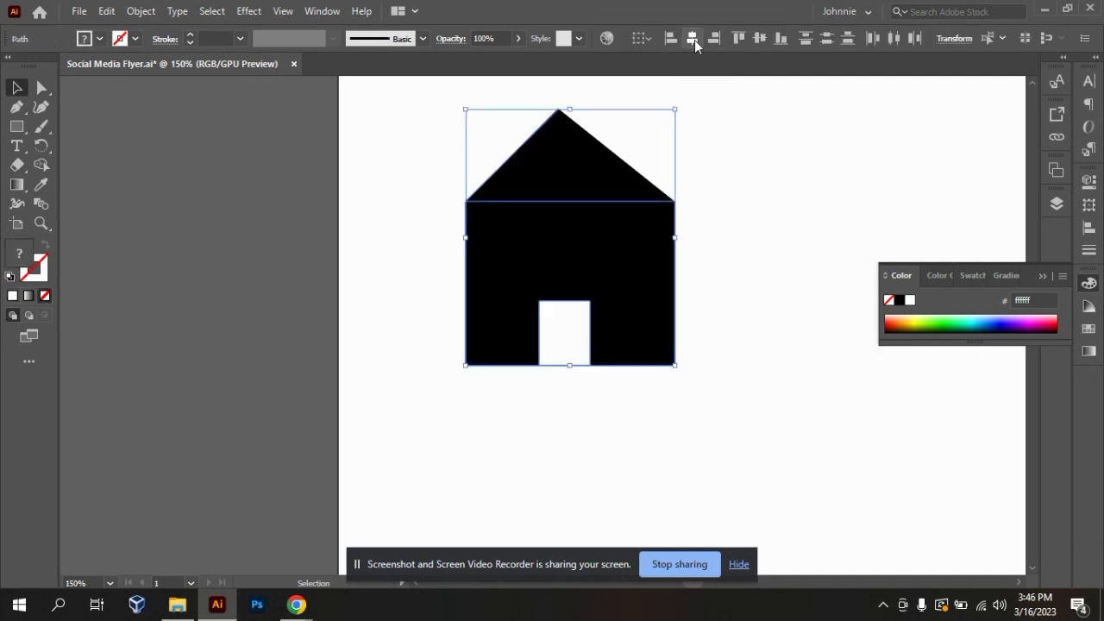
pyautogui.click(700, 299)
pyautogui.moveTo(408, 119); pyautogui.dragTo(795, 476)
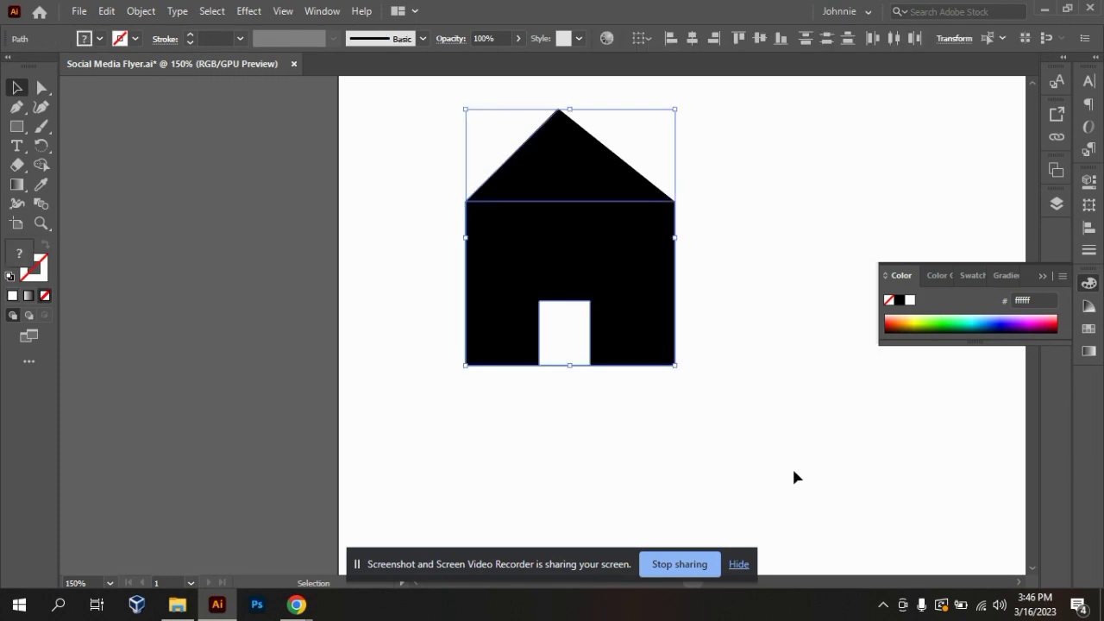
pyautogui.click(691, 39)
pyautogui.click(700, 369)
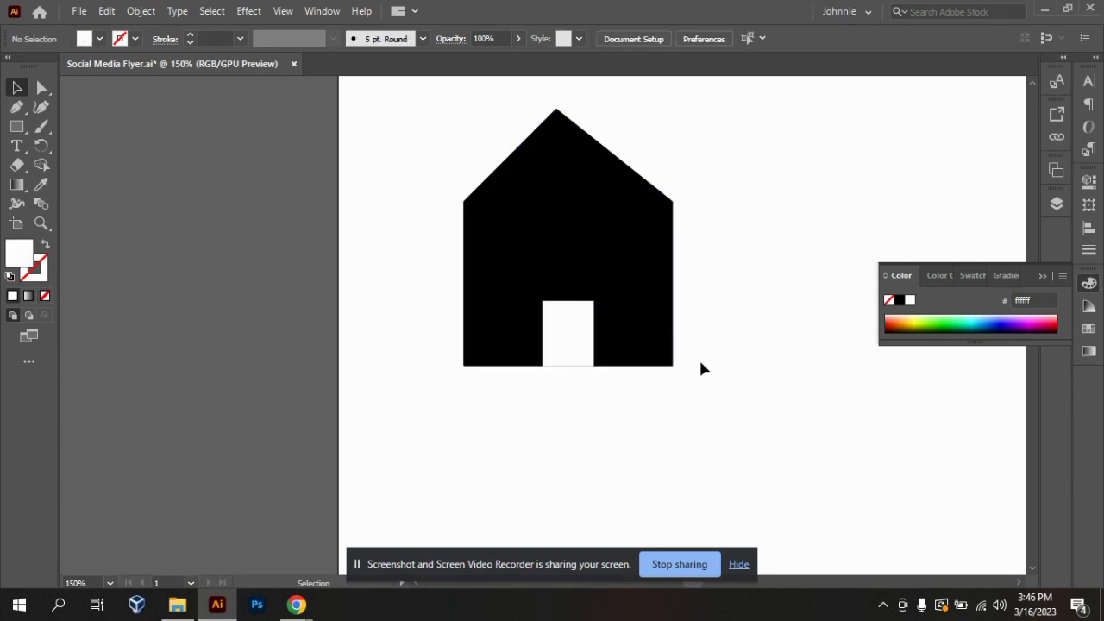
pyautogui.click(570, 351)
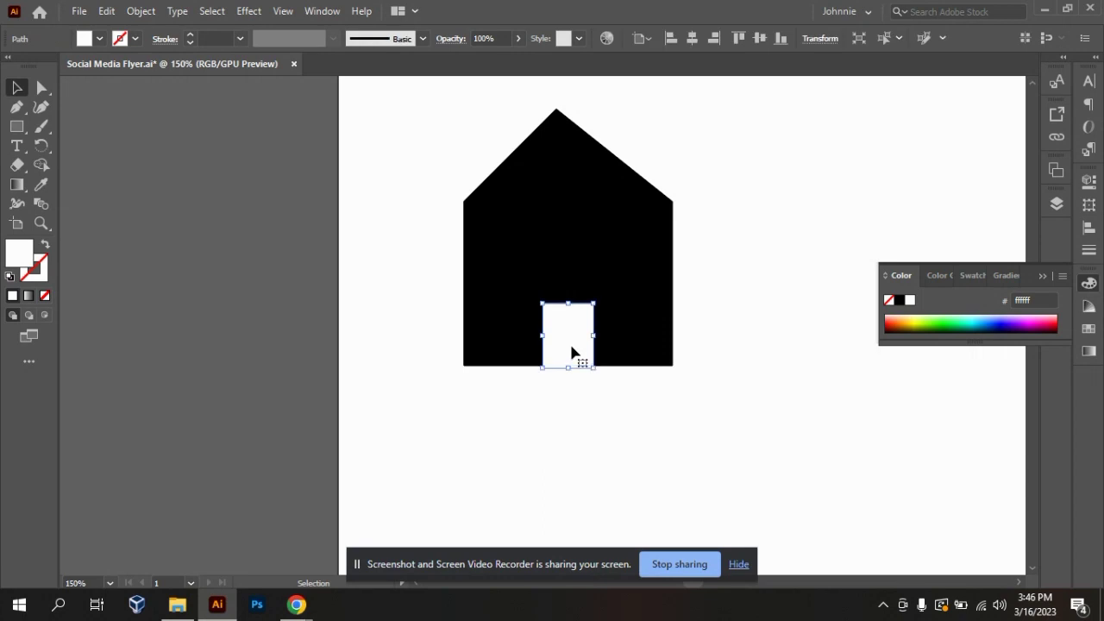
pyautogui.click(739, 365)
# Step: Examine the finished house on the artboard at several zoom levels
pyautogui.hotkey('ctrl', '1')
pyautogui.hotkey('ctrl', '-')
pyautogui.hotkey('ctrl', '-')
pyautogui.hotkey('ctrl', '=')
pyautogui.hotkey('ctrl', '=')
pyautogui.hotkey('ctrl', '=')
pyautogui.hotkey('ctrl', '-')
pyautogui.hotkey('ctrl', '-')
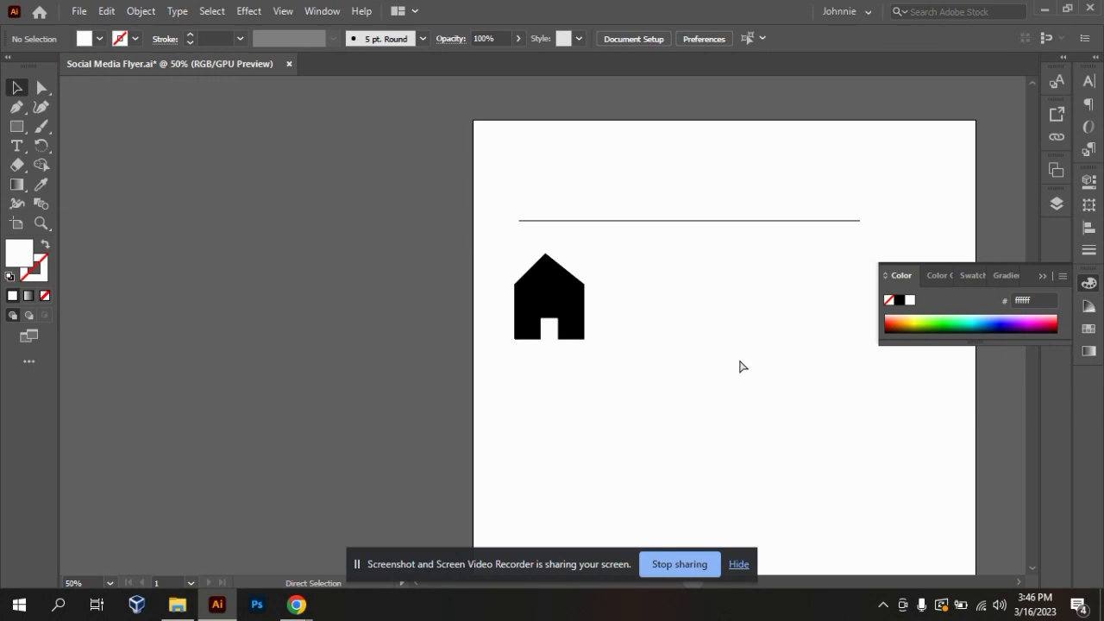
pyautogui.hotkey('ctrl', '=')
pyautogui.hotkey('ctrl', '=')
pyautogui.hotkey('ctrl', '=')
pyautogui.hotkey('ctrl', '=')
pyautogui.hotkey('ctrl', '-')
pyautogui.hotkey('ctrl', '-')
pyautogui.hotkey('ctrl', '-')
pyautogui.hotkey('ctrl', '=')
pyautogui.hotkey('ctrl', '-')
pyautogui.hotkey('ctrl', '-')
pyautogui.hotkey('ctrl', '-')
pyautogui.hotkey('ctrl', '=')
pyautogui.hotkey('ctrl', '=')
pyautogui.hotkey('ctrl', '=')
pyautogui.hotkey('ctrl', '=')
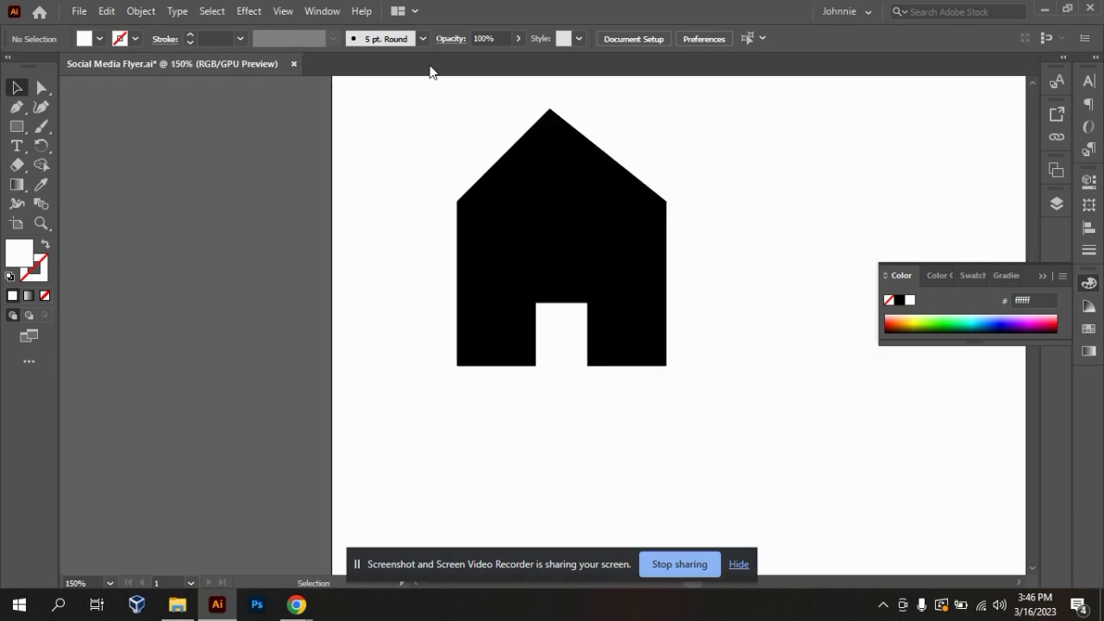
# Step: Select all the house shapes, collapse the floating color controls and deselect the house
pyautogui.moveTo(438, 117); pyautogui.dragTo(777, 384)
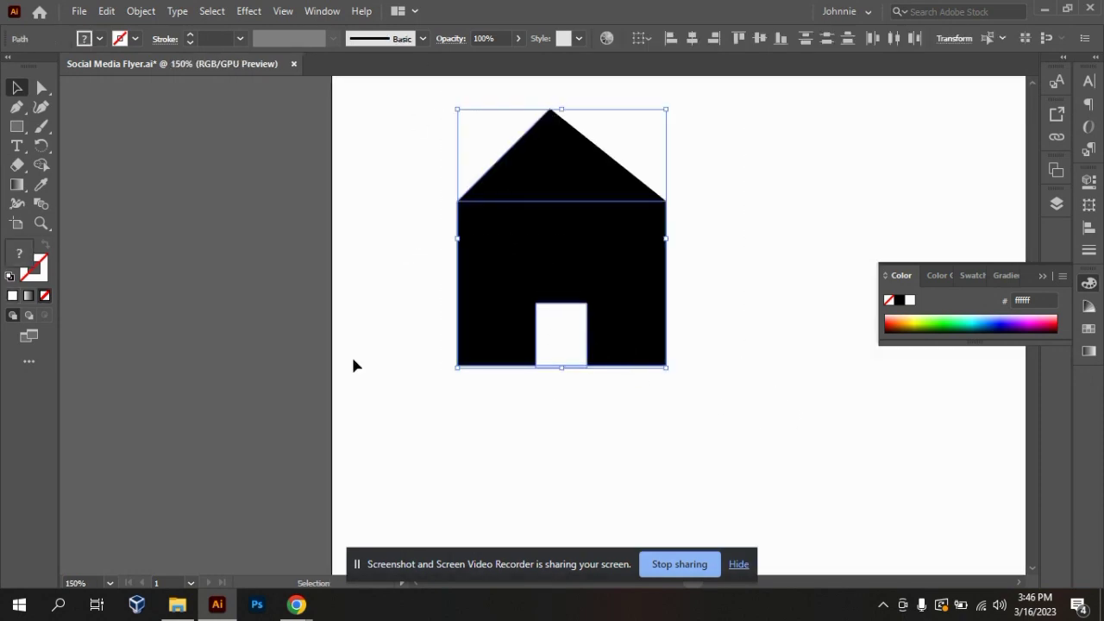
pyautogui.click(147, 234)
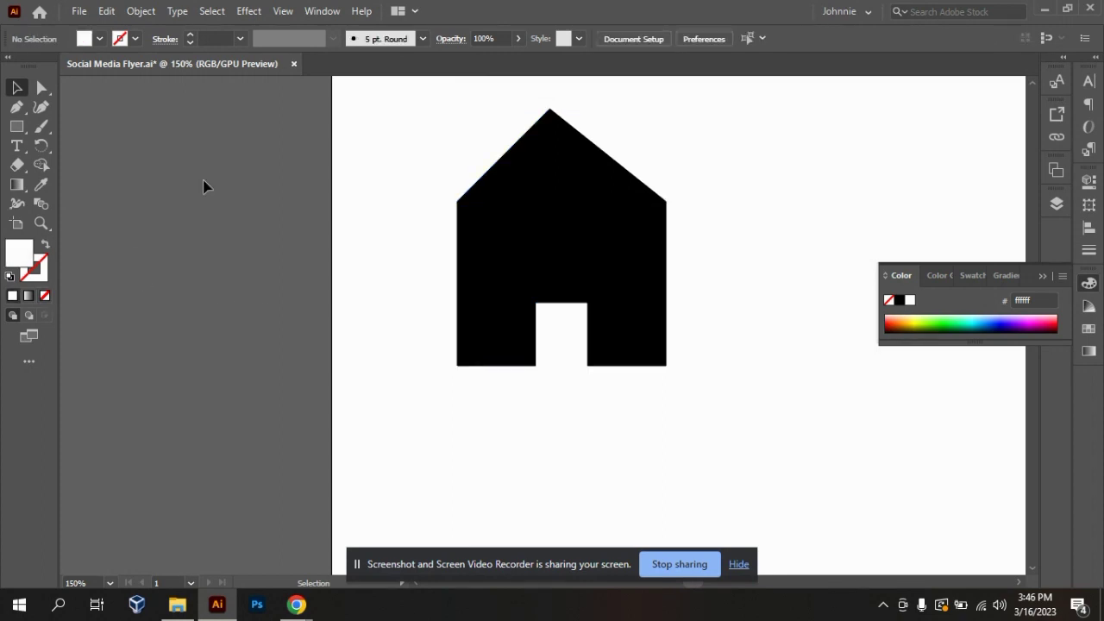
pyautogui.moveTo(397, 150); pyautogui.dragTo(790, 379)
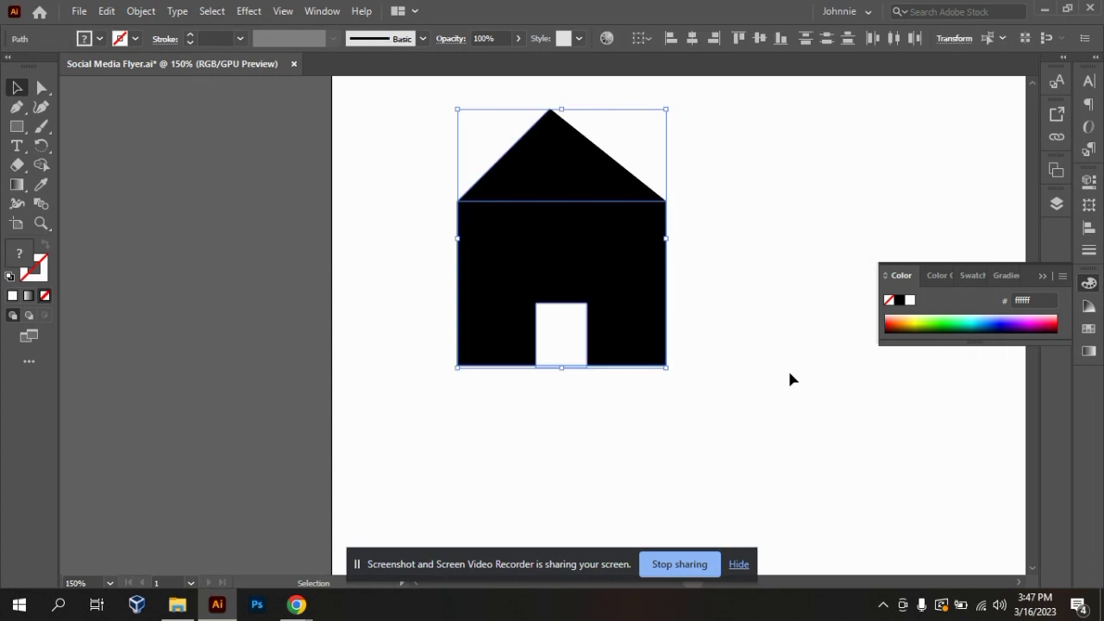
pyautogui.hotkey('ctrl', '-')
pyautogui.hotkey('ctrl', '-')
pyautogui.hotkey('ctrl', '+')
pyautogui.hotkey('ctrl', '-')
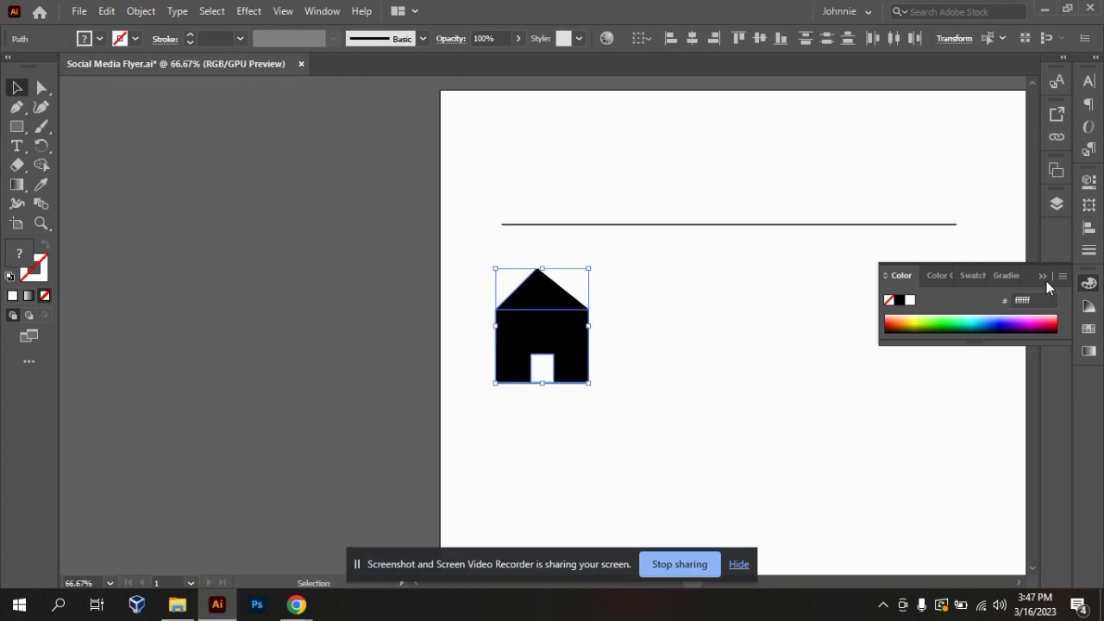
pyautogui.click(1041, 278)
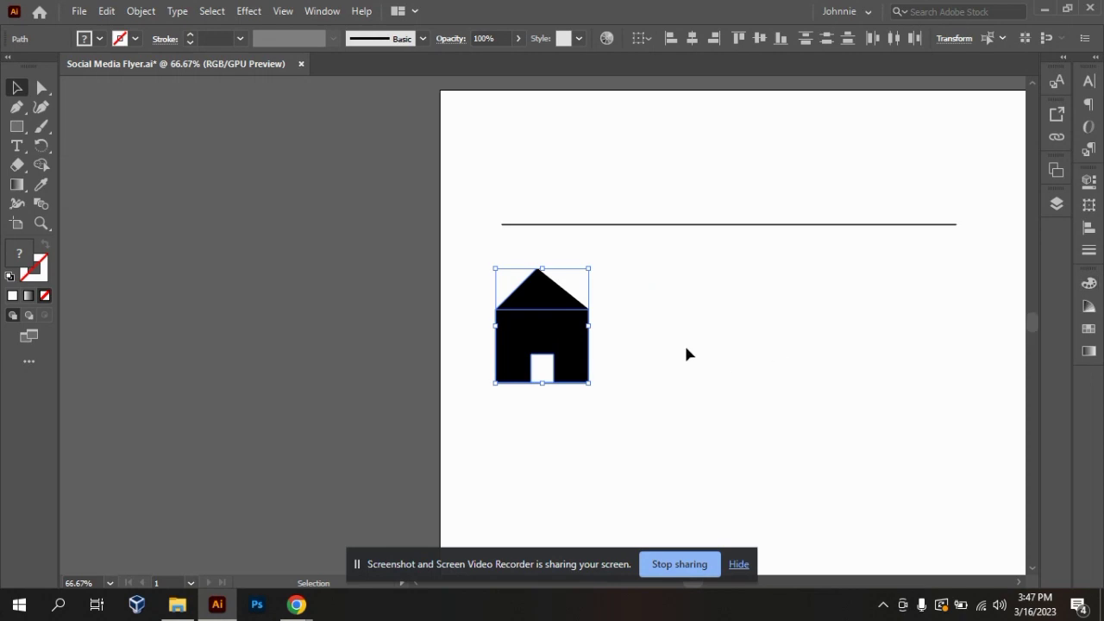
pyautogui.click(686, 349)
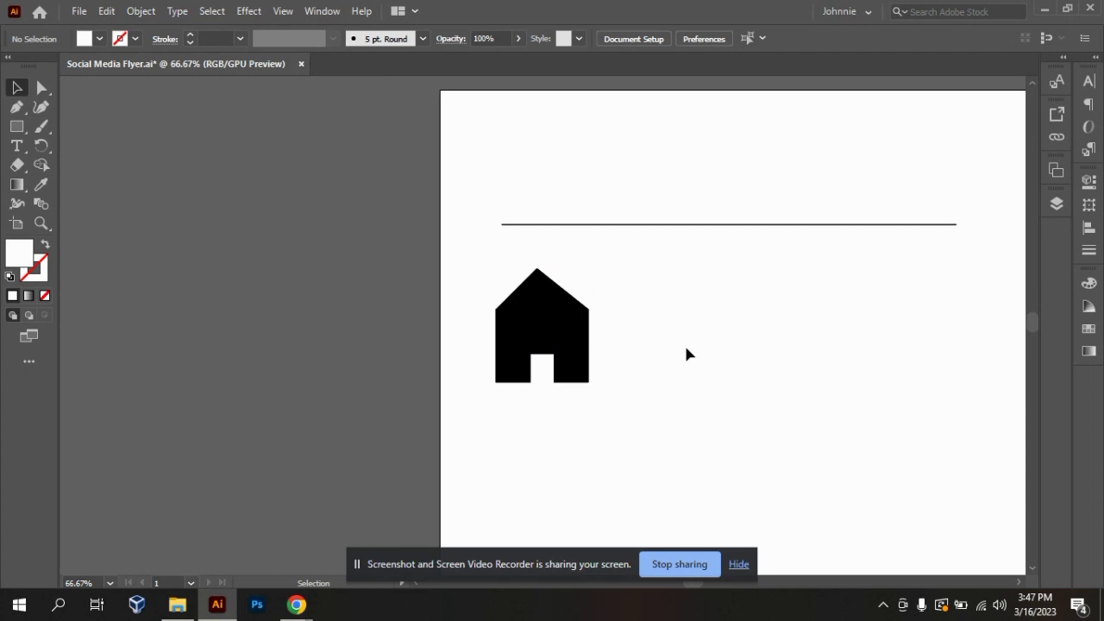
# Step: Try to draw a diagonal Pen segment with a vertical curve handle to the right of the house and undo the segment
pyautogui.hotkey('ctrl', '-')
pyautogui.hotkey('ctrl', '-')
pyautogui.hotkey('ctrl', '+')
pyautogui.hotkey('ctrl', '+')
pyautogui.hotkey('ctrl', '+')
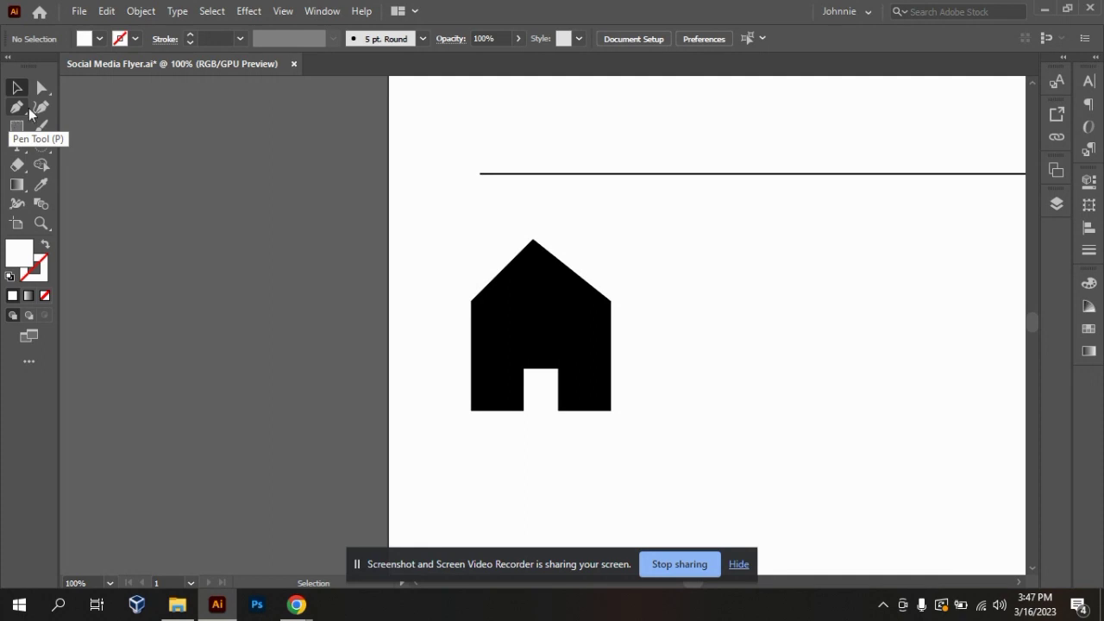
pyautogui.click(16, 107)
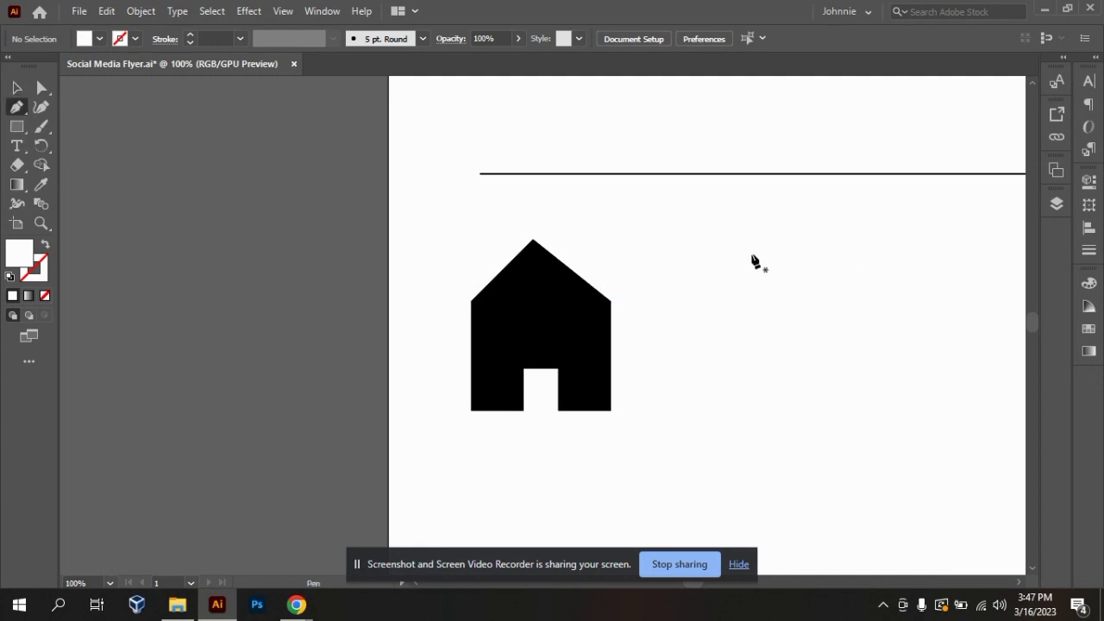
pyautogui.press('ctrl')
pyautogui.click(816, 252)
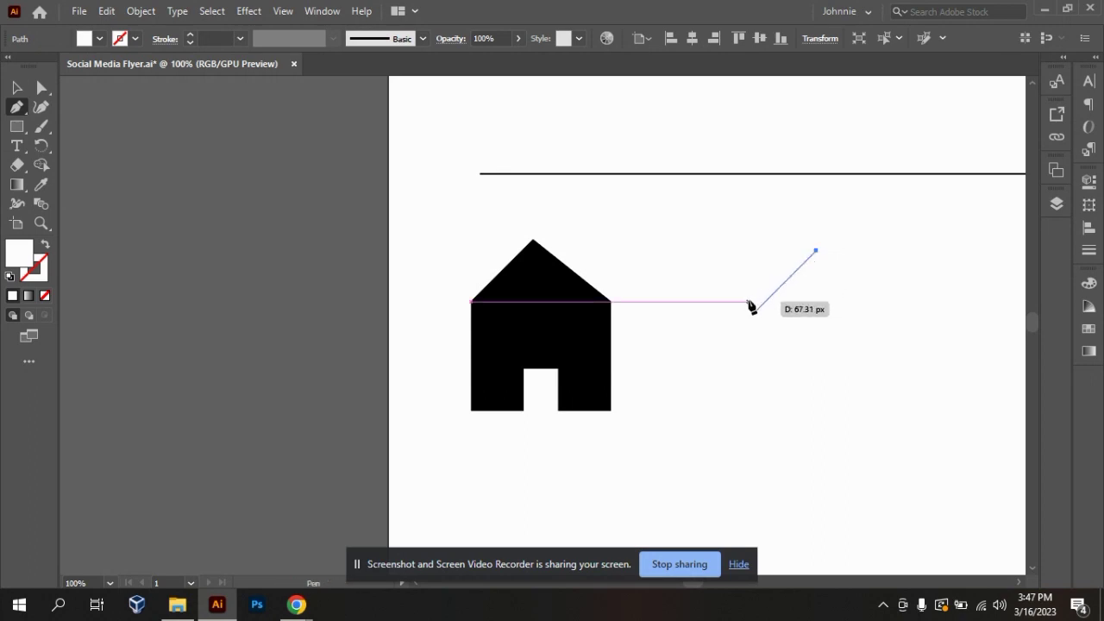
pyautogui.press('ctrl')
pyautogui.click(764, 302)
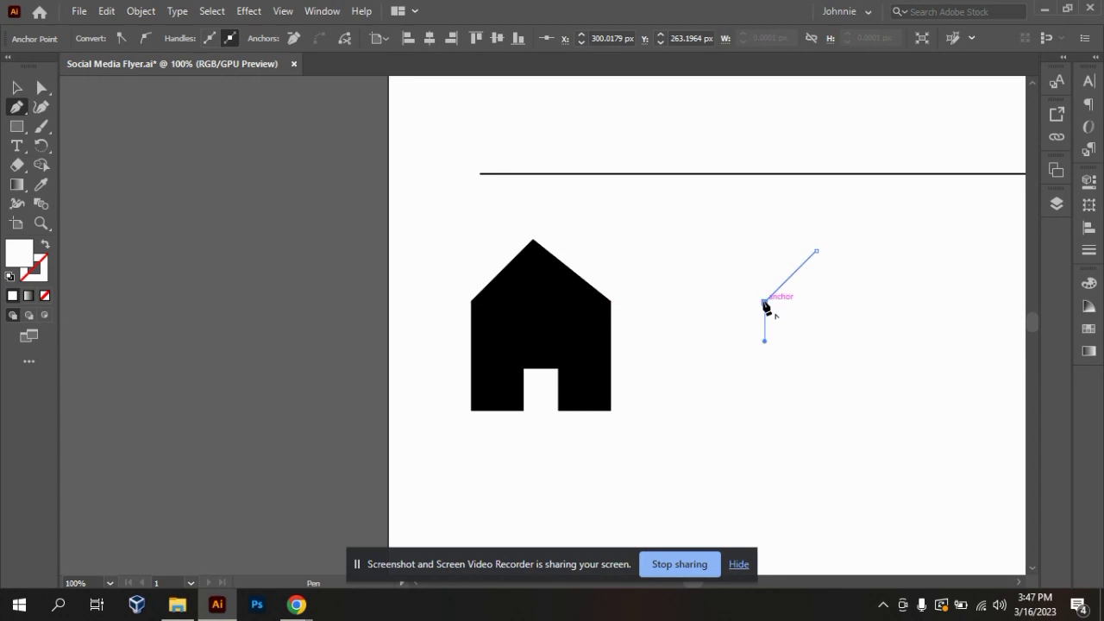
pyautogui.hotkey('ctrl', 'z')
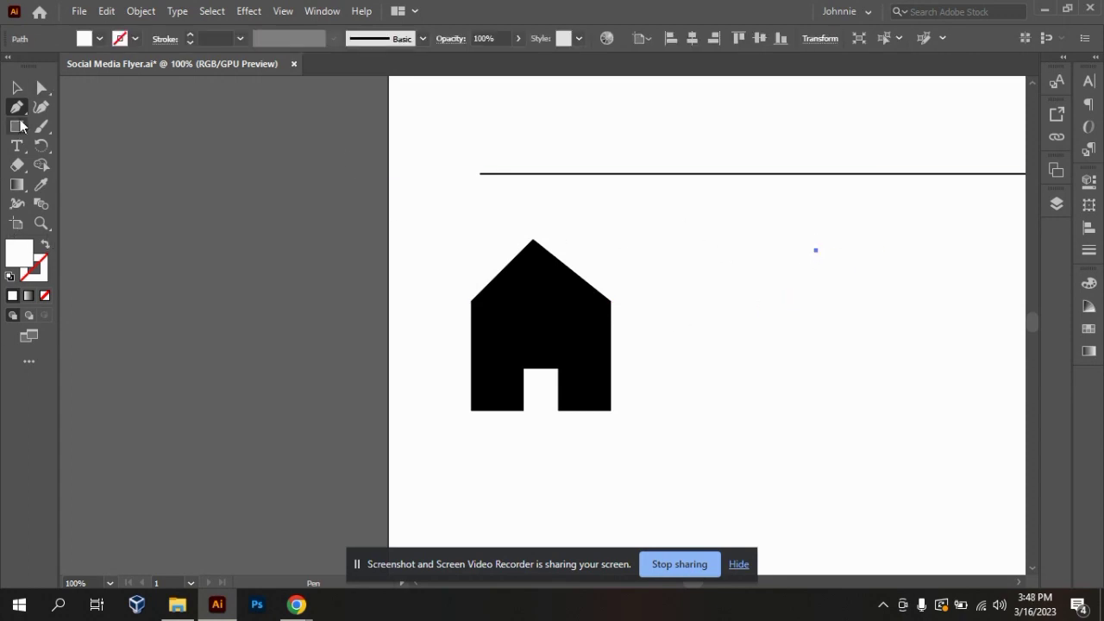
# Step: Delete the leftover anchor point to the right of the house and reactivate the Pen tool
pyautogui.click(15, 86)
pyautogui.moveTo(845, 218); pyautogui.dragTo(897, 357)
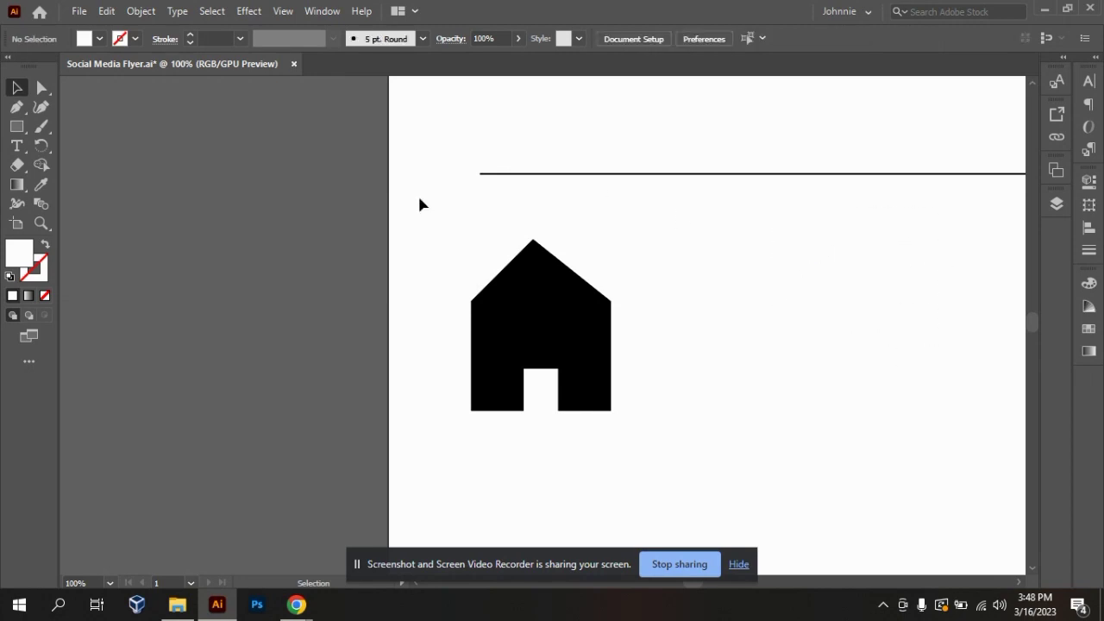
pyautogui.click(15, 107)
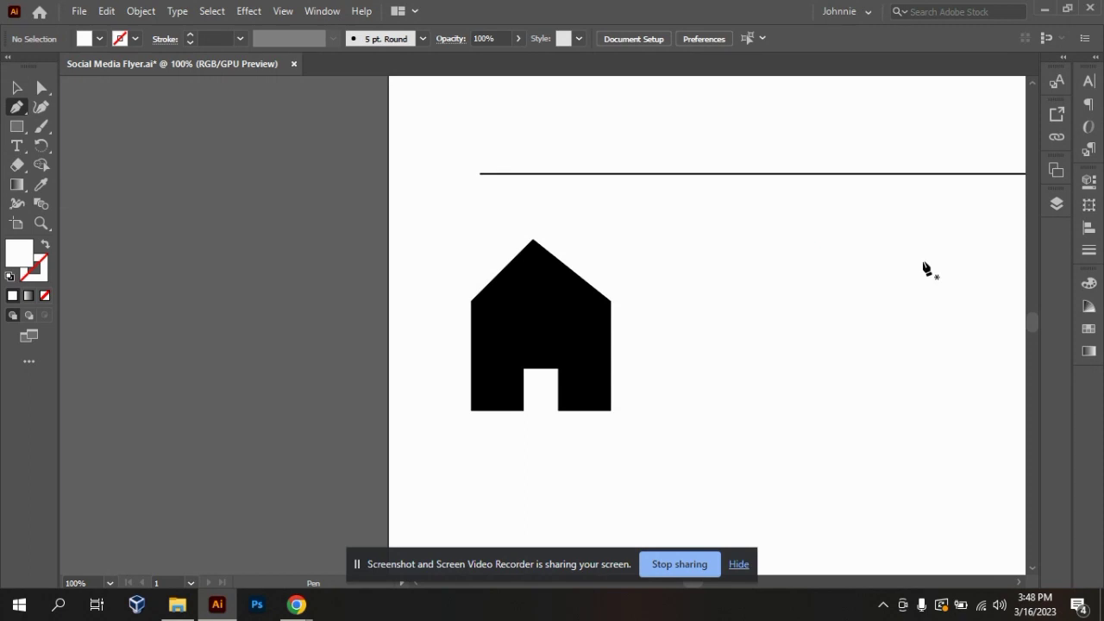
pyautogui.click(824, 268)
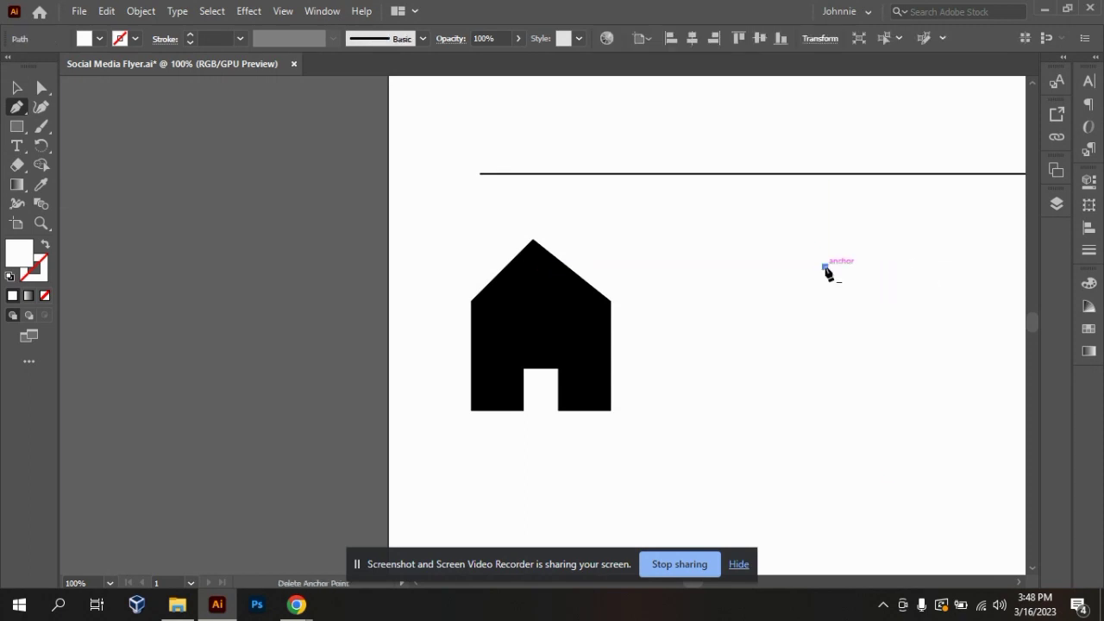
pyautogui.moveTo(824, 268); pyautogui.dragTo(780, 281)
pyautogui.press('Escape')
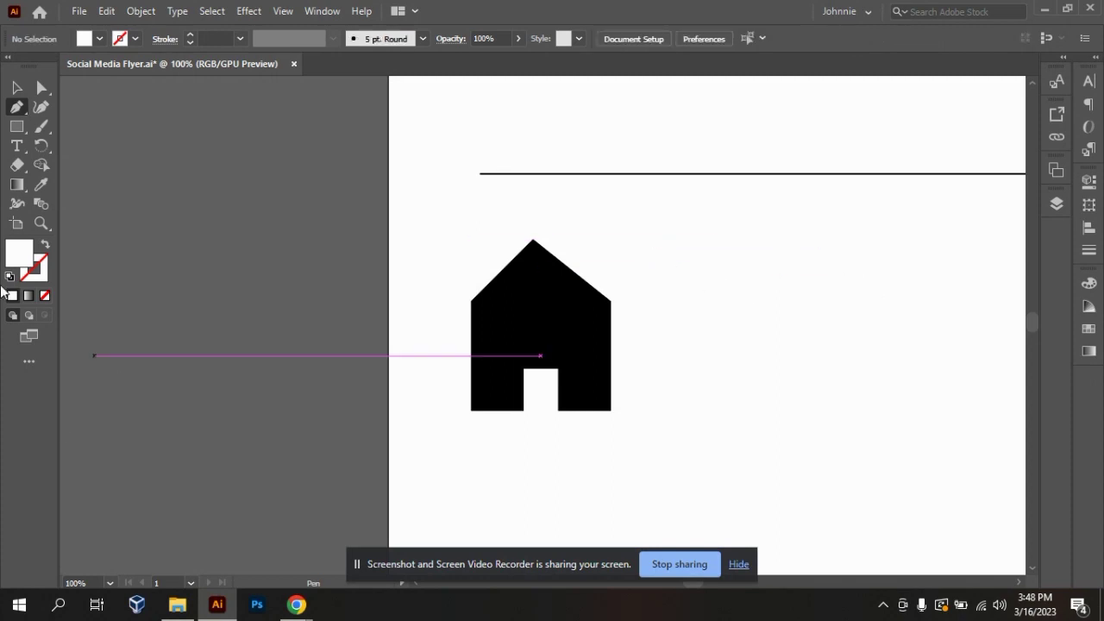
pyautogui.click(16, 87)
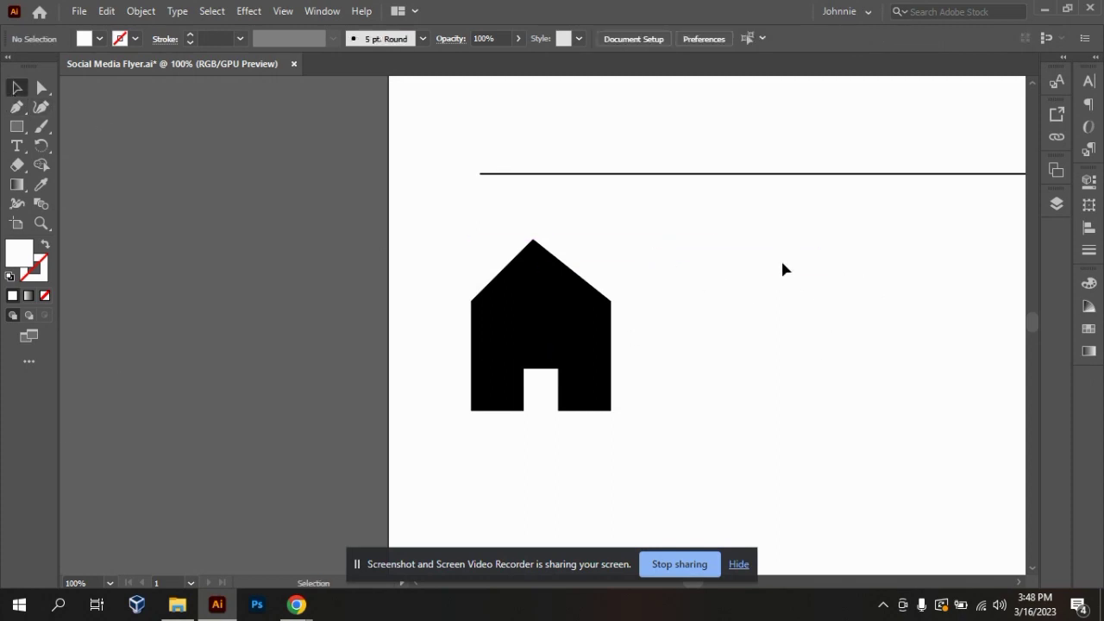
pyautogui.hotkey('ctrl', '-')
pyautogui.hotkey('ctrl', '-')
pyautogui.hotkey('ctrl', '-')
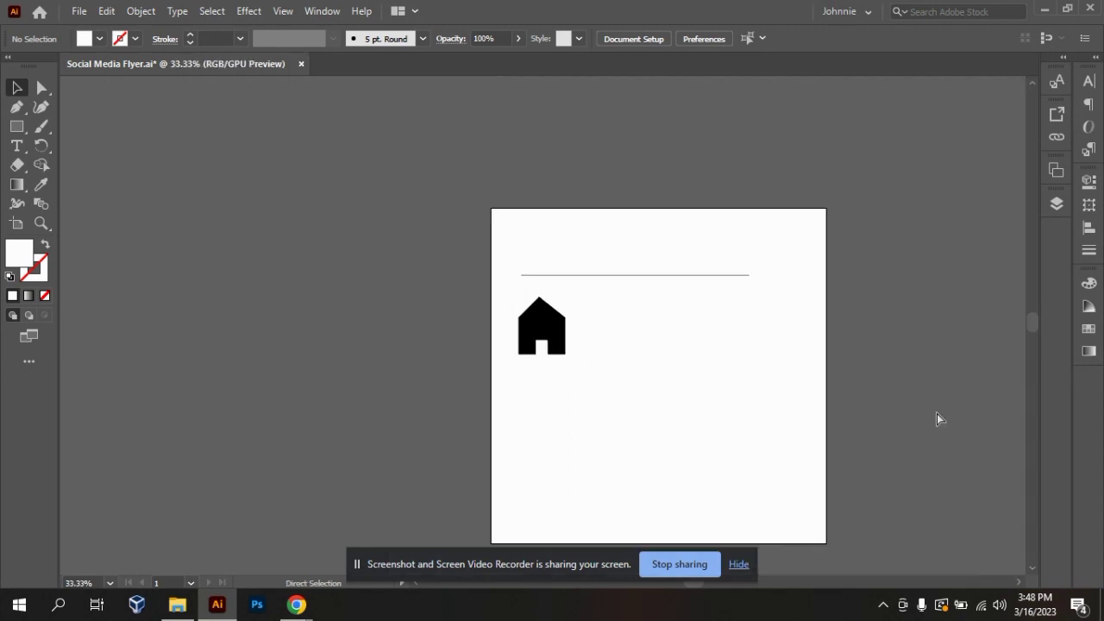
pyautogui.hotkey('ctrl', '=')
pyautogui.hotkey('ctrl', '=')
pyautogui.hotkey('ctrl', '=')
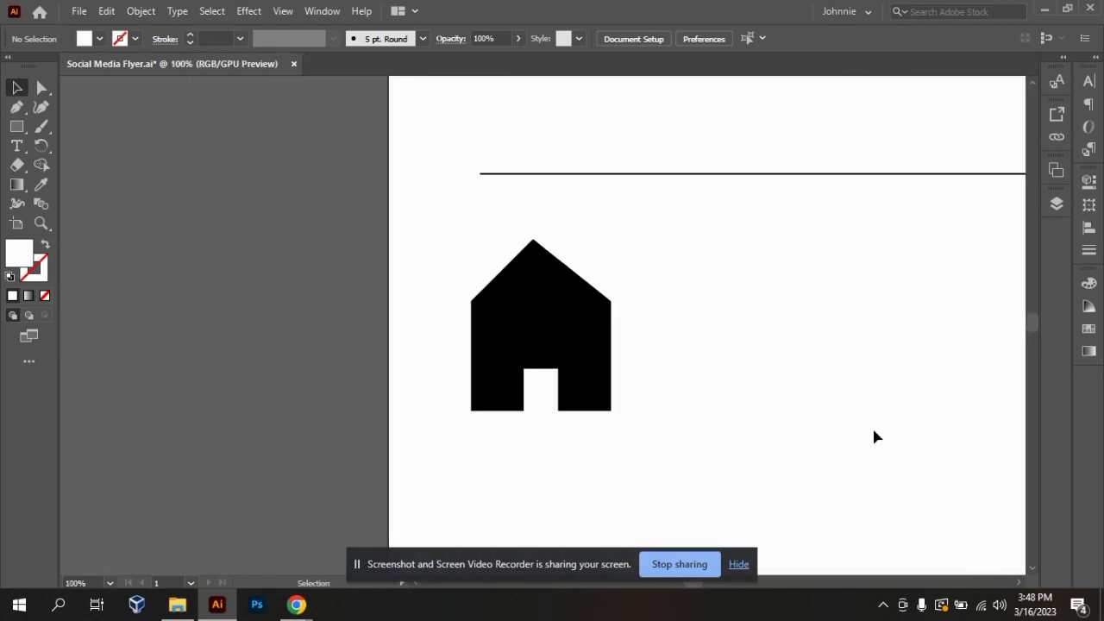
pyautogui.hotkey('ctrl', '-')
pyautogui.hotkey('ctrl', '-')
pyautogui.hotkey('ctrl', '-')
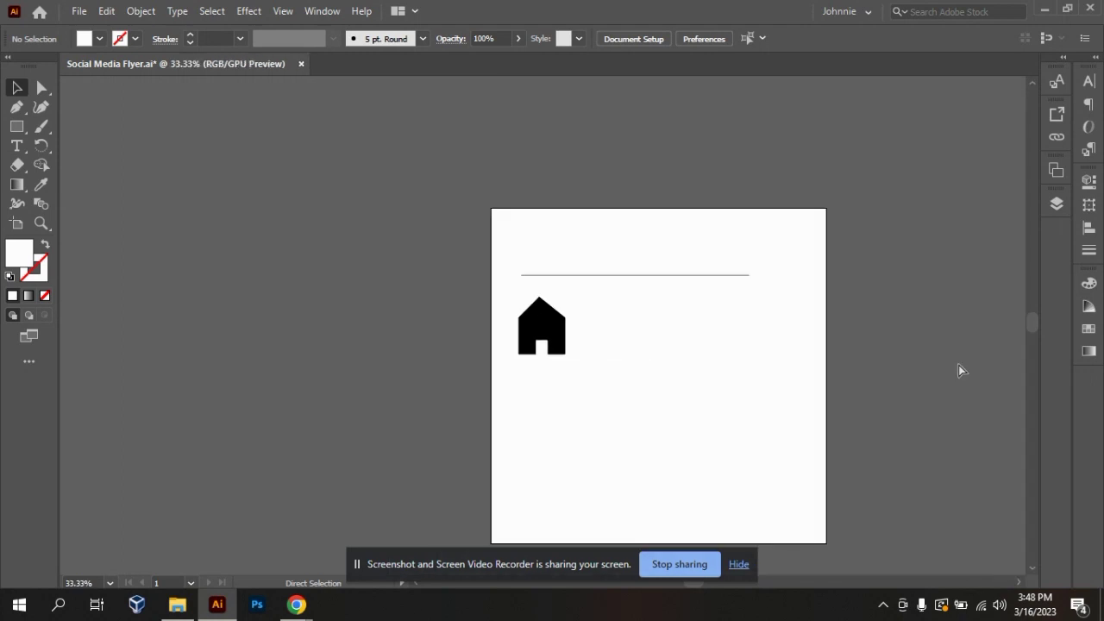
pyautogui.hotkey('ctrl', '=')
pyautogui.hotkey('ctrl', '=')
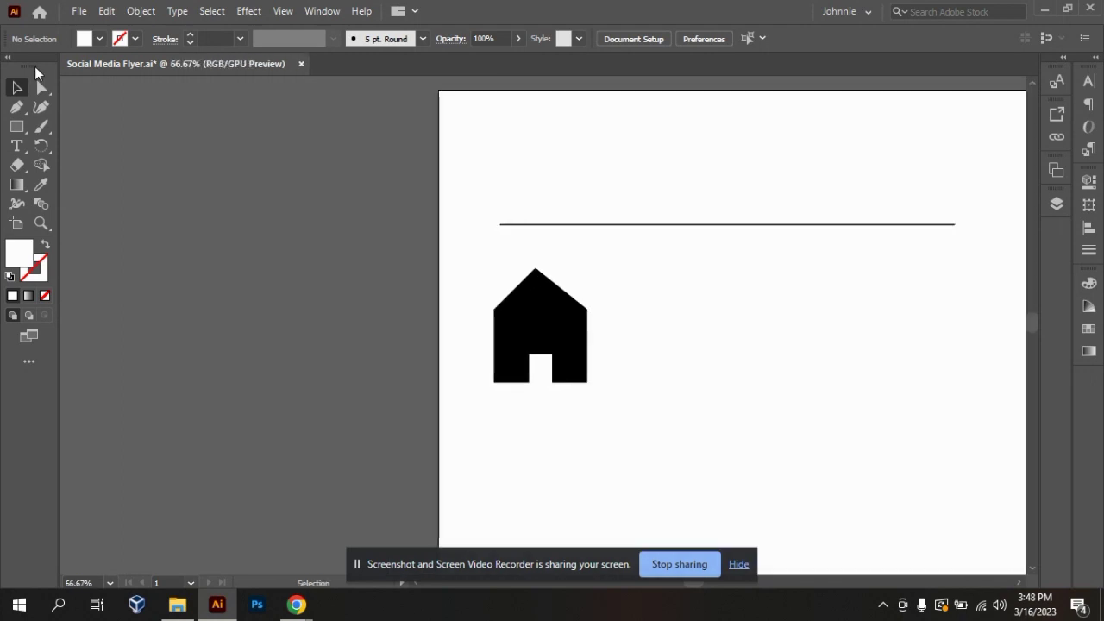
# Step: Start a Pen path in the empty area right of the house and bow its first segment with long, steep direction handles
pyautogui.click(13, 110)
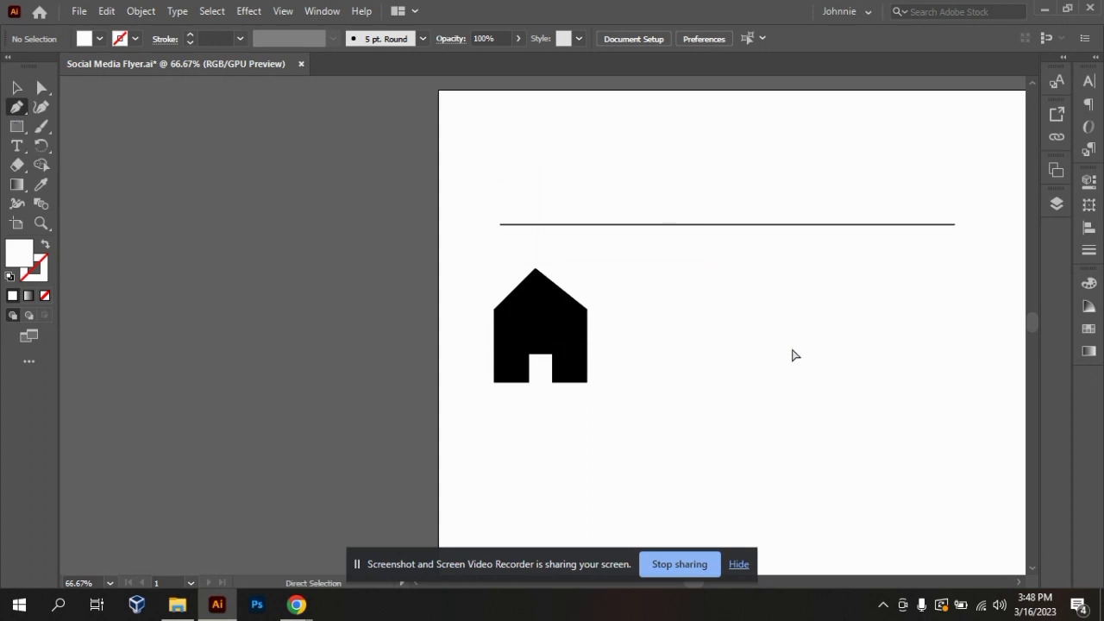
pyautogui.click(777, 309)
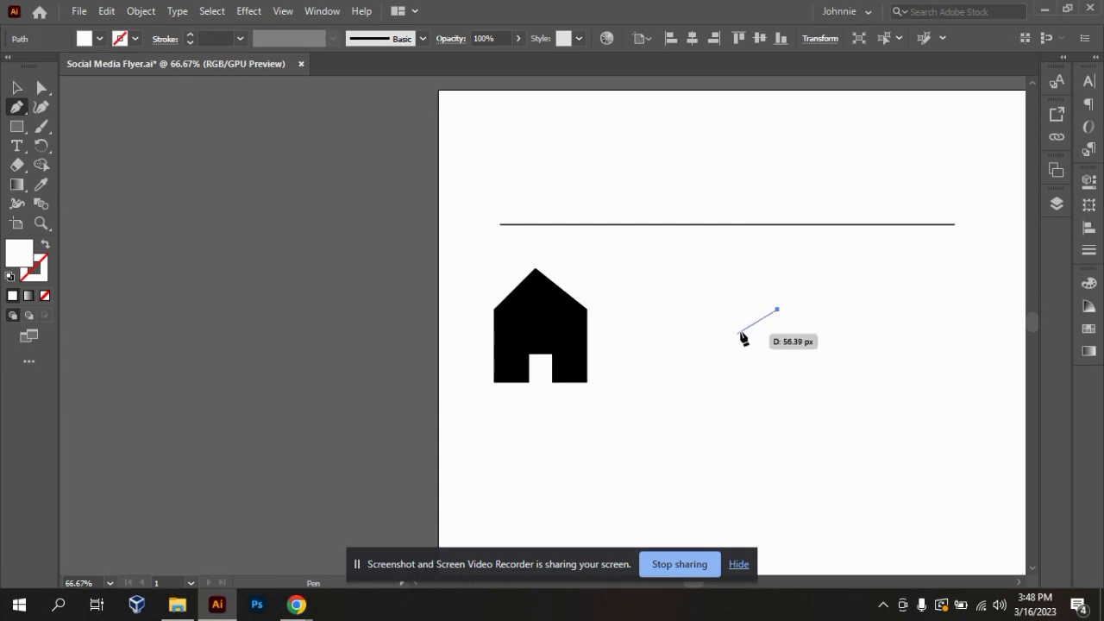
pyautogui.moveTo(744, 339); pyautogui.dragTo(742, 450)
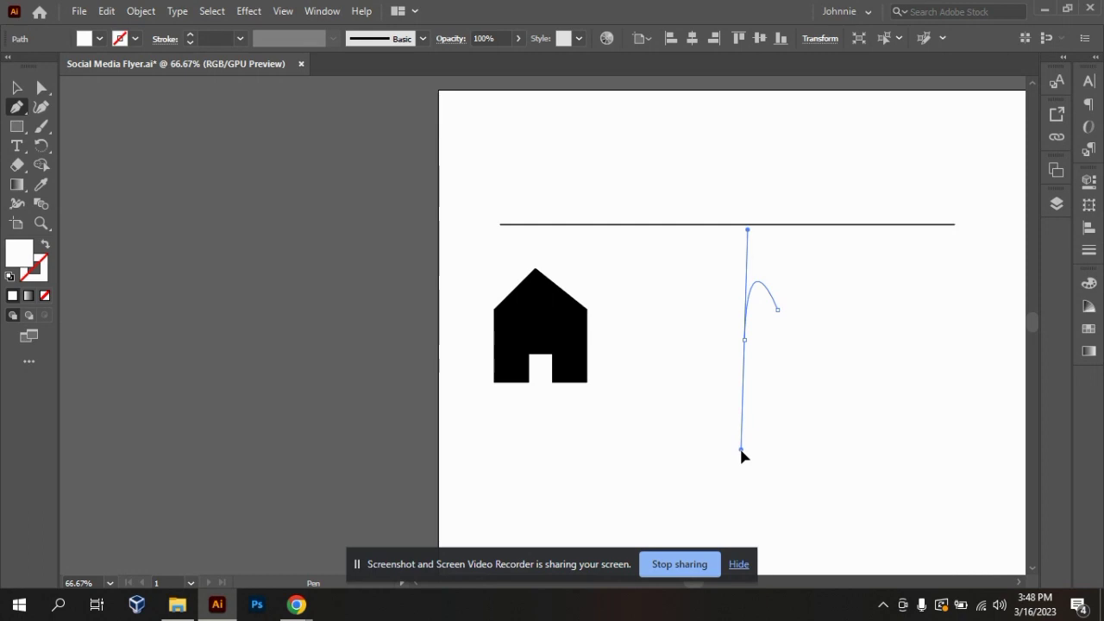
pyautogui.moveTo(738, 447); pyautogui.dragTo(704, 369)
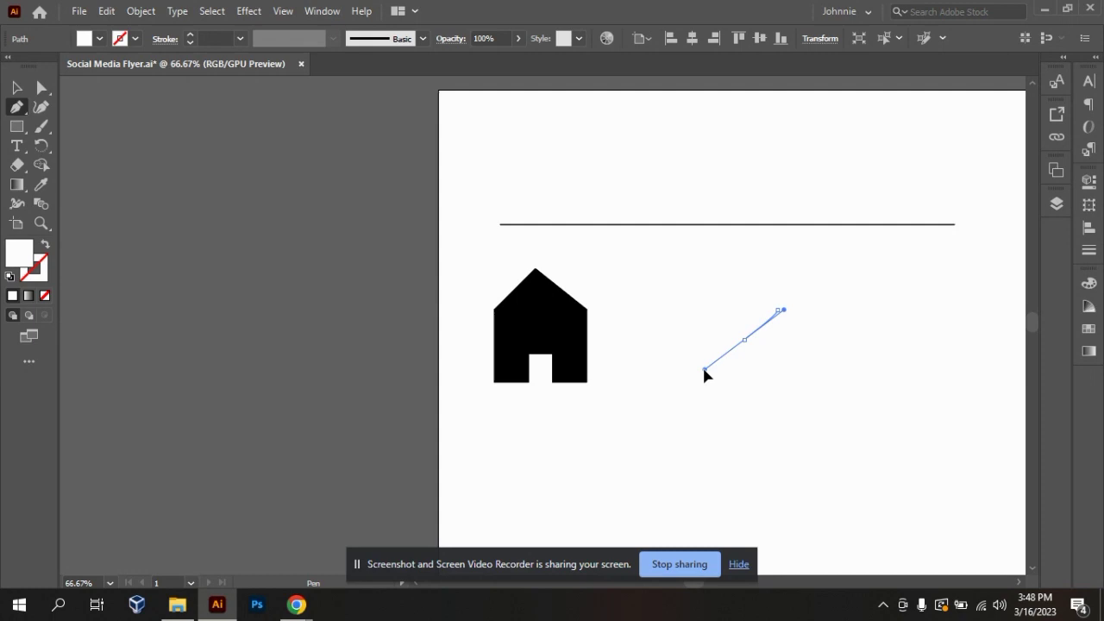
pyautogui.moveTo(704, 371); pyautogui.dragTo(762, 428)
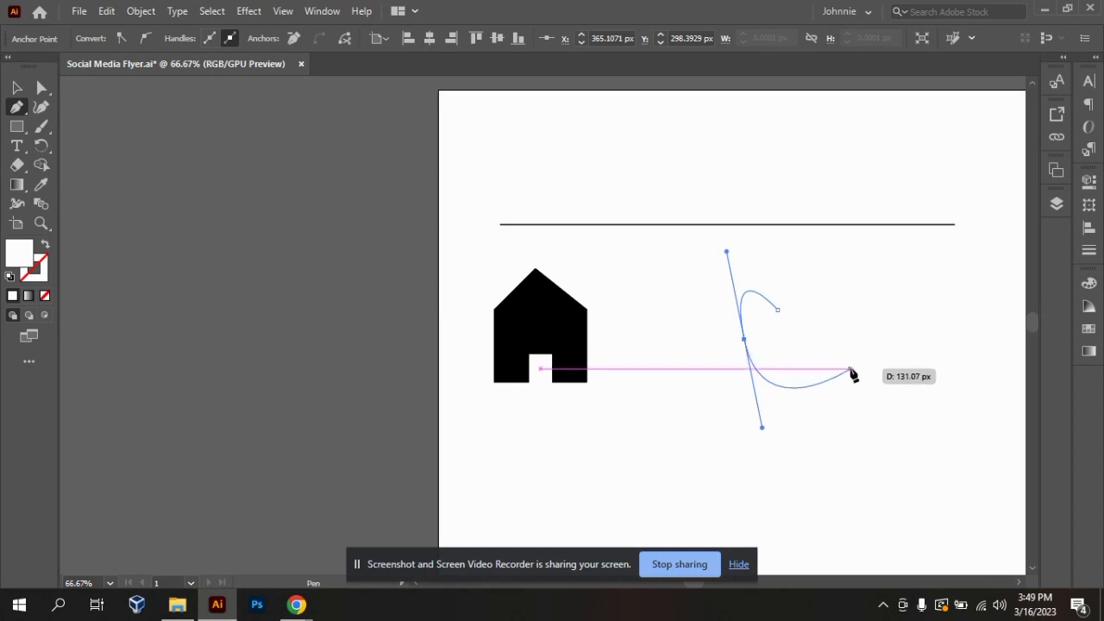
# Step: Add a curved anchor and an upper corner anchor, and close the path into an irregular rounded shape
pyautogui.moveTo(857, 360); pyautogui.dragTo(893, 337)
pyautogui.moveTo(823, 292); pyautogui.dragTo(783, 315)
pyautogui.click(17, 88)
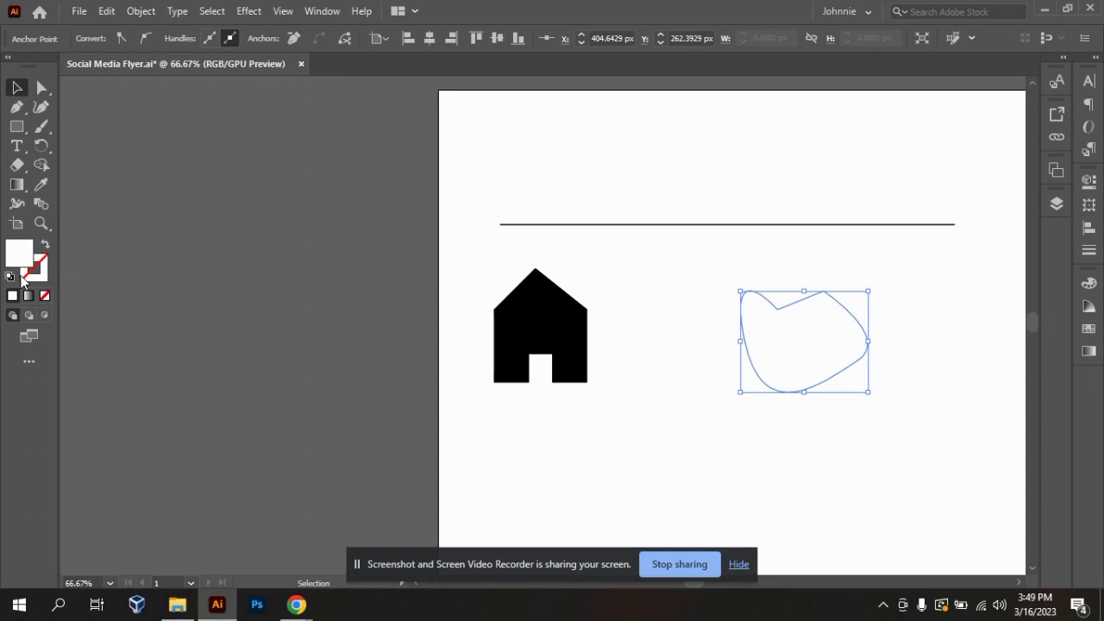
# Step: Fill the irregular rounded shape with black (000000) and deselect it
pyautogui.click(1088, 283)
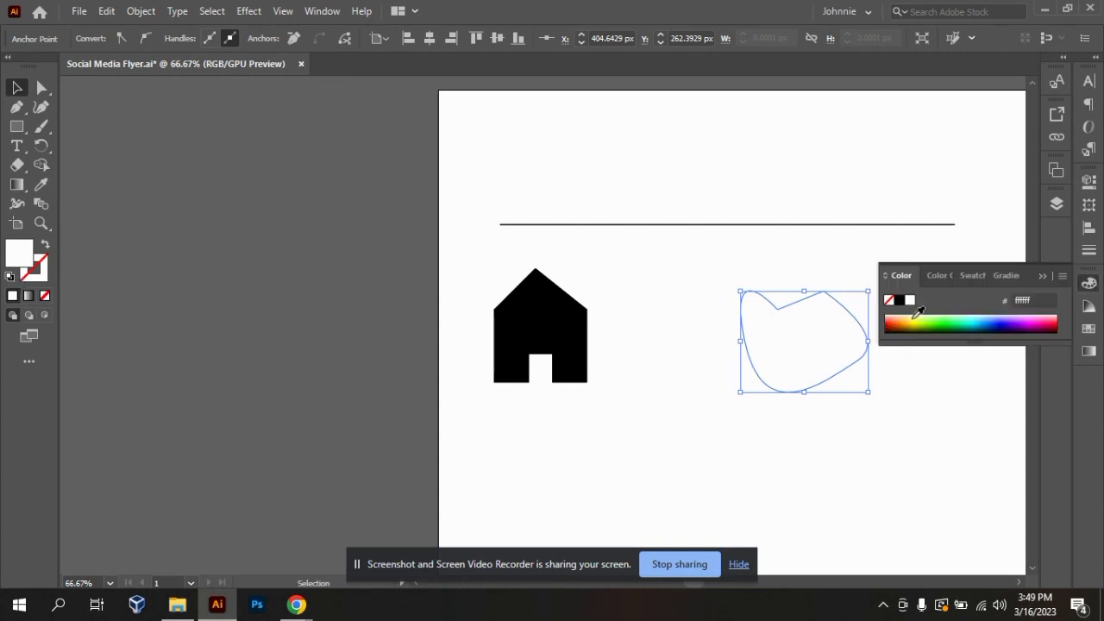
pyautogui.click(899, 302)
pyautogui.click(850, 435)
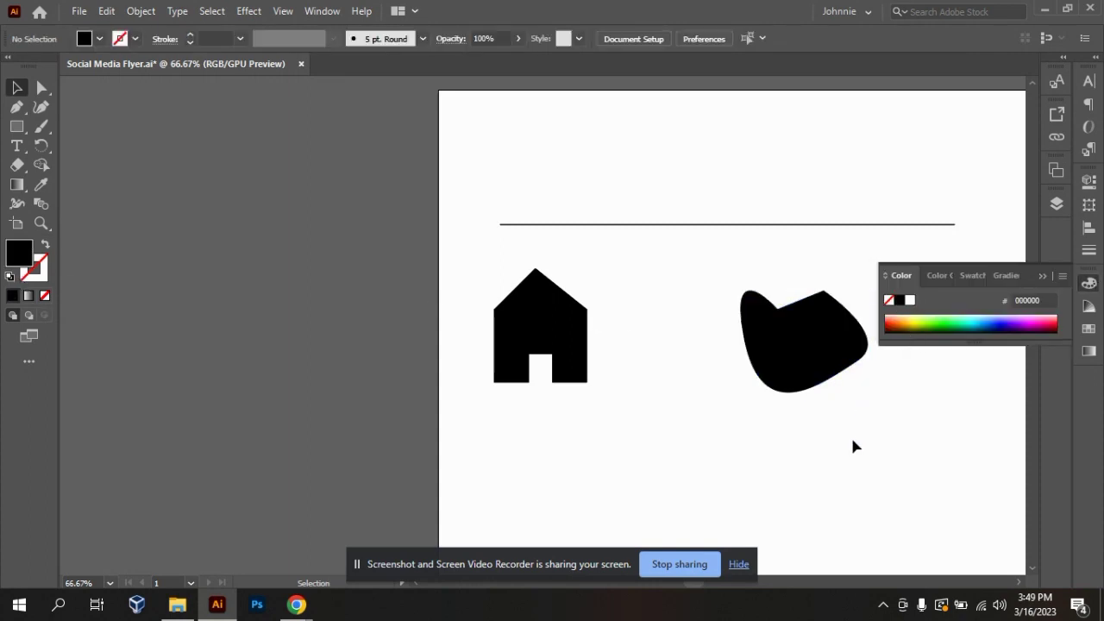
pyautogui.hotkey('ctrl', '-')
pyautogui.hotkey('ctrl', '-')
pyautogui.hotkey('ctrl', '-')
pyautogui.hotkey('ctrl', '+')
pyautogui.hotkey('ctrl', '+')
pyautogui.hotkey('ctrl', '+')
pyautogui.hotkey('ctrl', '-')
pyautogui.hotkey('ctrl', '-')
pyautogui.hotkey('ctrl', '+')
# Step: Move the black rounded shape closer to the house and deselect it
pyautogui.moveTo(832, 347); pyautogui.dragTo(721, 316)
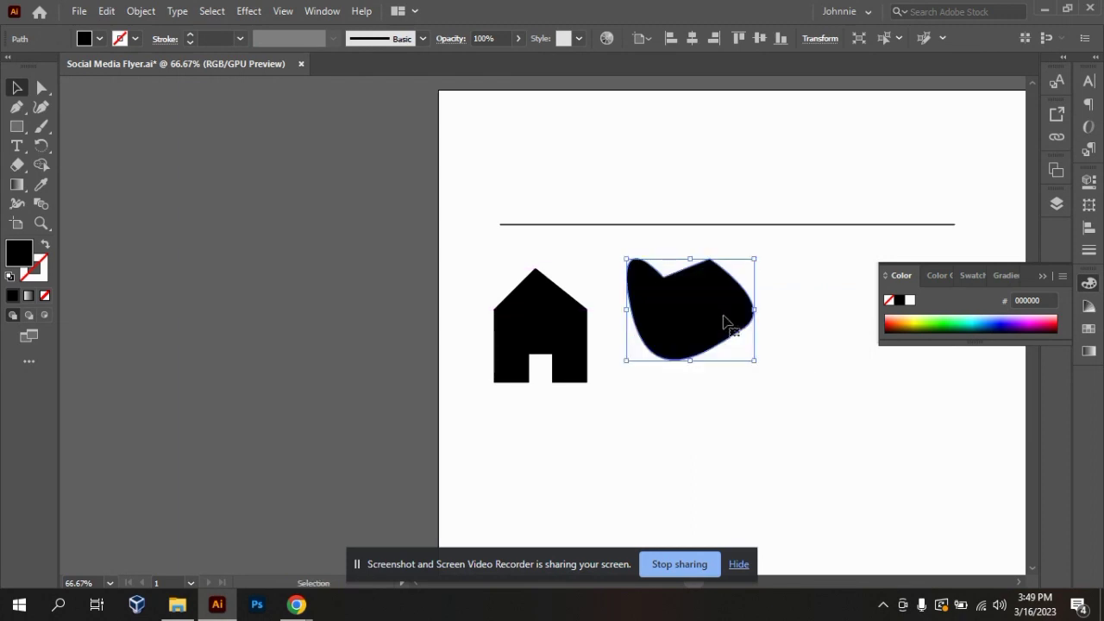
pyautogui.click(778, 390)
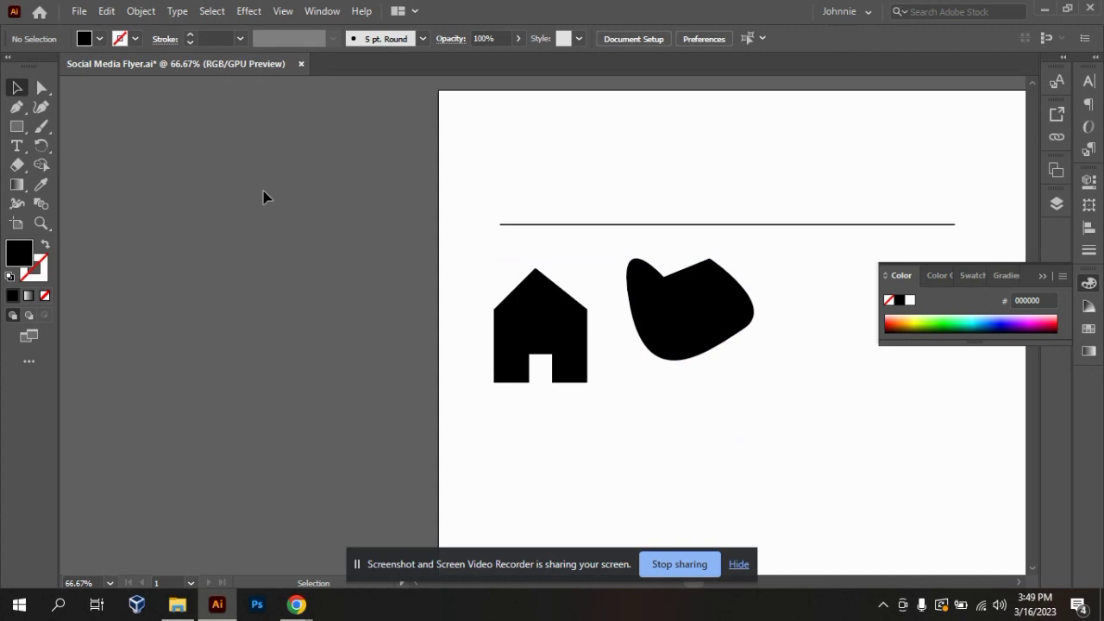
# Step: Draw a black checkmark-like Pen shape below the rounded shape, with one curved anchor at its lower left and straight edges to a sharp tip
pyautogui.click(16, 107)
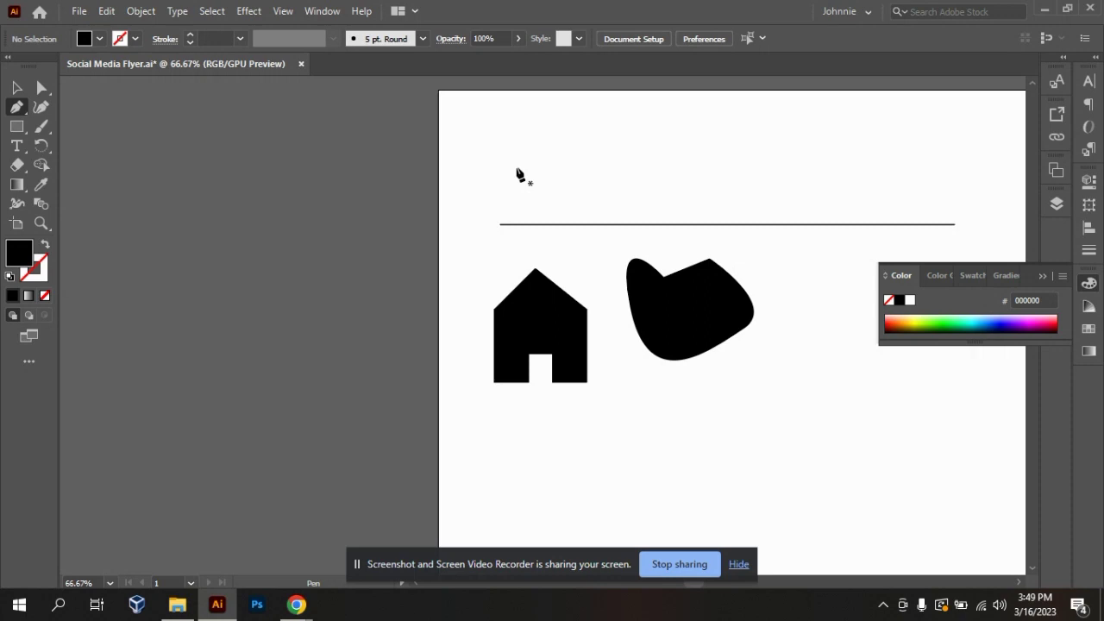
pyautogui.click(734, 383)
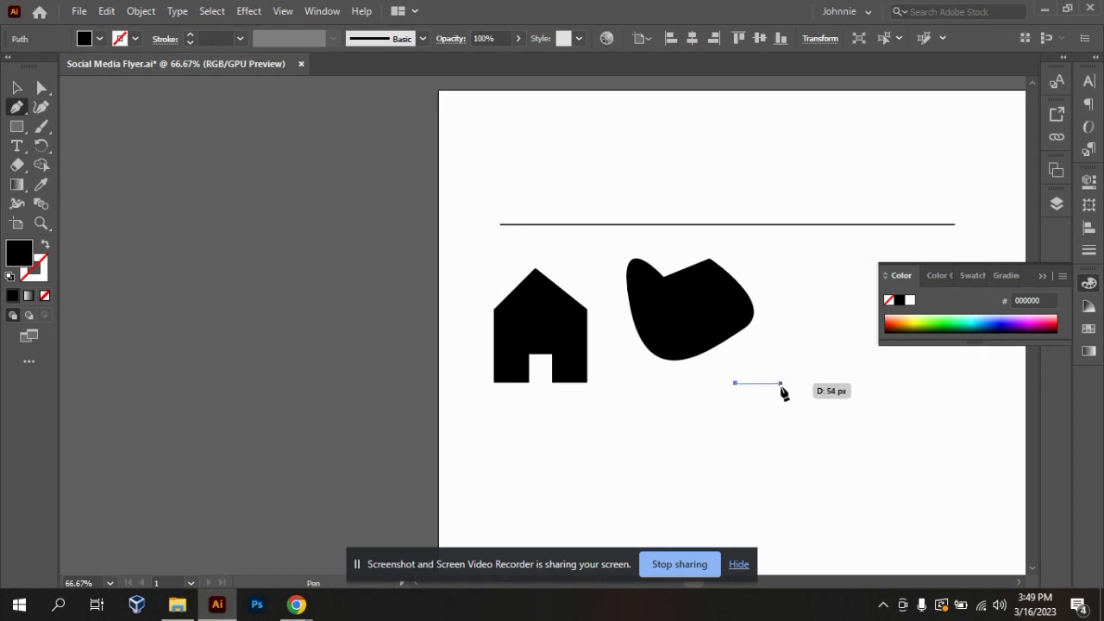
pyautogui.moveTo(711, 399); pyautogui.dragTo(719, 422)
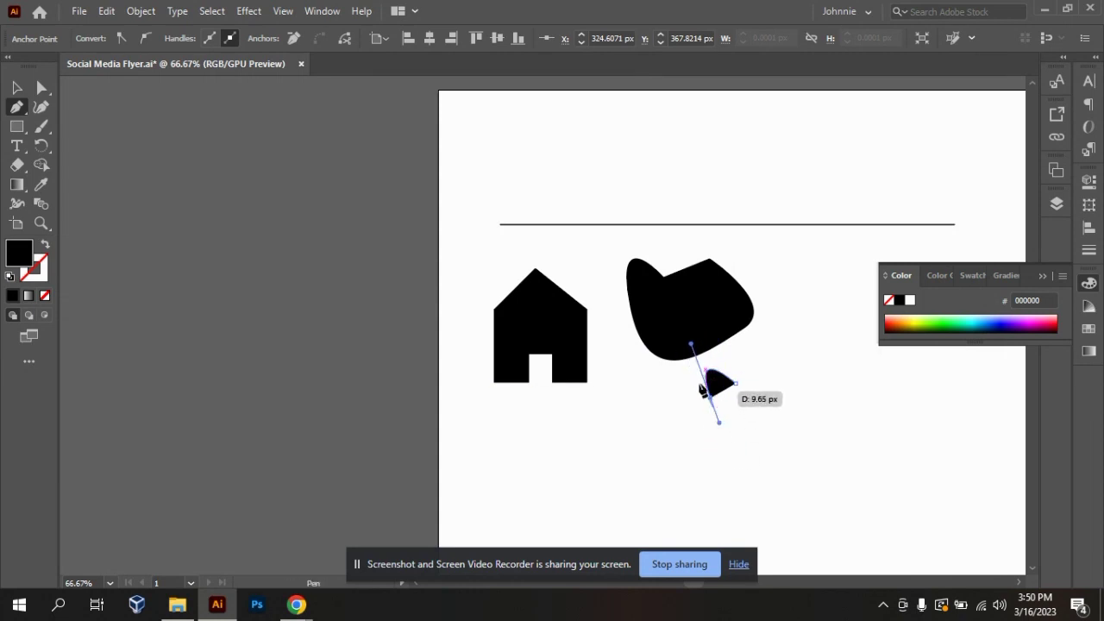
pyautogui.moveTo(691, 344); pyautogui.dragTo(710, 397)
pyautogui.click(803, 401)
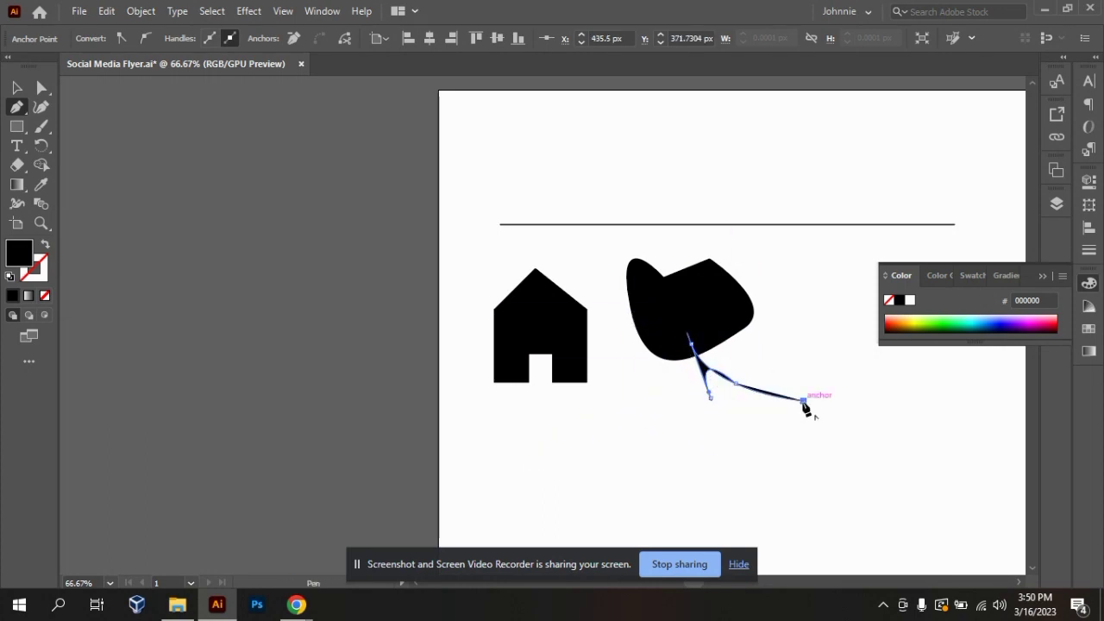
pyautogui.click(836, 301)
pyautogui.click(691, 344)
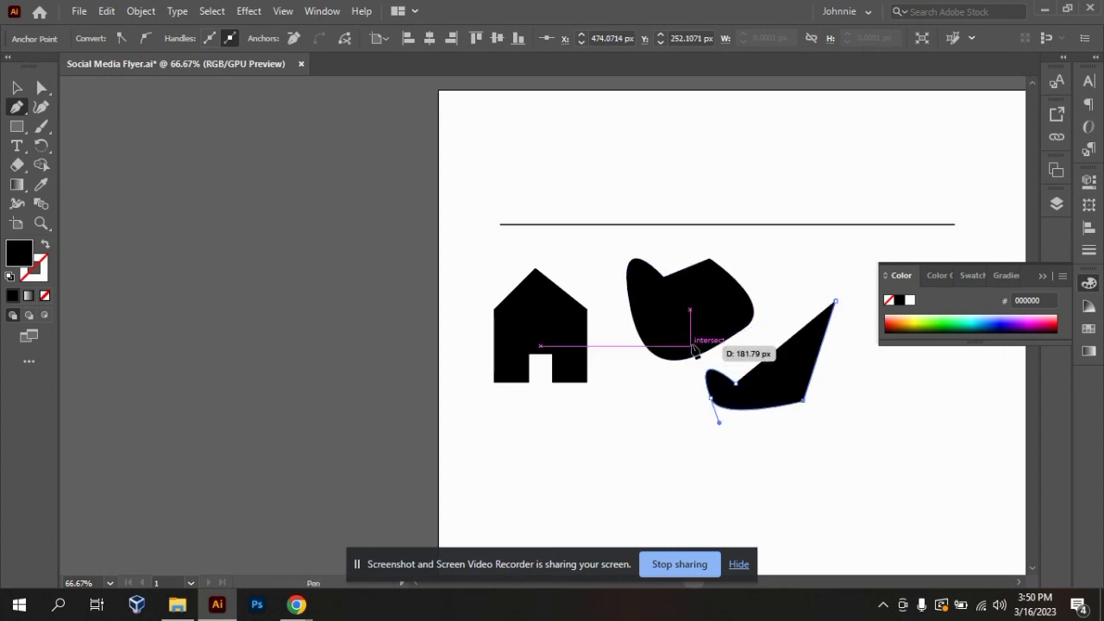
pyautogui.press('v')
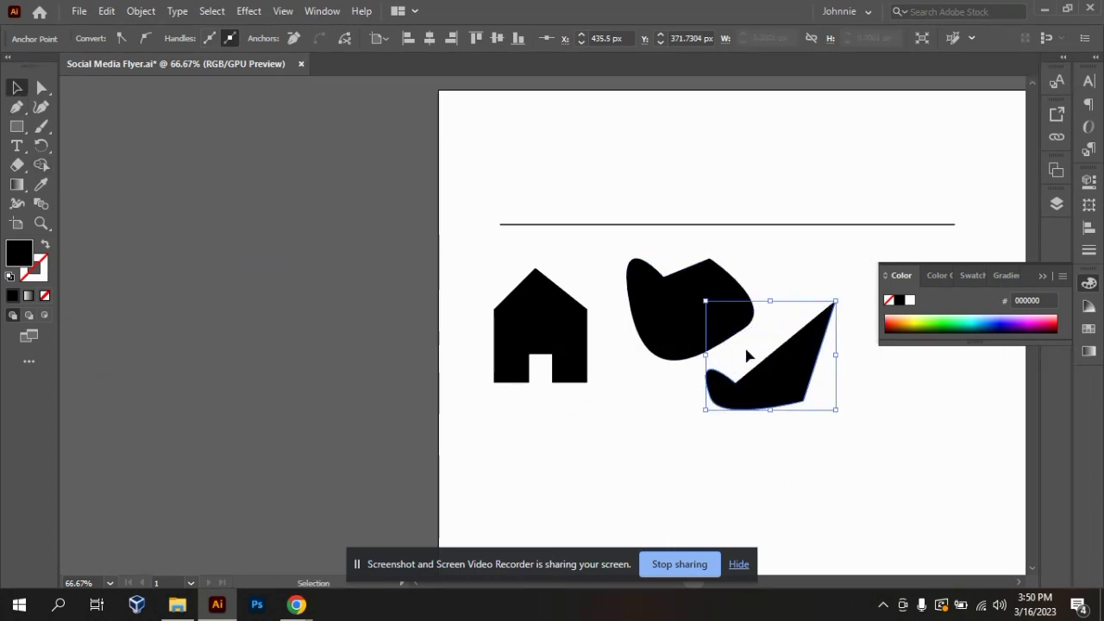
# Step: Move the checkmark-like shape down and to the left so it sits clear of the rounded shape, and deselect it
pyautogui.click(793, 475)
pyautogui.moveTo(776, 406); pyautogui.dragTo(700, 447)
pyautogui.click(850, 407)
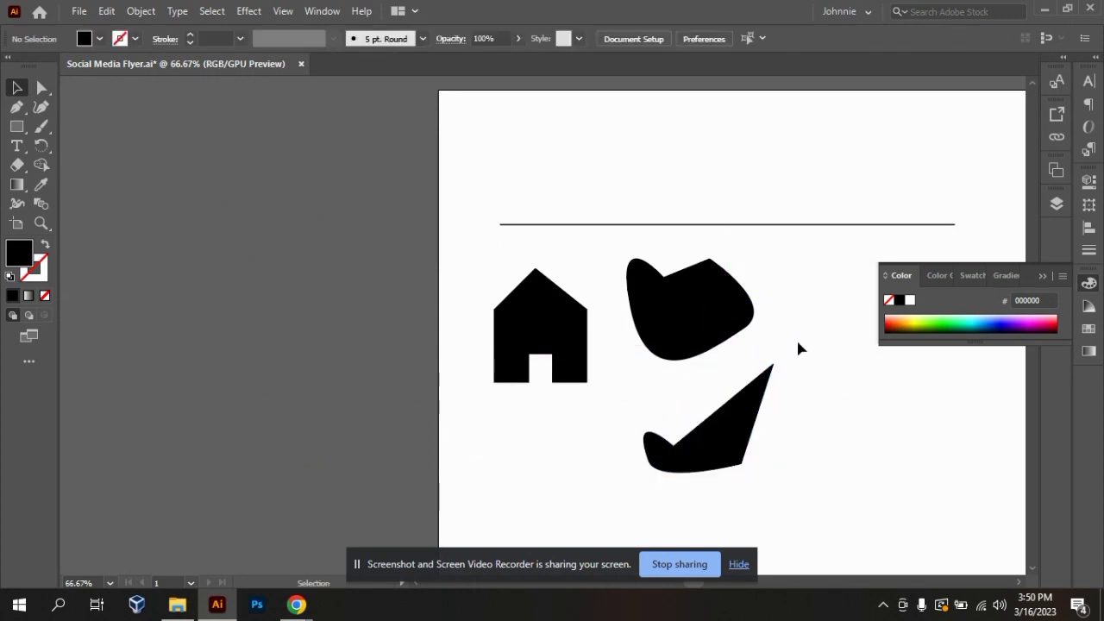
pyautogui.click(681, 452)
pyautogui.press('a')
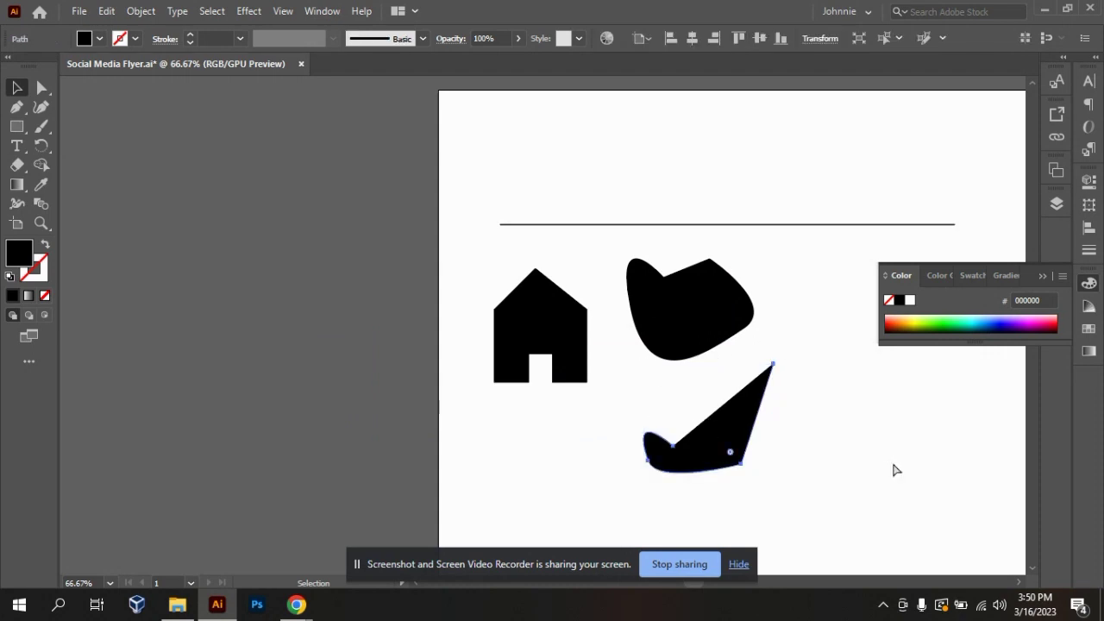
pyautogui.hotkey('ctrl', '-')
pyautogui.hotkey('ctrl', '-')
pyautogui.hotkey('ctrl', '+')
pyautogui.hotkey('ctrl', '+')
pyautogui.press('v')
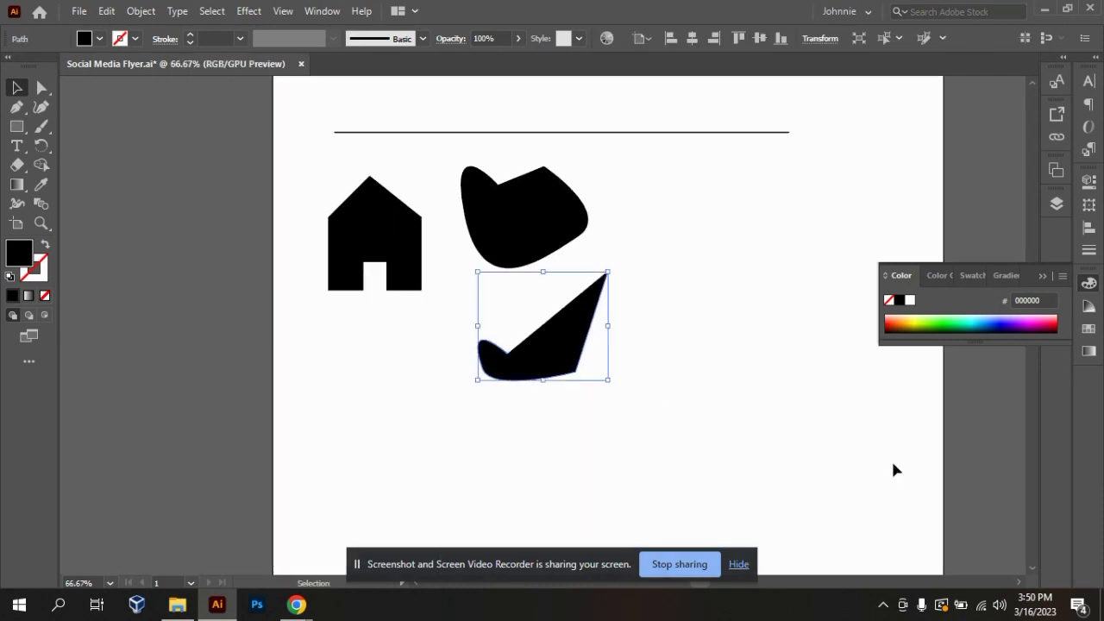
pyautogui.click(612, 413)
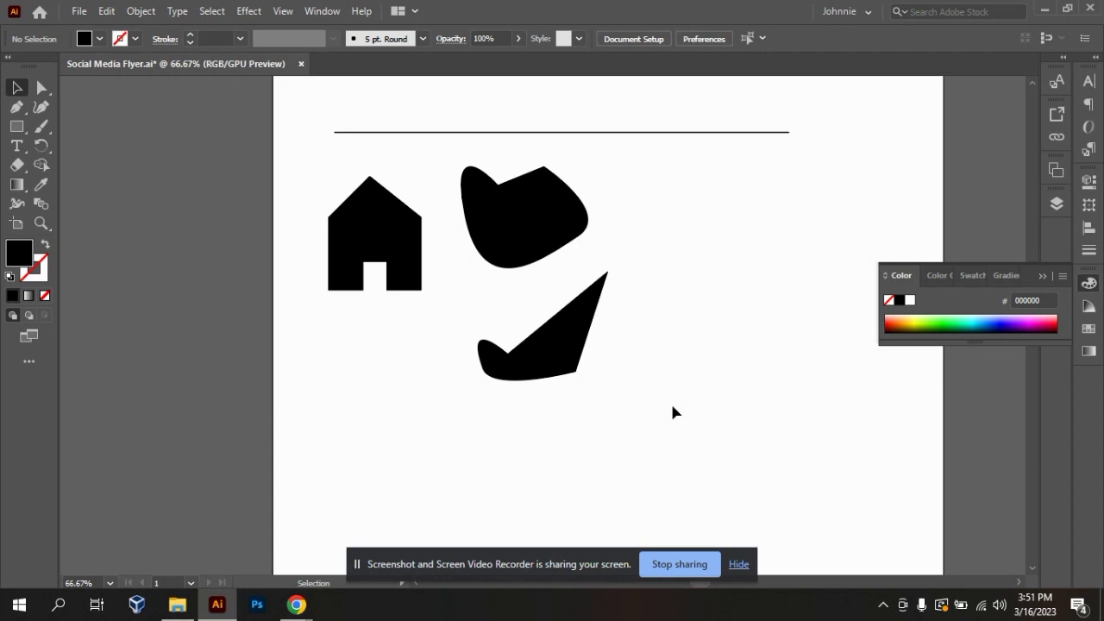
pyautogui.hotkey('ctrl', '-')
pyautogui.hotkey('ctrl', '-')
pyautogui.hotkey('ctrl', '+')
pyautogui.hotkey('ctrl', '+')
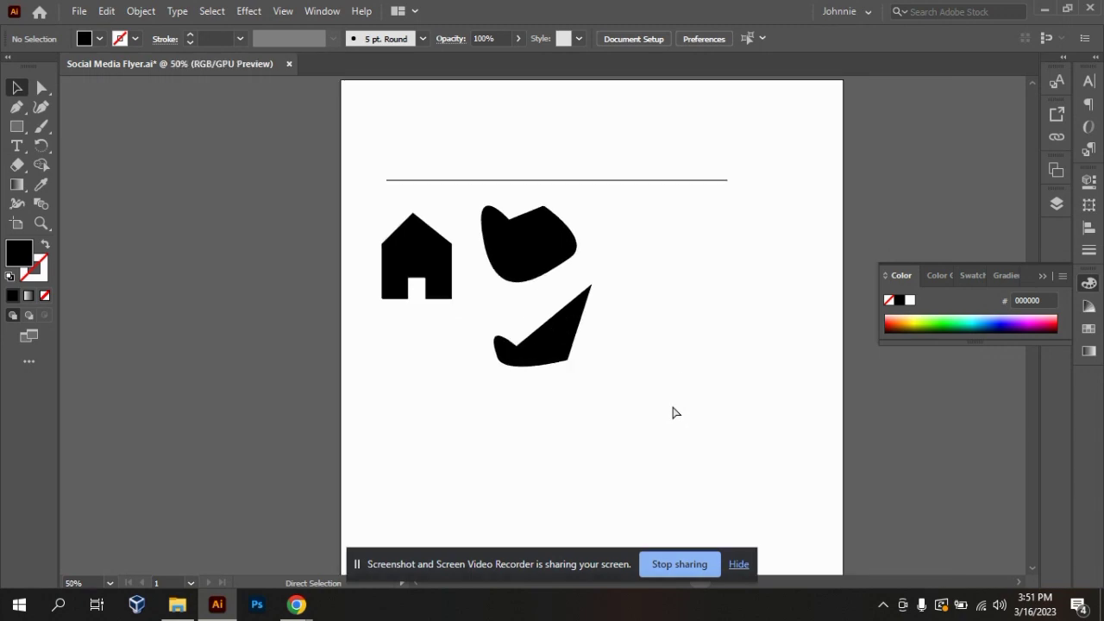
pyautogui.hotkey('ctrl', '-')
pyautogui.hotkey('ctrl', '-')
pyautogui.hotkey('ctrl', '+')
pyautogui.hotkey('ctrl', '+')
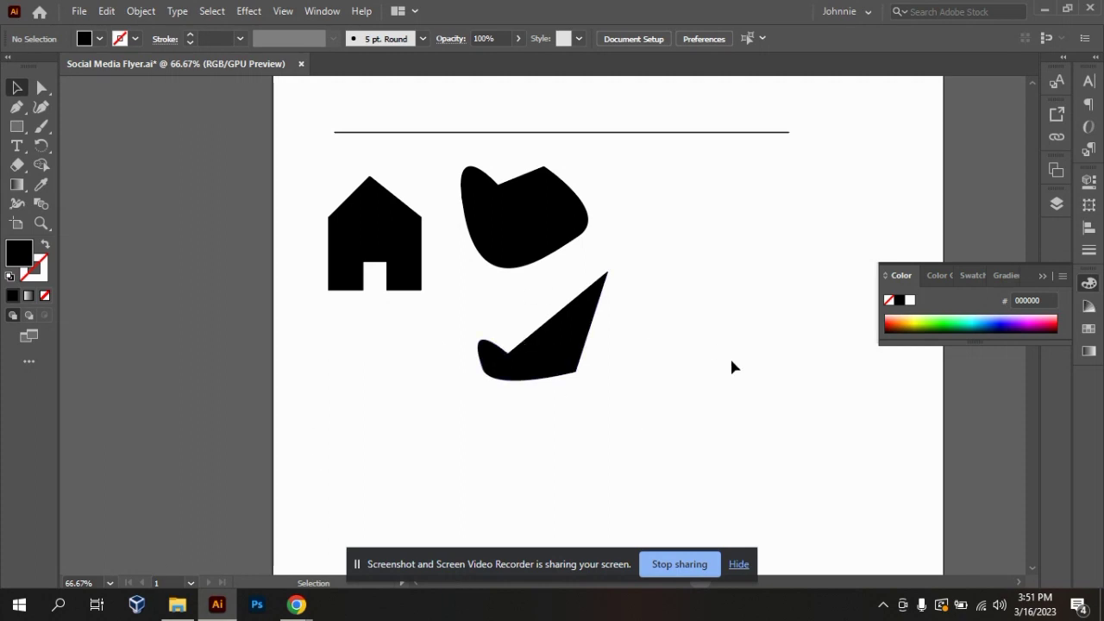
pyautogui.hotkey('ctrl', '-')
pyautogui.hotkey('ctrl', '-')
pyautogui.hotkey('ctrl', '-')
pyautogui.hotkey('ctrl', '+')
pyautogui.hotkey('ctrl', '+')
pyautogui.hotkey('ctrl', '+')
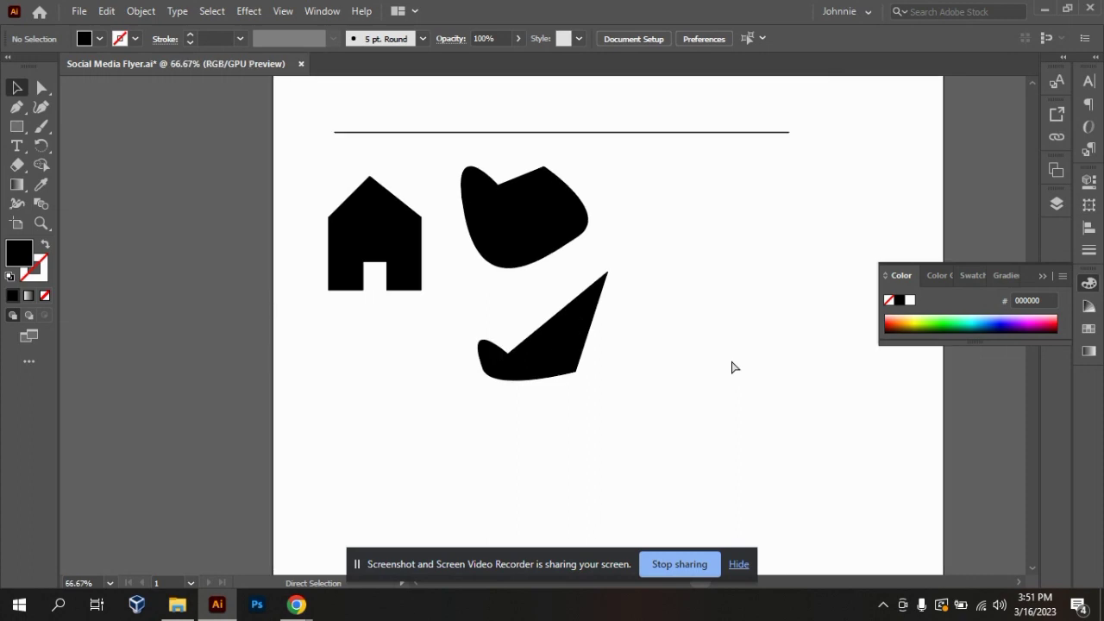
pyautogui.hotkey('ctrl', '-')
pyautogui.hotkey('ctrl', '-')
pyautogui.hotkey('ctrl', '-')
pyautogui.hotkey('ctrl', '+')
pyautogui.hotkey('ctrl', '+')
pyautogui.hotkey('ctrl', '+')
pyautogui.hotkey('ctrl', '+')
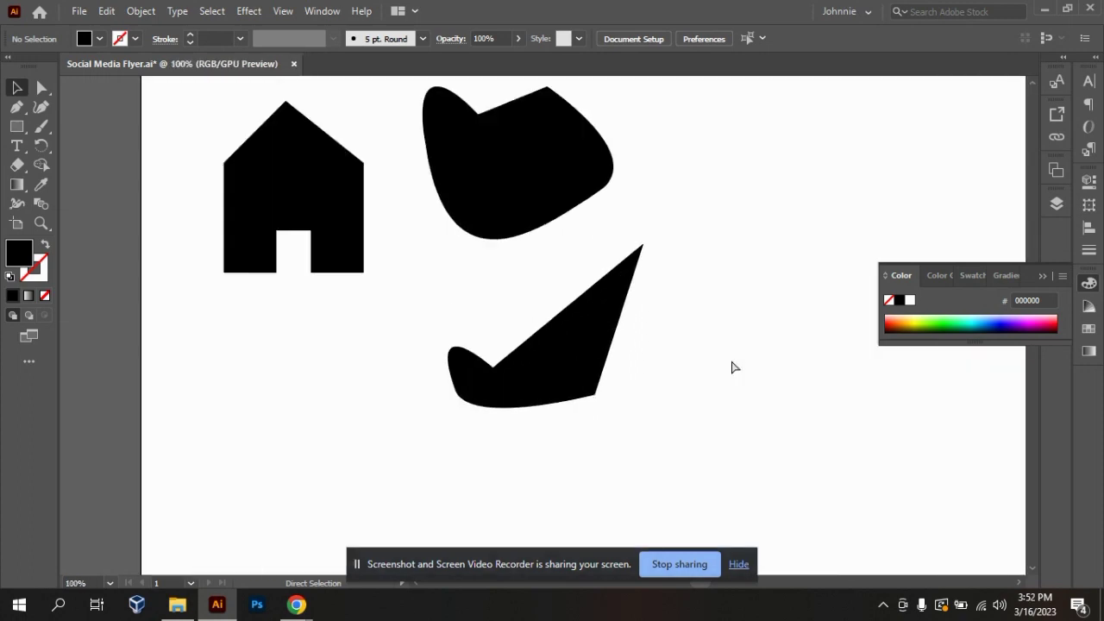
pyautogui.hotkey('ctrl', '-')
pyautogui.hotkey('ctrl', '-')
pyautogui.hotkey('ctrl', '-')
pyautogui.hotkey('ctrl', '+')
pyautogui.hotkey('ctrl', '+')
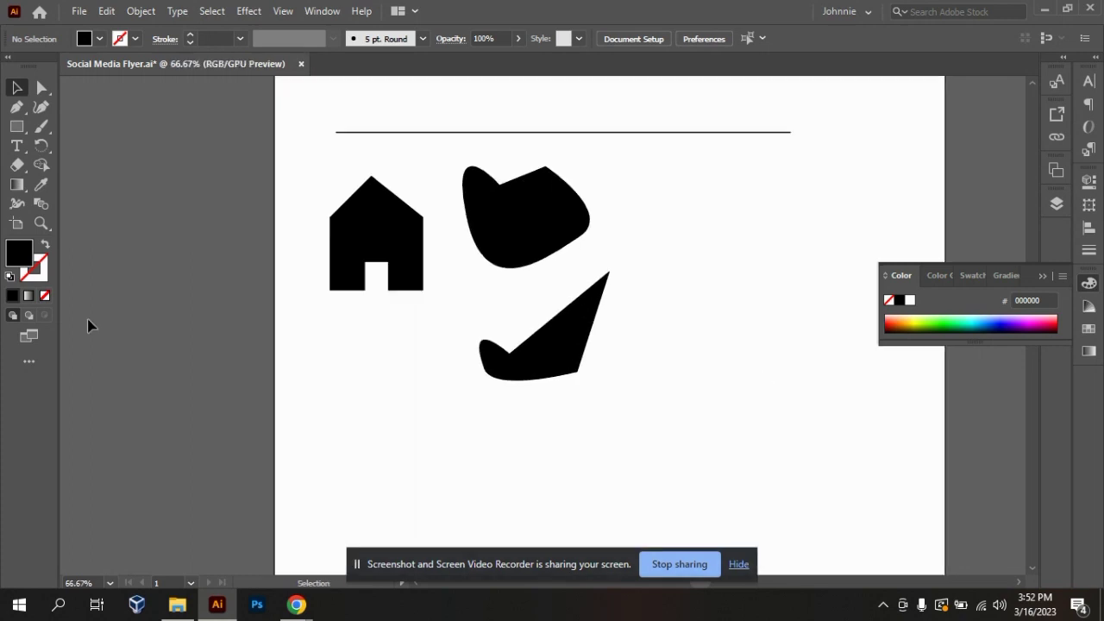
# Step: Add the letter A as point text beside the artboard and set its font size to 30 pt
pyautogui.press('t')
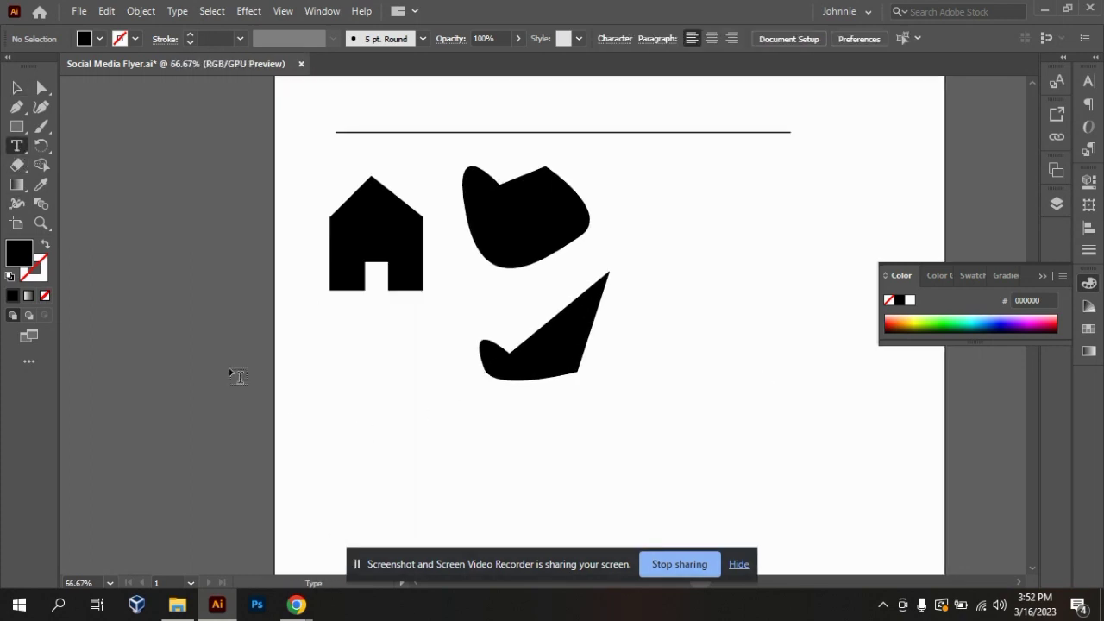
pyautogui.click(142, 371)
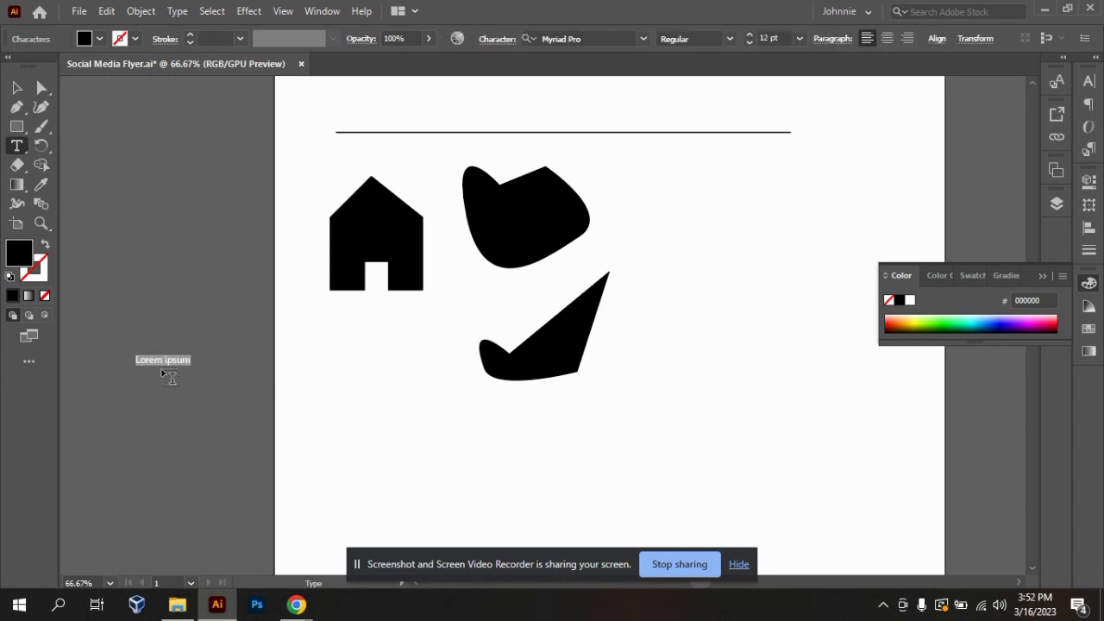
pyautogui.press('BackSpace')
pyautogui.click(1088, 81)
pyautogui.click(945, 146)
pyautogui.write('30')
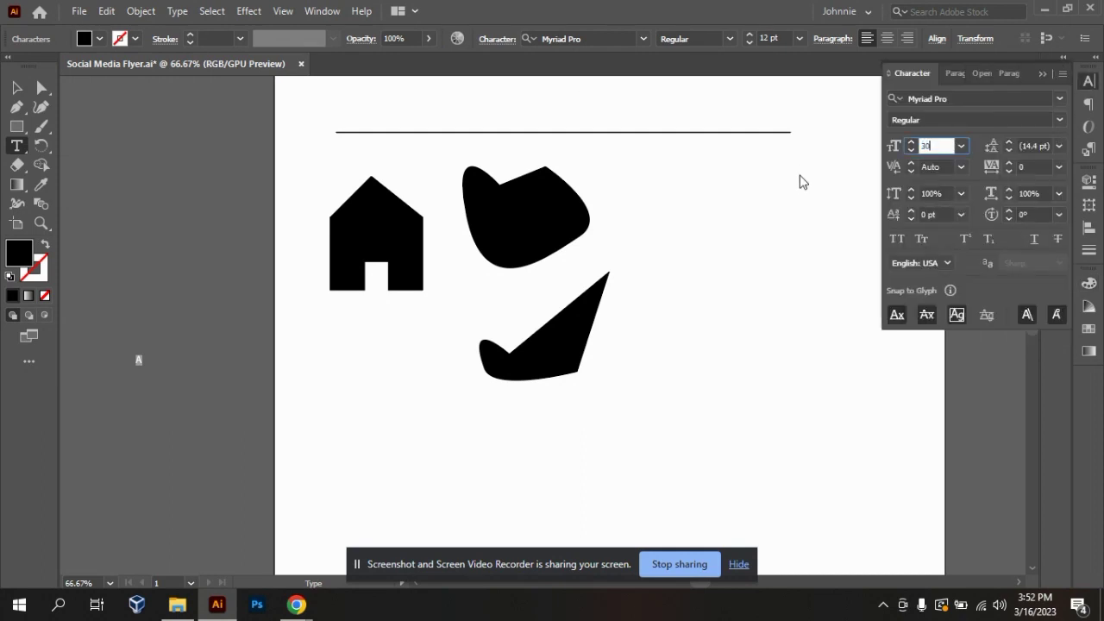
pyautogui.press('Return')
# Step: Enlarge the letter A proportionally to about 240 pt, move it onto the artboard beside the black shapes, and deselect it
pyautogui.click(16, 87)
pyautogui.moveTo(151, 370); pyautogui.dragTo(376, 561)
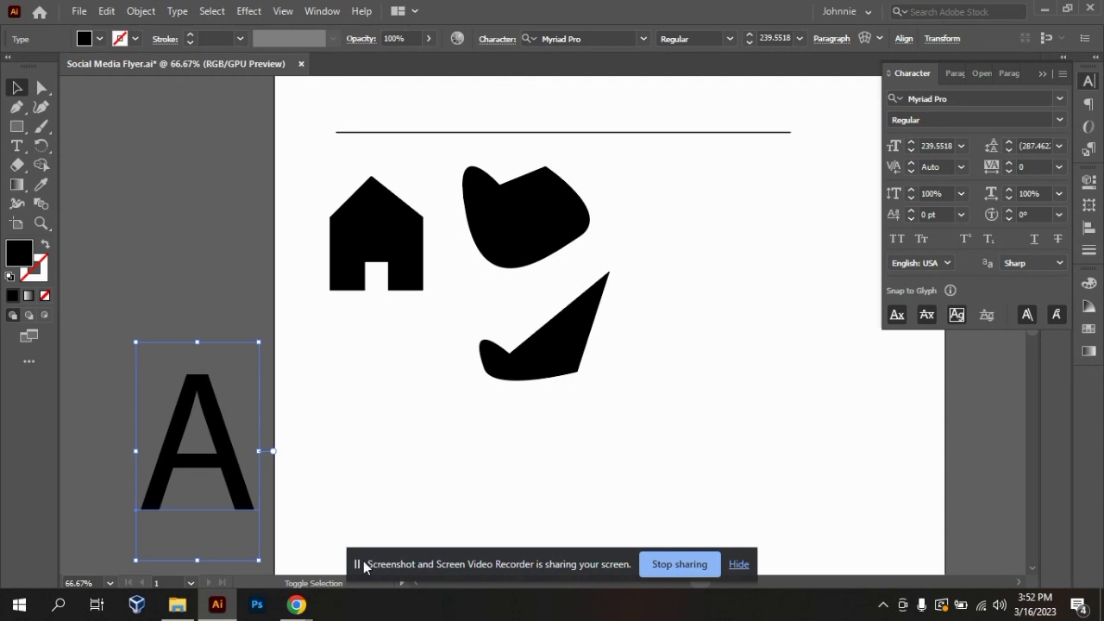
pyautogui.moveTo(187, 470); pyautogui.dragTo(686, 320)
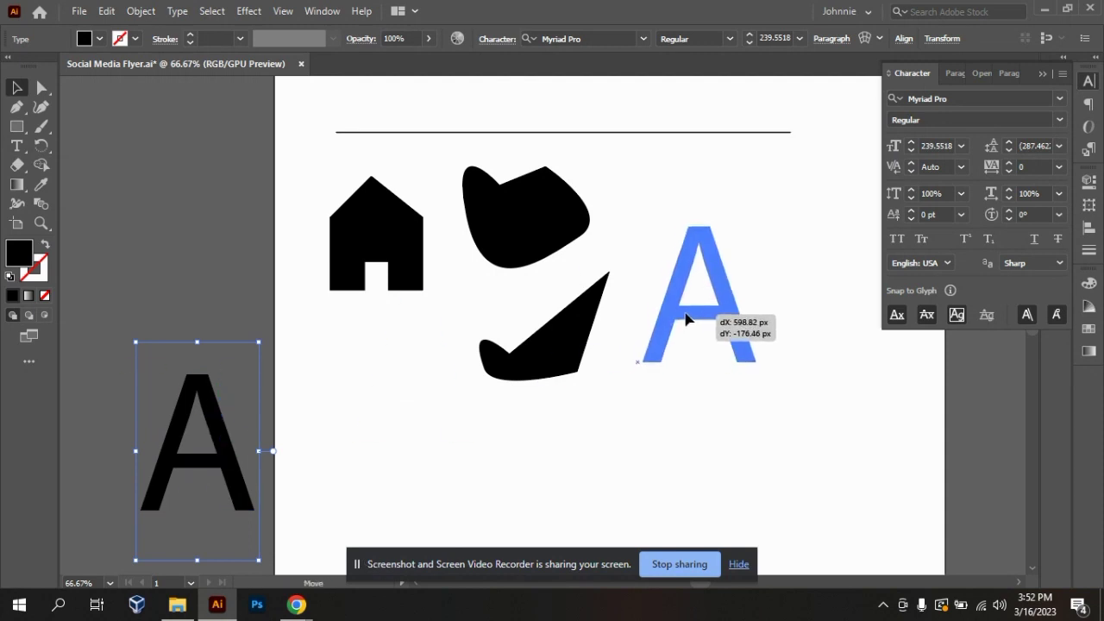
pyautogui.click(804, 373)
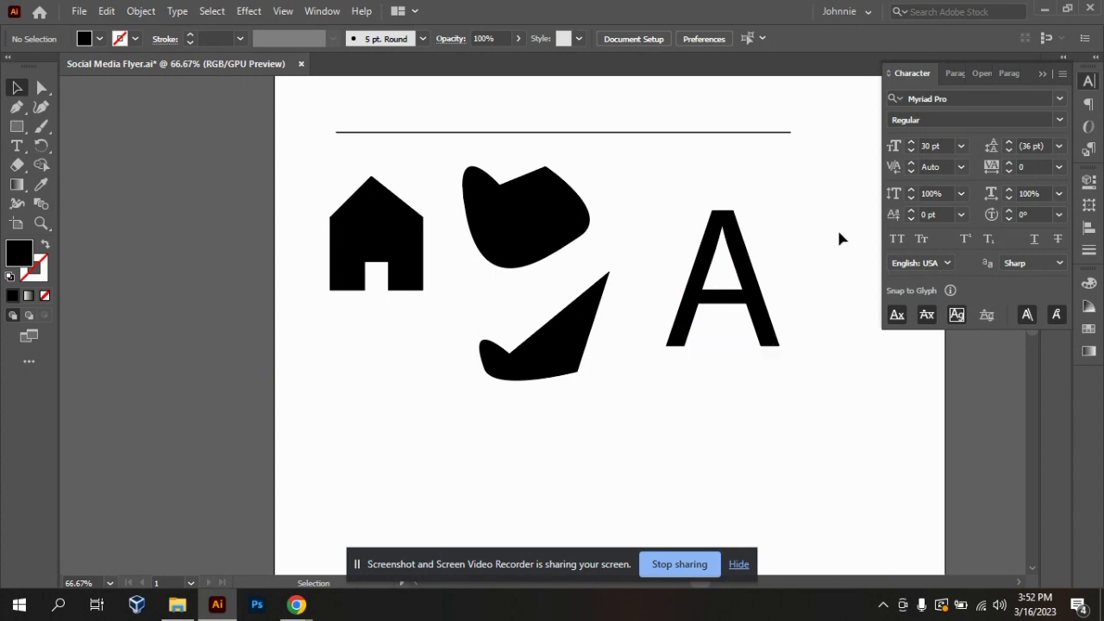
pyautogui.press('a')
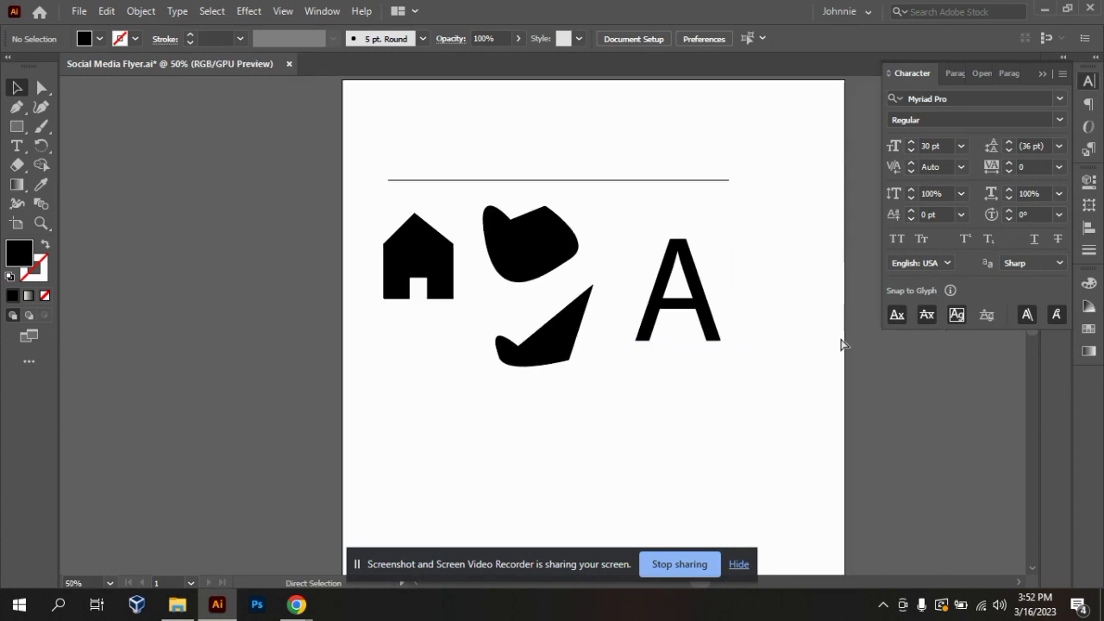
pyautogui.press('v')
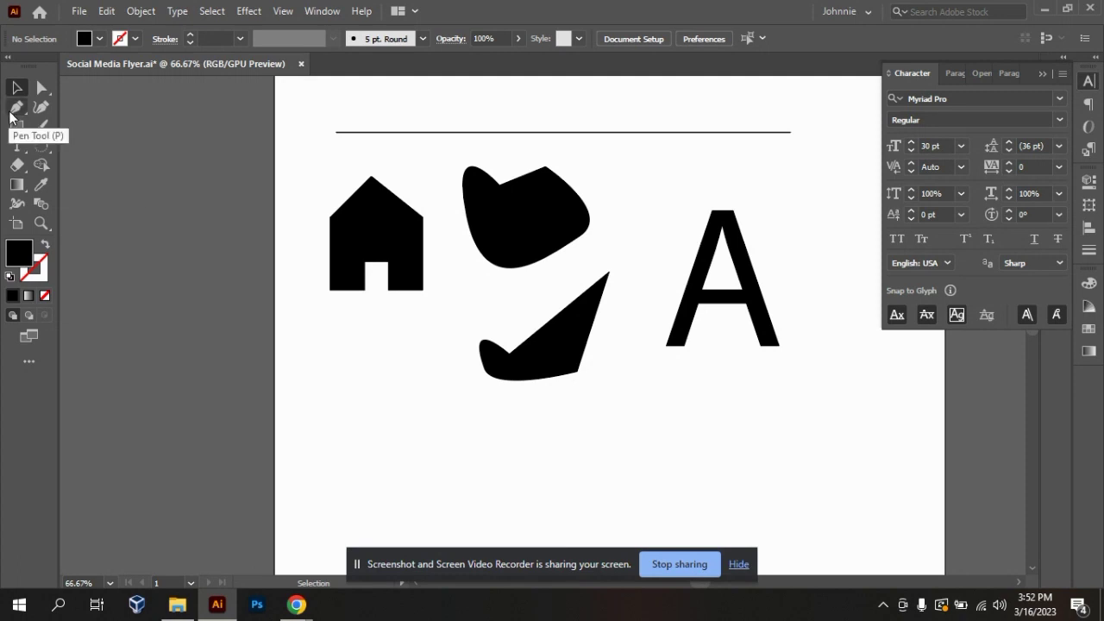
# Step: Fade the letter A as a tracing guide, trying 50% opacity and settling on 10%
pyautogui.click(709, 241)
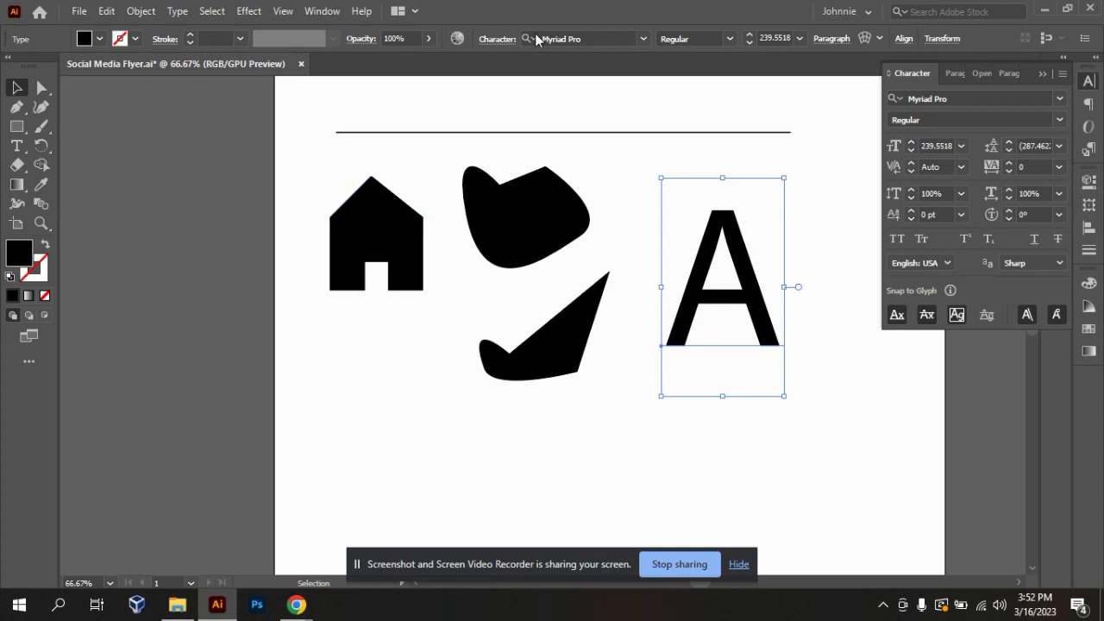
pyautogui.click(406, 38)
pyautogui.write('50')
pyautogui.press('Return')
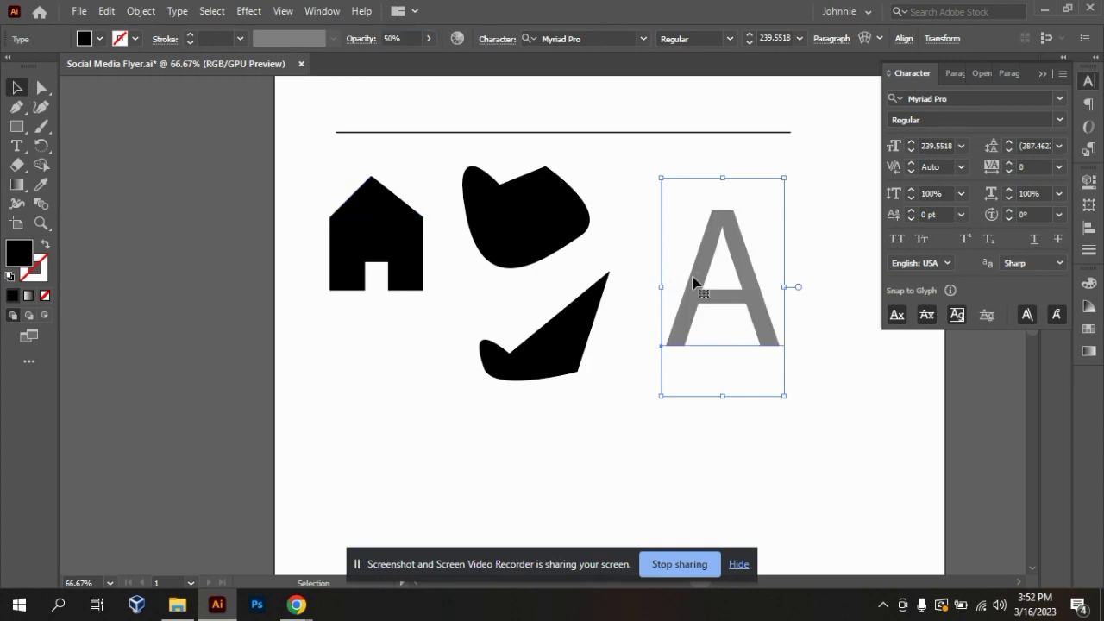
pyautogui.click(403, 38)
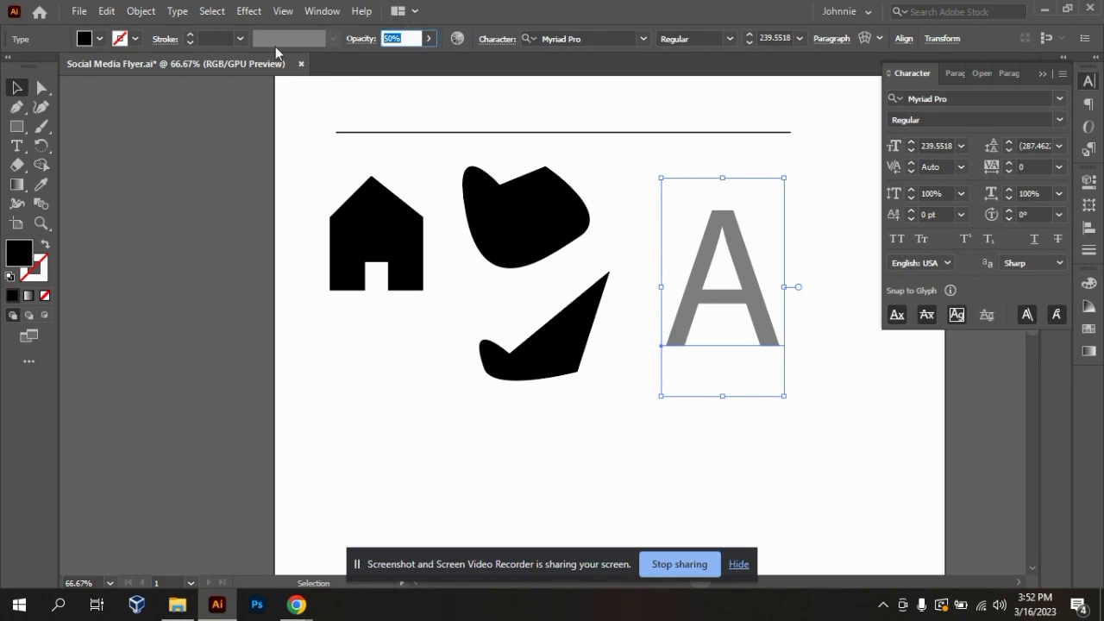
pyautogui.write('10')
pyautogui.press('Return')
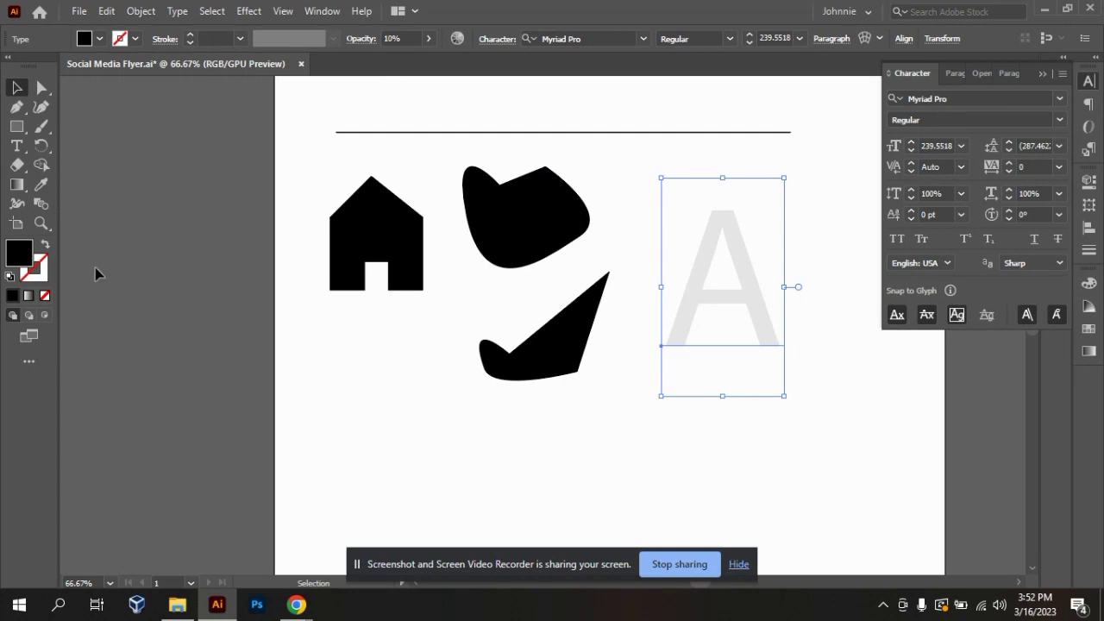
# Step: Trace the outer edge of the faded A with the Pen tool, from its lower-left foot over the flat apex to the lower-right foot
pyautogui.click(16, 106)
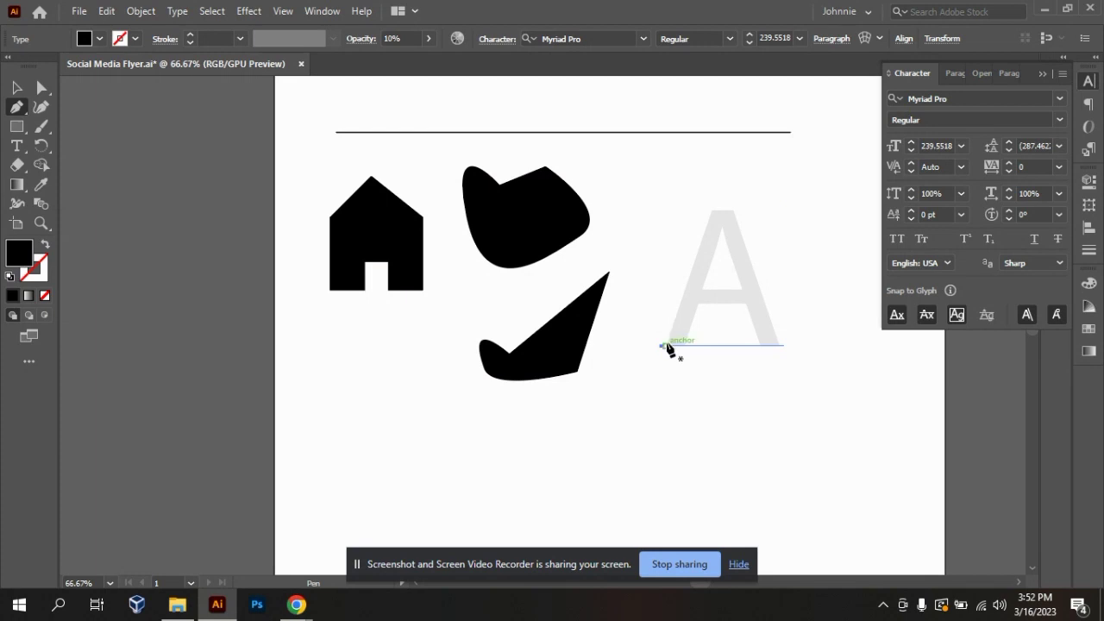
pyautogui.click(665, 345)
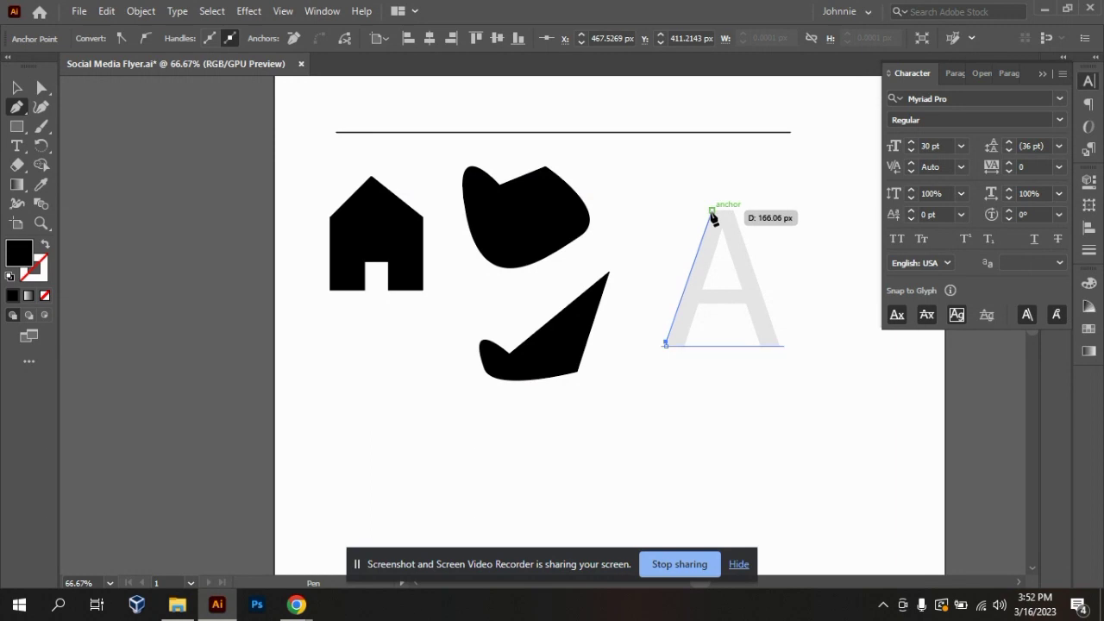
pyautogui.click(712, 211)
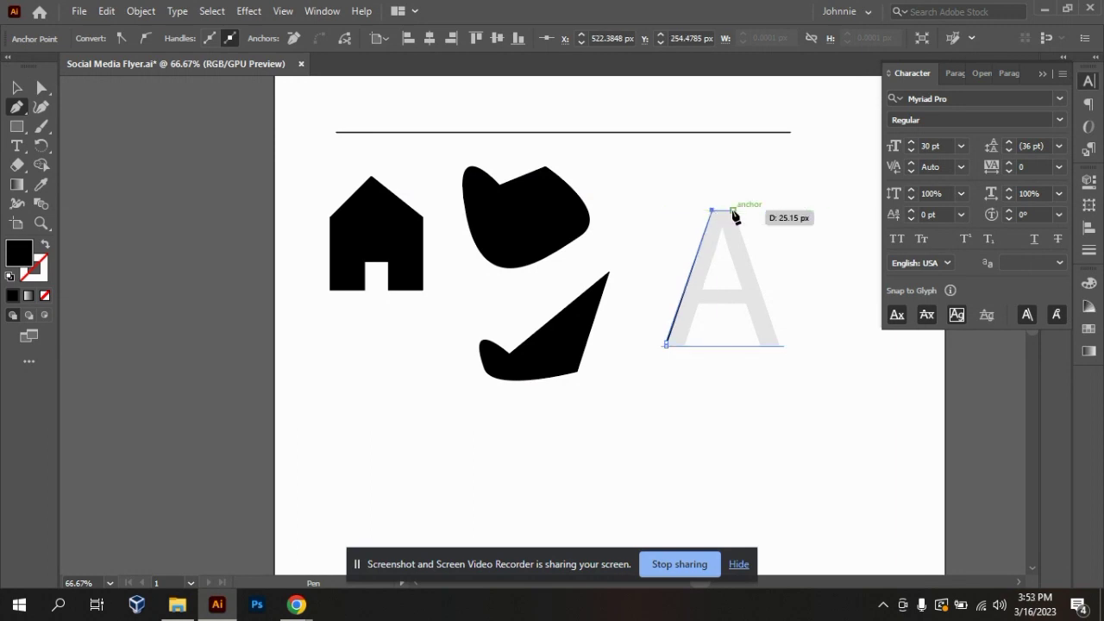
pyautogui.click(733, 210)
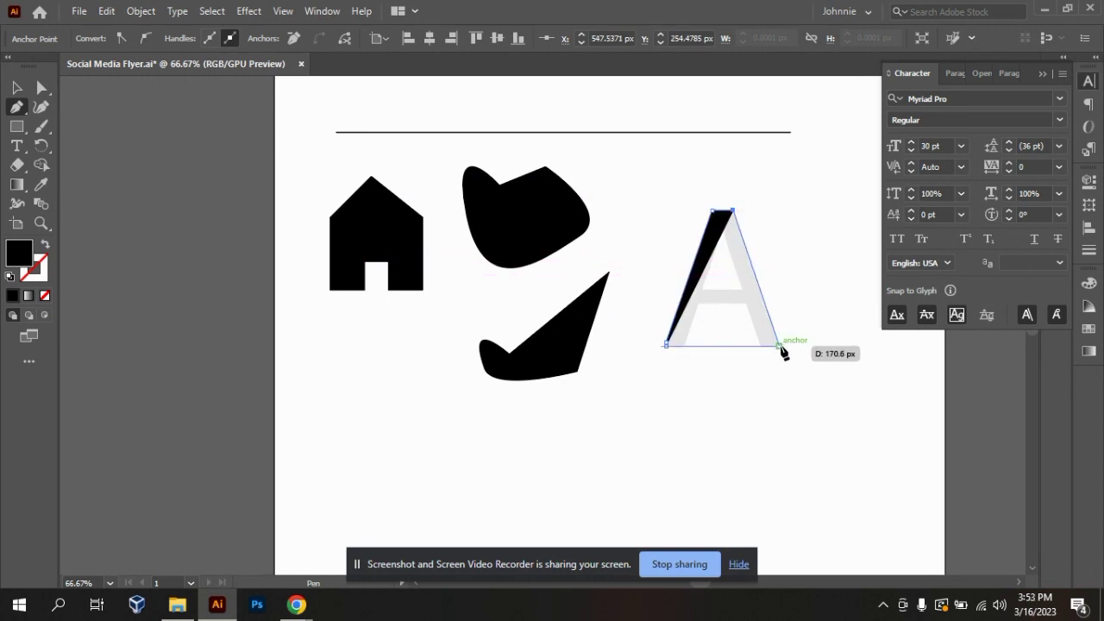
pyautogui.click(779, 346)
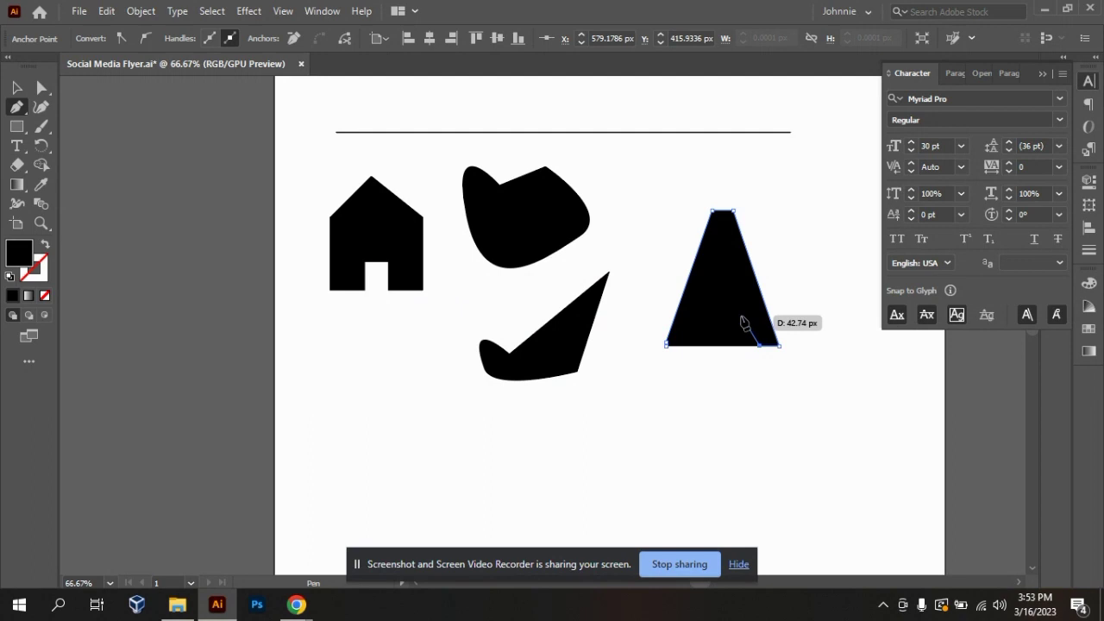
# Step: Swap the traced path's fill and stroke so it has no fill and a black outline, and deselect it
pyautogui.press('v')
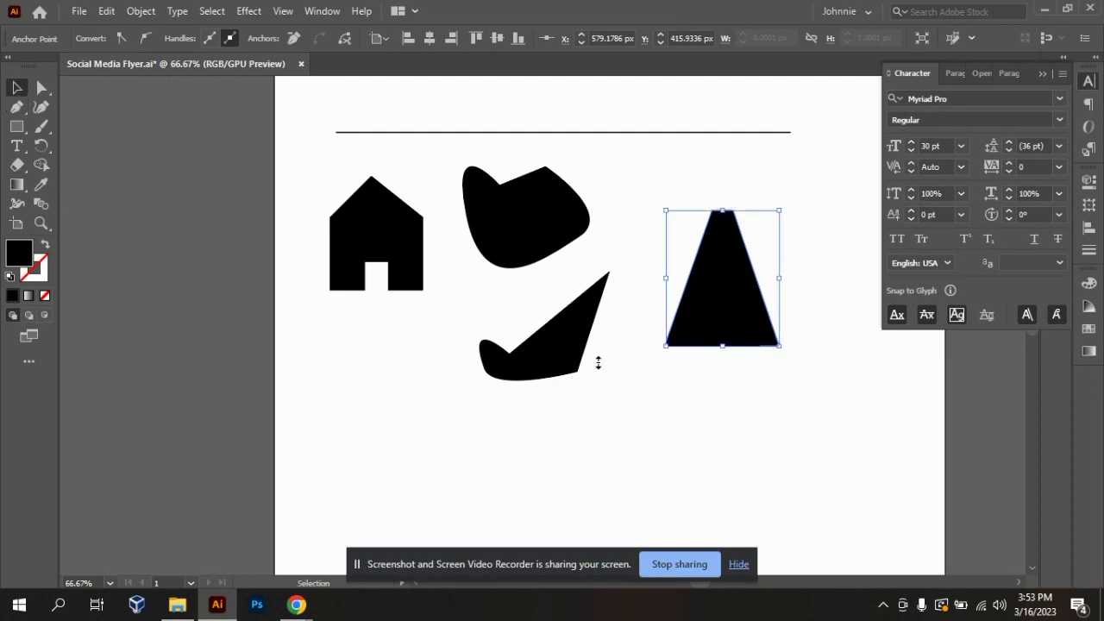
pyautogui.click(46, 248)
pyautogui.click(804, 382)
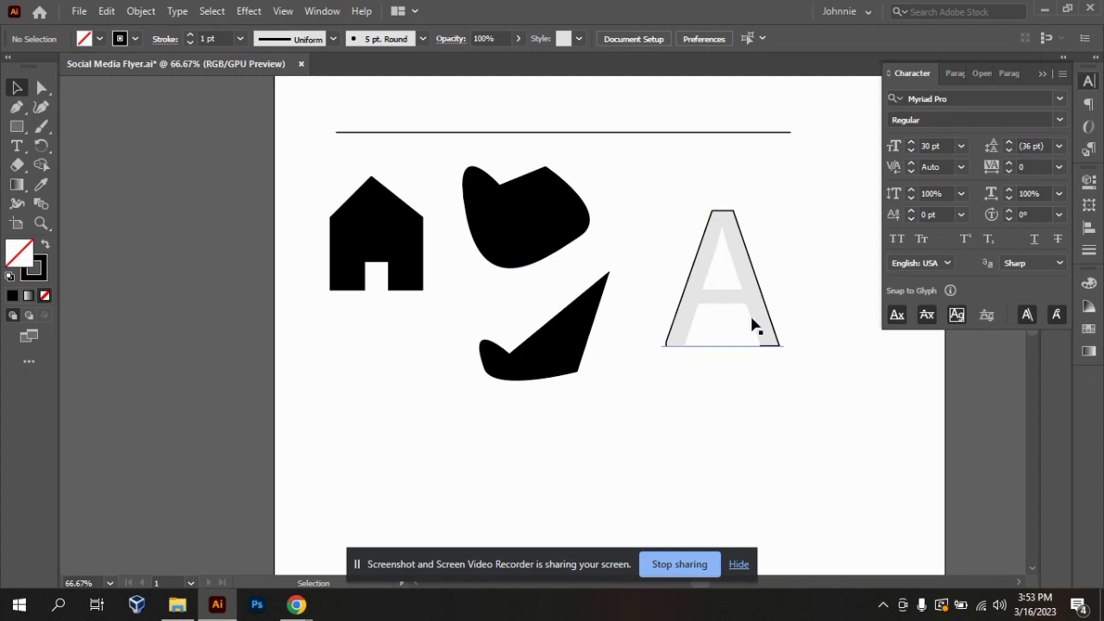
# Step: Continue the Pen outline up the right leg's inner edge, along the crossbar's underside and down the left leg, closing it at the left foot
pyautogui.click(18, 108)
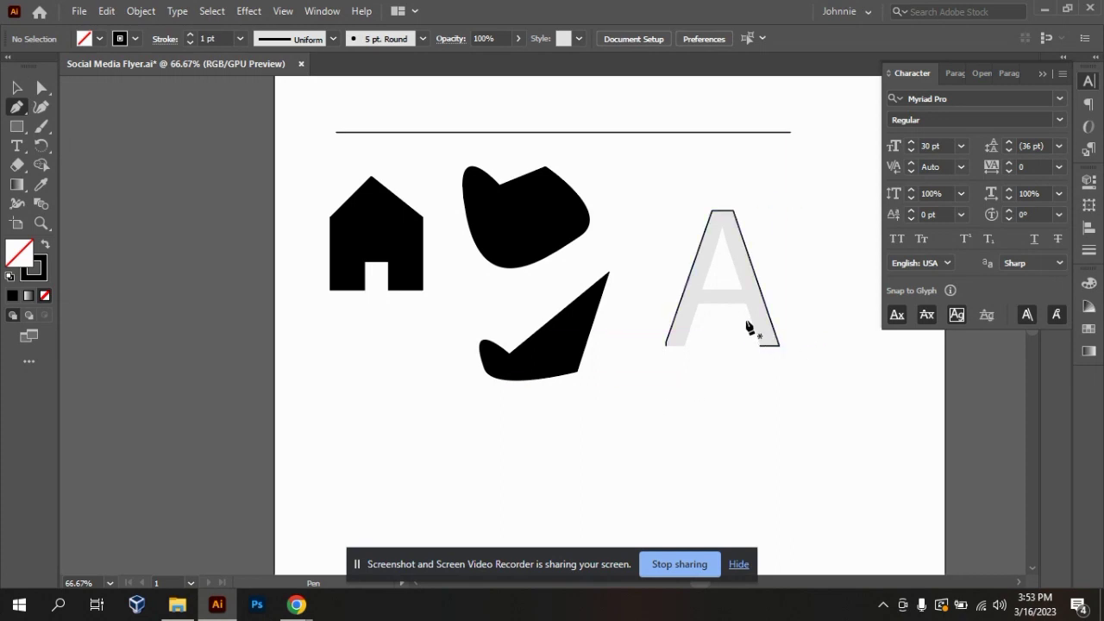
pyautogui.click(747, 307)
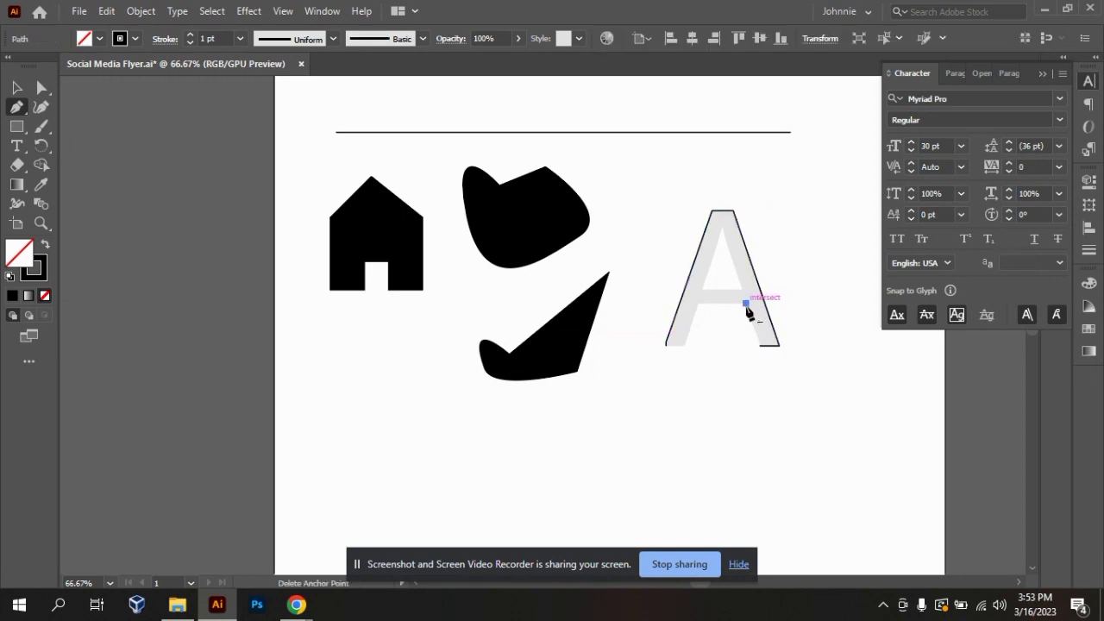
pyautogui.click(759, 346)
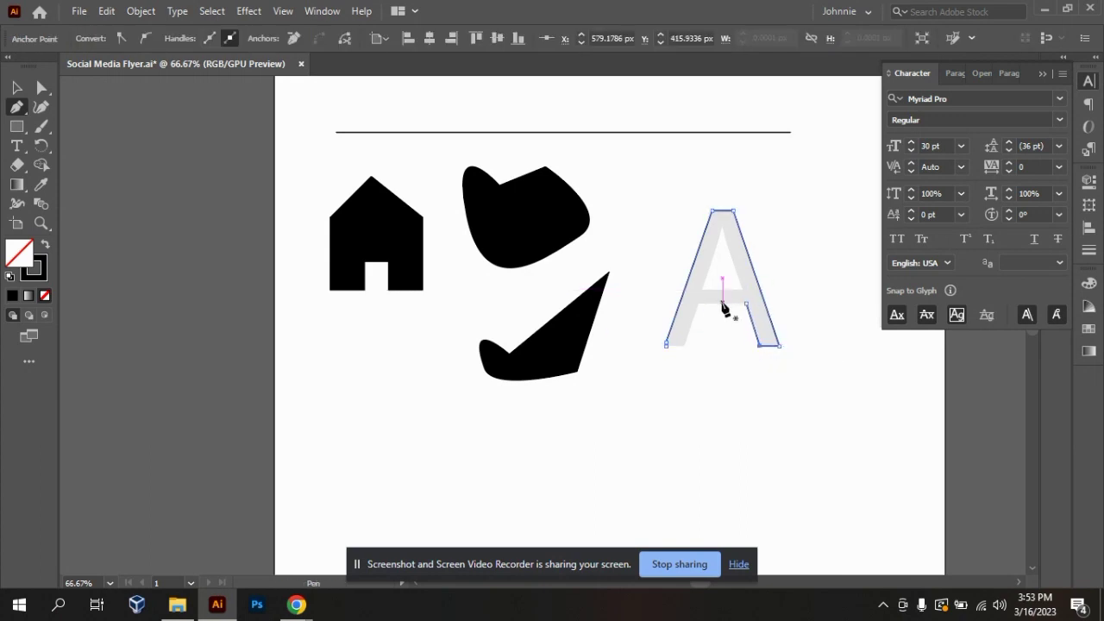
pyautogui.click(697, 302)
pyautogui.click(745, 303)
pyautogui.click(685, 346)
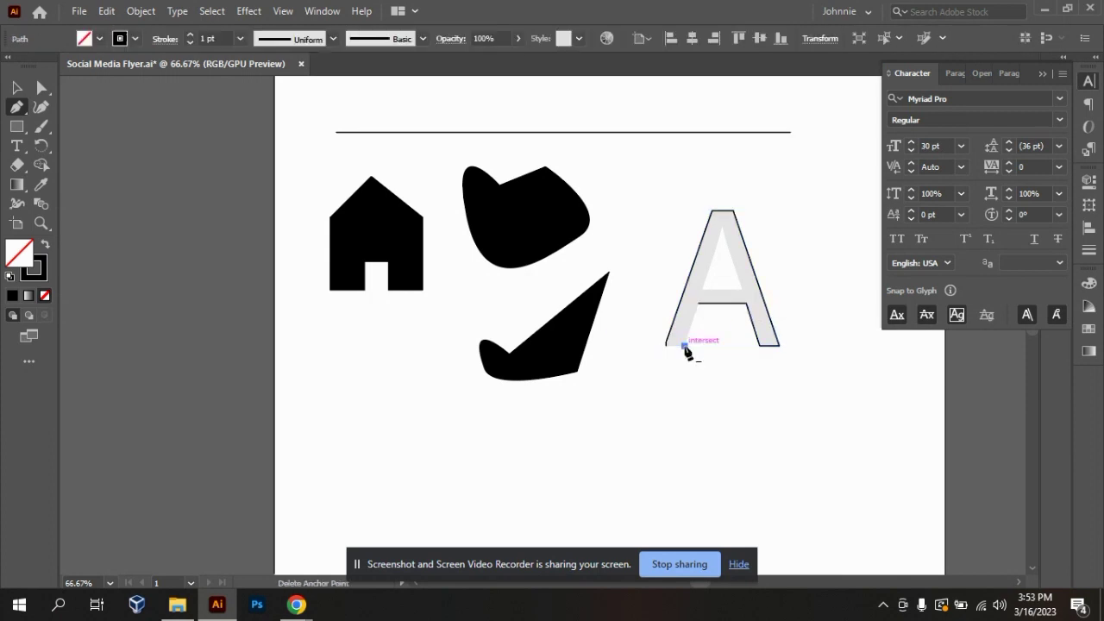
pyautogui.click(698, 303)
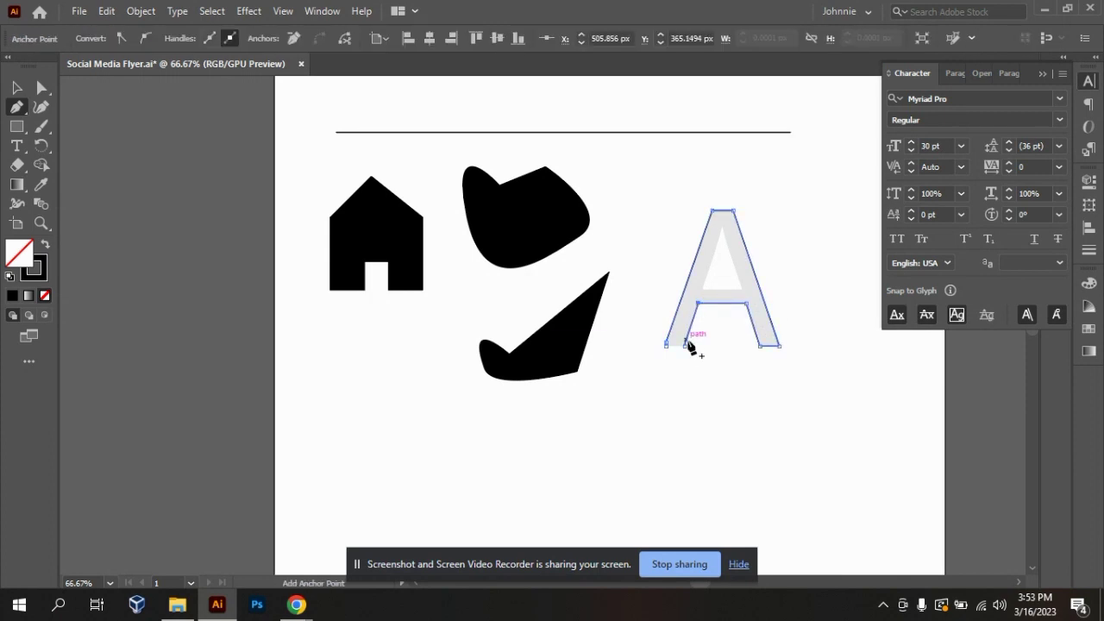
pyautogui.click(665, 346)
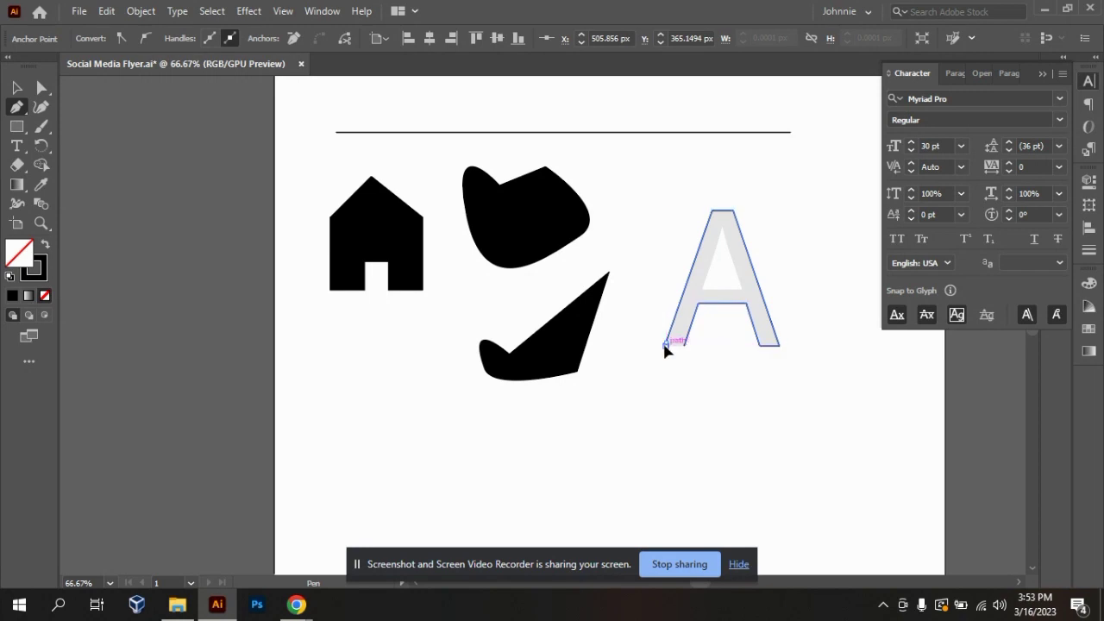
pyautogui.click(686, 346)
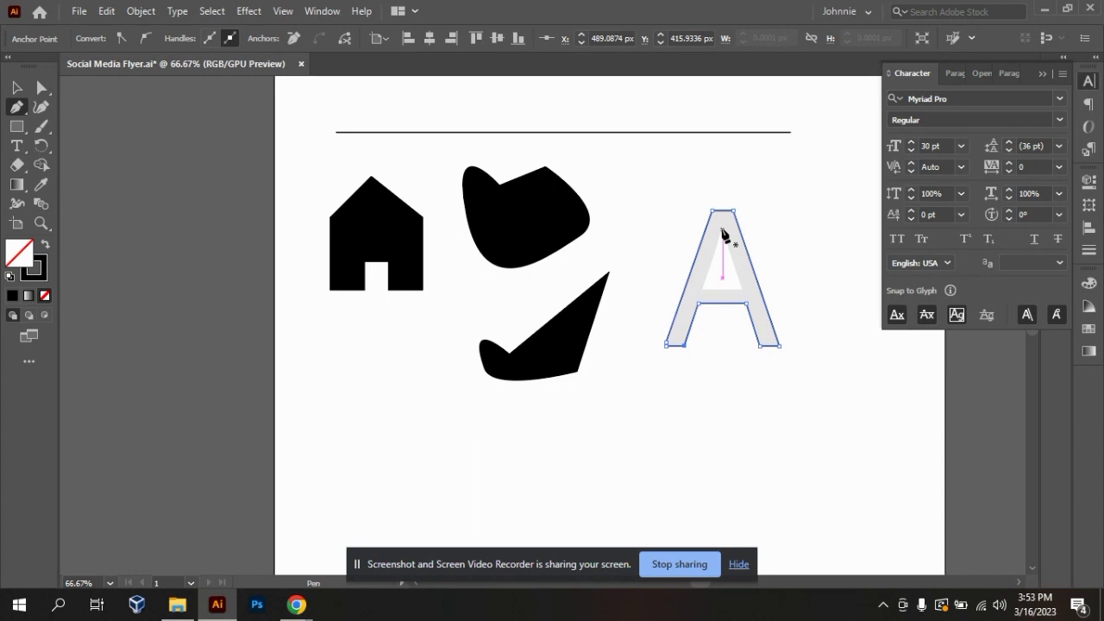
pyautogui.click(722, 227)
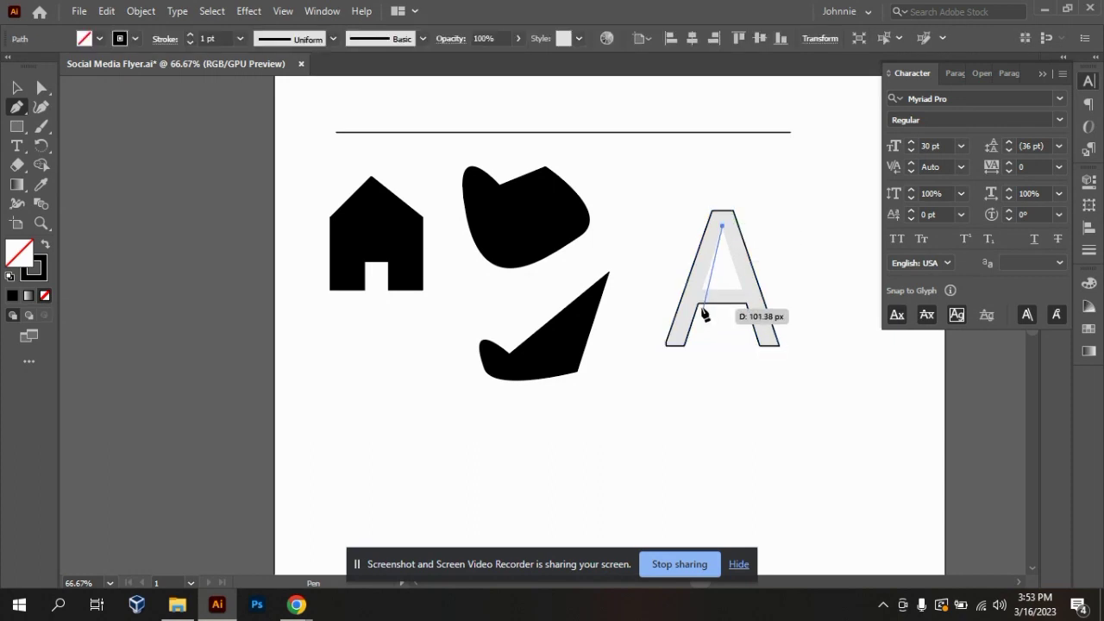
pyautogui.click(703, 285)
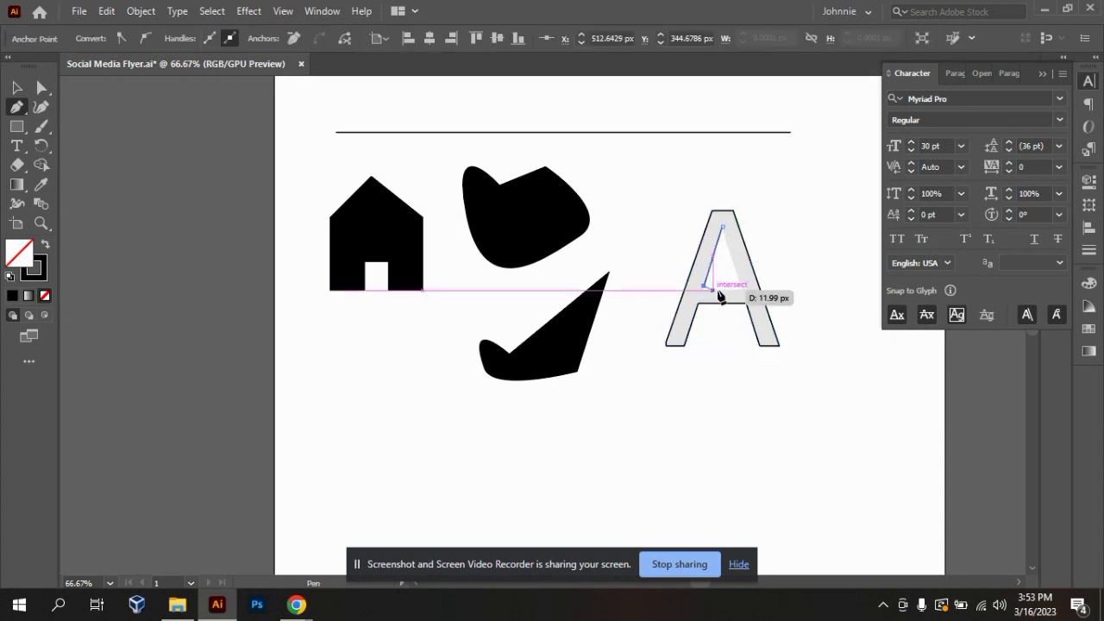
pyautogui.scroll(4, 743, 293)
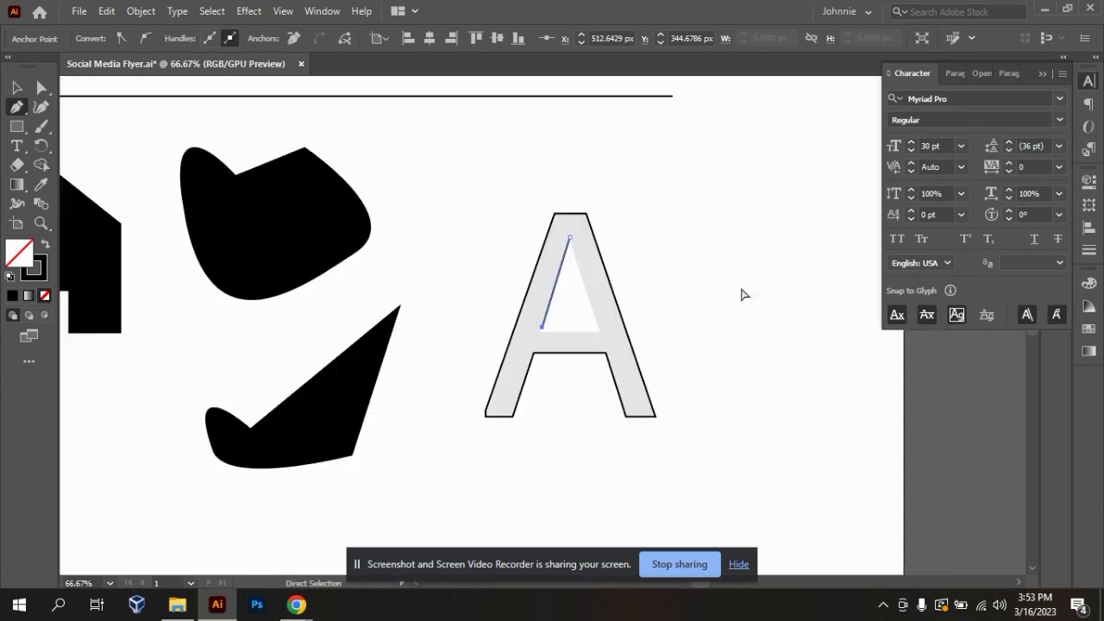
pyautogui.scroll(-4, 743, 293)
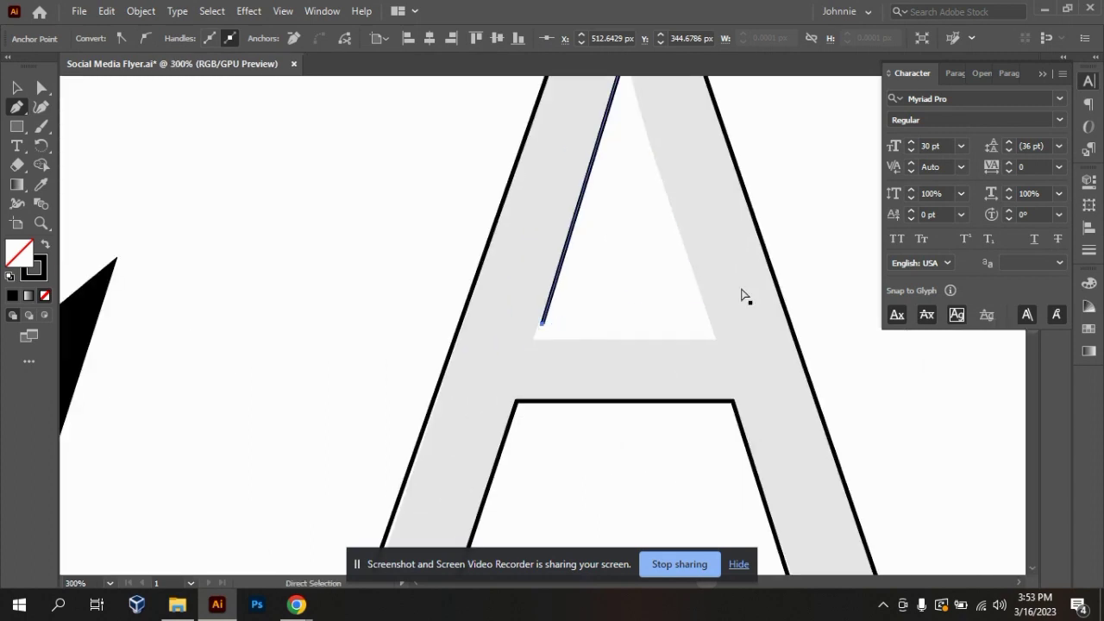
pyautogui.scroll(3, 743, 294)
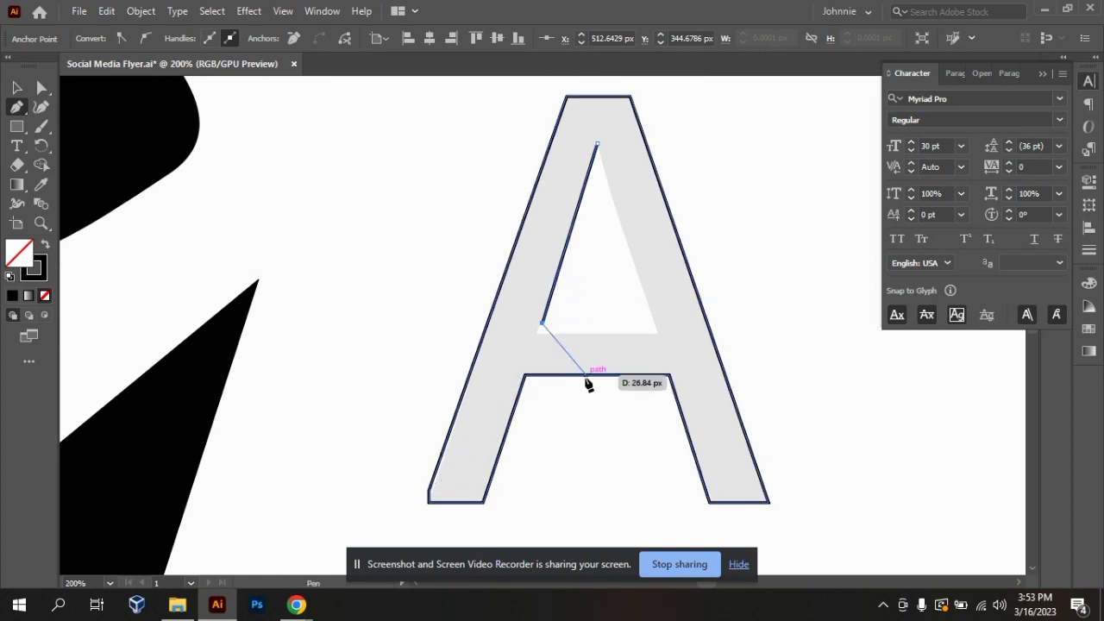
pyautogui.press('ctrl')
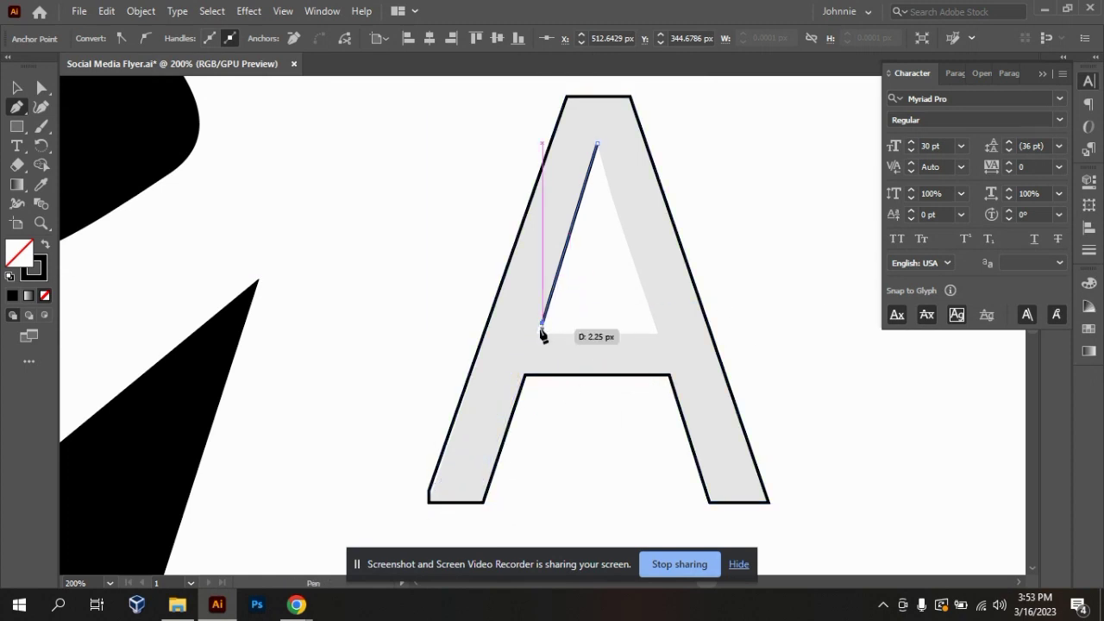
pyautogui.hotkey('ctrl', 'z')
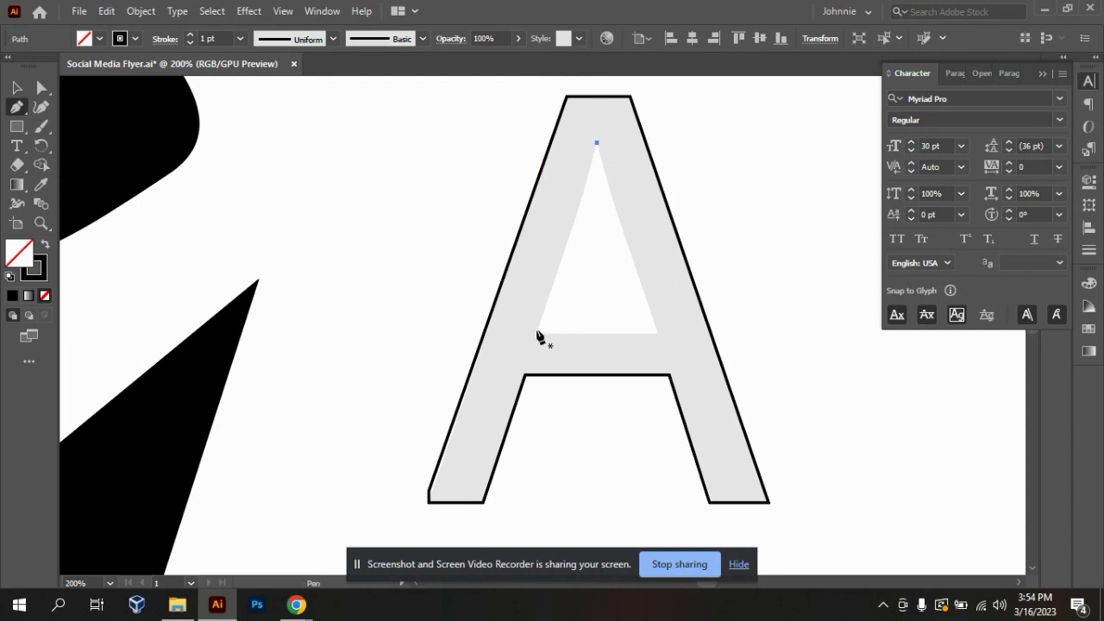
# Step: Trace the triangular opening inside the A as a closed path with the Pen tool, and deselect it
pyautogui.click(535, 334)
pyautogui.click(596, 143)
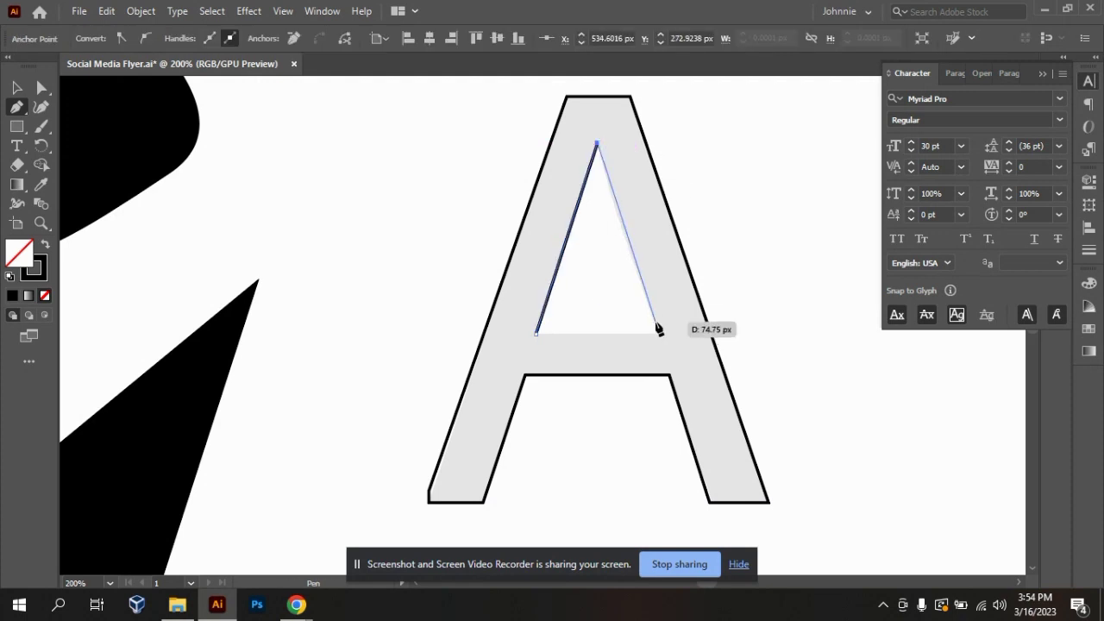
pyautogui.click(658, 335)
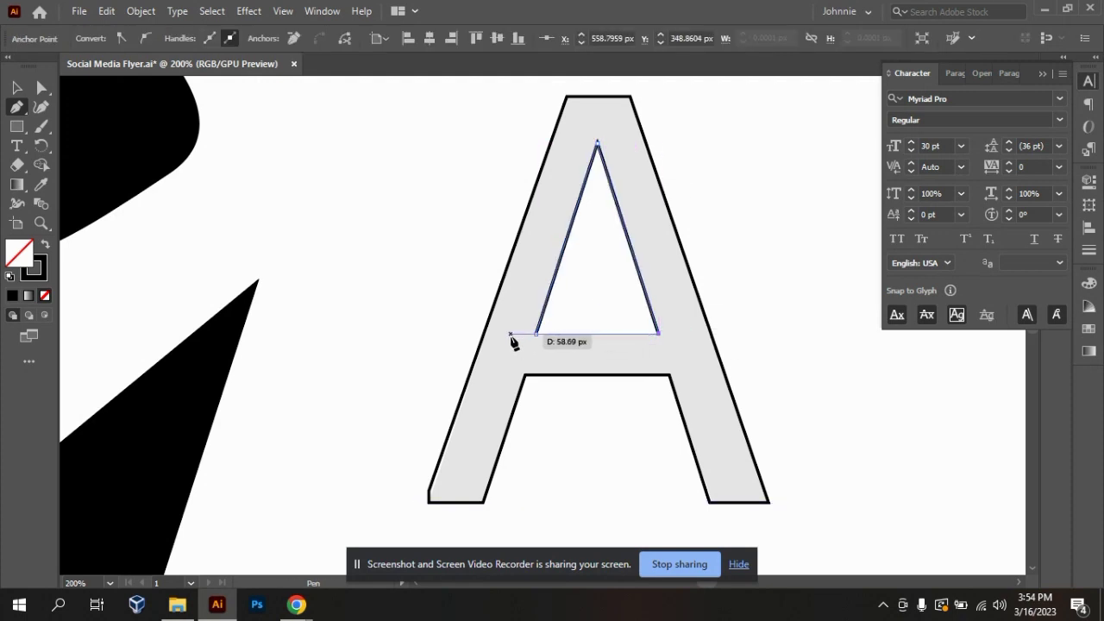
pyautogui.click(535, 333)
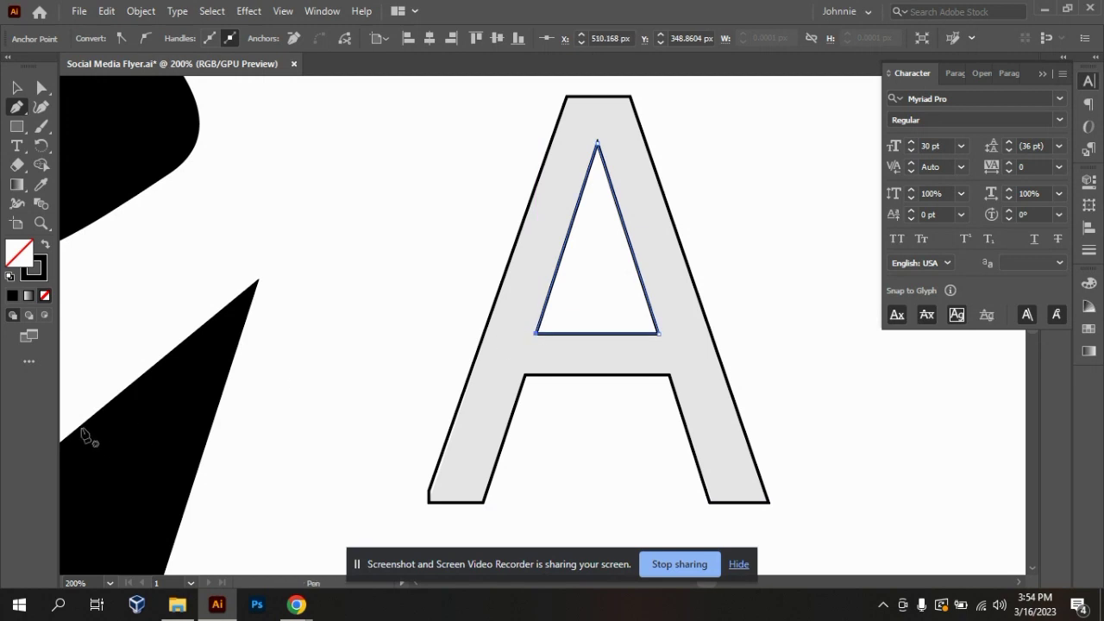
pyautogui.click(17, 87)
pyautogui.click(909, 410)
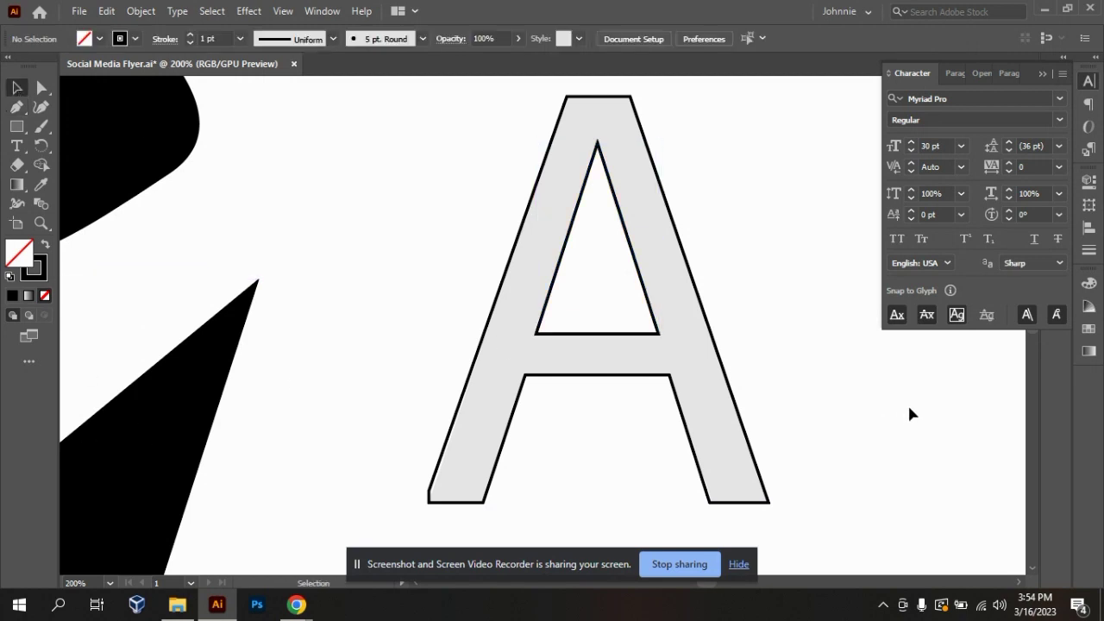
# Step: Move the stray anchor point just above the outline's lower-left corner onto that corner with the Direct Selection tool, straightening the left leg
pyautogui.click(427, 505)
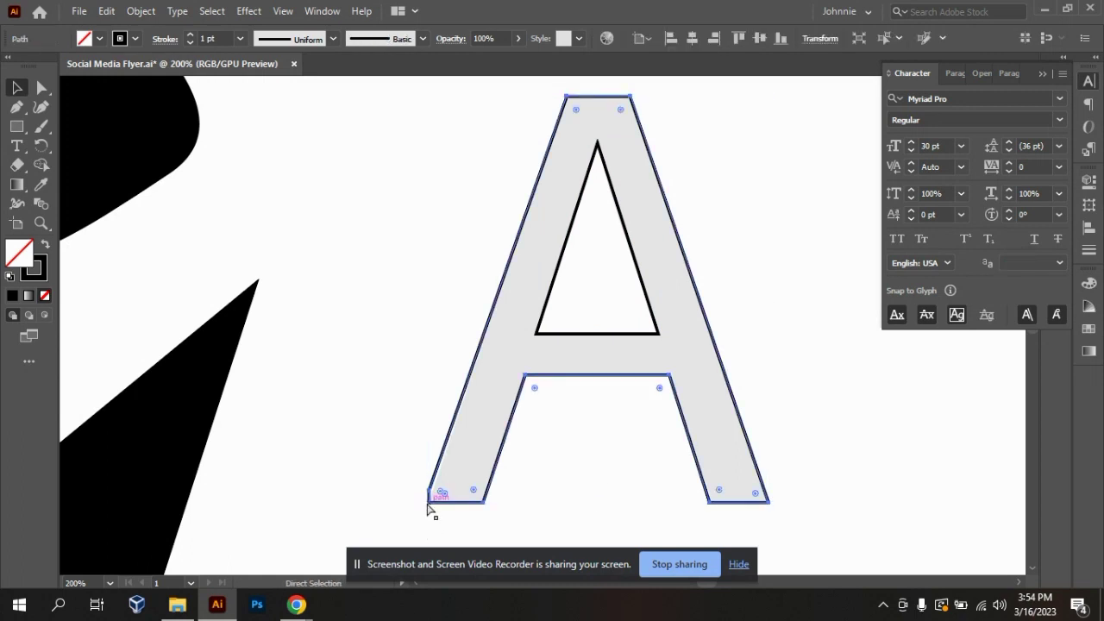
pyautogui.hotkey('ctrl', '=')
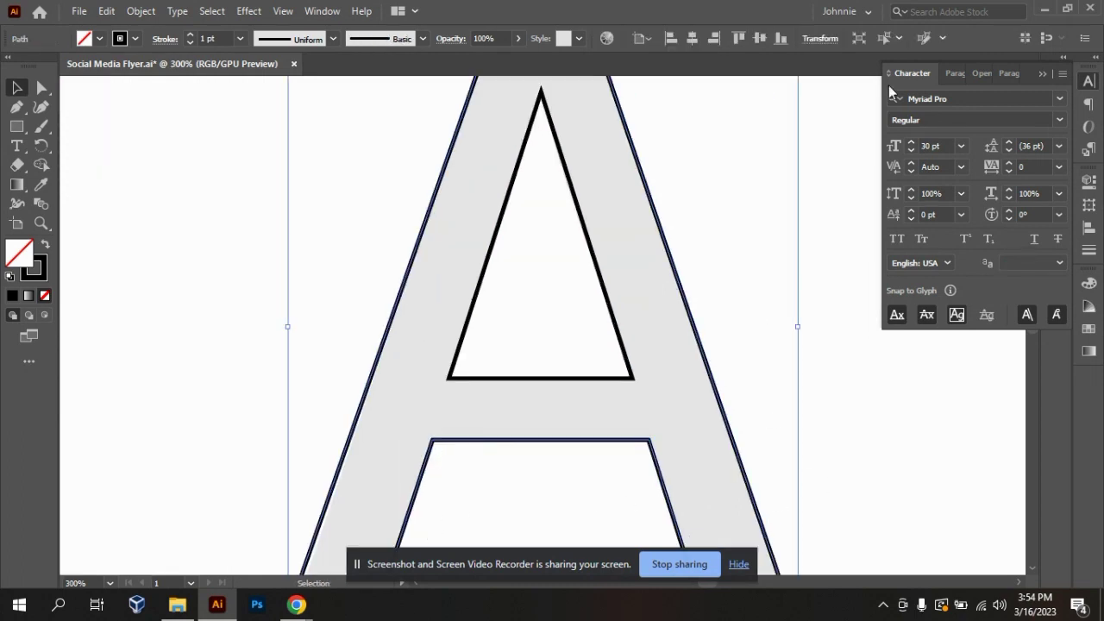
pyautogui.click(1054, 75)
pyautogui.moveTo(1032, 321)
pyautogui.mouseDown()
pyautogui.moveTo(1038, 335)
pyautogui.moveTo(1037, 324)
pyautogui.mouseUp()
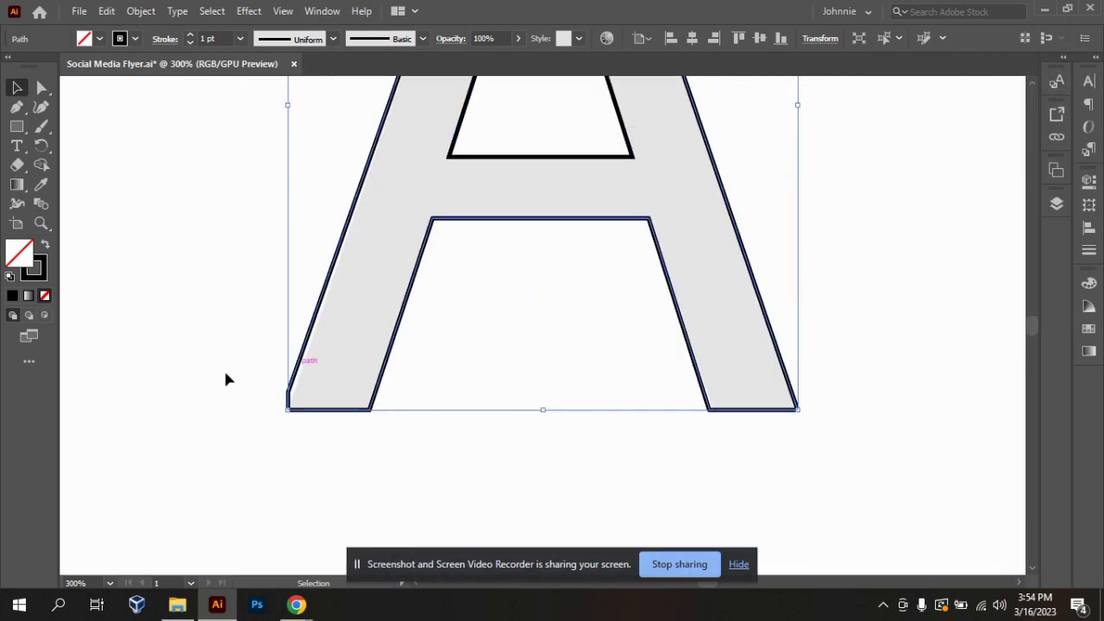
pyautogui.click(45, 90)
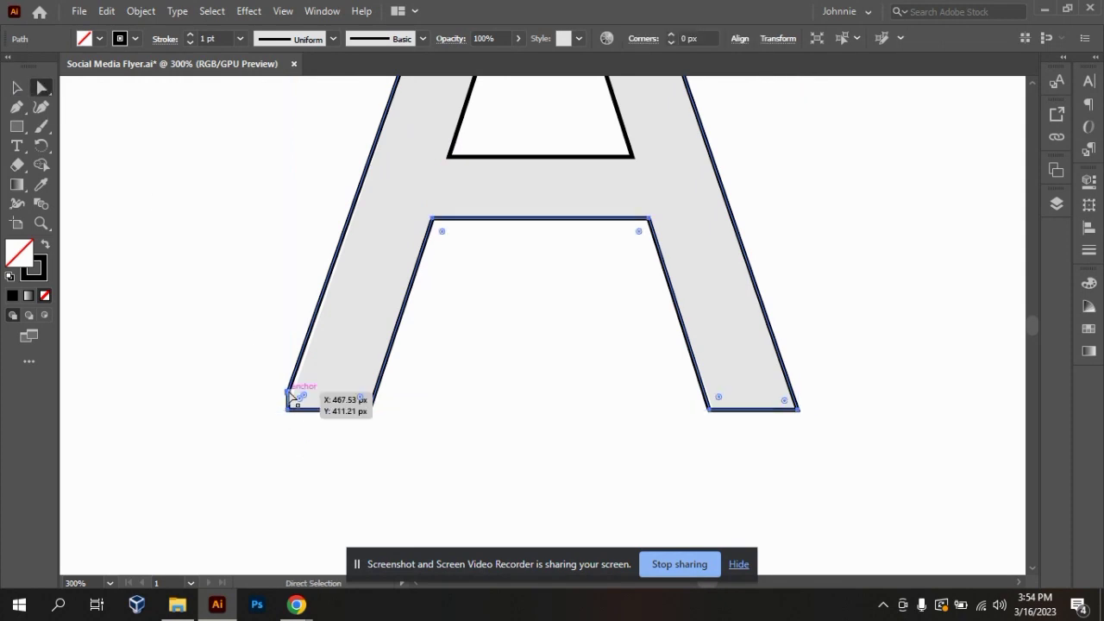
pyautogui.moveTo(288, 394); pyautogui.dragTo(291, 412)
pyautogui.hotkey('ctrl', 'z')
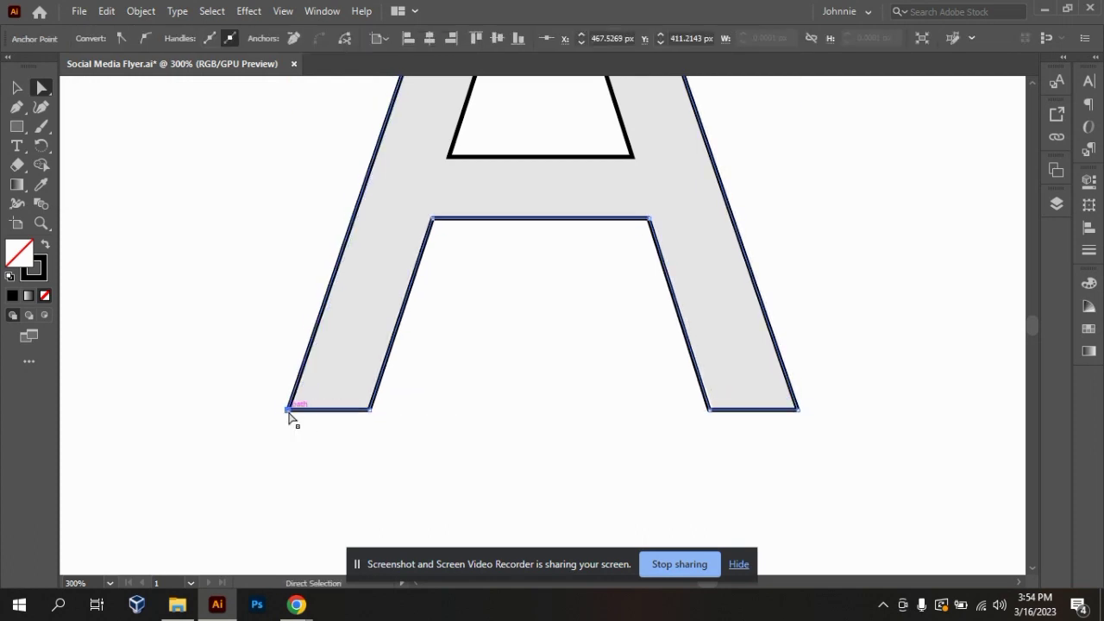
pyautogui.click(342, 470)
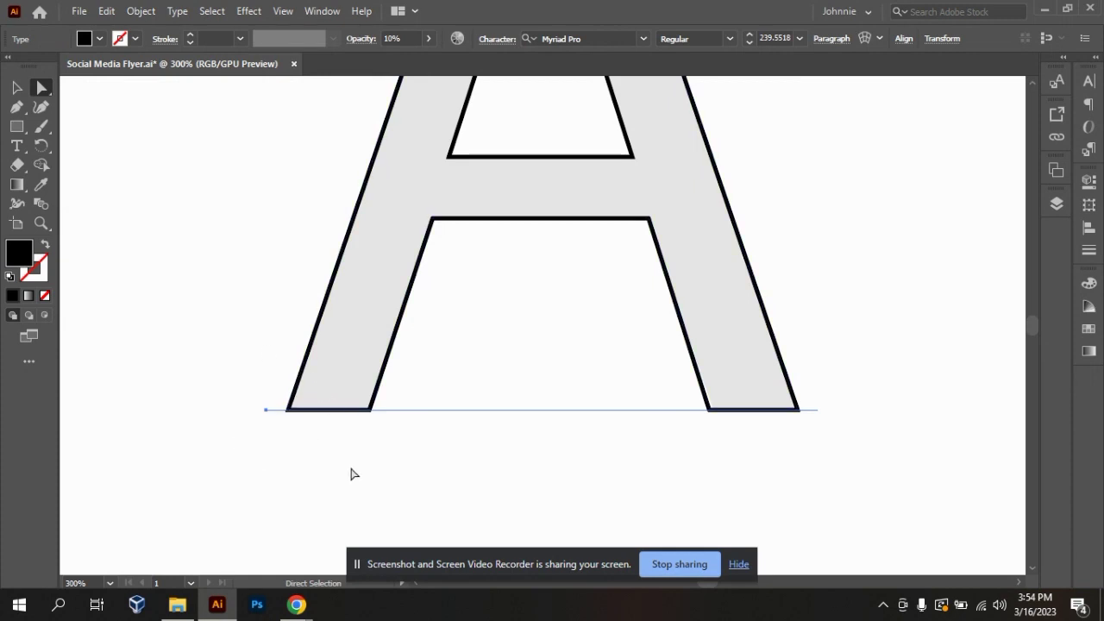
# Step: Undo and redo the anchor correction at the outline's left foot, and clear the selection
pyautogui.hotkey('ctrl', 'z')
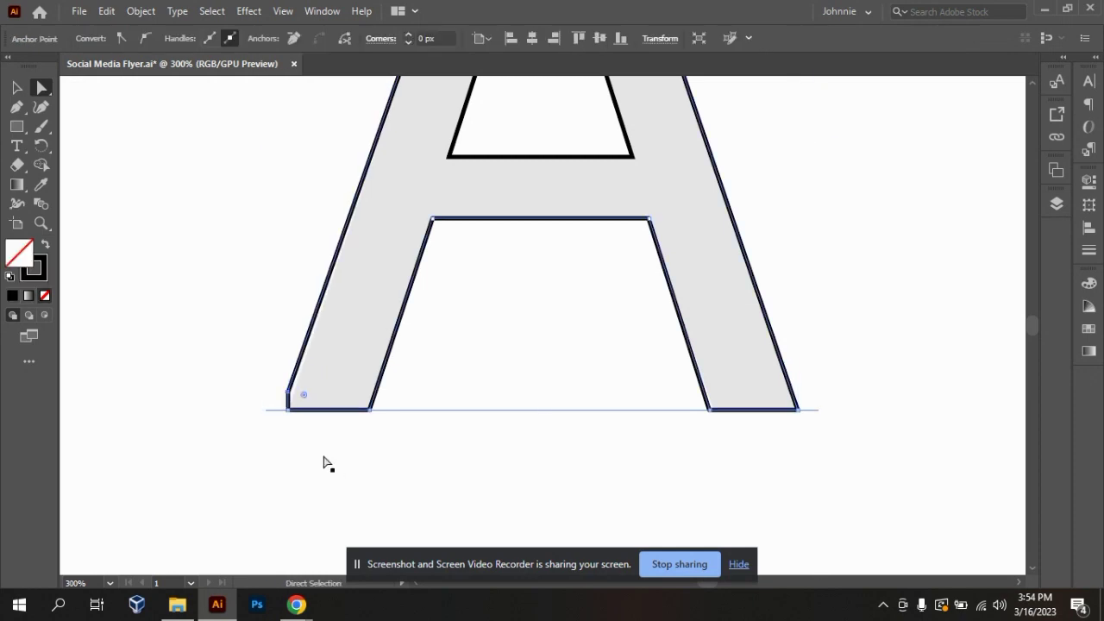
pyautogui.press('ctrl')
pyautogui.press('shift')
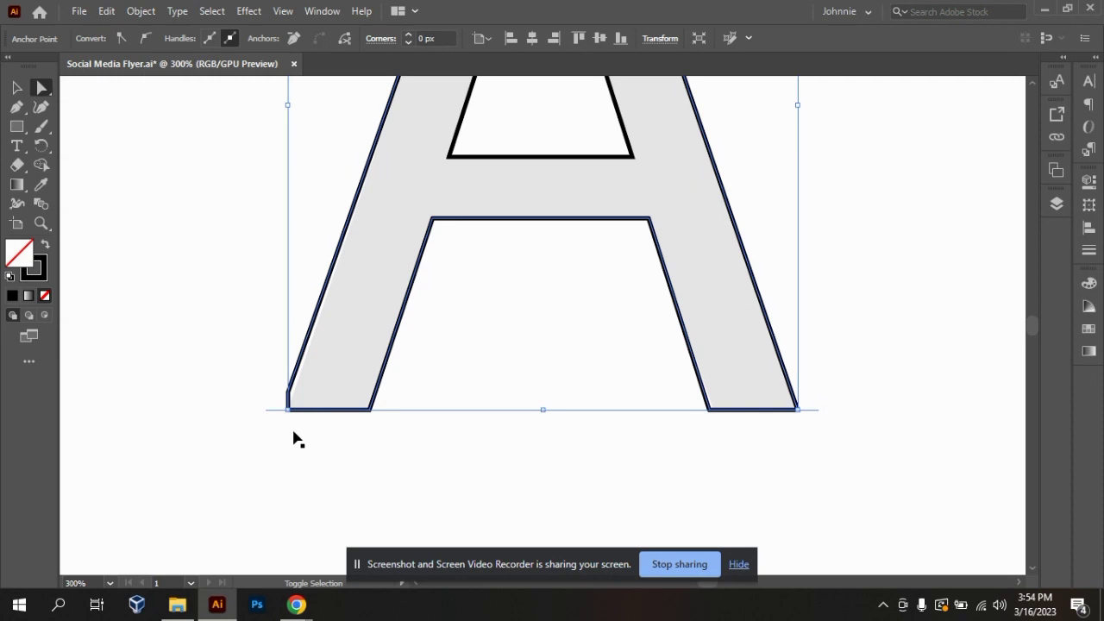
pyautogui.hotkey('ctrl', 'shift', 'z')
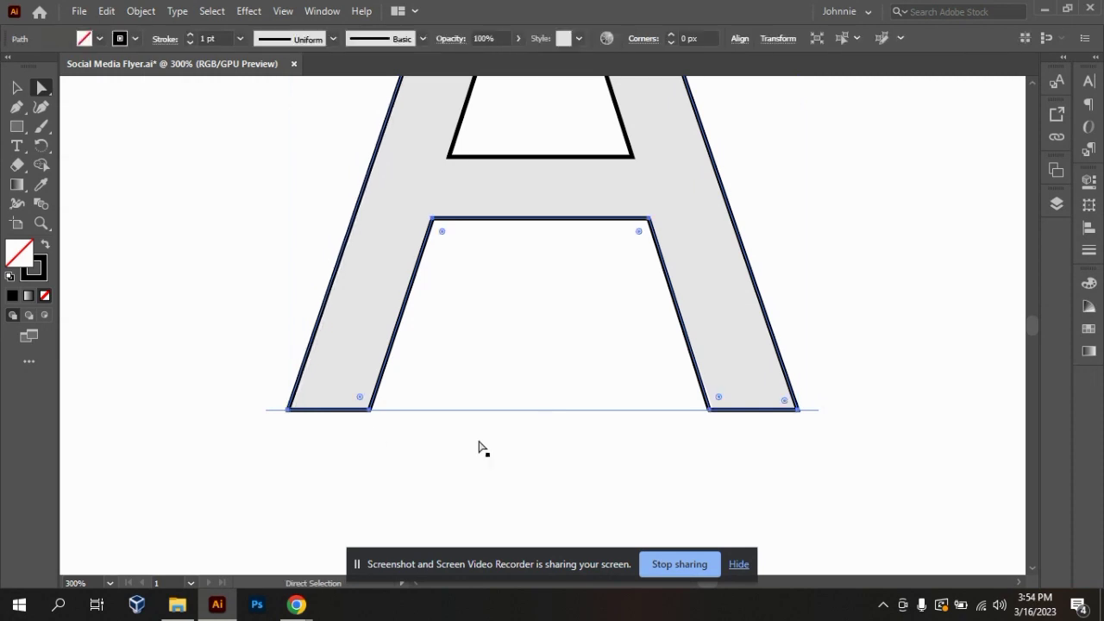
pyautogui.click(876, 259)
# Step: Try moving the traced outlines together with the faded guide letter towards the artboard's right edge, and undo the move
pyautogui.hotkey('ctrl', '-')
pyautogui.hotkey('ctrl', '-')
pyautogui.hotkey('ctrl', '-')
pyautogui.hotkey('ctrl', '-')
pyautogui.hotkey('ctrl', '+')
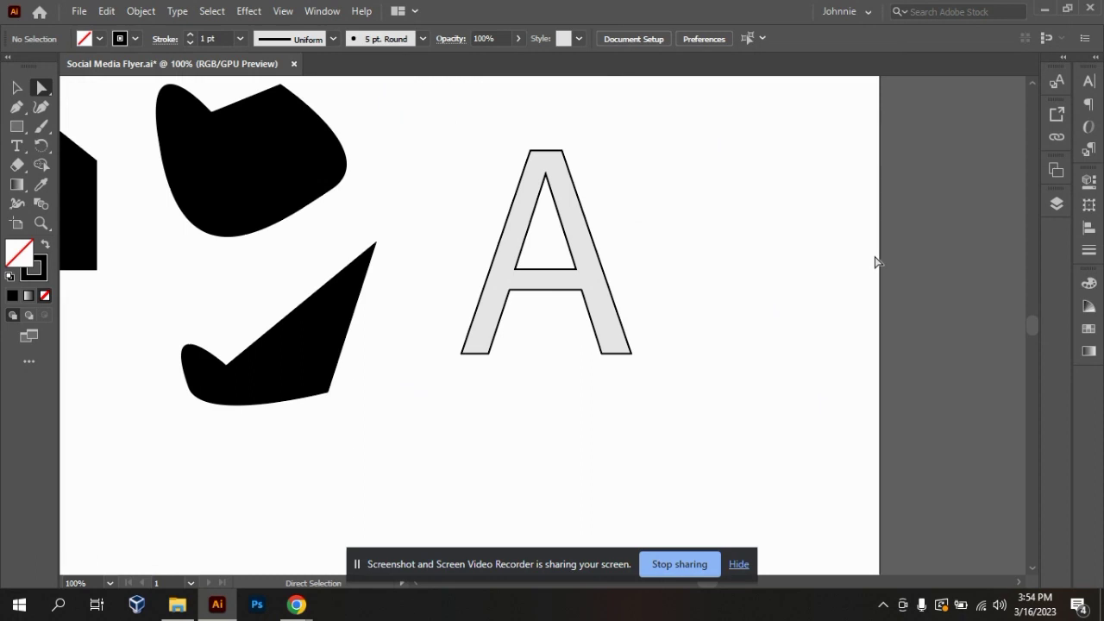
pyautogui.click(17, 87)
pyautogui.moveTo(446, 153); pyautogui.dragTo(752, 353)
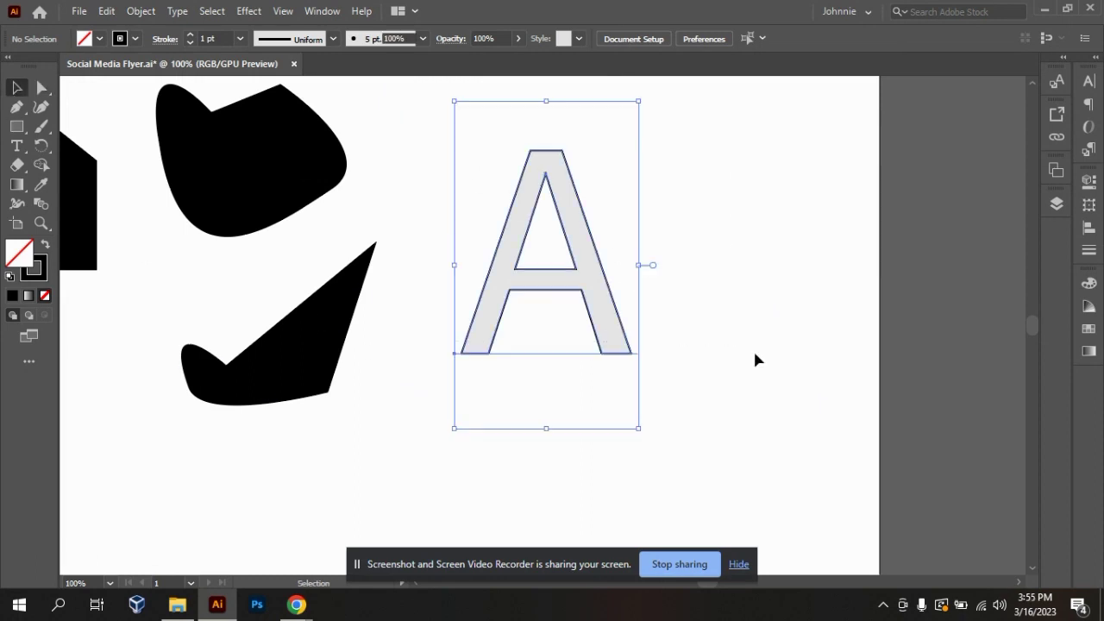
pyautogui.moveTo(595, 266); pyautogui.dragTo(744, 322)
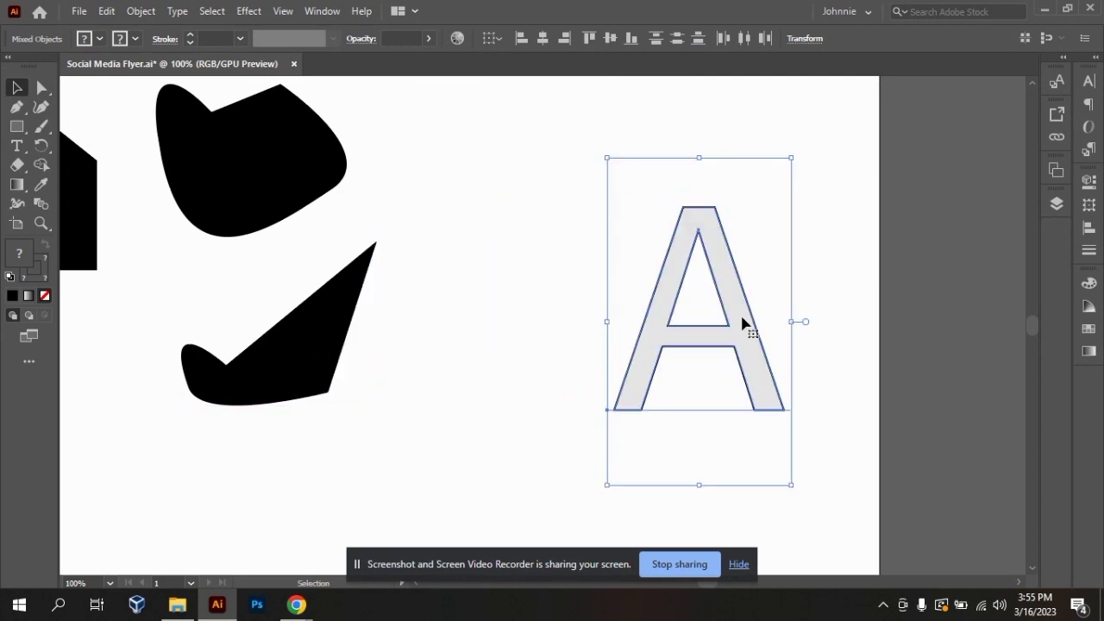
pyautogui.hotkey('ctrl', 'z')
pyautogui.click(794, 312)
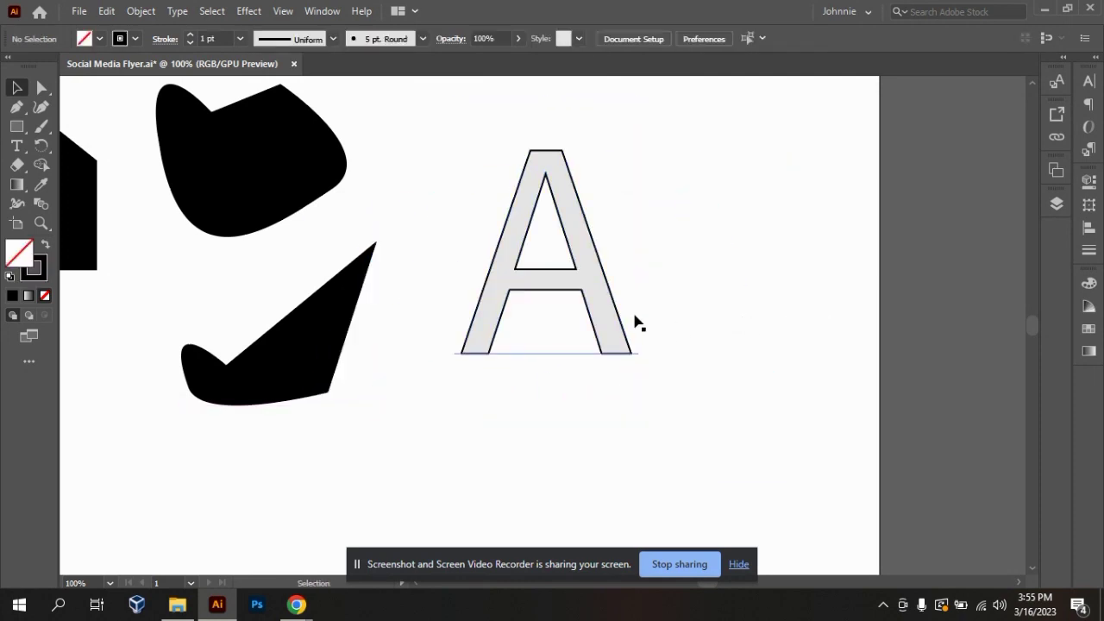
# Step: Delete the faded guide letter A, keeping only the two traced paths
pyautogui.click(601, 315)
pyautogui.press('Delete')
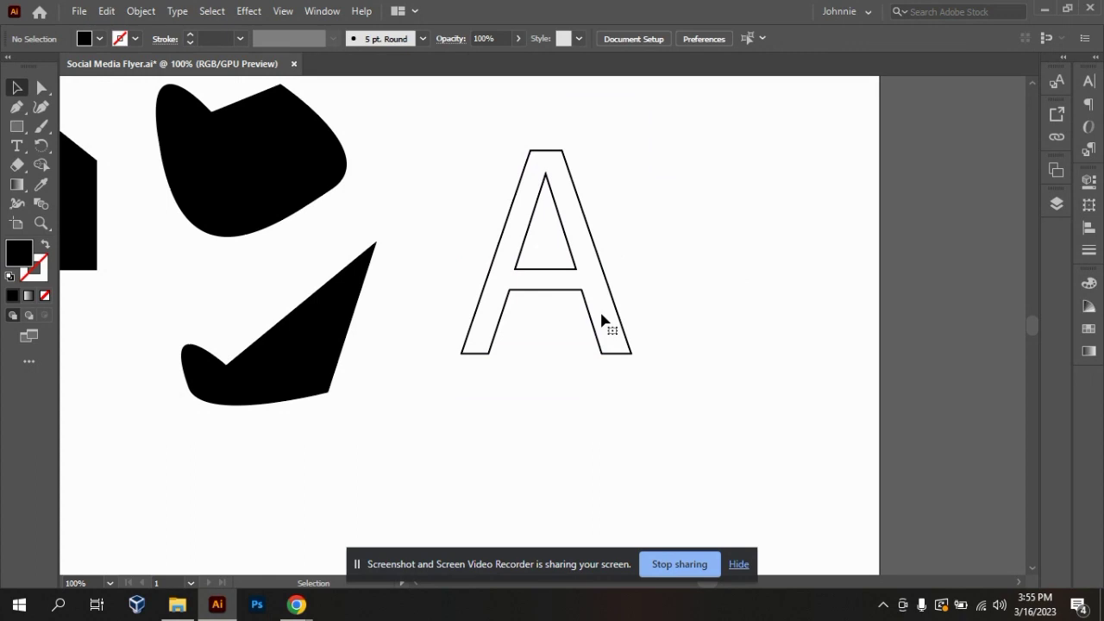
pyautogui.moveTo(472, 129); pyautogui.dragTo(726, 376)
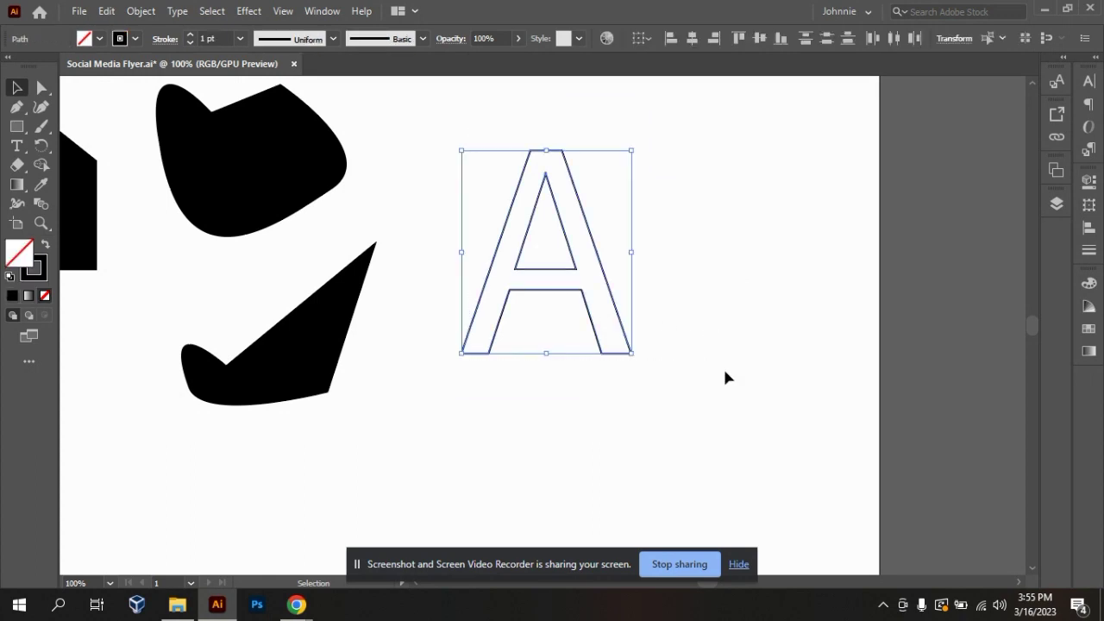
pyautogui.click(750, 281)
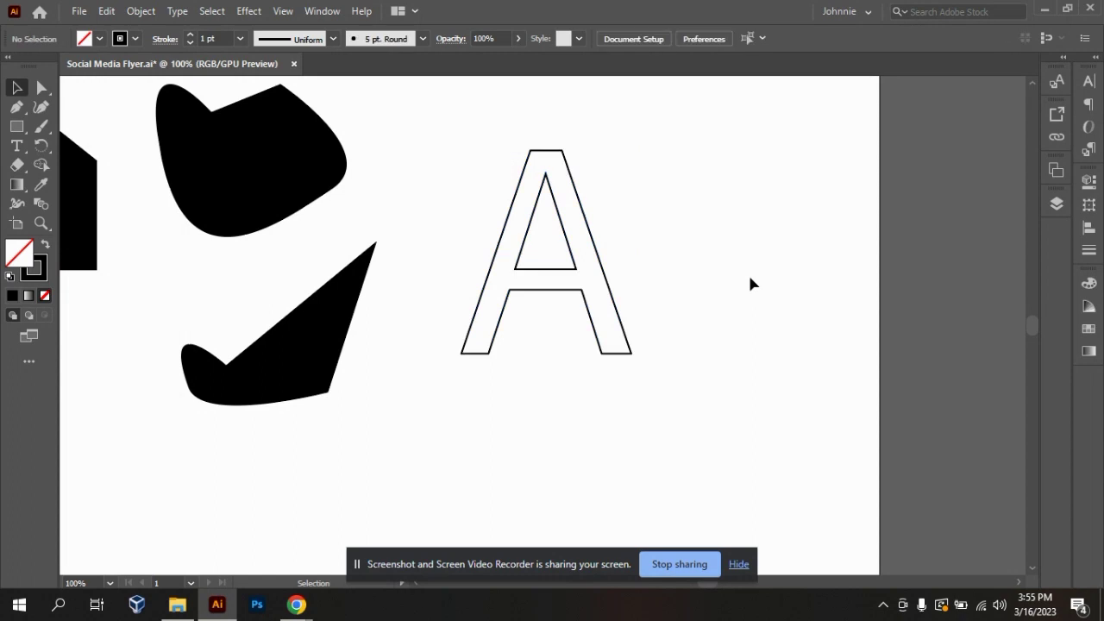
# Step: Swap the fill and stroke of both traced A paths so they have a black fill and no outline
pyautogui.moveTo(497, 187); pyautogui.dragTo(703, 372)
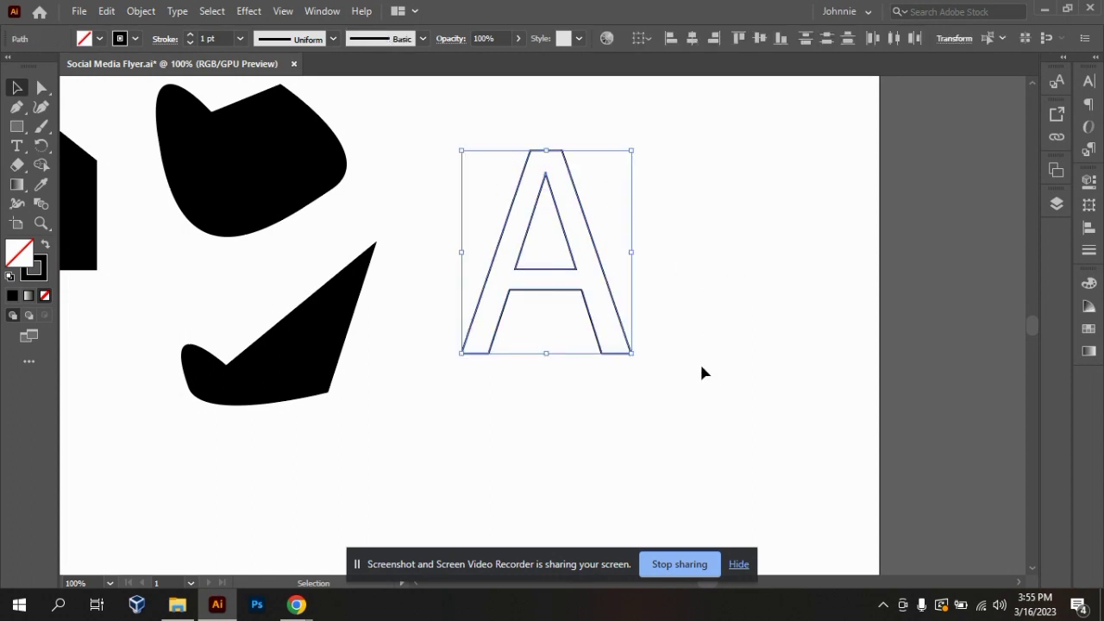
pyautogui.click(45, 249)
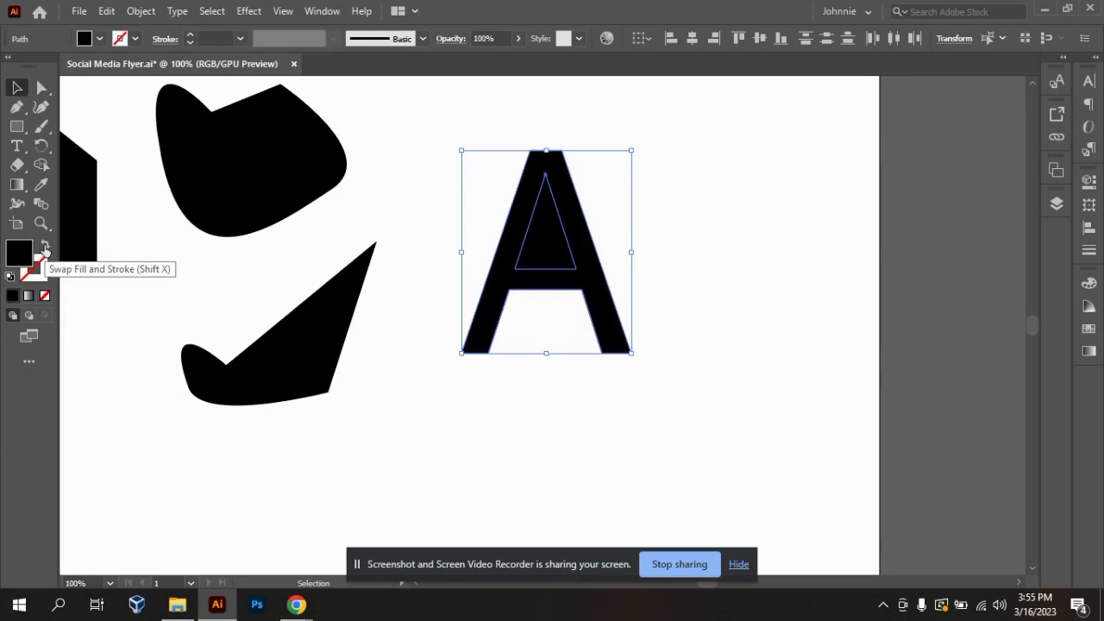
pyautogui.click(751, 259)
# Step: Fill the inner triangle of the A with white (ffffff) and deselect it
pyautogui.click(557, 241)
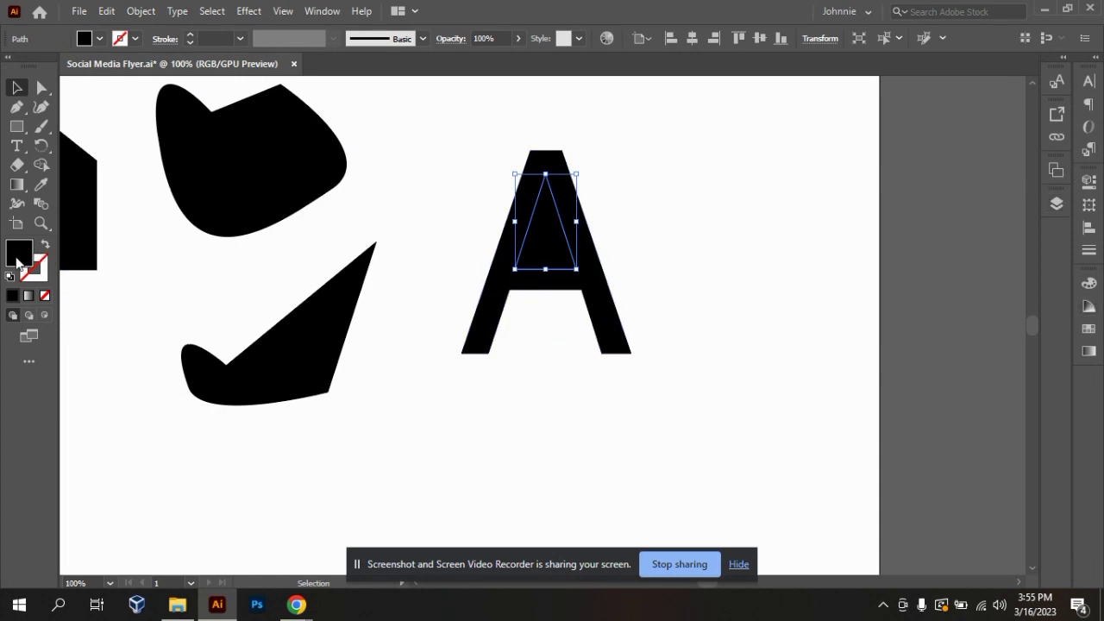
pyautogui.click(1088, 283)
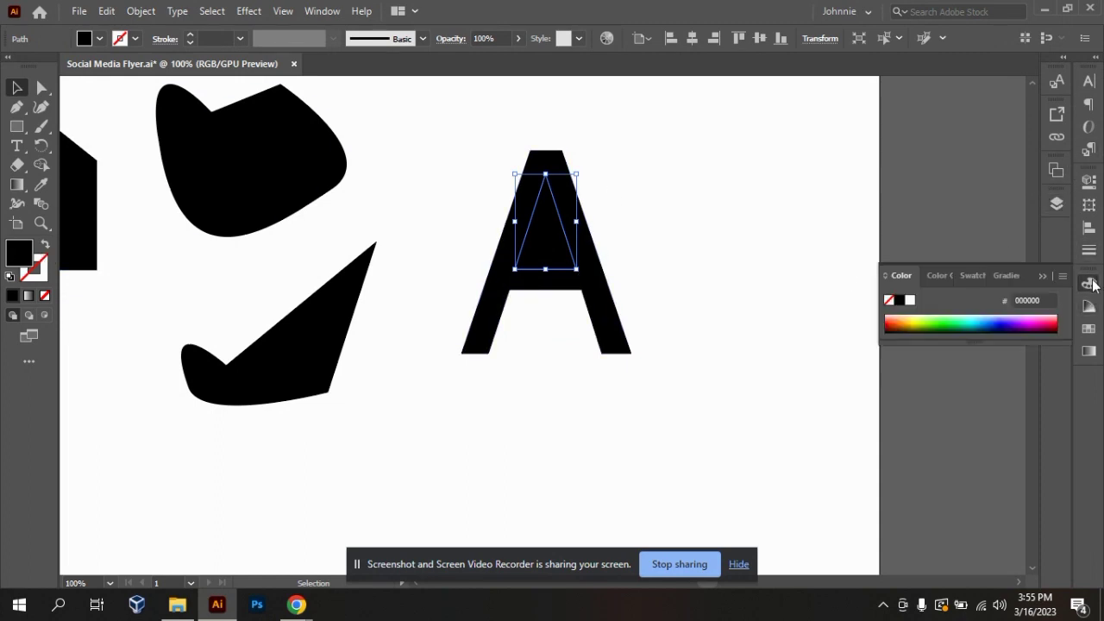
pyautogui.click(910, 300)
pyautogui.click(721, 351)
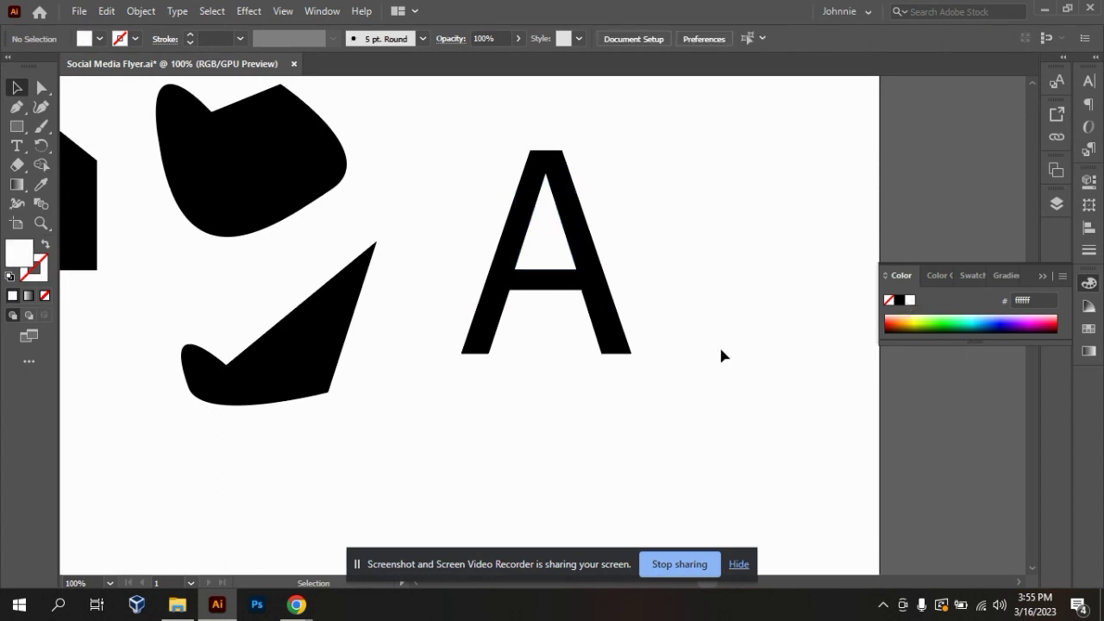
# Step: Examine the finished letter A alongside the line, house and curved shapes on the artboard, and select both of its parts
pyautogui.hotkey('ctrl', '-')
pyautogui.hotkey('ctrl', '-')
pyautogui.hotkey('ctrl', '-')
pyautogui.hotkey('ctrl', '-')
pyautogui.hotkey('ctrl', '+')
pyautogui.hotkey('ctrl', '+')
pyautogui.press('v')
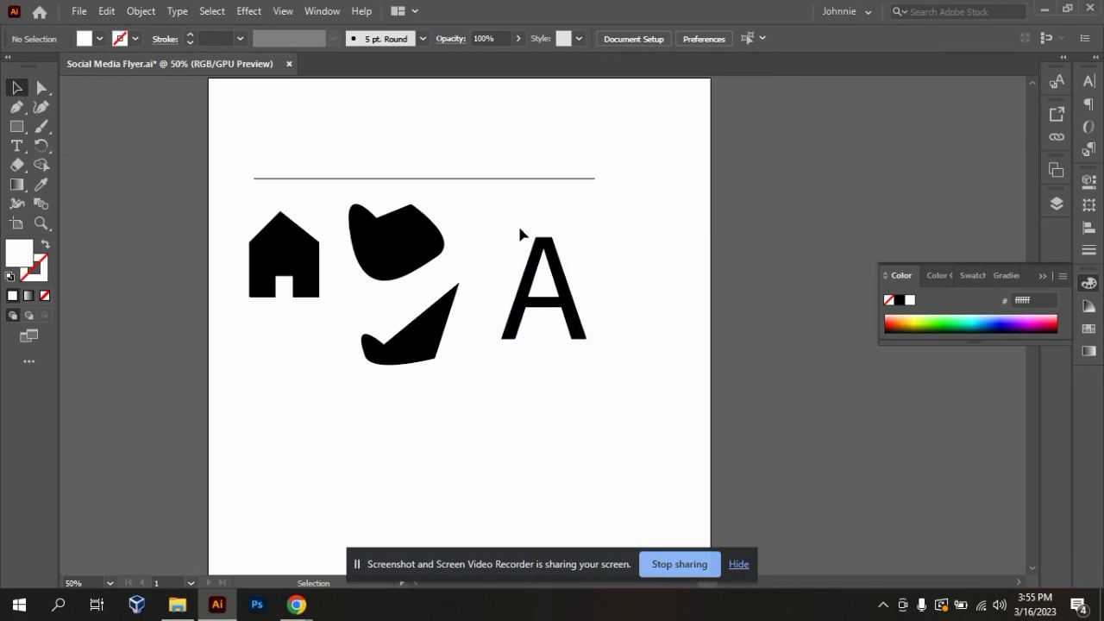
pyautogui.moveTo(517, 222); pyautogui.dragTo(619, 356)
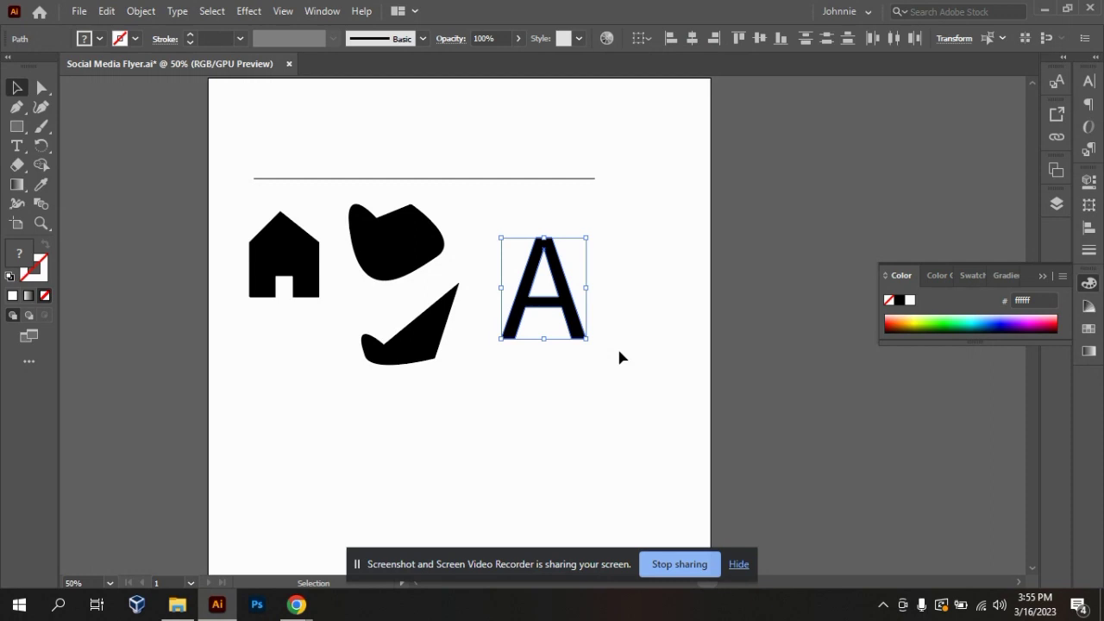
pyautogui.press('ctrl')
pyautogui.press('ctrl')
pyautogui.hotkey('ctrl', '=')
pyautogui.hotkey('ctrl', '=')
pyautogui.hotkey('ctrl', '=')
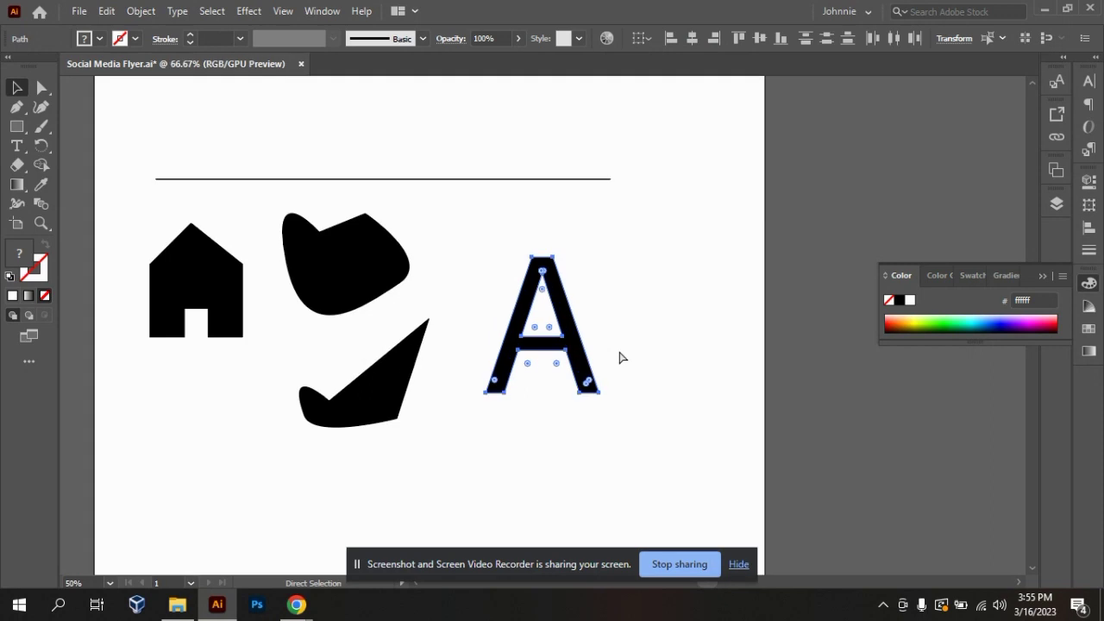
pyautogui.hotkey('ctrl', '-')
pyautogui.hotkey('ctrl', '-')
pyautogui.hotkey('ctrl', '-')
pyautogui.hotkey('ctrl', '=')
pyautogui.hotkey('ctrl', '=')
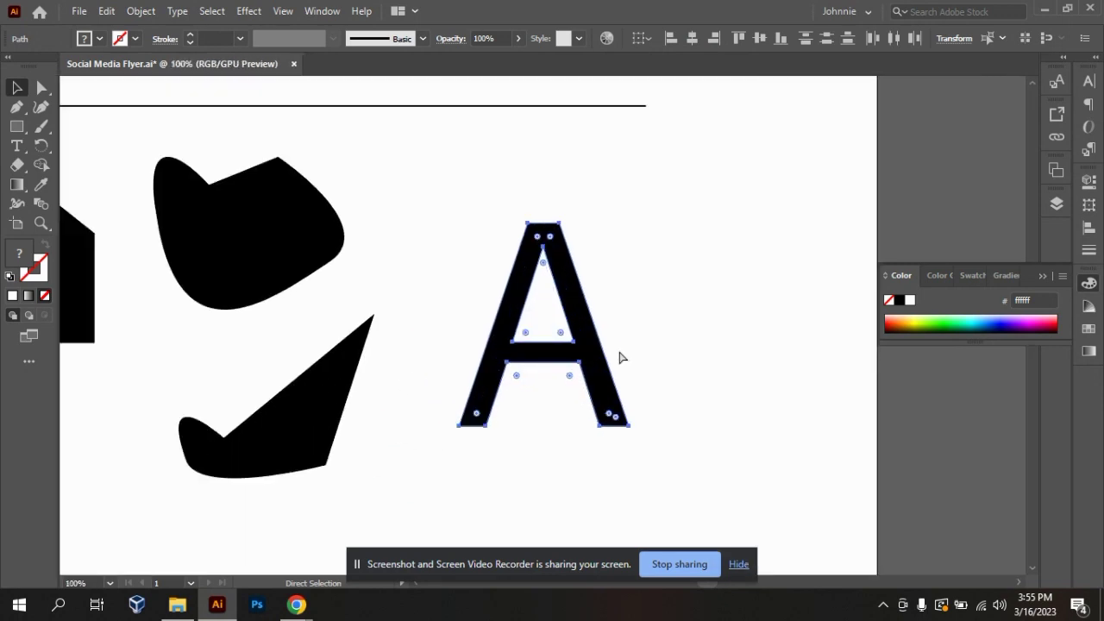
pyautogui.hotkey('ctrl', '-')
pyautogui.hotkey('ctrl', '-')
pyautogui.hotkey('ctrl', '=')
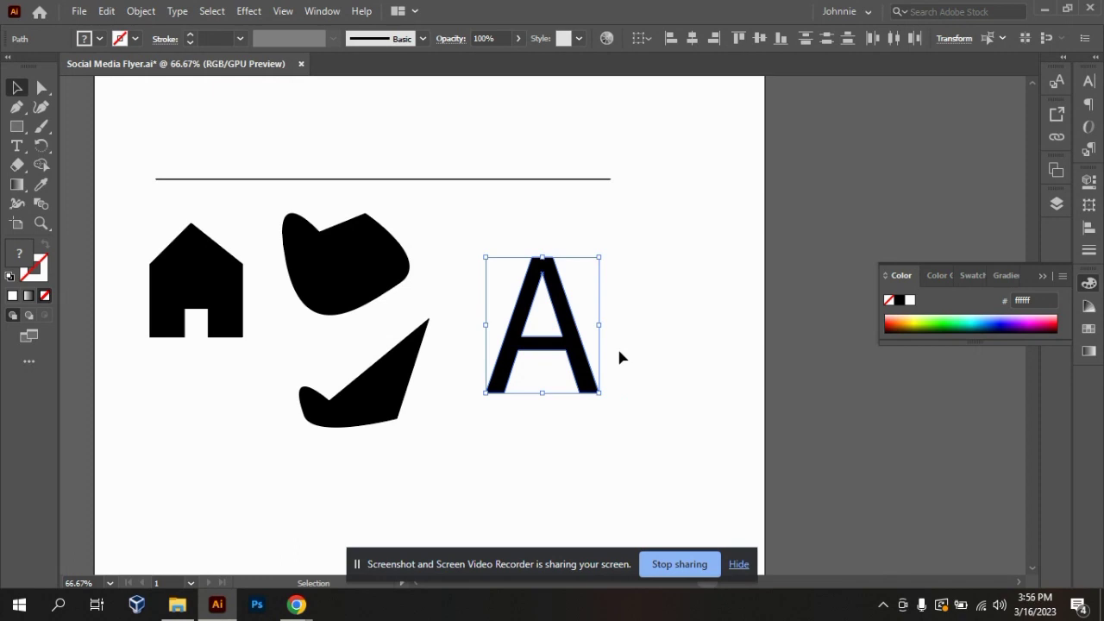
pyautogui.click(615, 439)
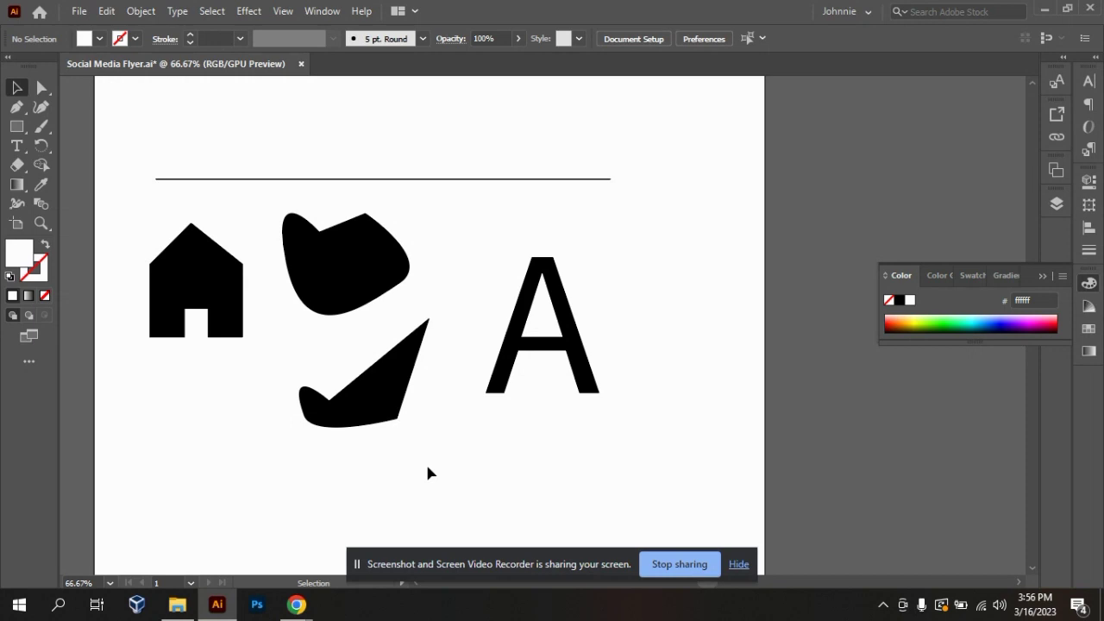
pyautogui.hotkey('ctrl', '-')
pyautogui.hotkey('ctrl', '-')
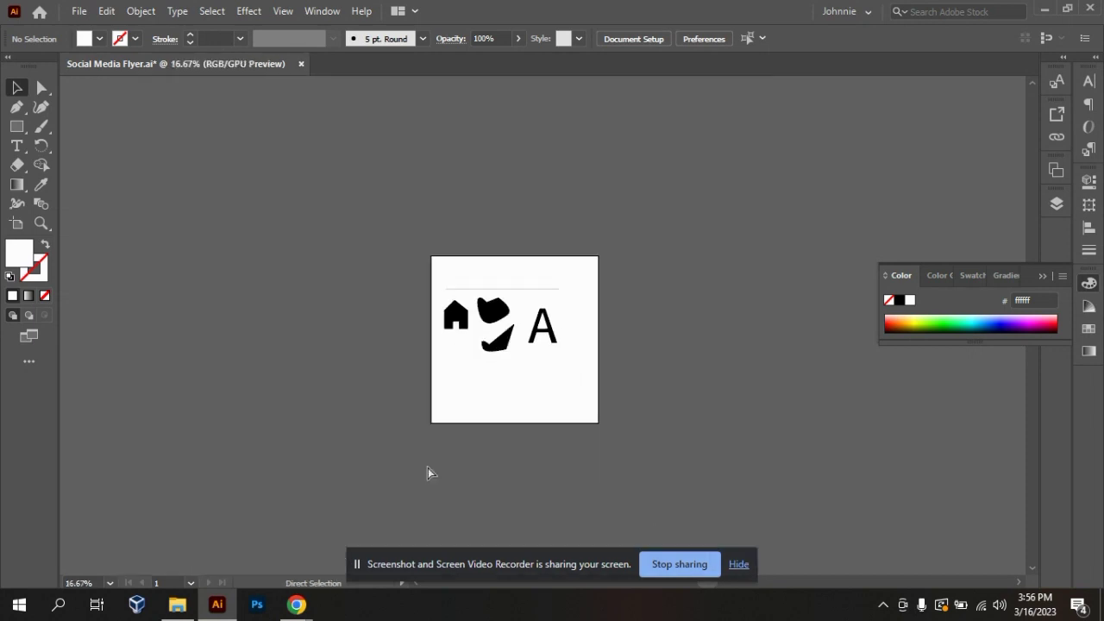
pyautogui.hotkey('ctrl', '+')
pyautogui.hotkey('ctrl', '+')
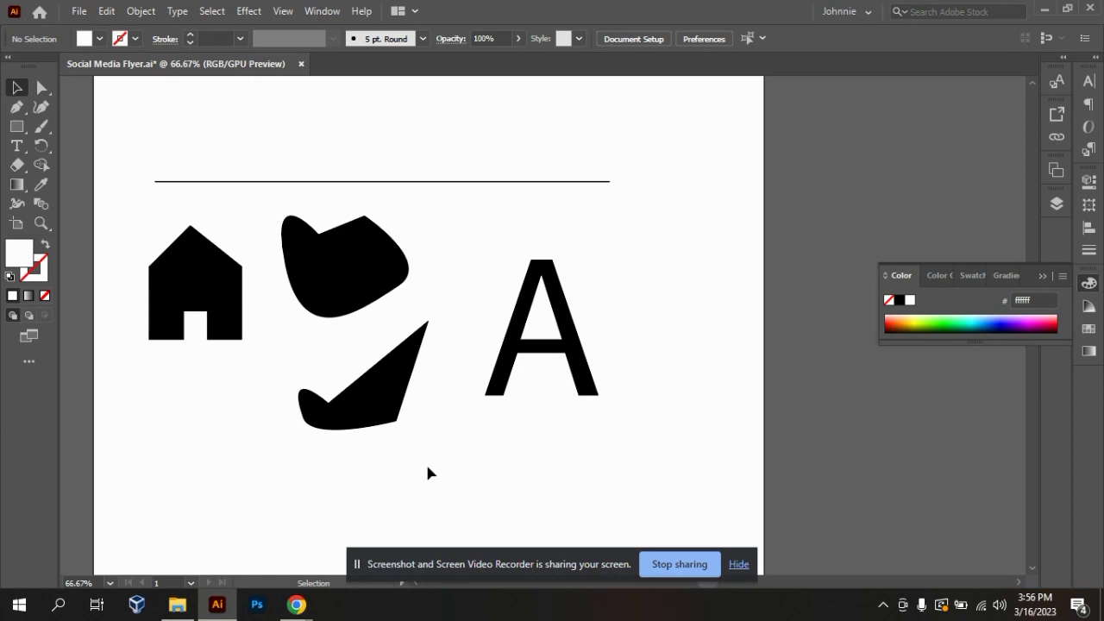
# Step: Select the A's black outline shape and white inner triangle, and group them
pyautogui.moveTo(514, 251); pyautogui.dragTo(610, 389)
pyautogui.press('a')
pyautogui.press('v')
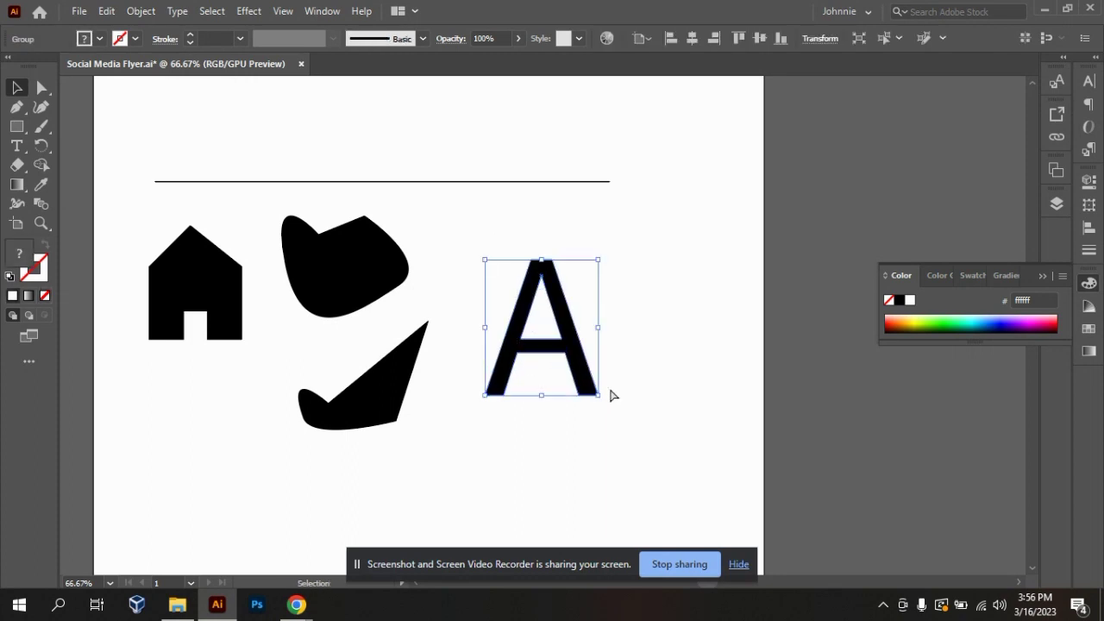
# Step: Move the grouped A, the house and the two curved shapes off the artboard to its left, leaving the line in place
pyautogui.press('a')
pyautogui.hotkey('ctrl', '-')
pyautogui.hotkey('ctrl', '-')
pyautogui.press('v')
pyautogui.moveTo(556, 328); pyautogui.dragTo(256, 371)
pyautogui.click(595, 390)
pyautogui.moveTo(209, 267); pyautogui.dragTo(530, 403)
pyautogui.moveTo(437, 312); pyautogui.dragTo(215, 281)
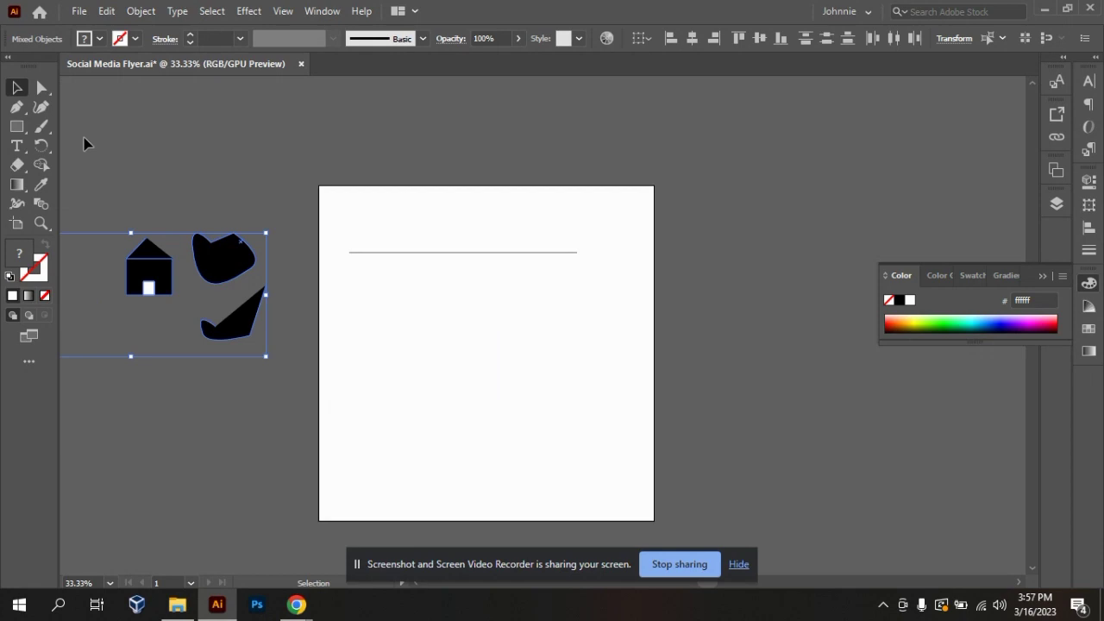
# Step: Try to draw a straight segment below the existing line with the Curvature tool, and undo its end point
pyautogui.click(40, 112)
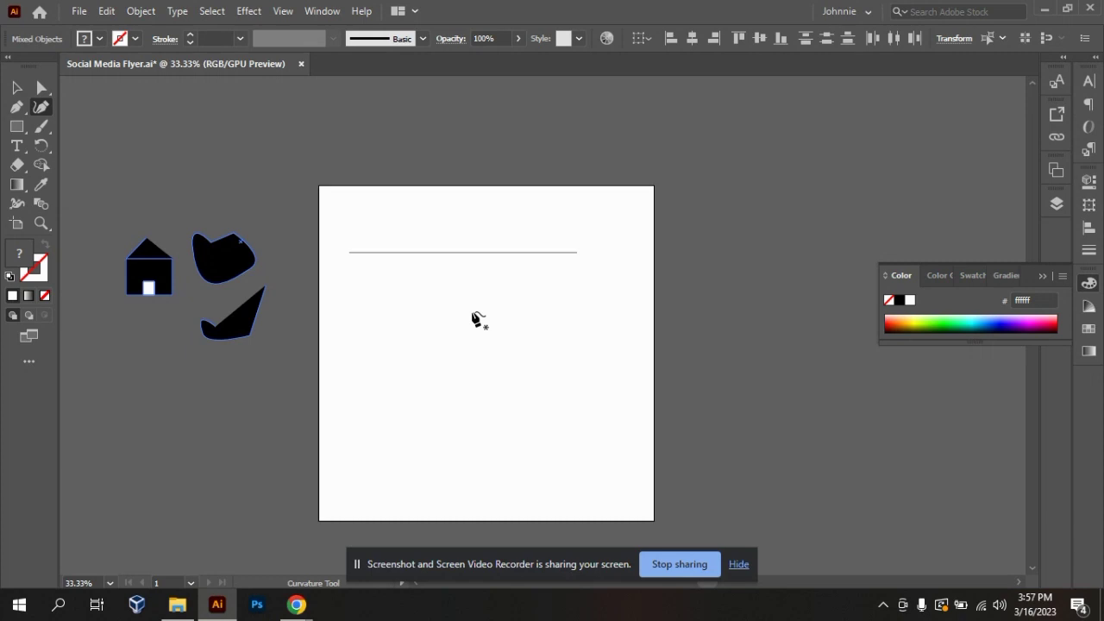
pyautogui.click(369, 299)
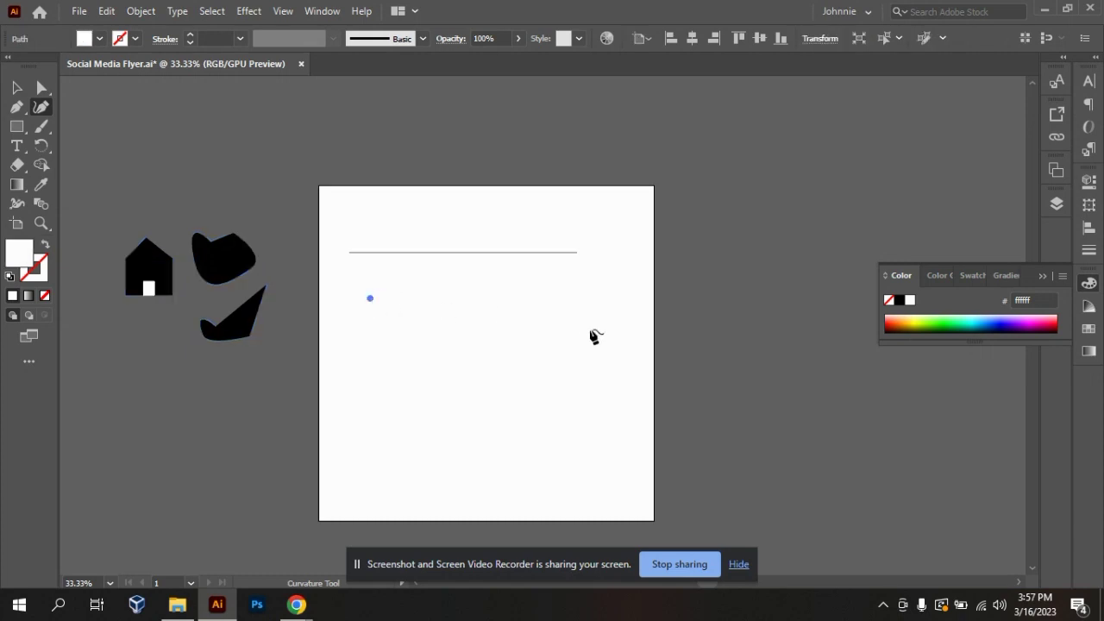
pyautogui.click(552, 301)
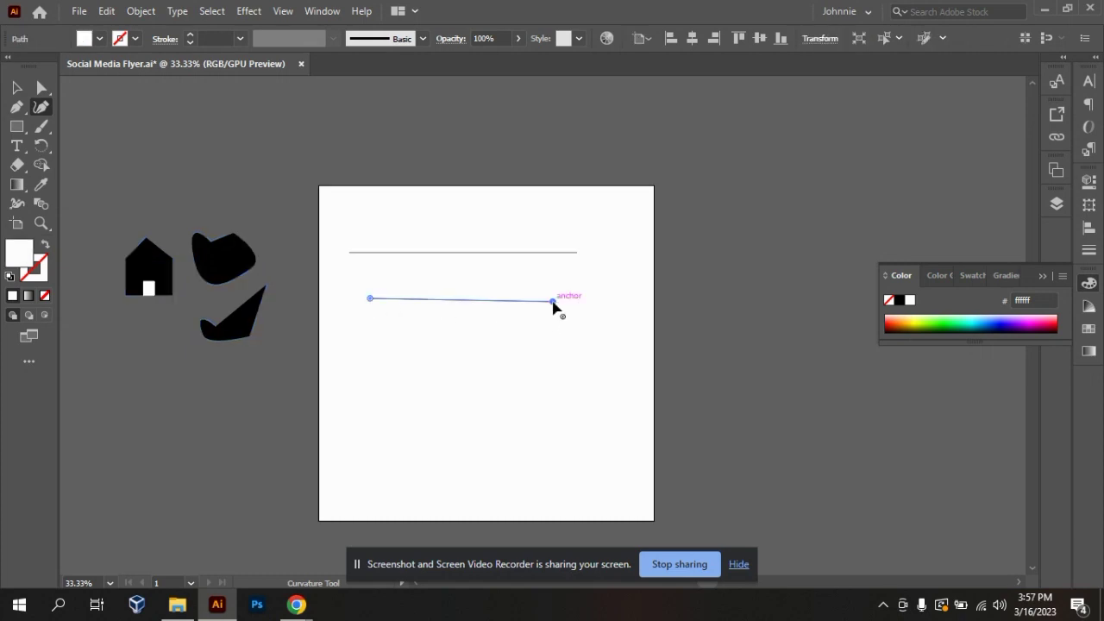
pyautogui.hotkey('ctrl', 'z')
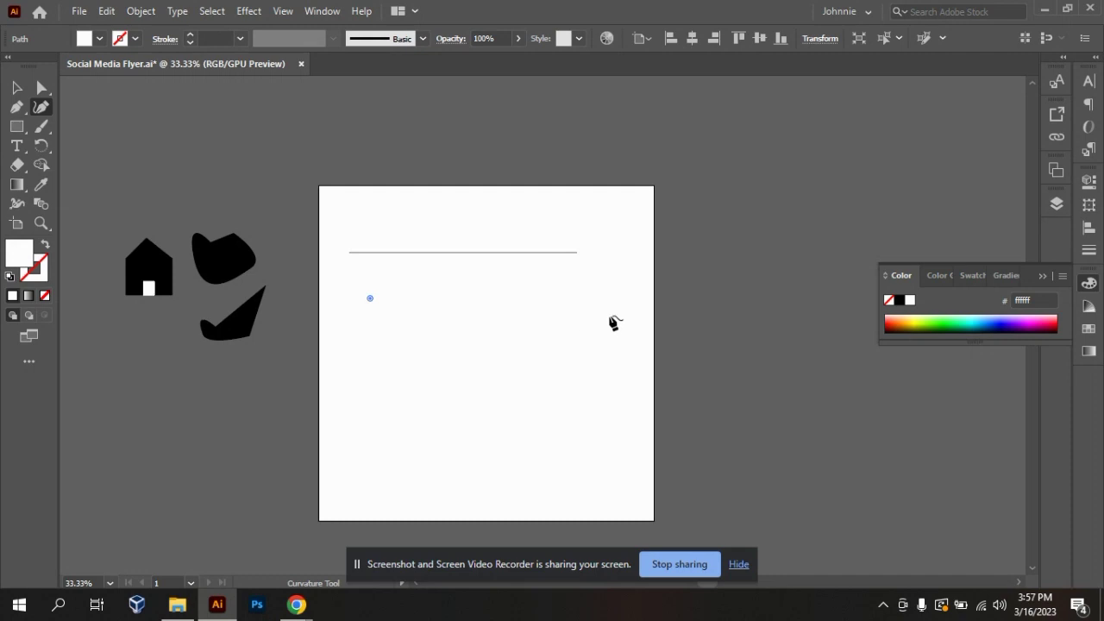
# Step: Draw a large freeform curve with the Curvature tool that sweeps beyond the artboard's right and upper edges, and delete it
pyautogui.click(550, 295)
pyautogui.click(551, 372)
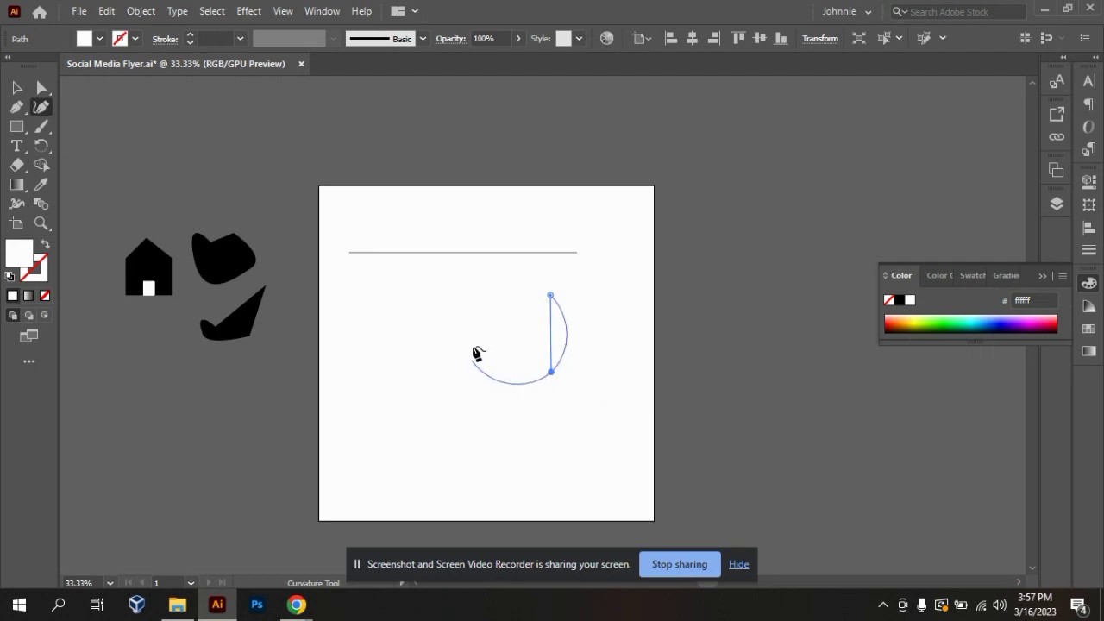
pyautogui.click(613, 379)
pyautogui.click(746, 267)
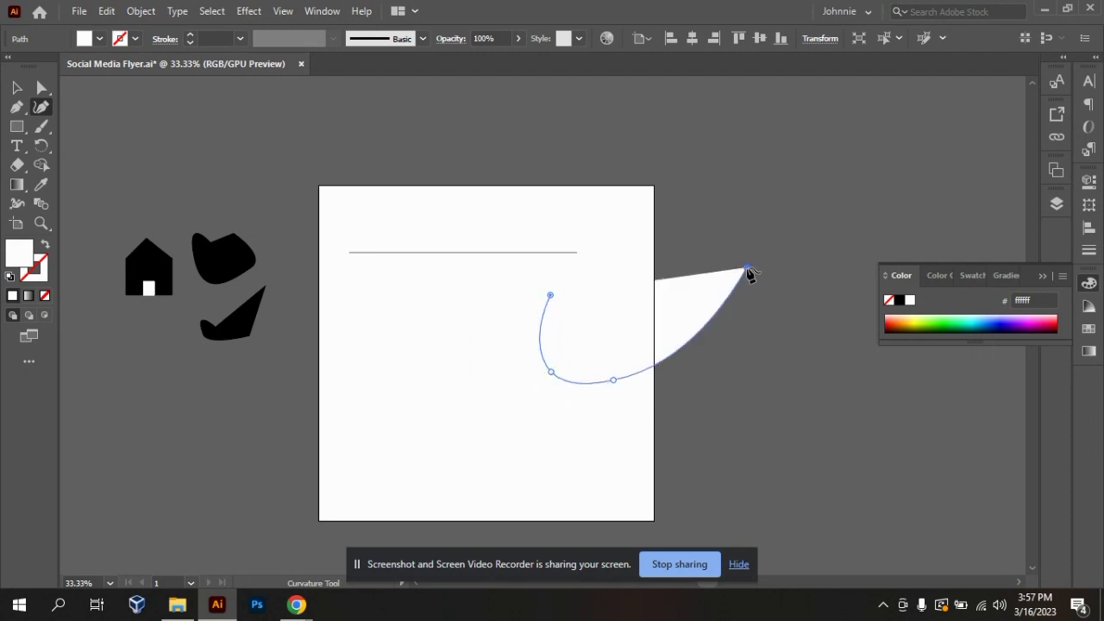
pyautogui.click(757, 195)
pyautogui.click(698, 140)
pyautogui.click(512, 148)
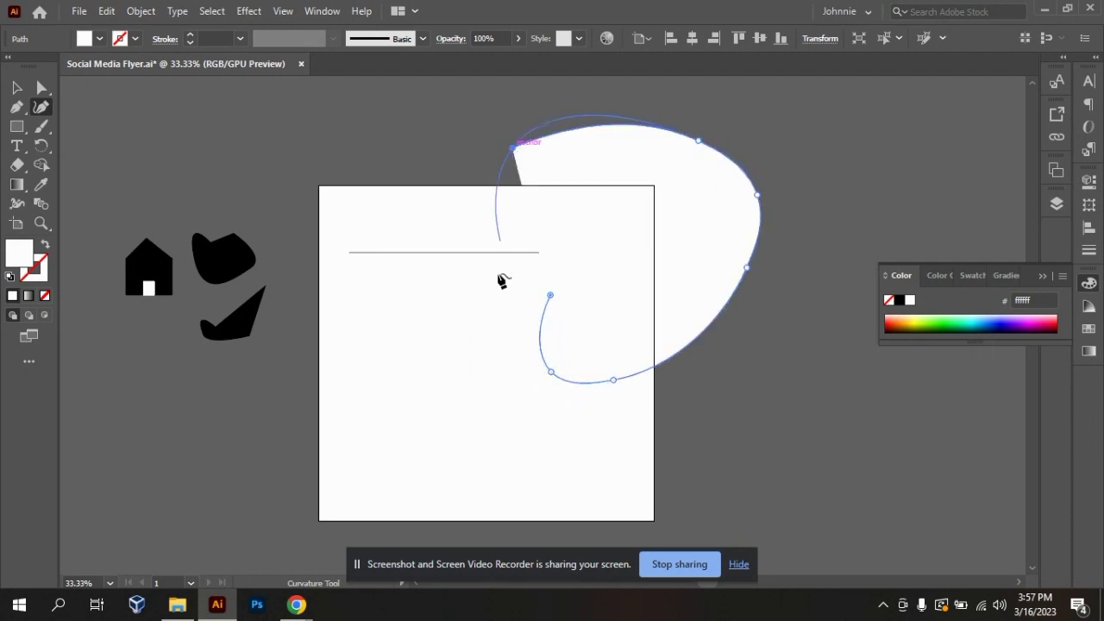
pyautogui.click(501, 315)
pyautogui.press('Escape')
pyautogui.press('Delete')
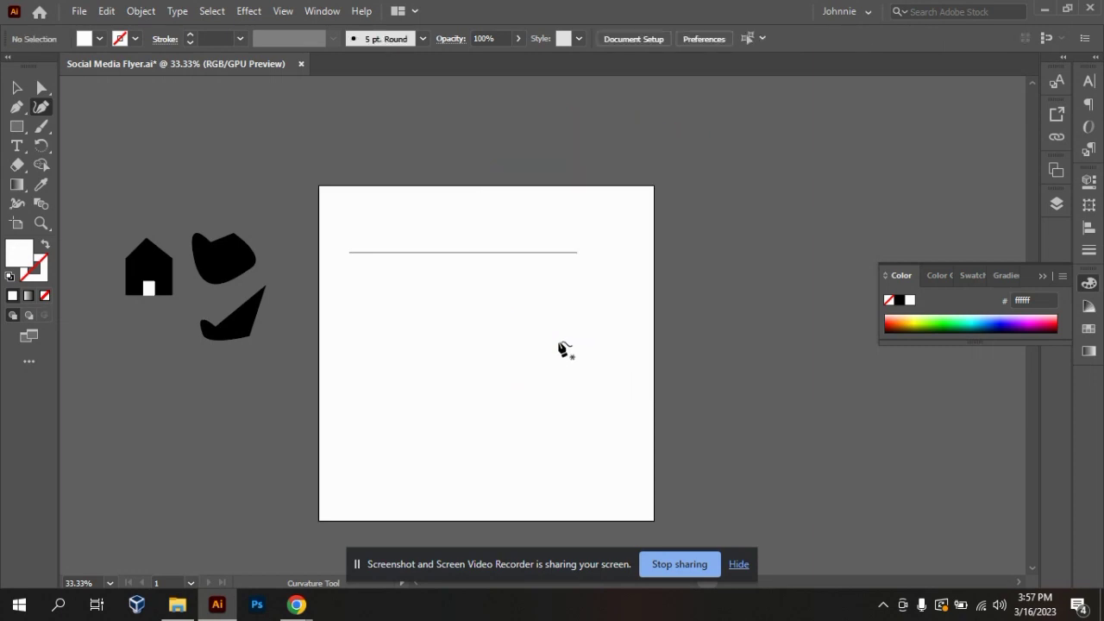
# Step: Draw a near-horizontal line below the existing one with the Curvature tool, and give it a black (000000) stroke
pyautogui.click(350, 294)
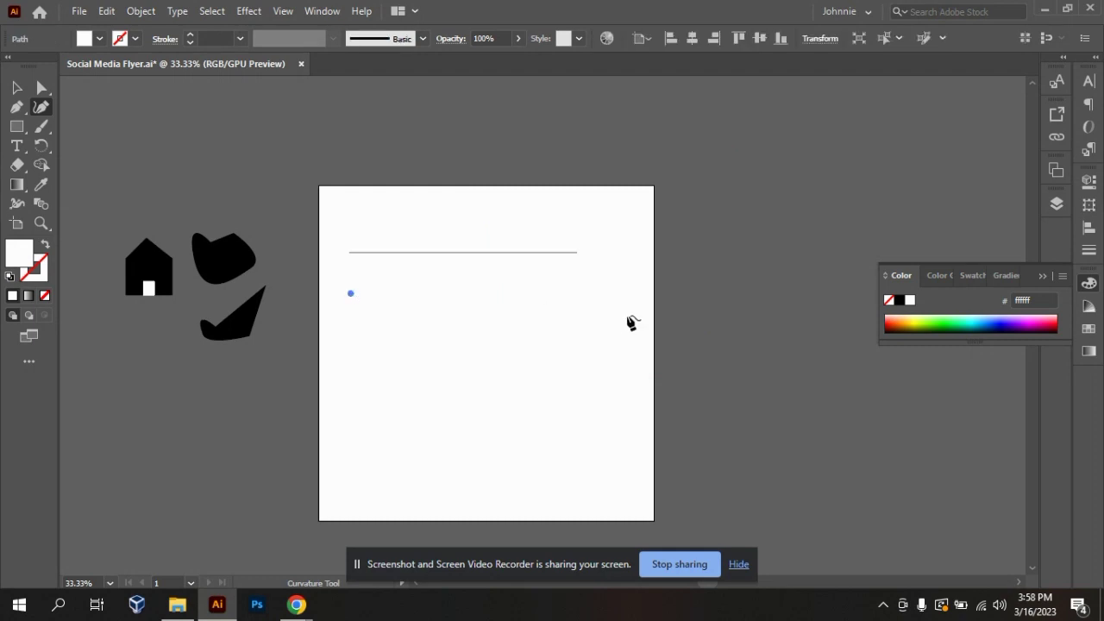
pyautogui.click(532, 293)
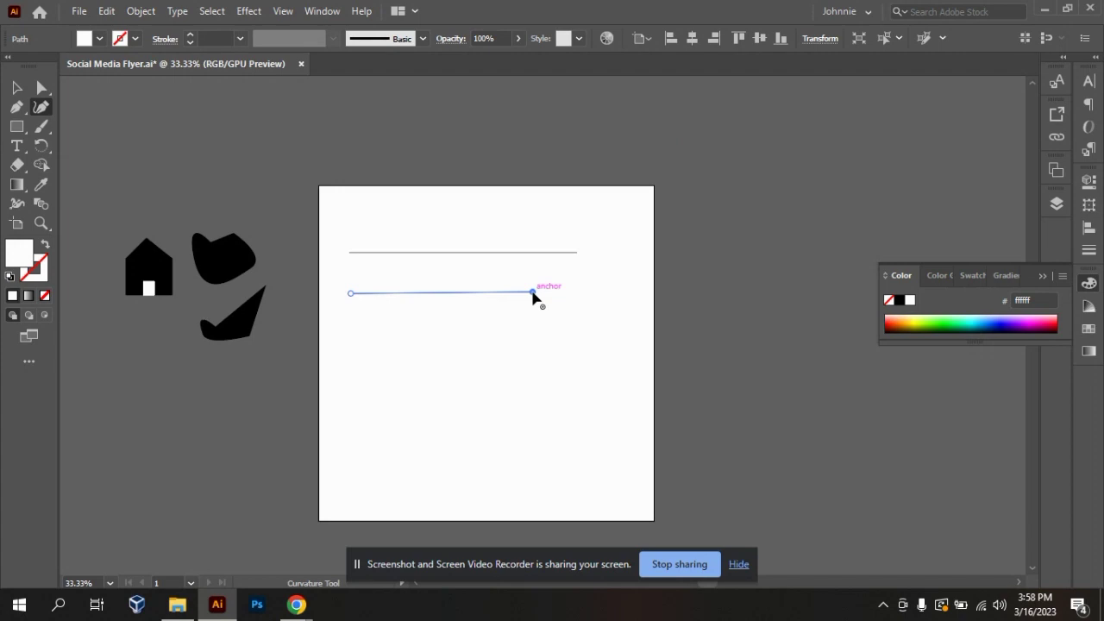
pyautogui.hotkey('ctrl', '+')
pyautogui.hotkey('ctrl', '+')
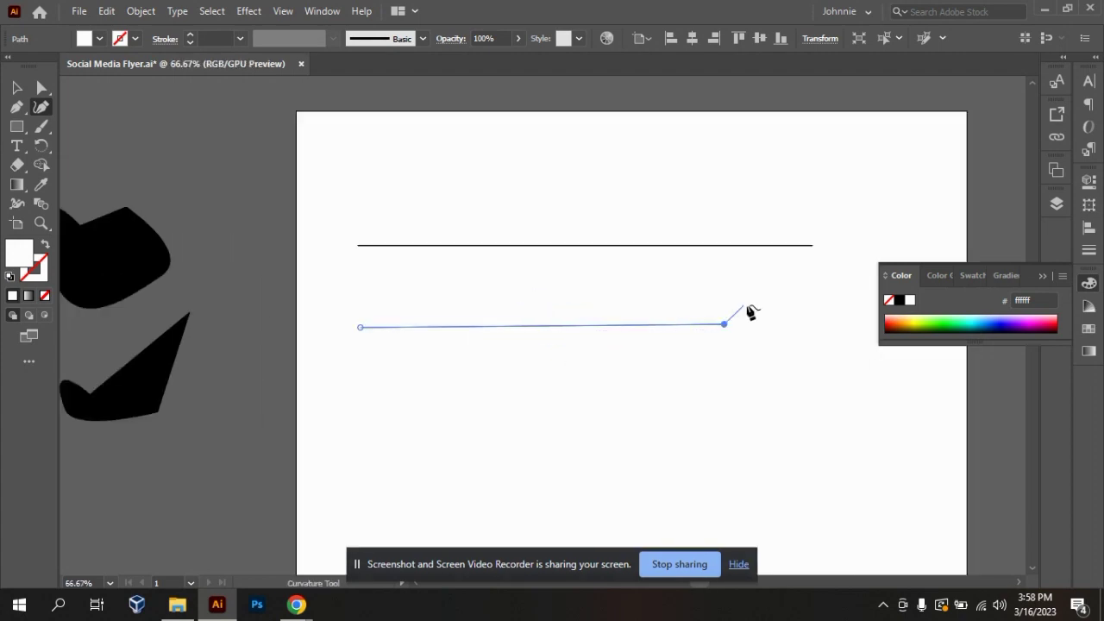
pyautogui.press('v')
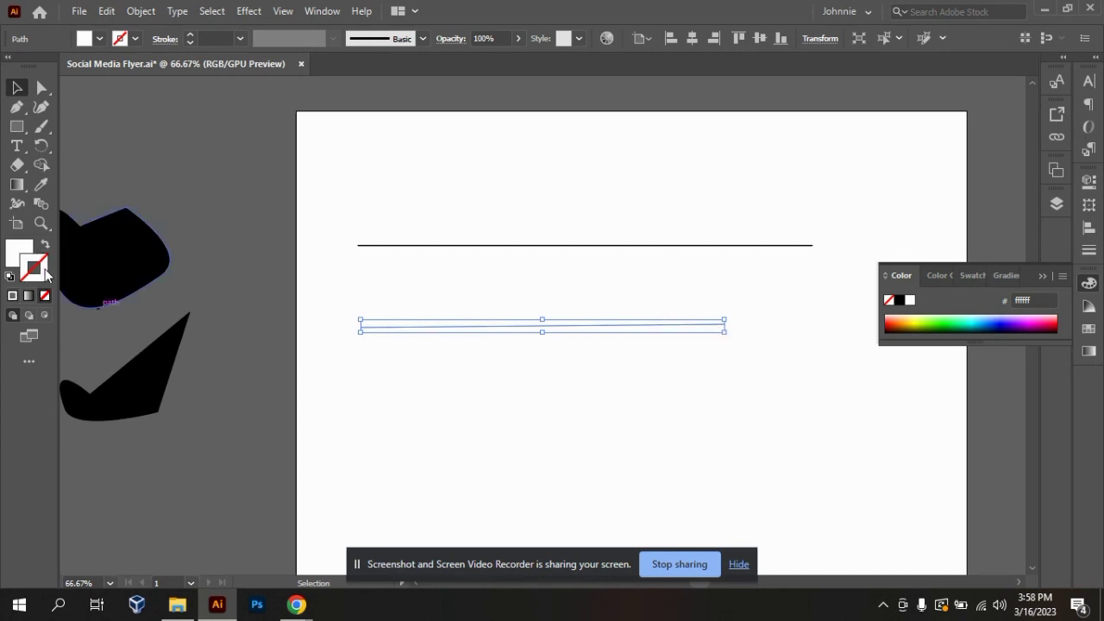
pyautogui.click(899, 299)
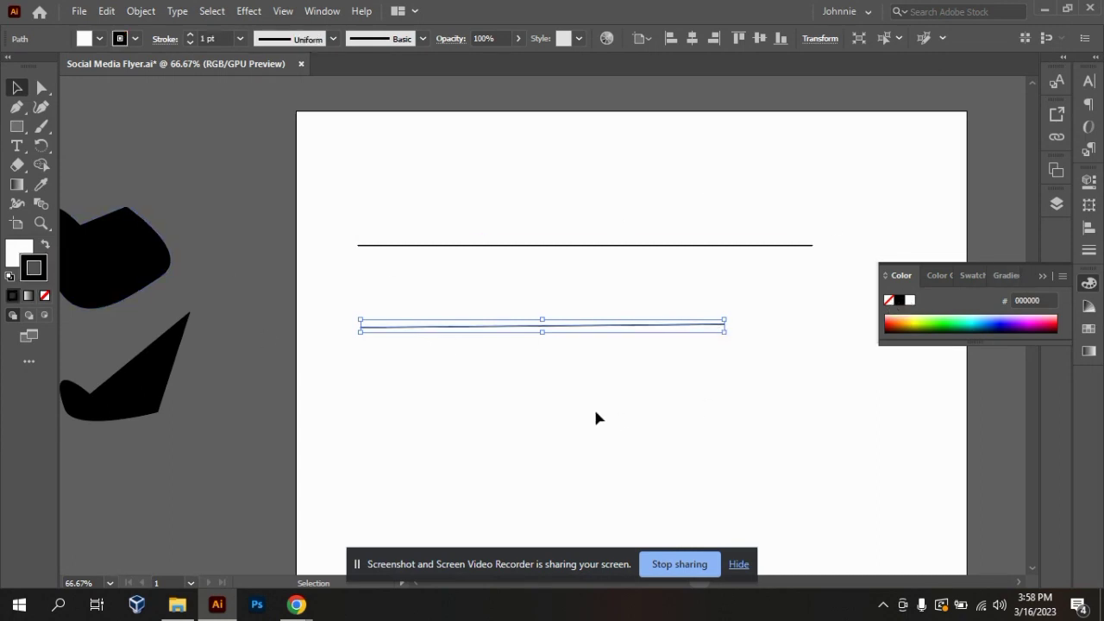
pyautogui.click(595, 413)
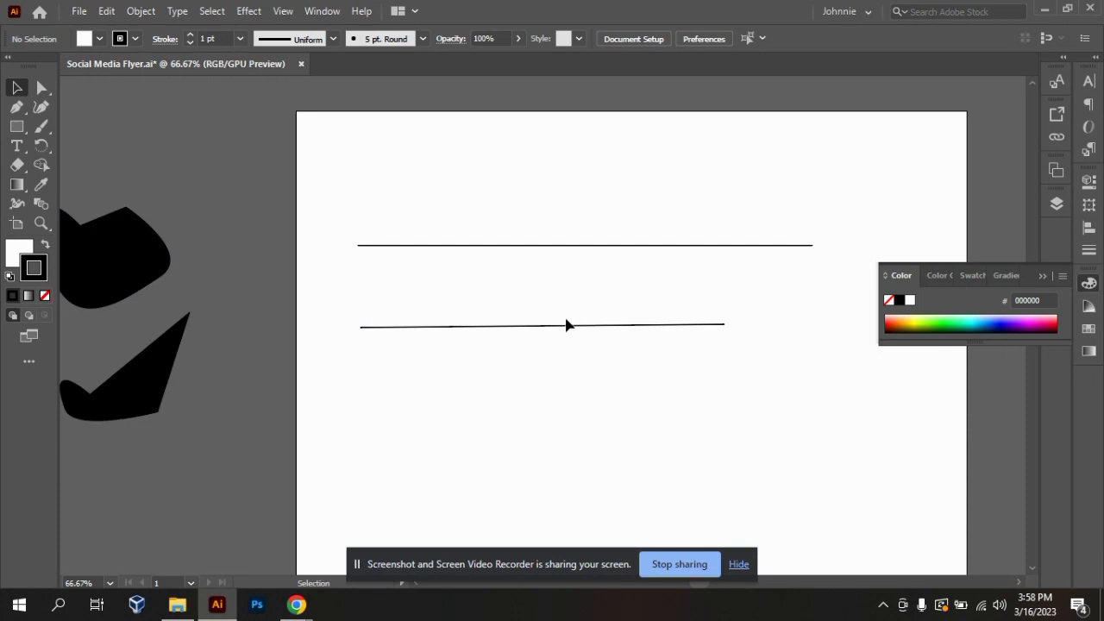
# Step: Select the lower of the two lines on the artboard and delete it
pyautogui.moveTo(374, 308); pyautogui.dragTo(762, 417)
pyautogui.click(577, 447)
pyautogui.moveTo(340, 303); pyautogui.dragTo(894, 372)
pyautogui.press('Delete')
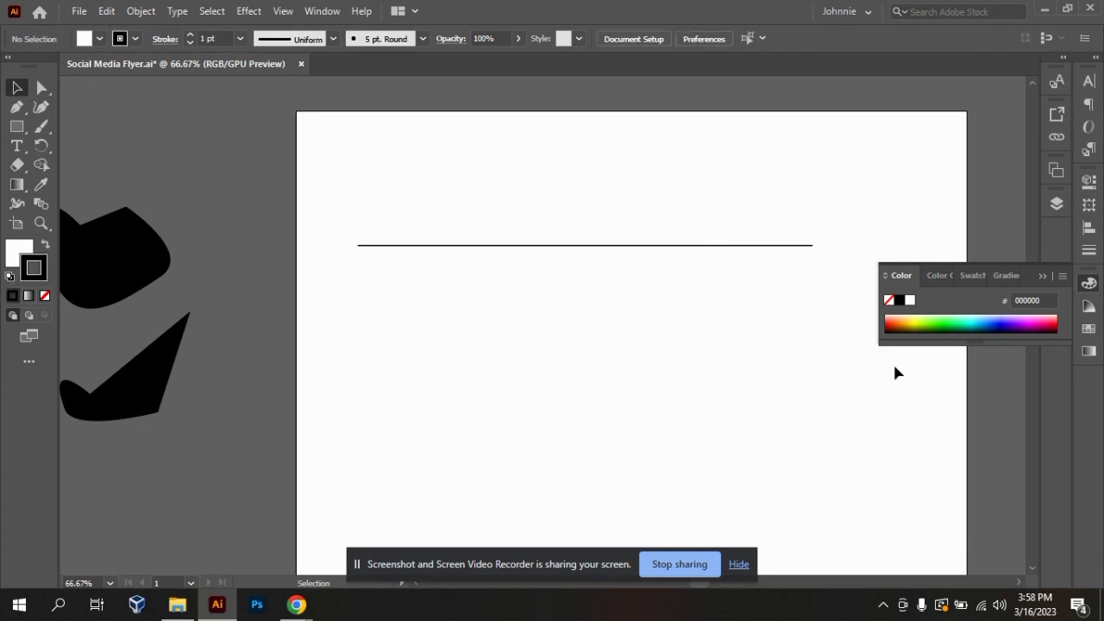
# Step: Draw a closed, rounded four-point shape below the line with the Curvature tool
pyautogui.hotkey('ctrl', '-')
pyautogui.hotkey('ctrl', '-')
pyautogui.hotkey('ctrl', '+')
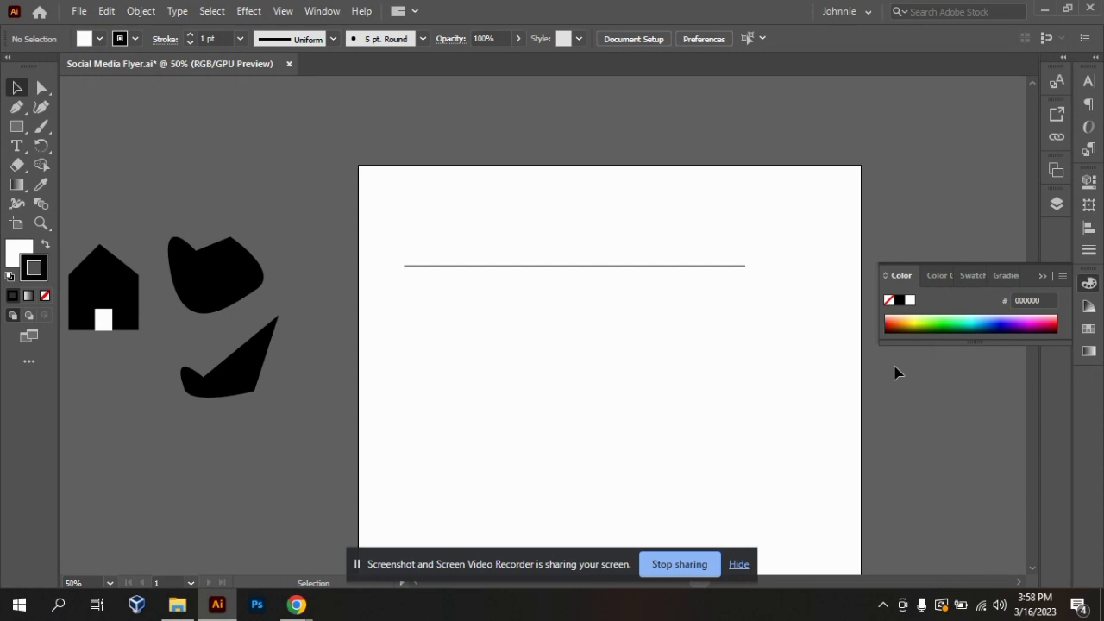
pyautogui.click(41, 107)
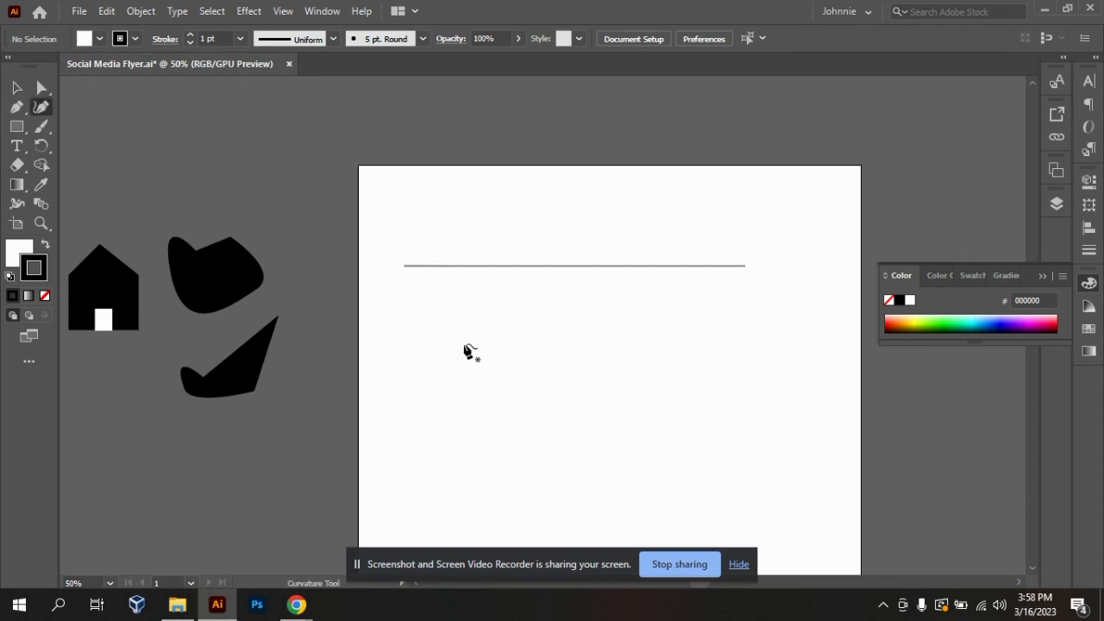
pyautogui.click(569, 348)
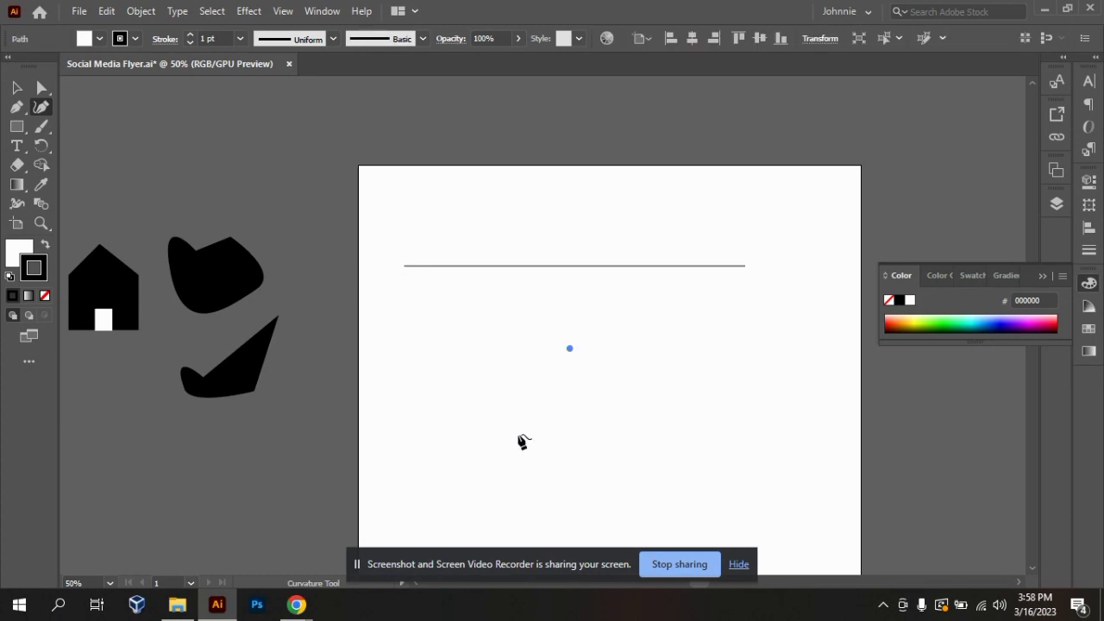
pyautogui.click(486, 409)
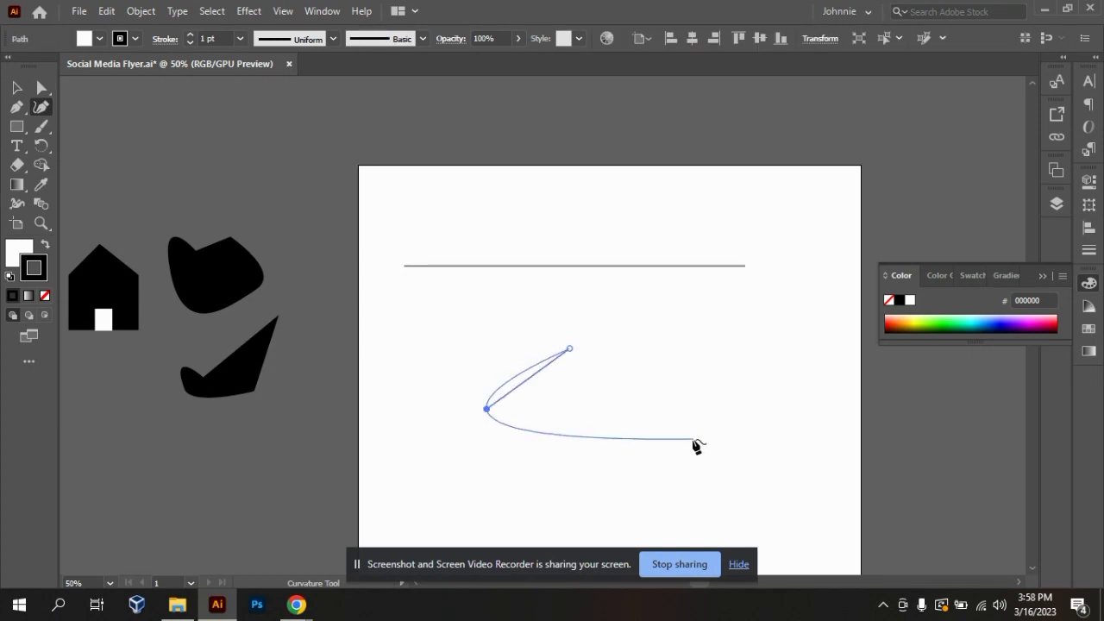
pyautogui.click(692, 423)
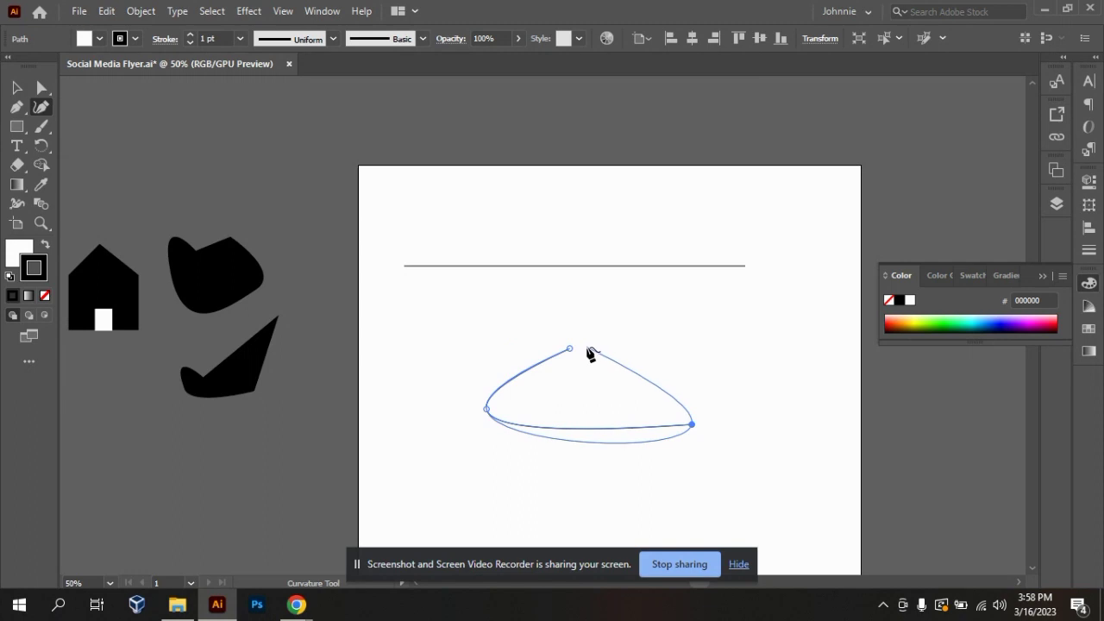
pyautogui.click(679, 344)
pyautogui.click(570, 348)
# Step: Undo every point of the rounded Curvature tool shape, leaving only the line on the artboard
pyautogui.hotkey('ctrl', 'z')
pyautogui.hotkey('ctrl', 'z')
pyautogui.hotkey('ctrl', 'z')
pyautogui.hotkey('ctrl', 'z')
pyautogui.hotkey('ctrl', 'z')
pyautogui.hotkey('ctrl', 'z')
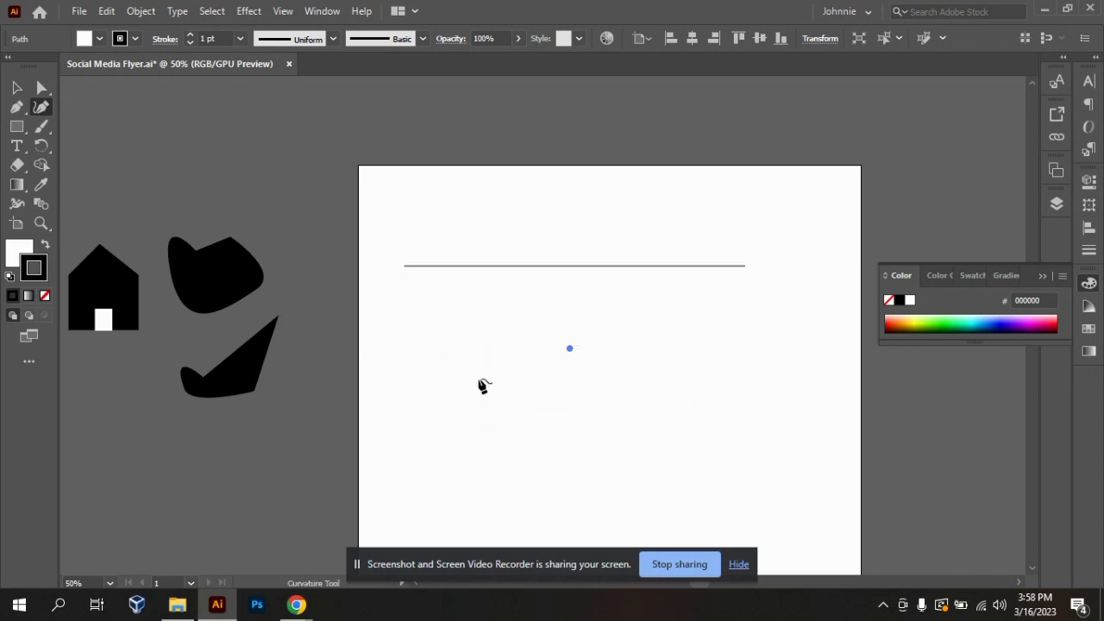
pyautogui.hotkey('ctrl', 'z')
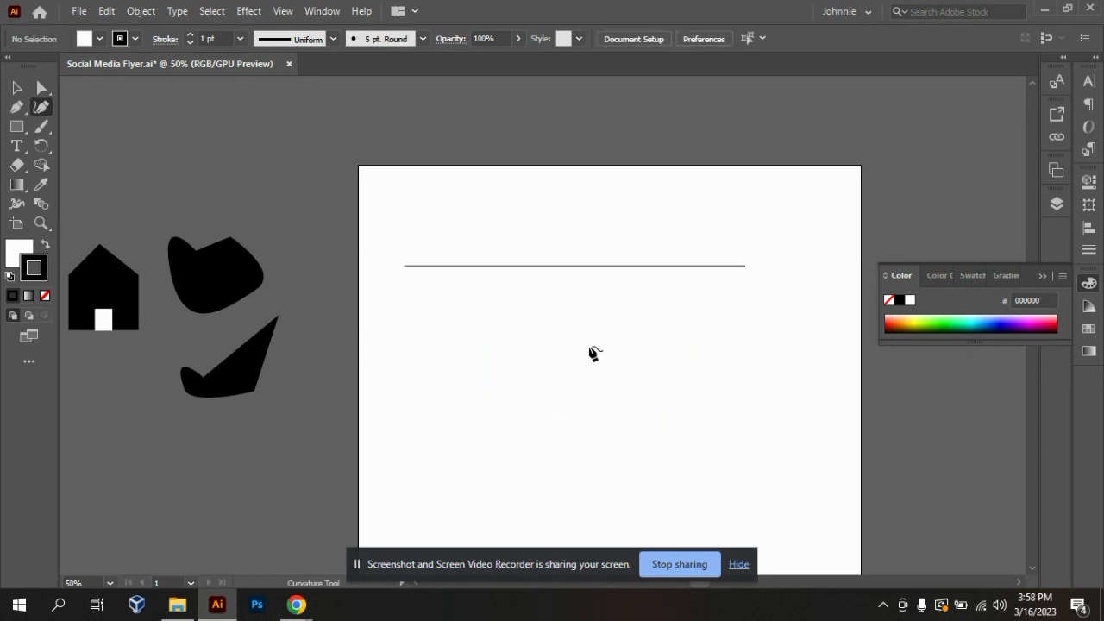
pyautogui.click(539, 341)
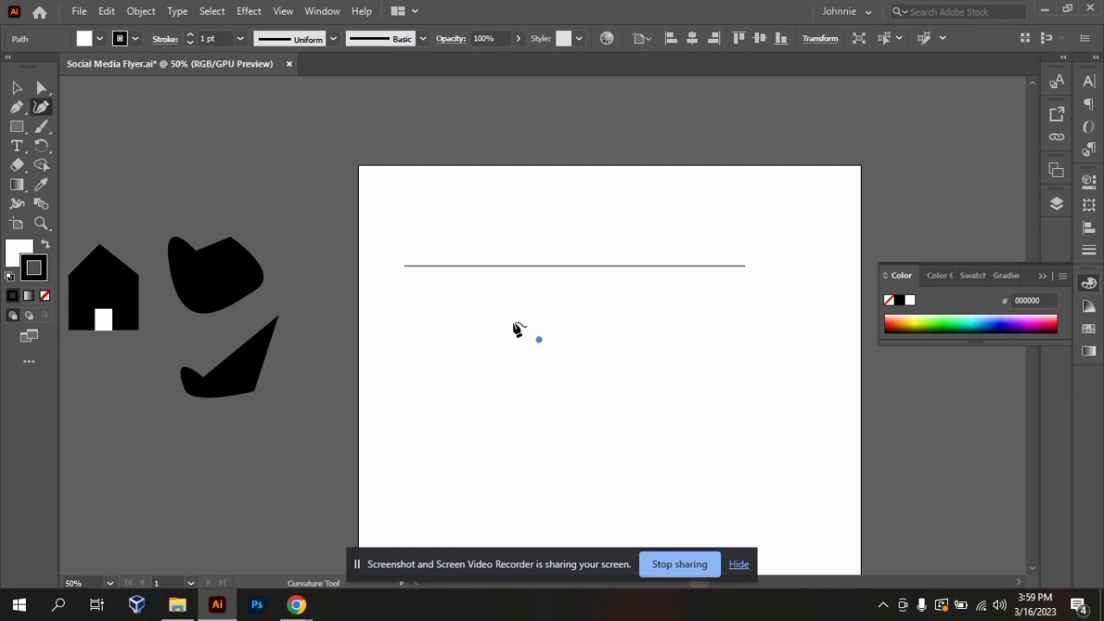
pyautogui.press('v')
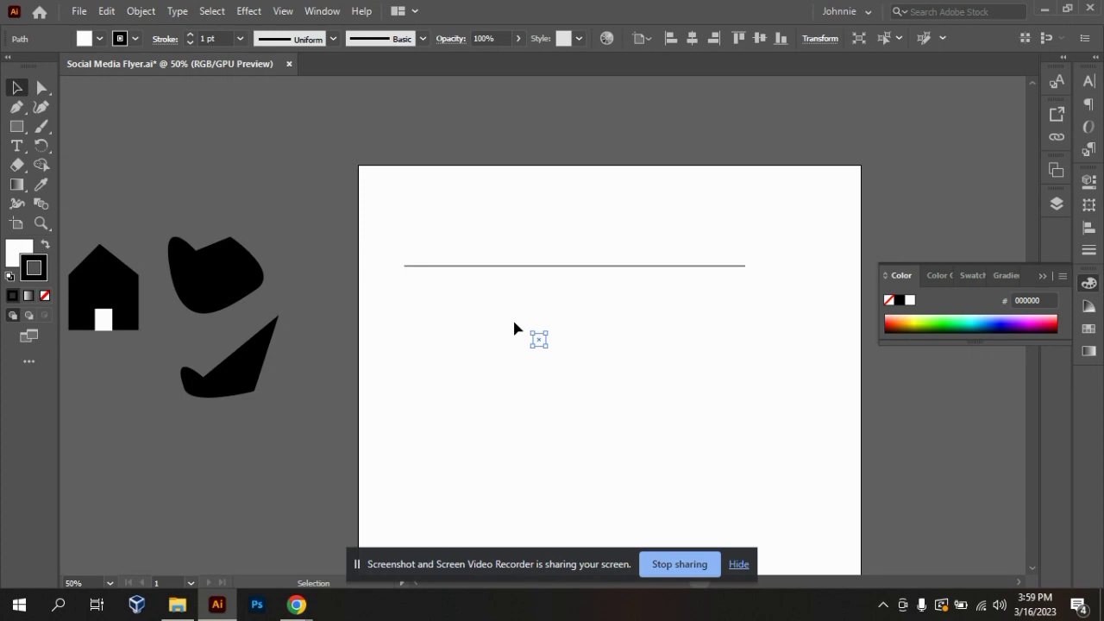
pyautogui.press('Delete')
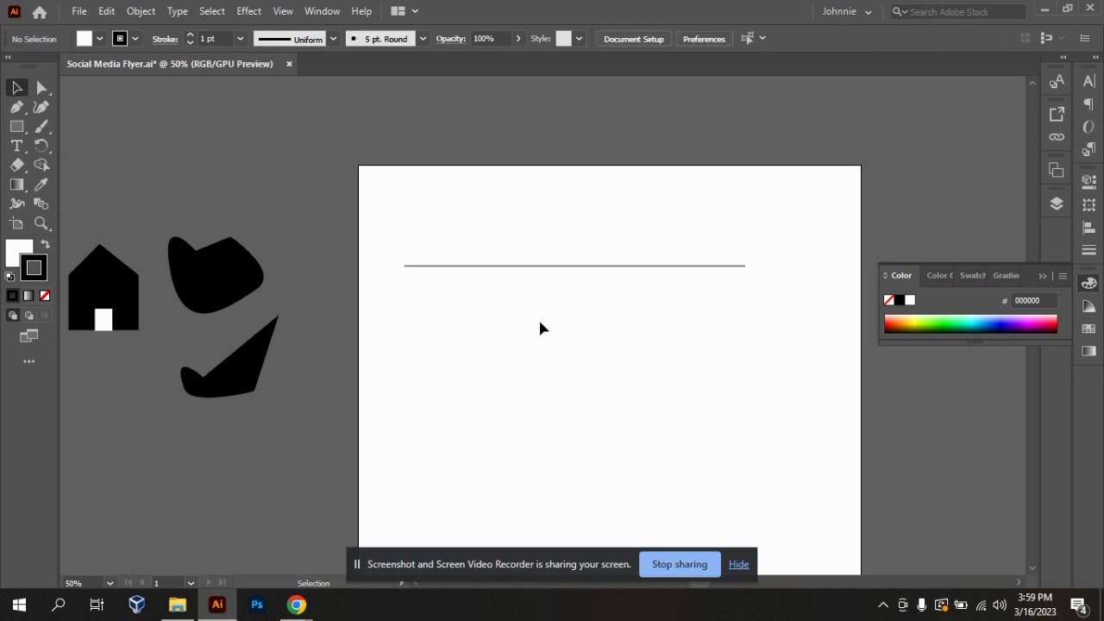
# Step: Draw an ellipse about 342 px wide and 168 px high below the line on the artboard
pyautogui.rightClick(17, 127)
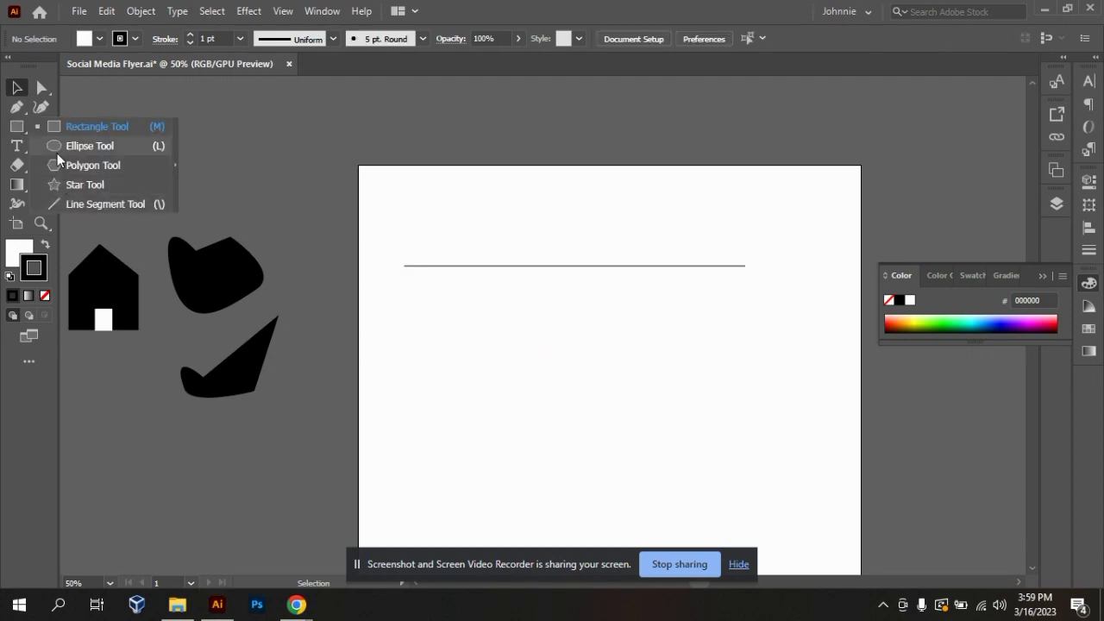
pyautogui.click(62, 148)
pyautogui.moveTo(463, 353); pyautogui.dragTo(582, 387)
pyautogui.hotkey('ctrl', 'z')
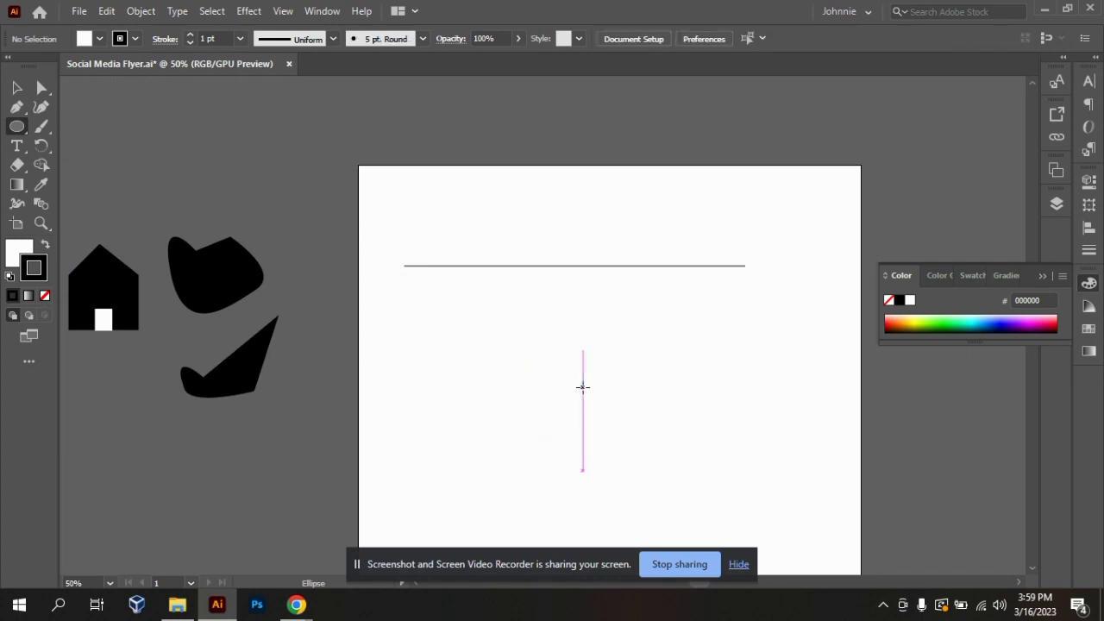
pyautogui.moveTo(463, 347); pyautogui.dragTo(681, 454)
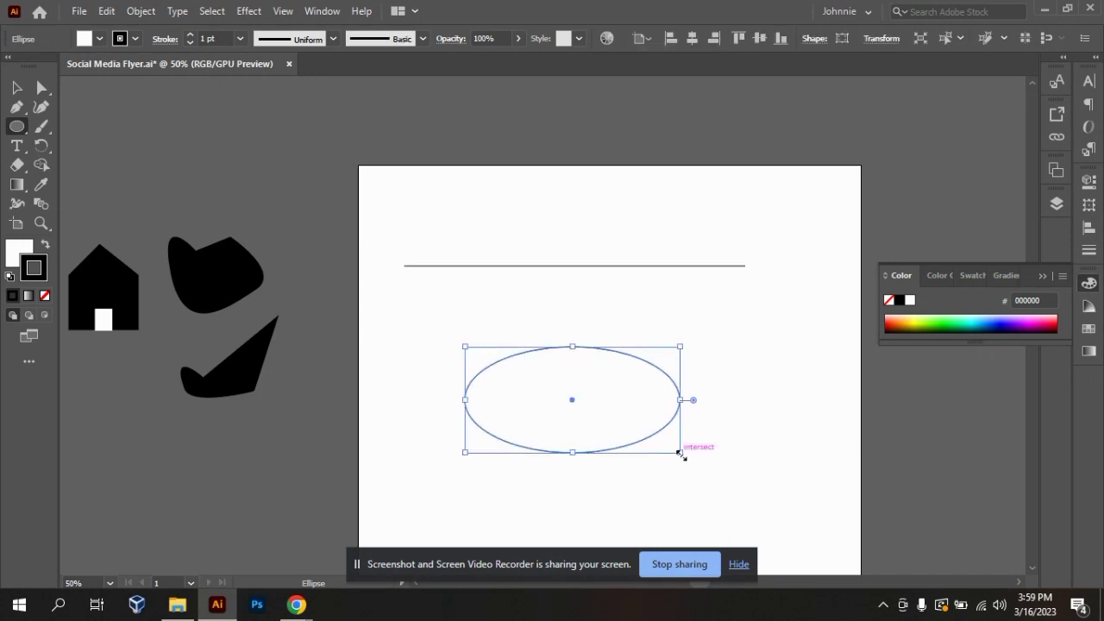
# Step: Turn on Dashed Line for the ellipse's stroke in its Appearance settings, with a 12 pt dash
pyautogui.click(16, 88)
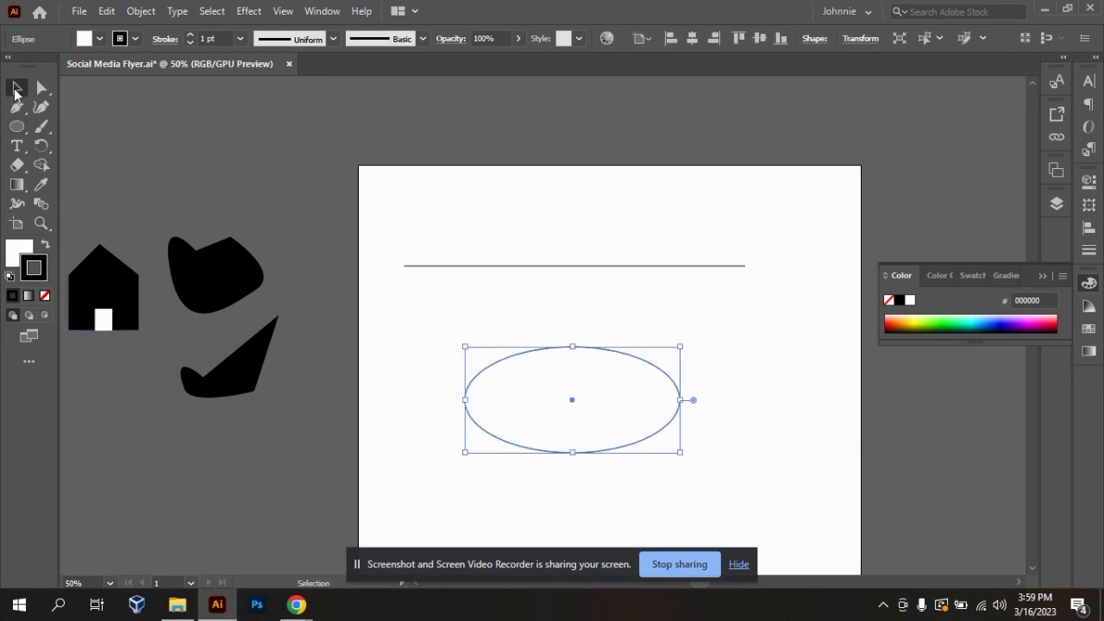
pyautogui.click(1088, 188)
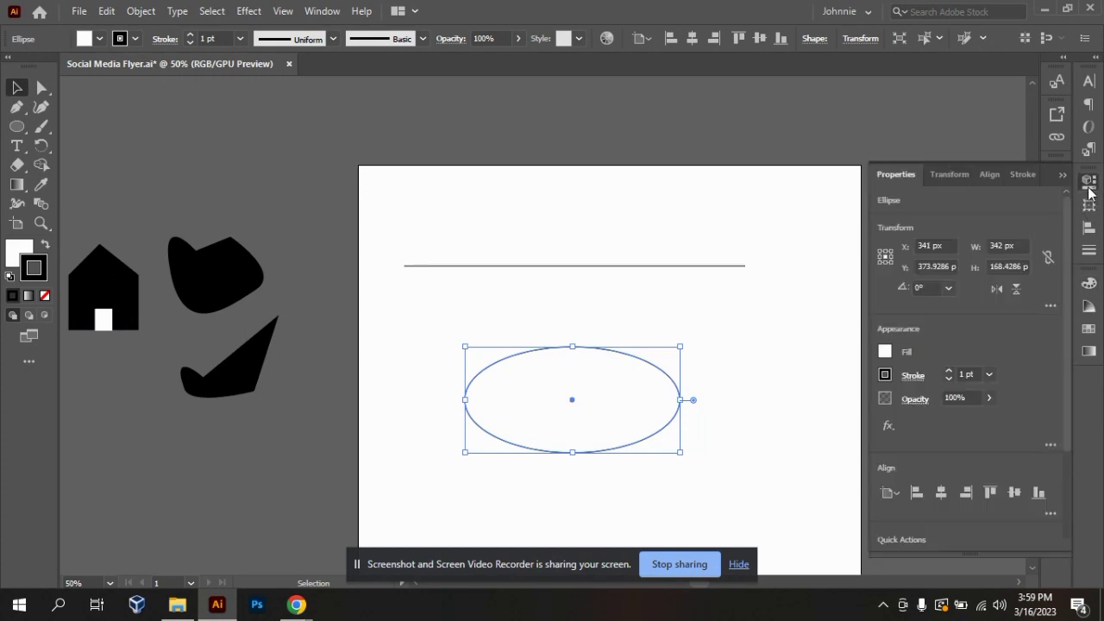
pyautogui.click(884, 375)
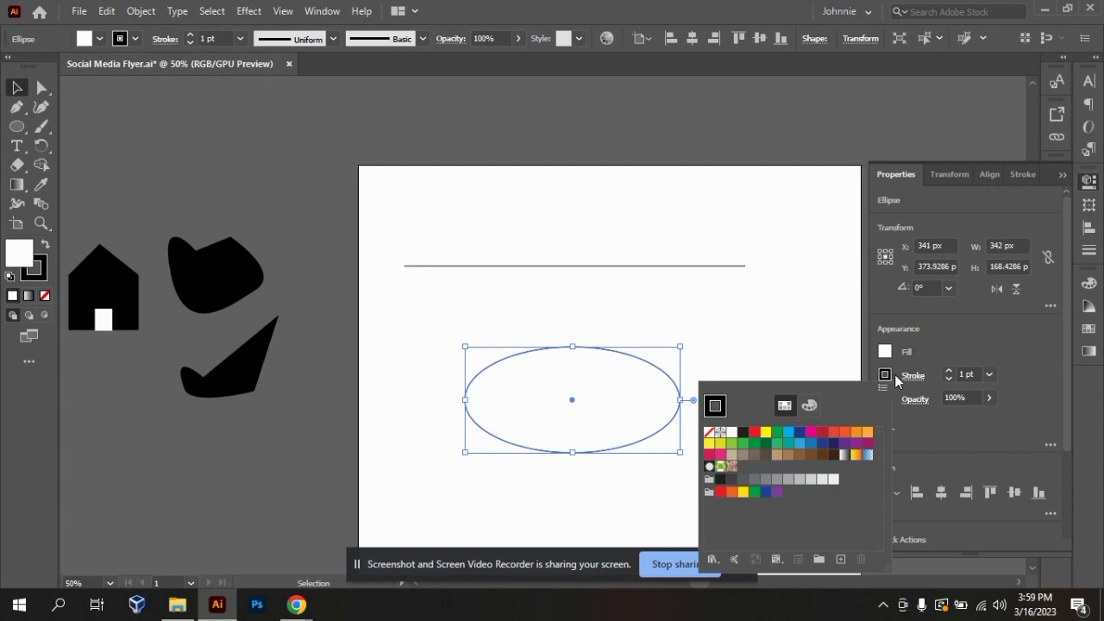
pyautogui.click(923, 350)
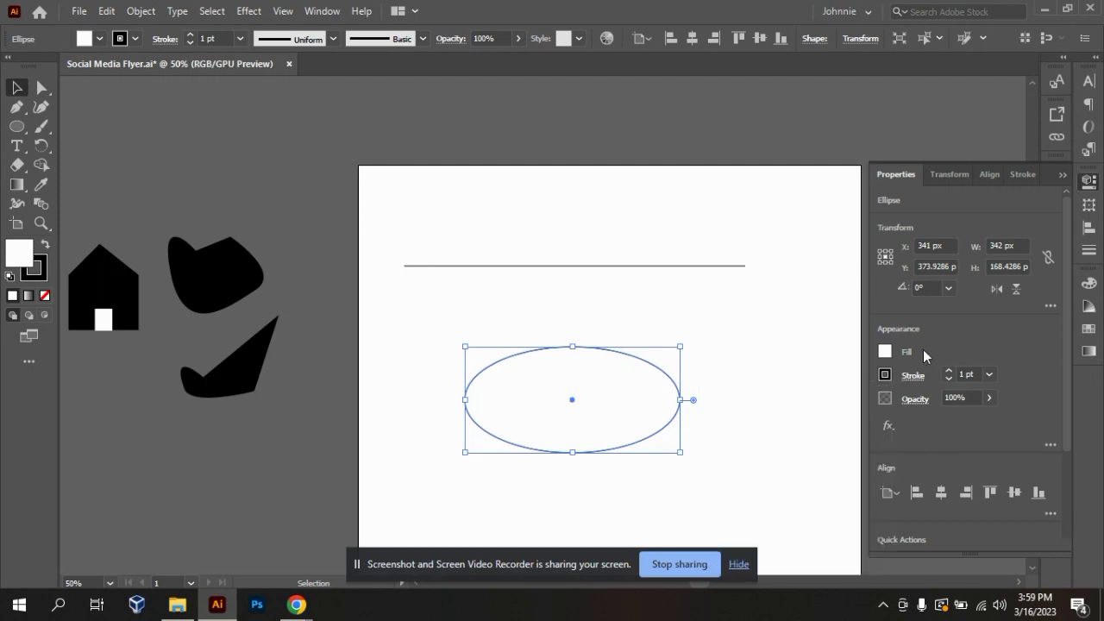
pyautogui.click(1050, 444)
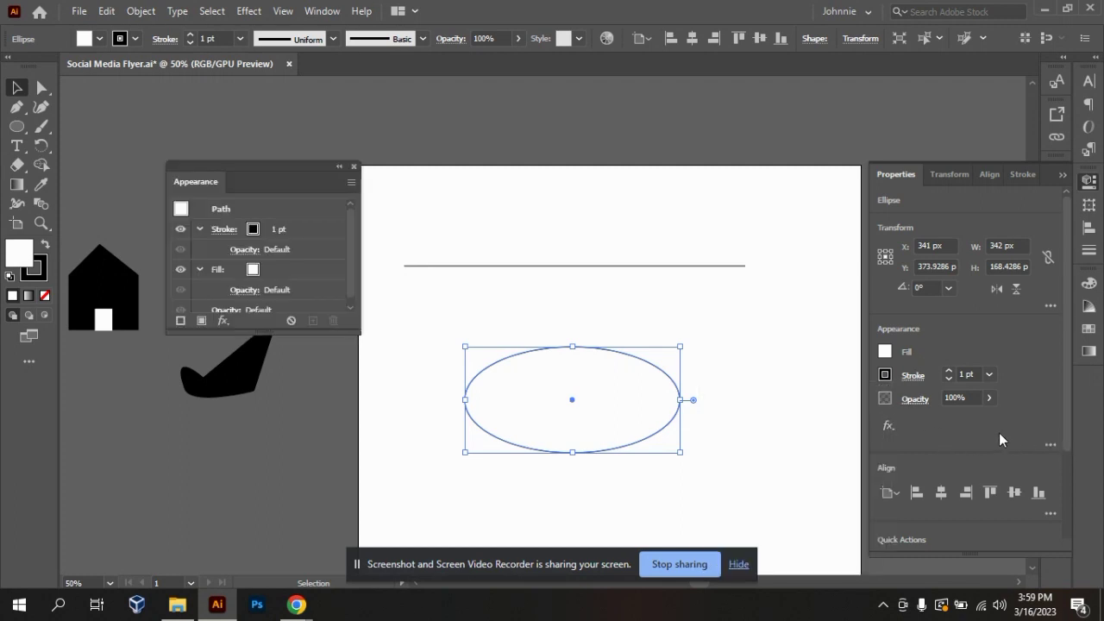
pyautogui.click(223, 230)
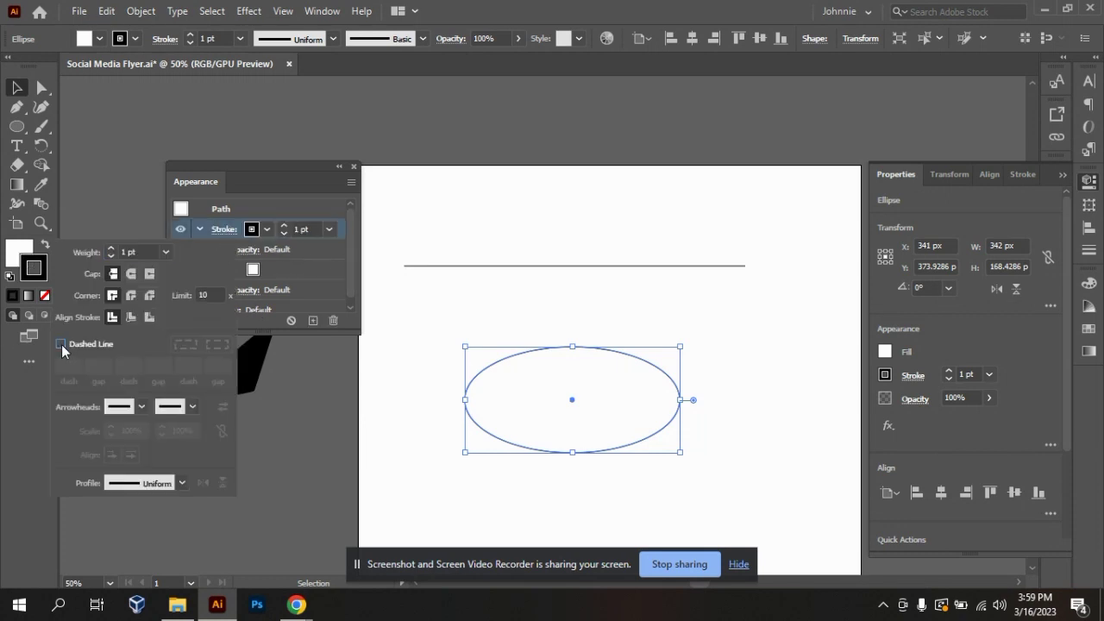
pyautogui.click(60, 343)
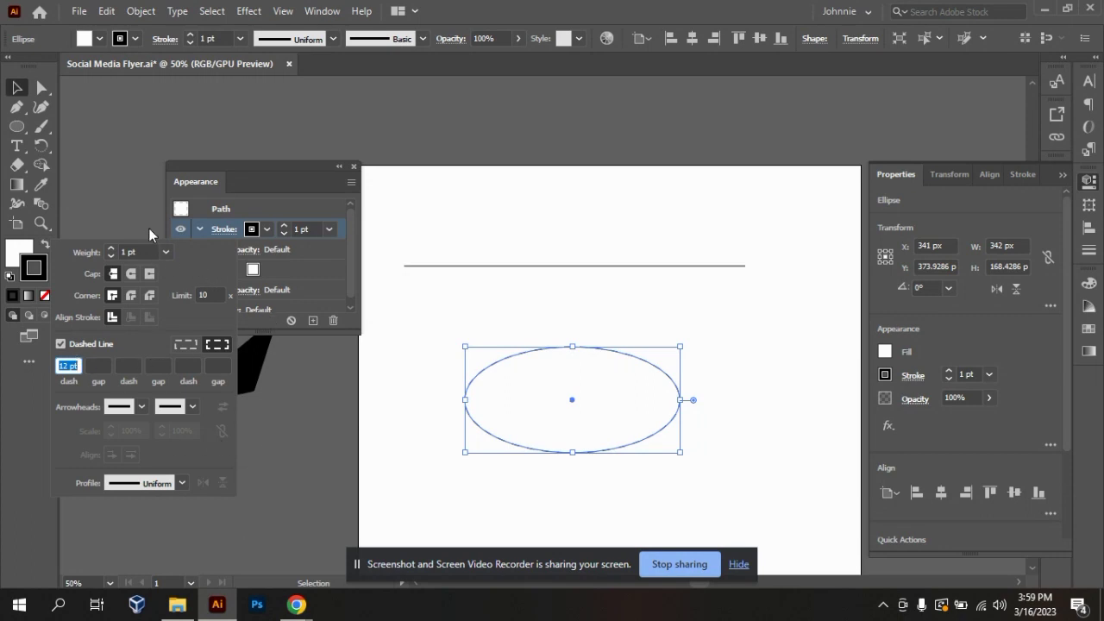
# Step: Collapse the Appearance settings and set the ellipse's stroke weight to 5 pt
pyautogui.click(337, 167)
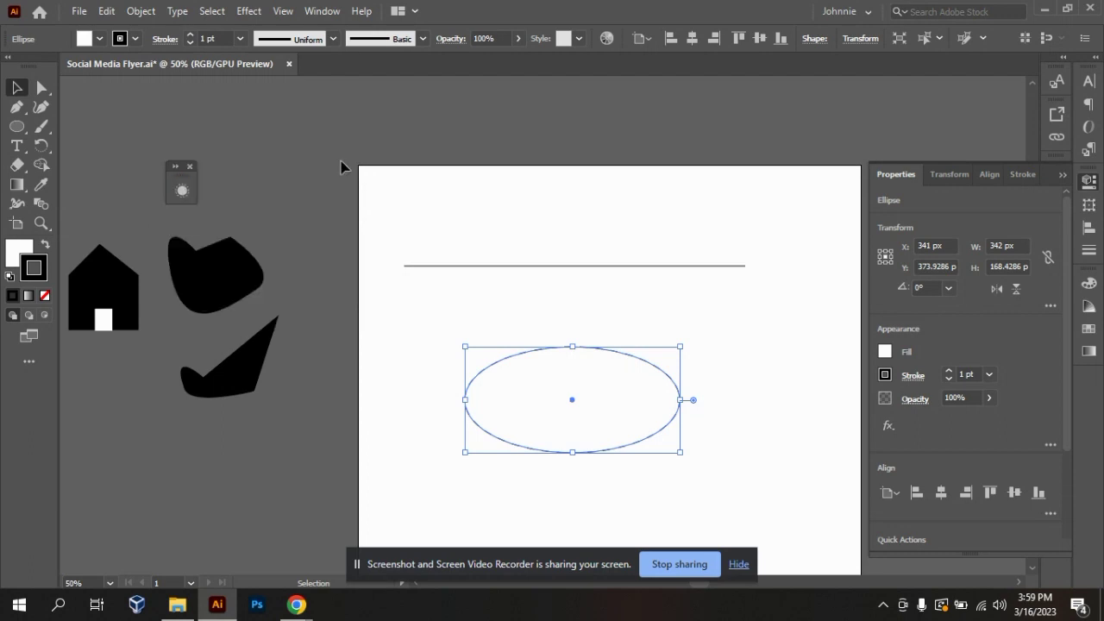
pyautogui.click(230, 37)
pyautogui.write('5')
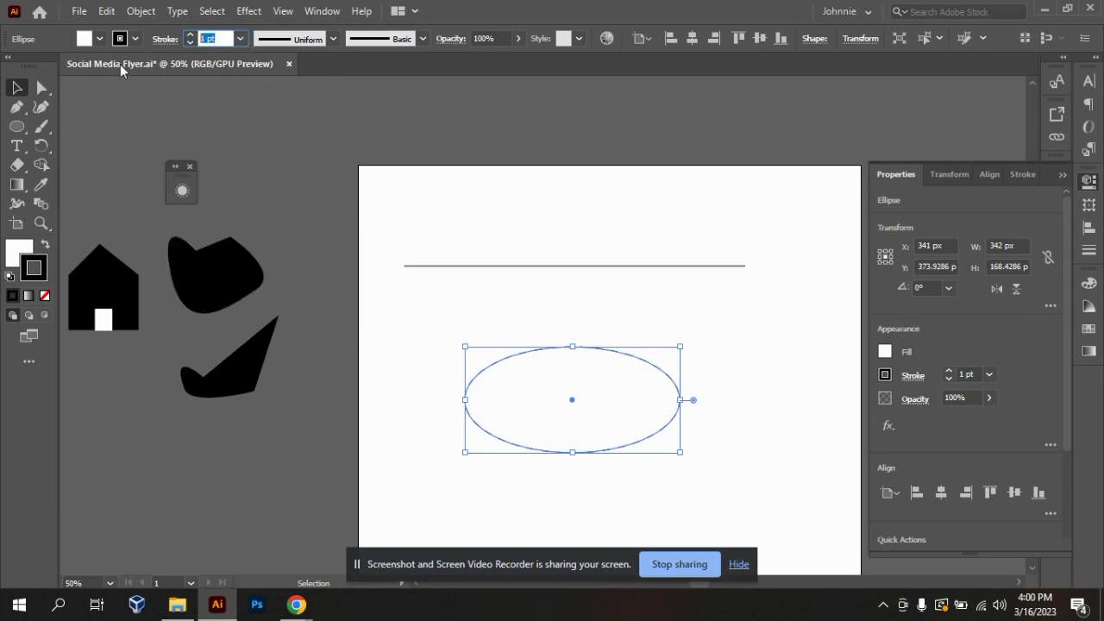
pyautogui.press('Return')
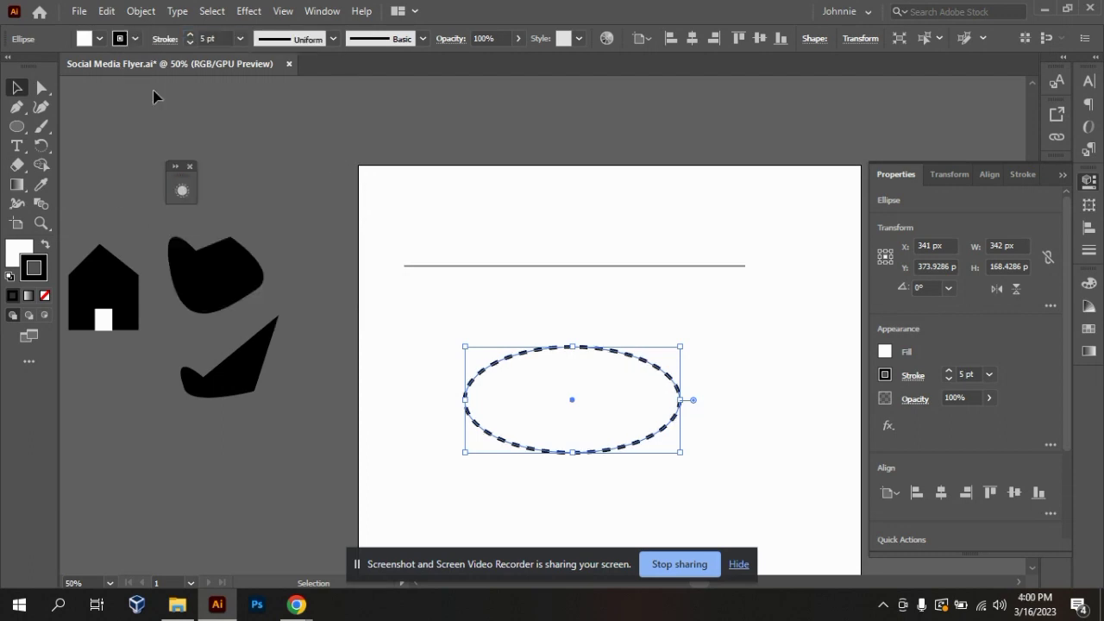
# Step: Move the dashed ellipse up towards the line, to about X 335 px and Y 330 px, and deselect it
pyautogui.click(756, 287)
pyautogui.moveTo(425, 338); pyautogui.dragTo(786, 439)
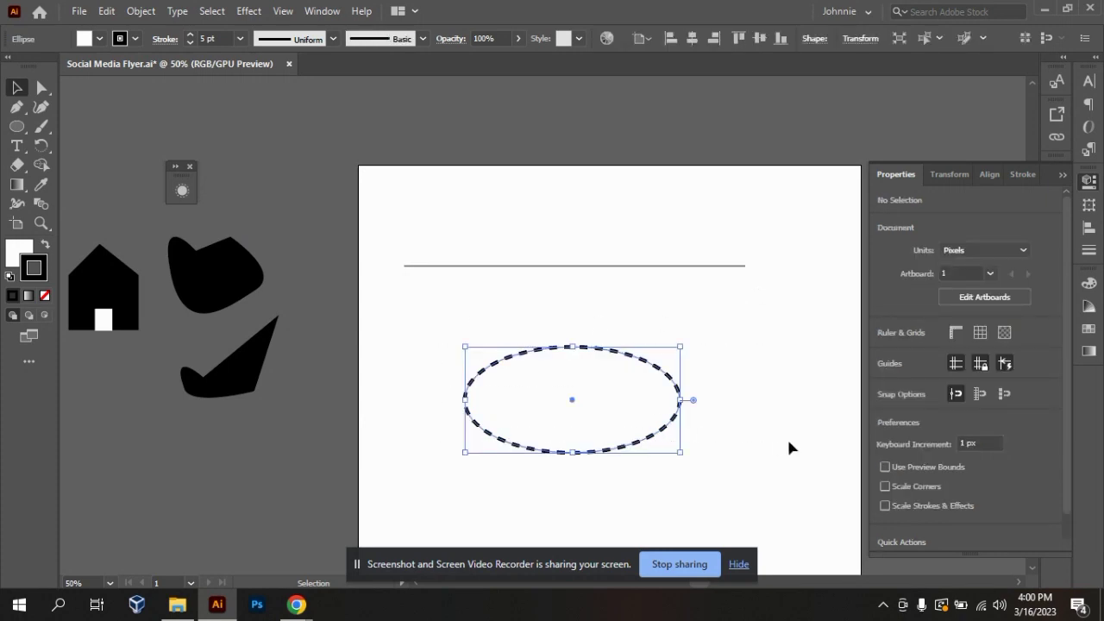
pyautogui.press('a')
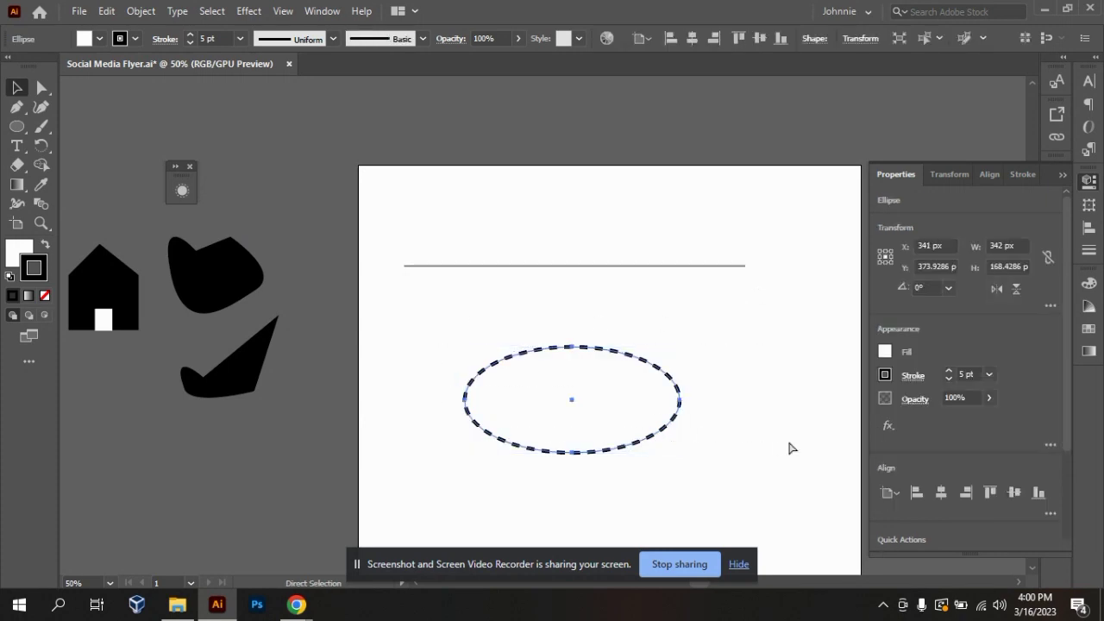
pyautogui.hotkey('ctrl', '-')
pyautogui.hotkey('ctrl', '+')
pyautogui.hotkey('ctrl', '+')
pyautogui.press('v')
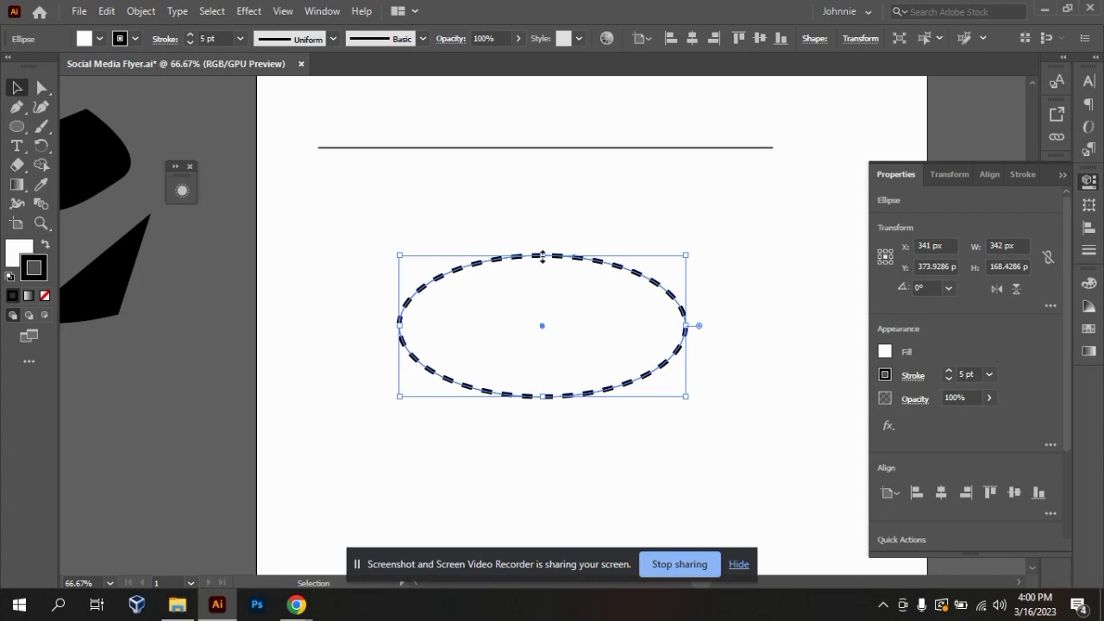
pyautogui.click(511, 225)
pyautogui.moveTo(516, 256); pyautogui.dragTo(514, 220)
pyautogui.click(723, 325)
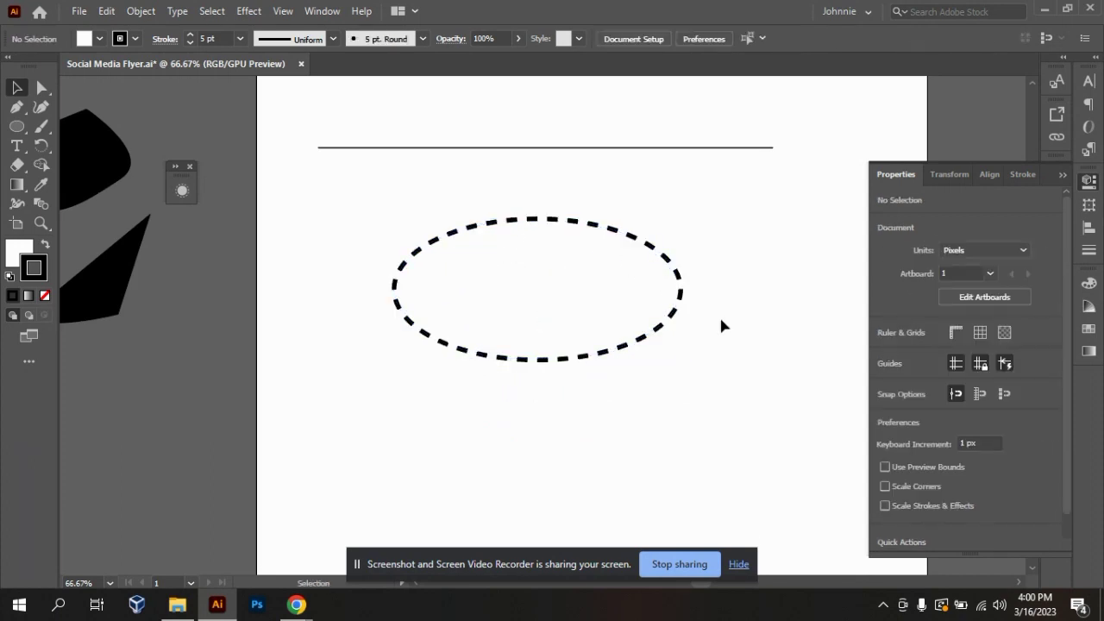
# Step: Try to edit the upper edge of the dashed ellipse with the Curvature tool
pyautogui.click(41, 106)
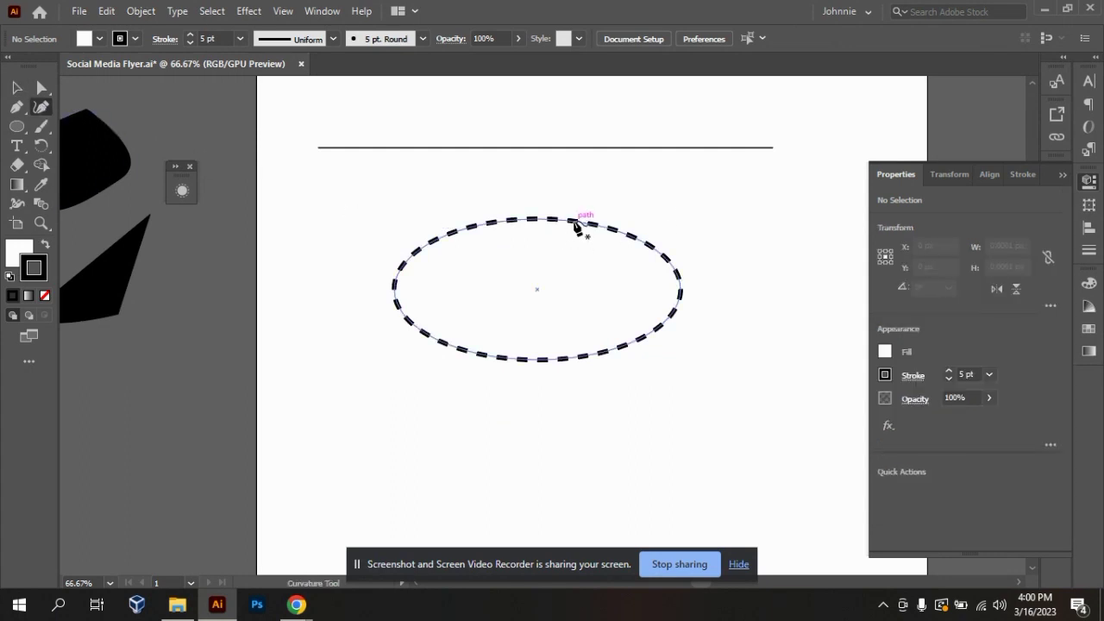
pyautogui.click(576, 226)
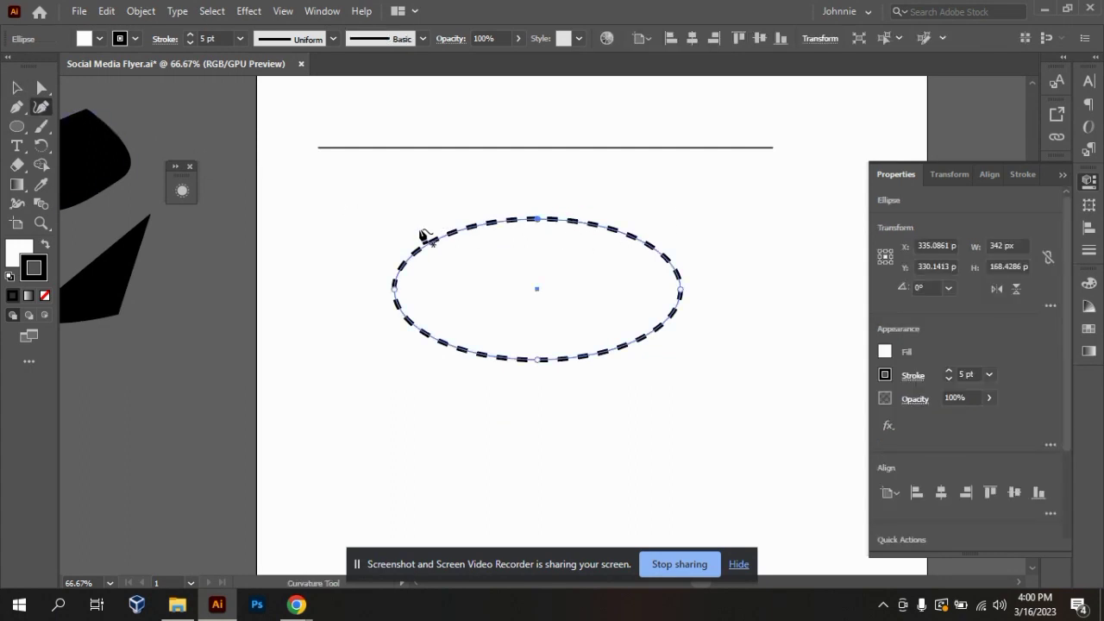
pyautogui.keyDown('ctrl'); pyautogui.click(419, 231); pyautogui.keyUp('ctrl')
pyautogui.click(16, 87)
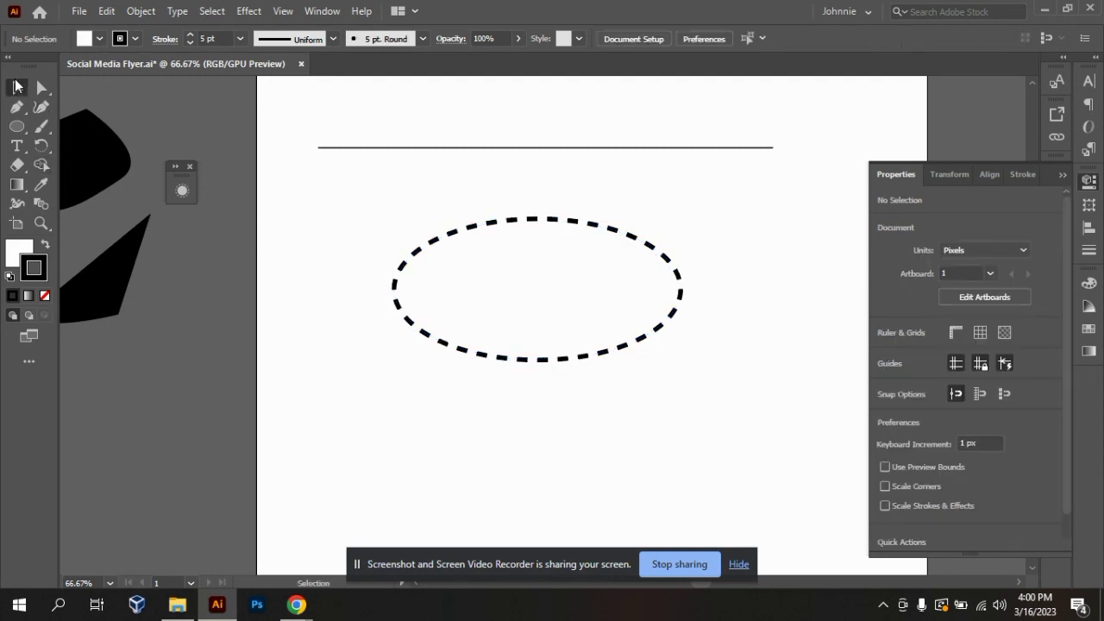
pyautogui.rightClick(488, 224)
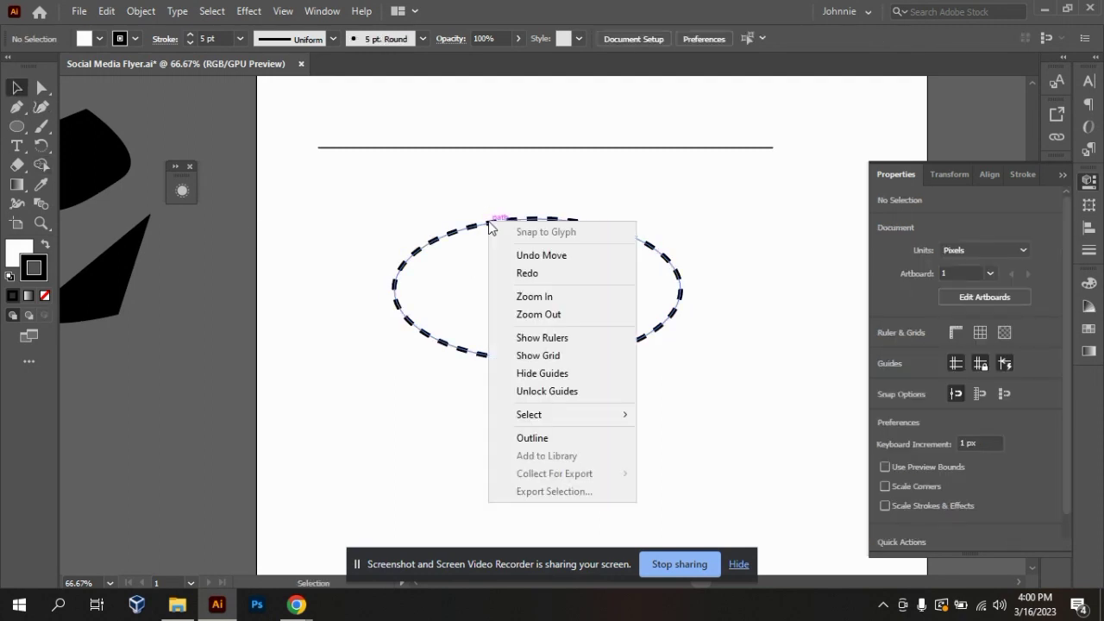
pyautogui.click(354, 341)
pyautogui.click(595, 233)
pyautogui.rightClick(596, 236)
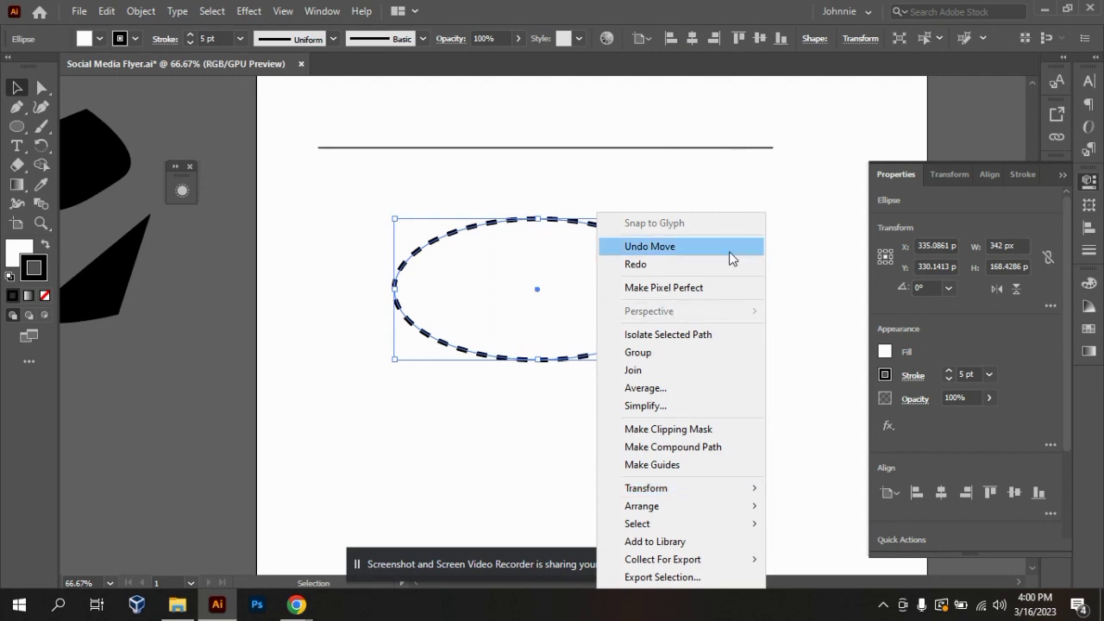
pyautogui.click(429, 372)
pyautogui.moveTo(566, 406); pyautogui.dragTo(440, 115)
pyautogui.click(559, 425)
pyautogui.moveTo(611, 419); pyautogui.dragTo(359, 235)
pyautogui.hotkey('ctrl', '1')
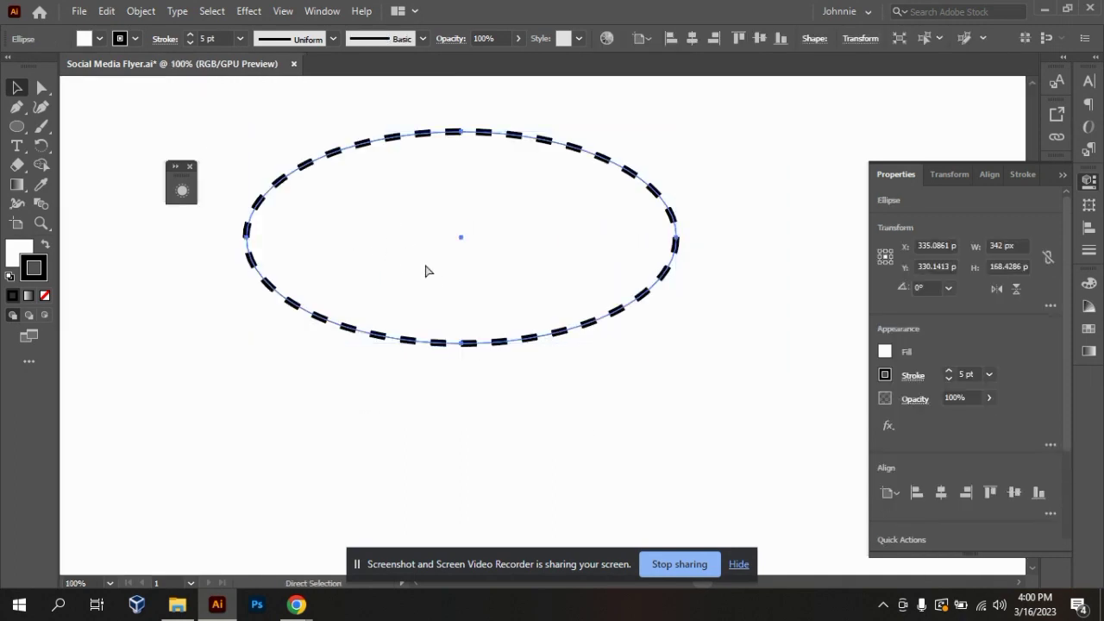
pyautogui.hotkey('ctrl', '-')
pyautogui.hotkey('ctrl', '-')
pyautogui.hotkey('ctrl', '-')
pyautogui.hotkey('ctrl', '-')
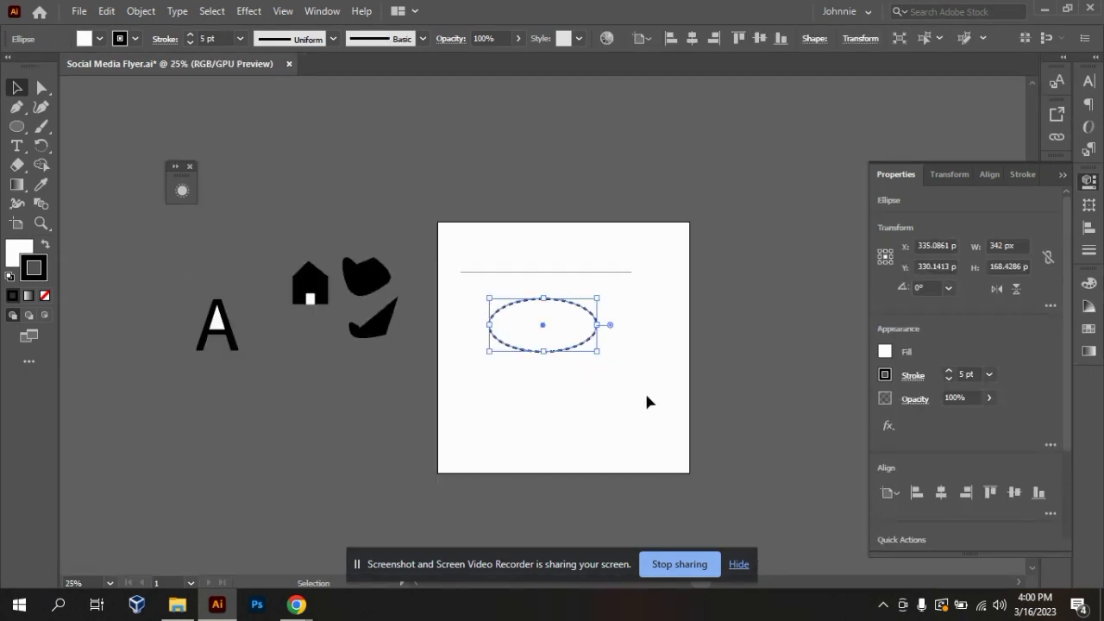
pyautogui.click(646, 396)
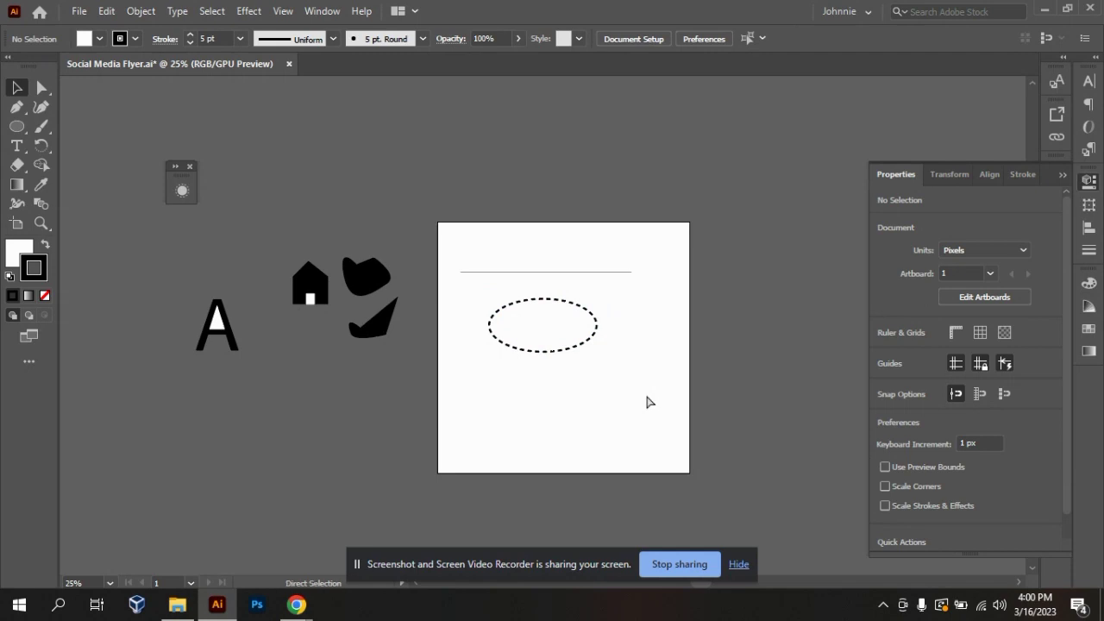
pyautogui.hotkey('ctrl', '+')
pyautogui.hotkey('ctrl', '+')
pyautogui.click(606, 370)
pyautogui.rightClick(607, 370)
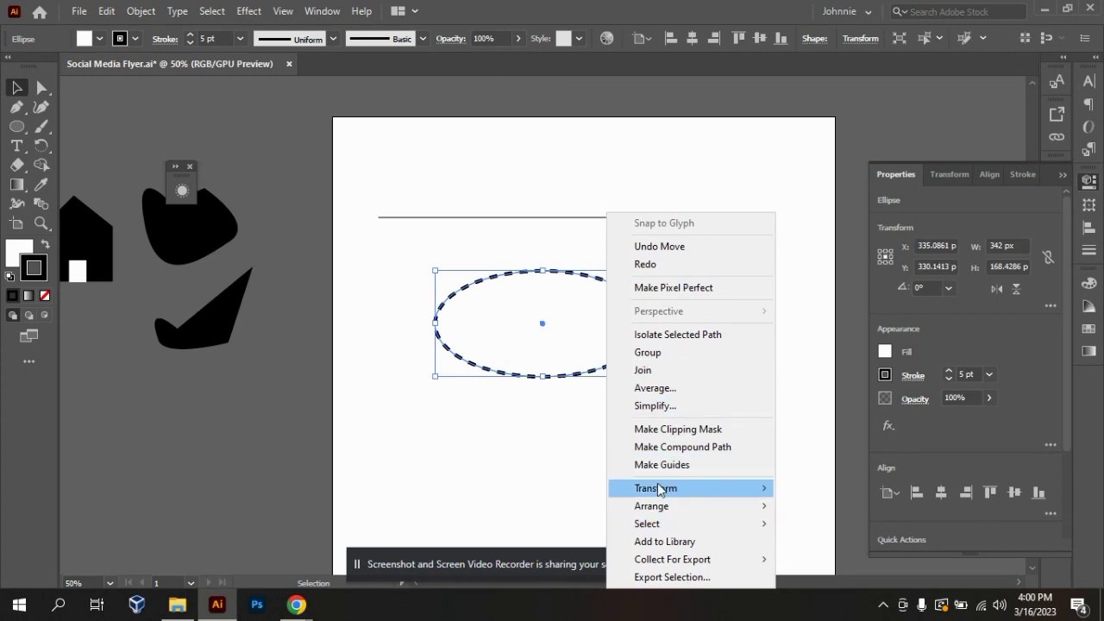
pyautogui.click(450, 413)
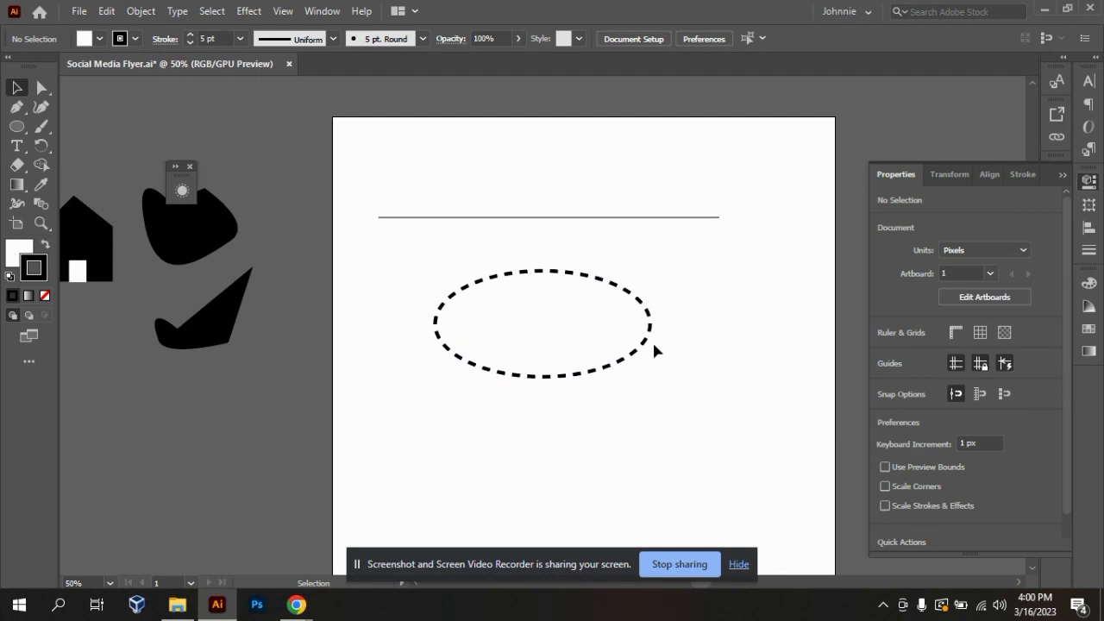
# Step: Expand the dashed ellipse into an editable path by picking its top anchor point with the Curvature tool
pyautogui.moveTo(414, 276); pyautogui.dragTo(836, 437)
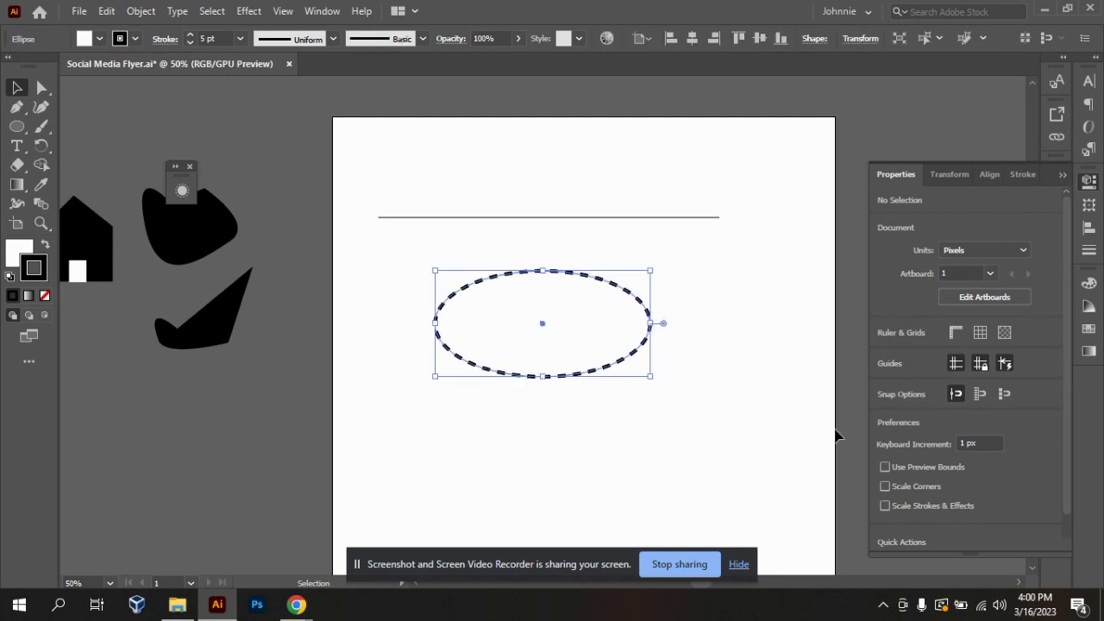
pyautogui.hotkey('ctrl', '=')
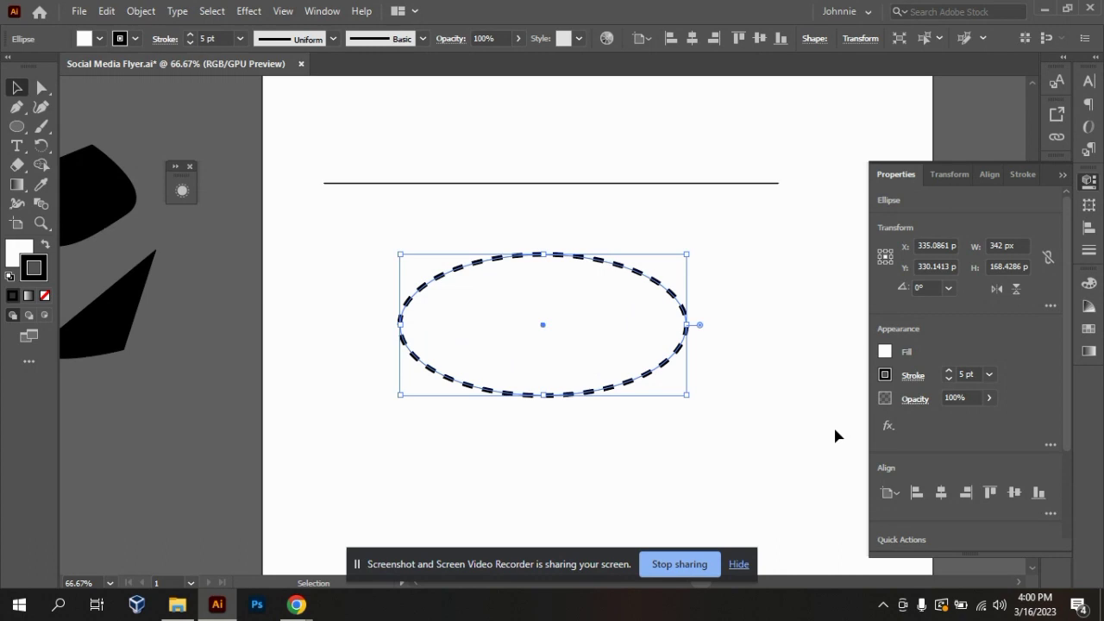
pyautogui.click(42, 108)
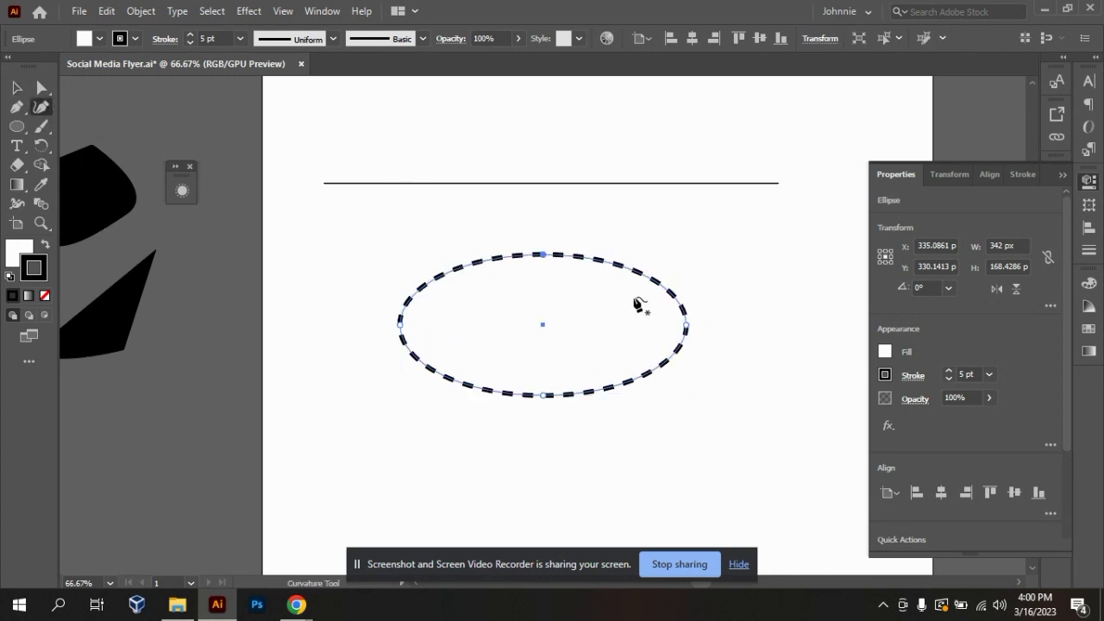
pyautogui.click(544, 261)
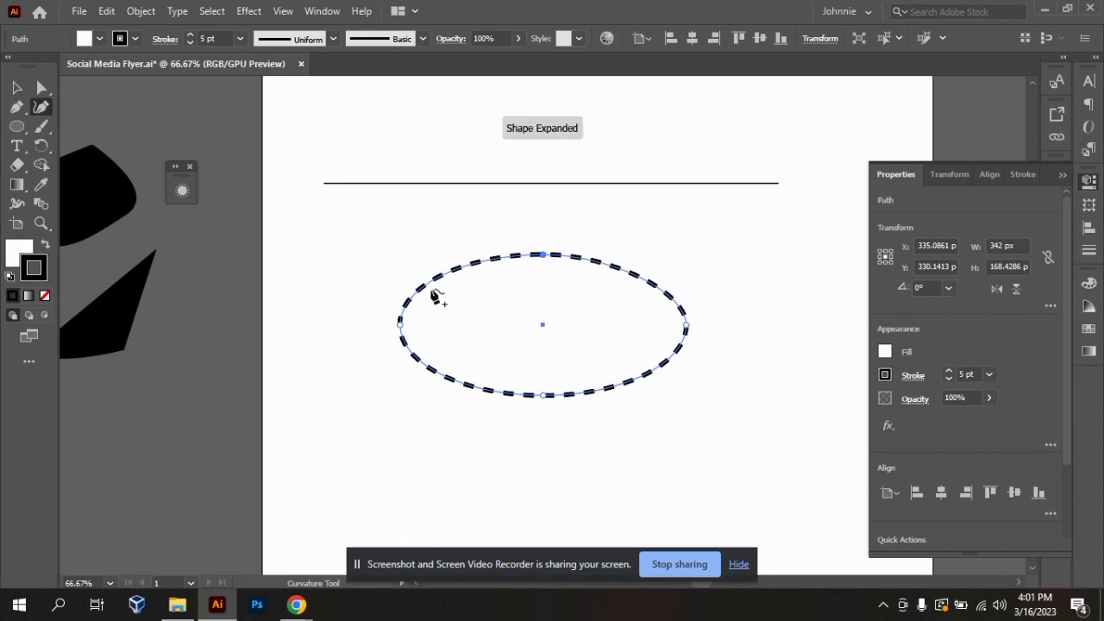
pyautogui.click(17, 88)
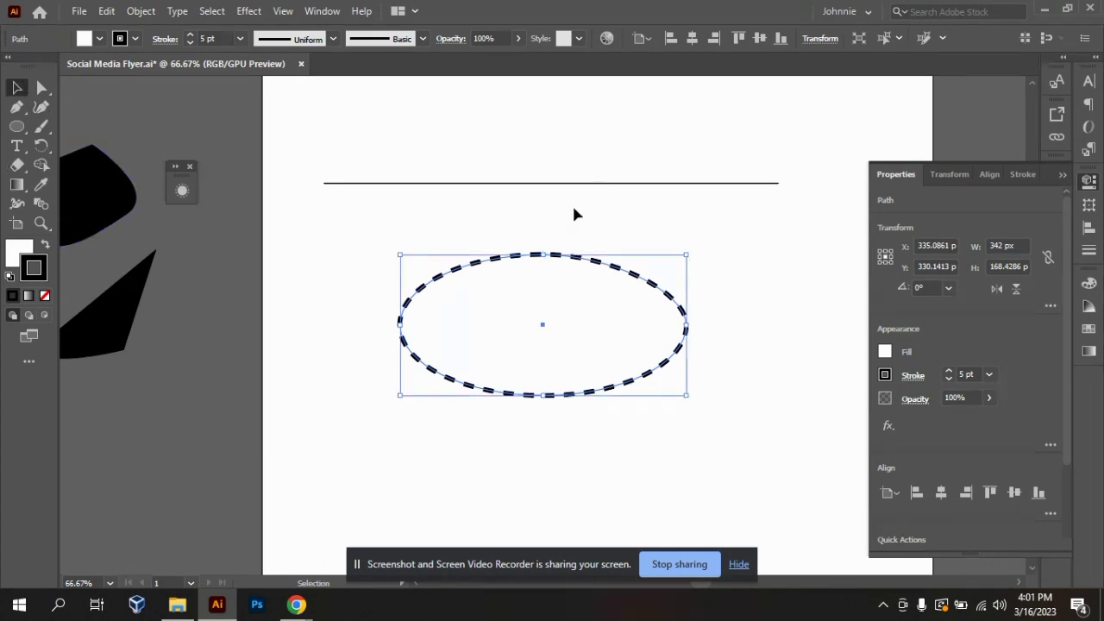
# Step: Start a Curvature path just above the ellipse's top, add a second point at its upper left and undo that second point
pyautogui.click(546, 220)
pyautogui.click(518, 256)
pyautogui.click(41, 106)
pyautogui.click(542, 216)
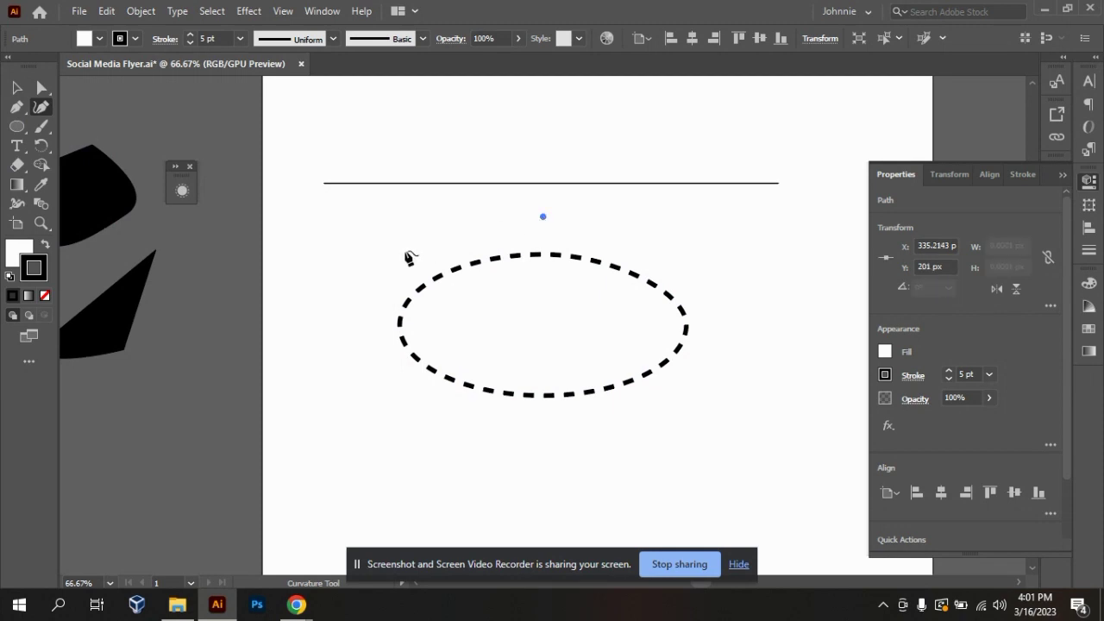
pyautogui.click(405, 256)
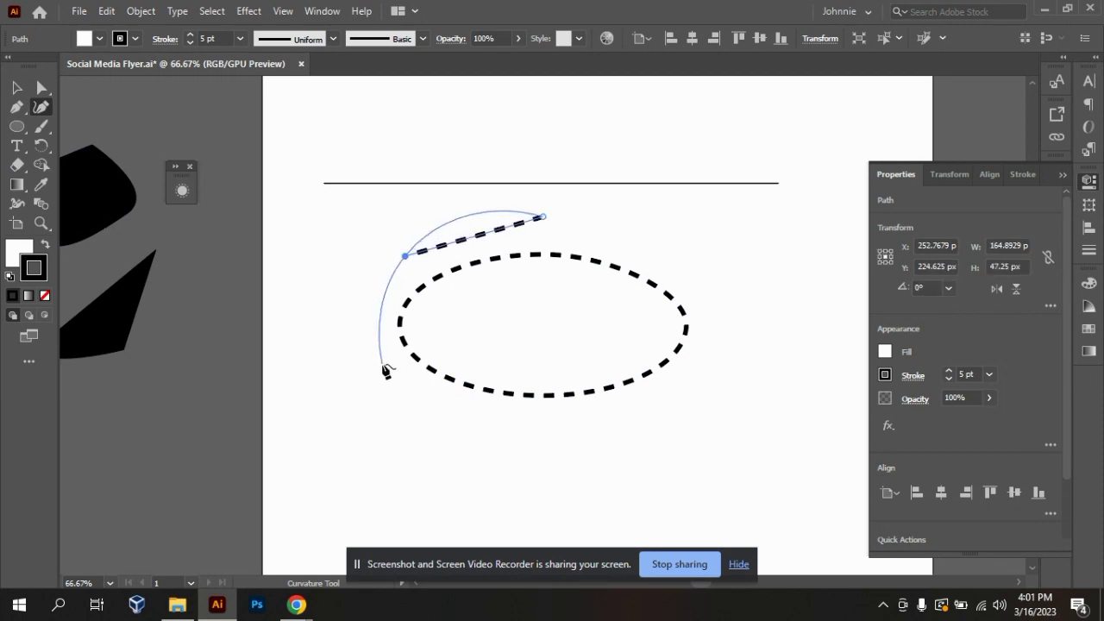
pyautogui.hotkey('ctrl', 'z')
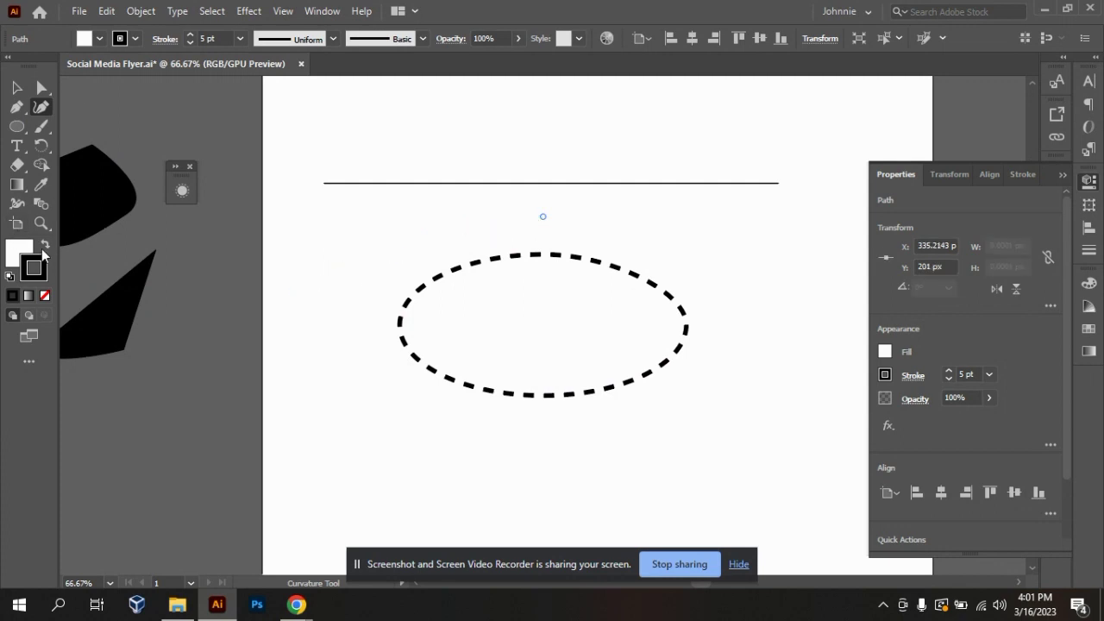
# Step: Swap to black fill and white stroke and complete a closed five-point Curvature shape around the ellipse, about 437 px wide and 279 px high
pyautogui.click(46, 245)
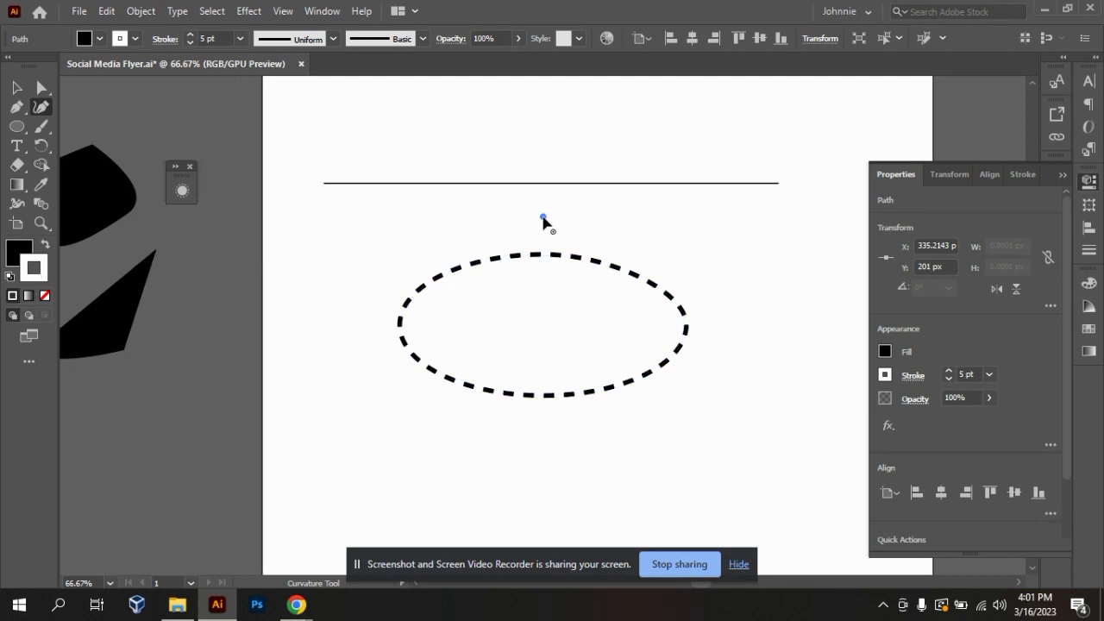
pyautogui.click(395, 258)
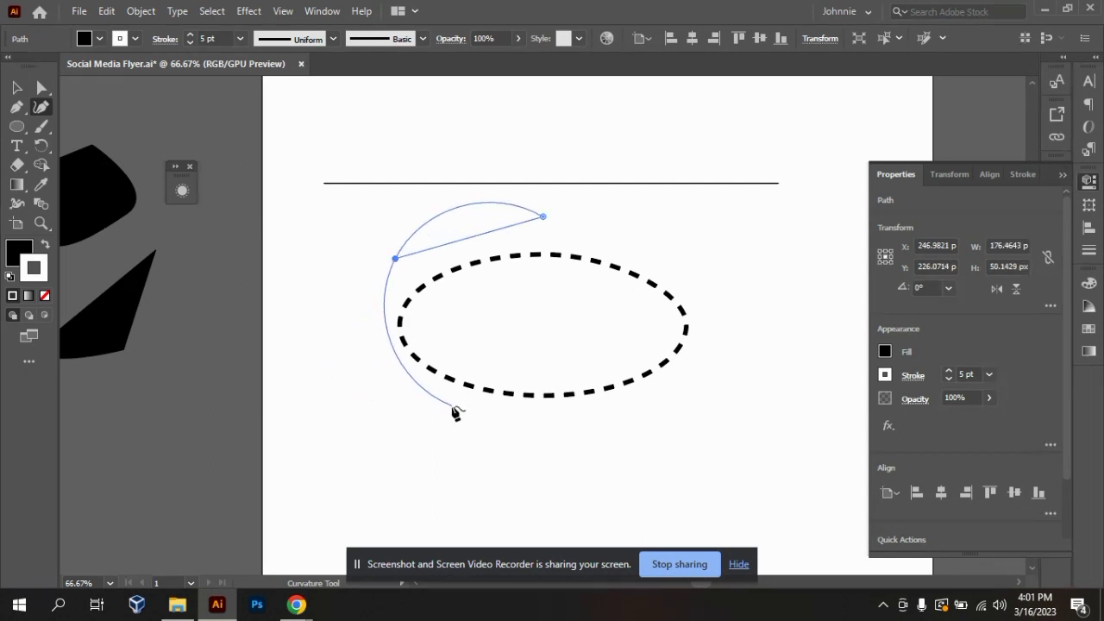
pyautogui.click(453, 406)
pyautogui.click(698, 398)
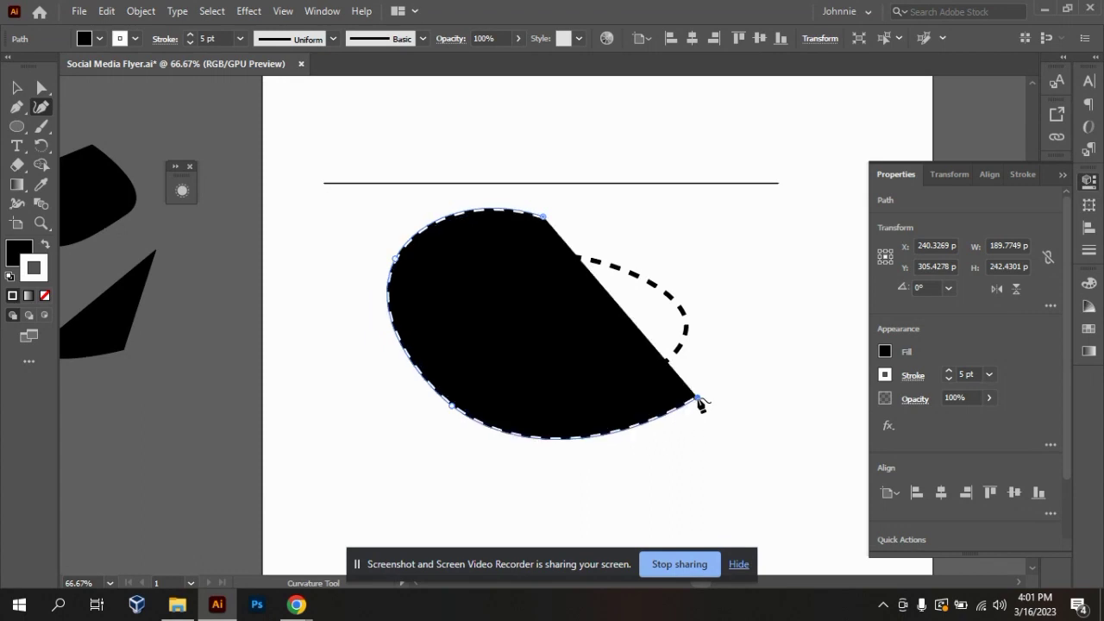
pyautogui.click(752, 319)
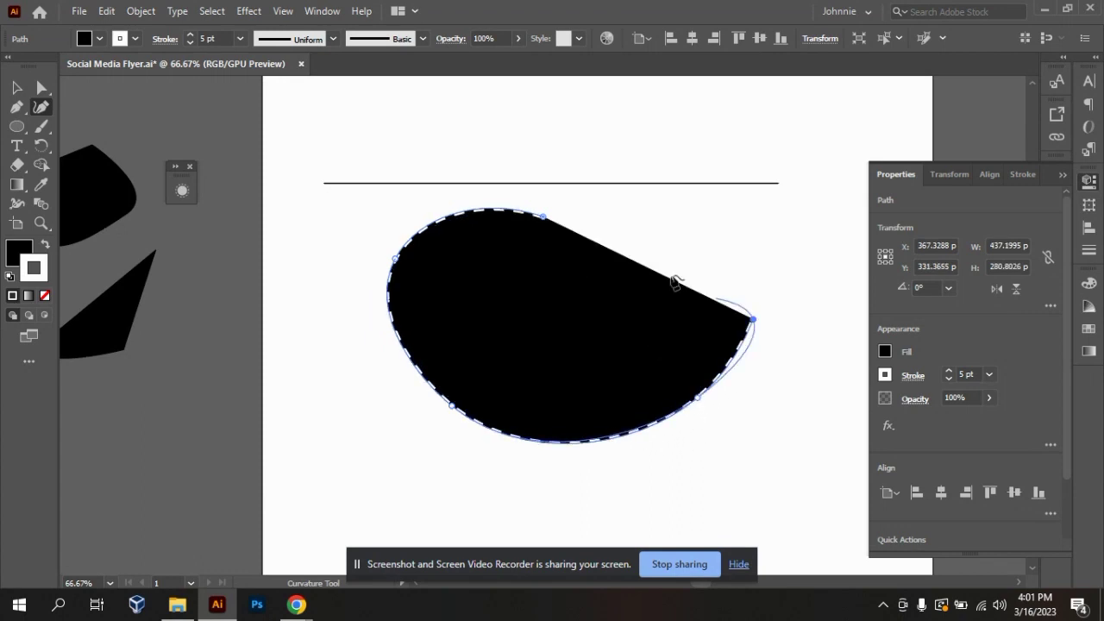
pyautogui.click(545, 217)
pyautogui.press('v')
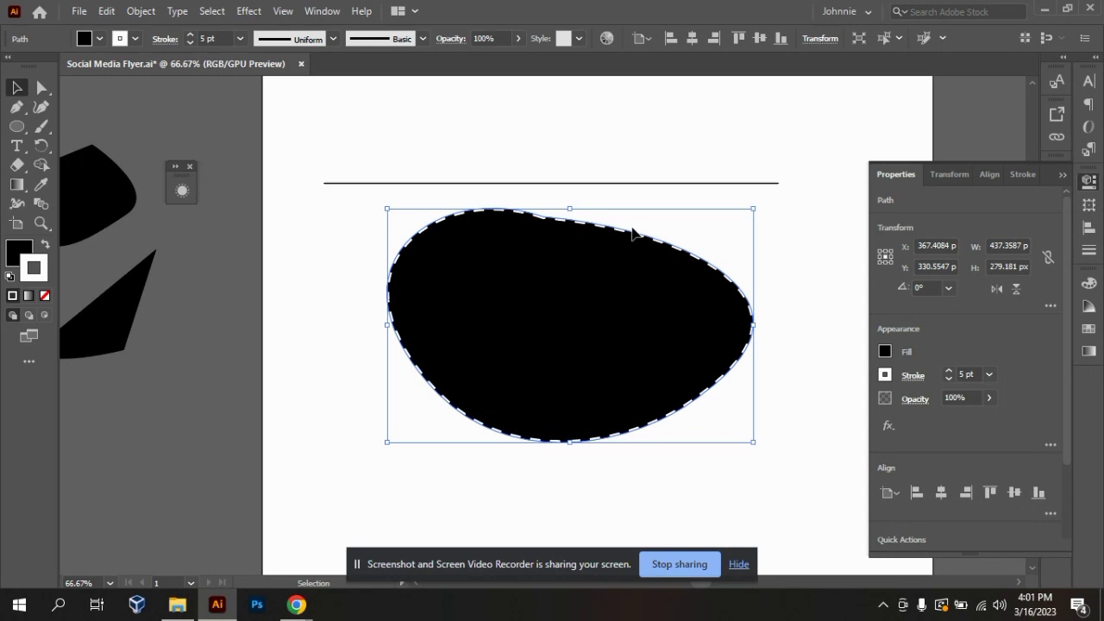
# Step: Remove the curved shape's stroke, isolate its path, and swap fill and stroke to get an unfilled black 1 pt outline
pyautogui.click(45, 295)
pyautogui.click(20, 252)
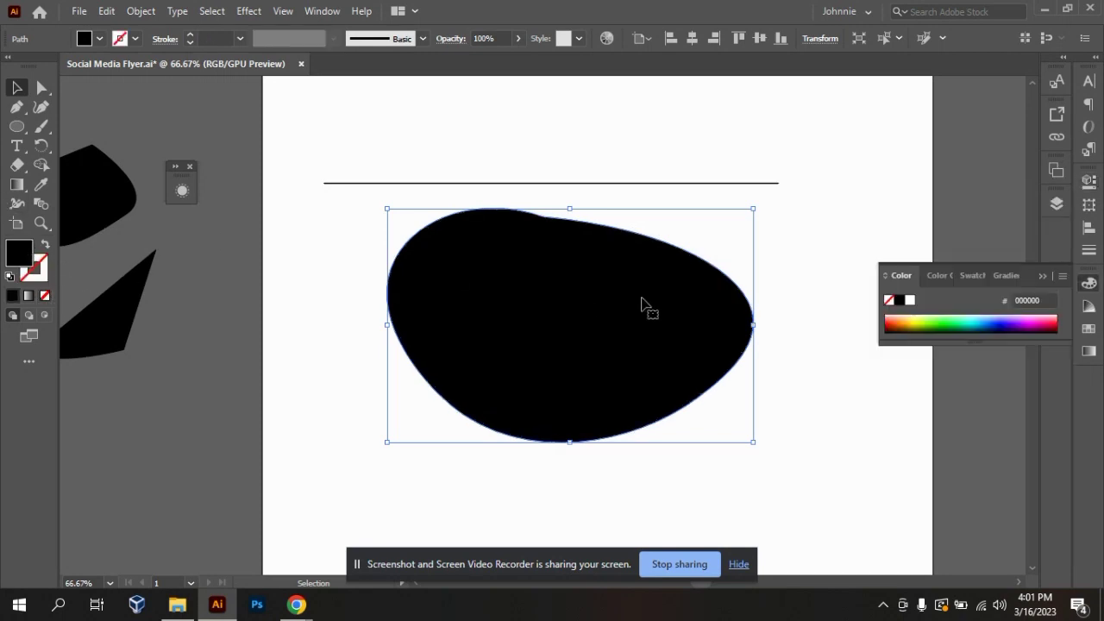
pyautogui.doubleClick(642, 307)
pyautogui.click(41, 88)
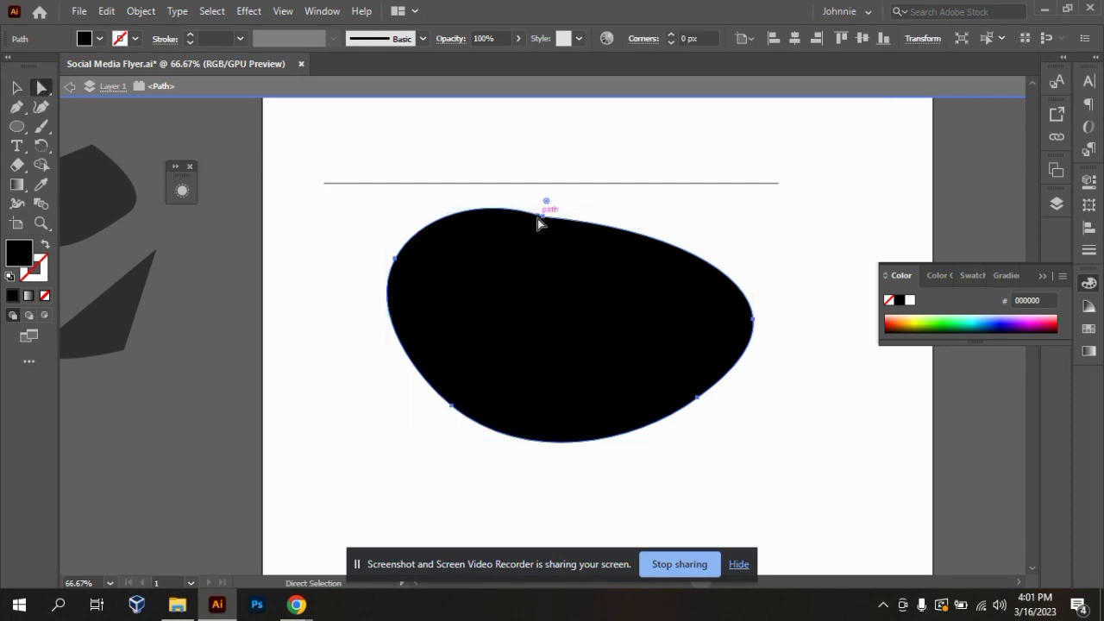
pyautogui.click(46, 248)
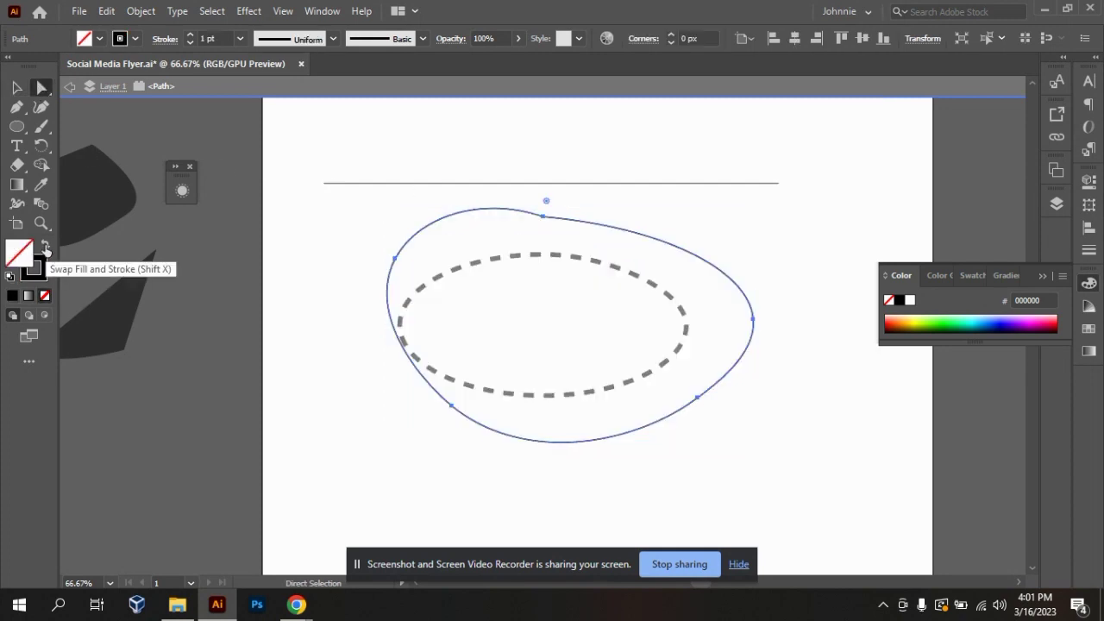
# Step: Move the isolated curved outline down and to the left across the dashed ellipse, and show the Character settings
pyautogui.moveTo(545, 217); pyautogui.dragTo(490, 229)
pyautogui.moveTo(493, 454); pyautogui.dragTo(515, 475)
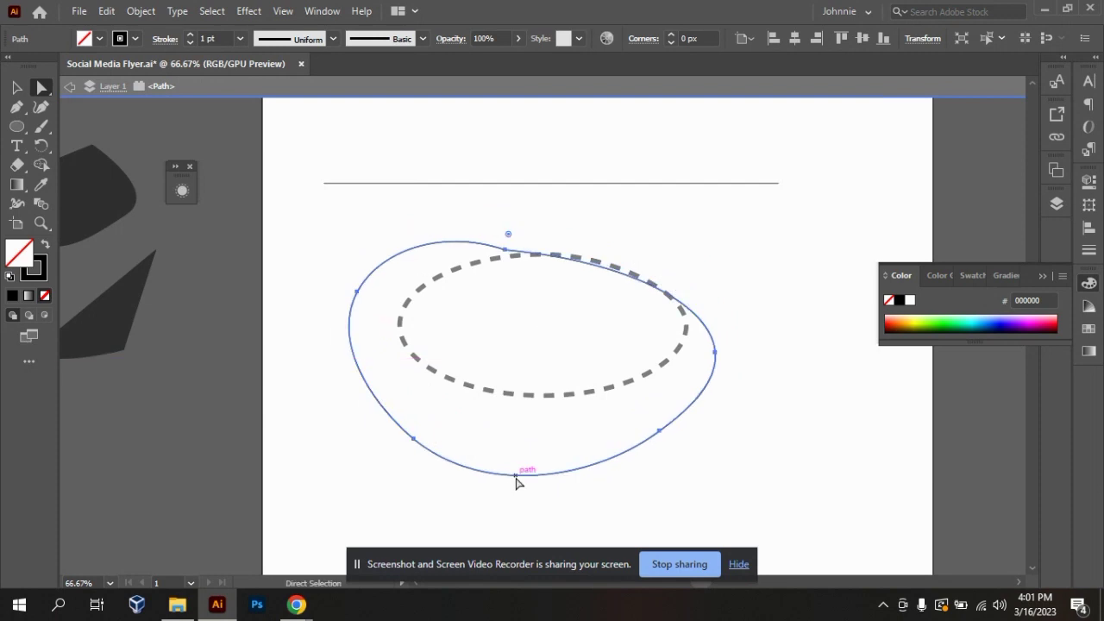
pyautogui.hotkey('ctrl', 't')
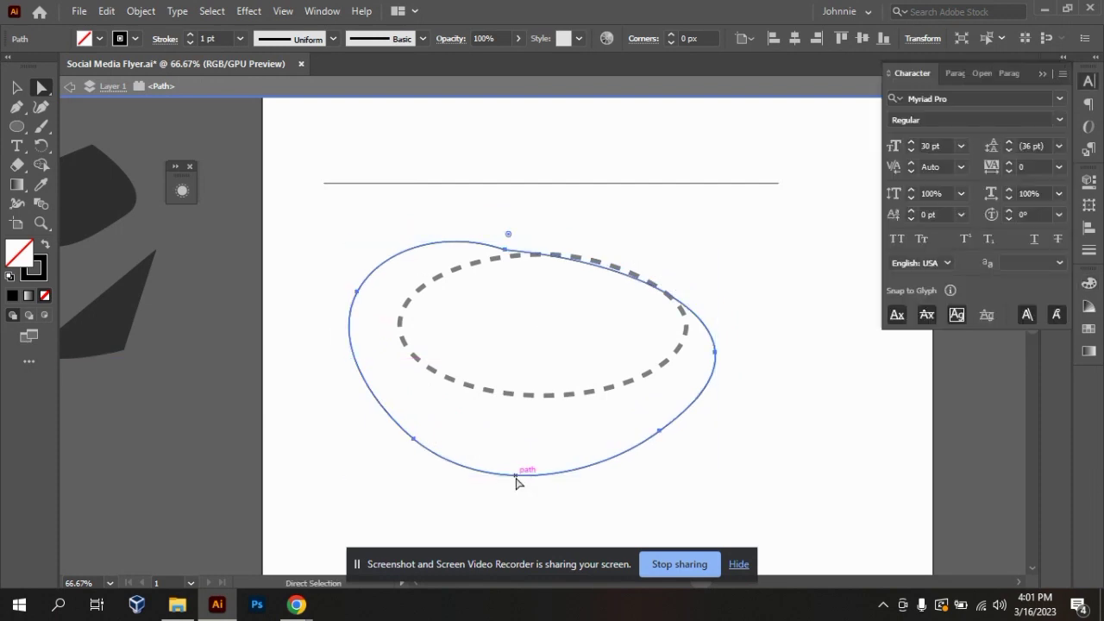
# Step: Exit isolation, scale the curved outline proportionally to about the dashed ellipse's width, and move it over the ellipse
pyautogui.click(17, 87)
pyautogui.click(310, 396)
pyautogui.click(384, 427)
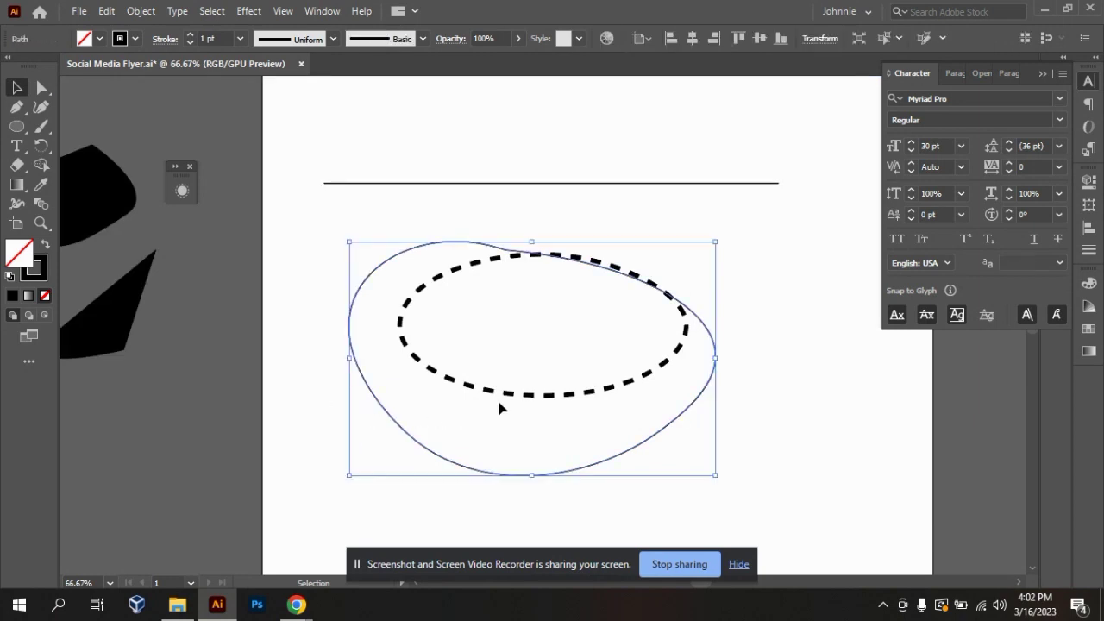
pyautogui.moveTo(349, 358); pyautogui.dragTo(432, 359)
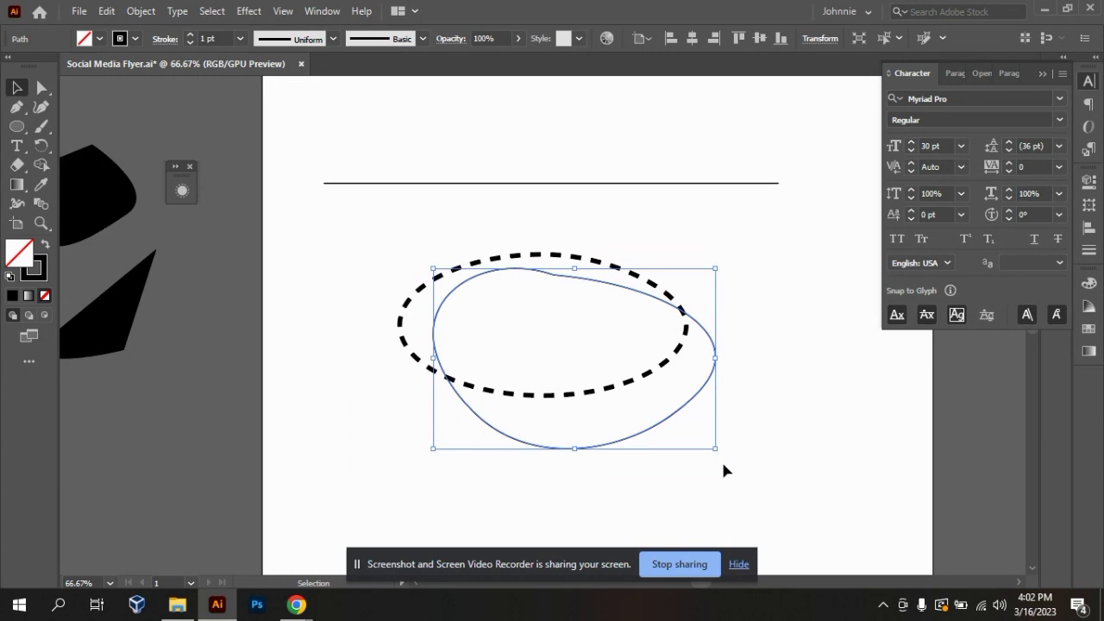
pyautogui.moveTo(660, 433); pyautogui.dragTo(630, 420)
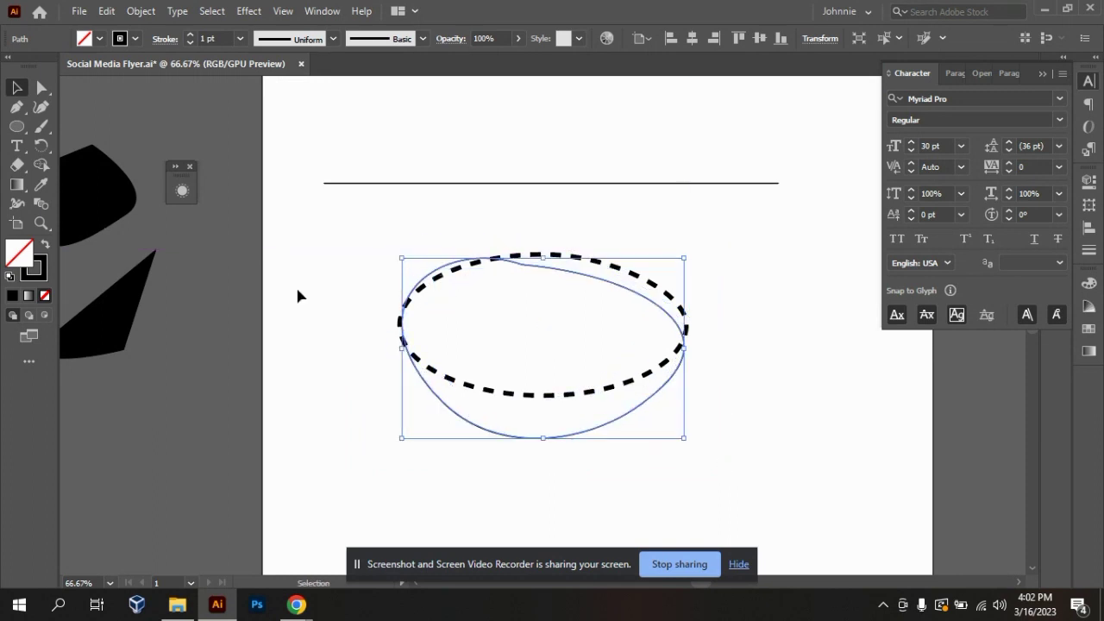
# Step: Move the outline's upper and right anchor points onto the dashed ellipse's edge and its lower-right anchor to the ellipse's bottom centre
pyautogui.click(43, 88)
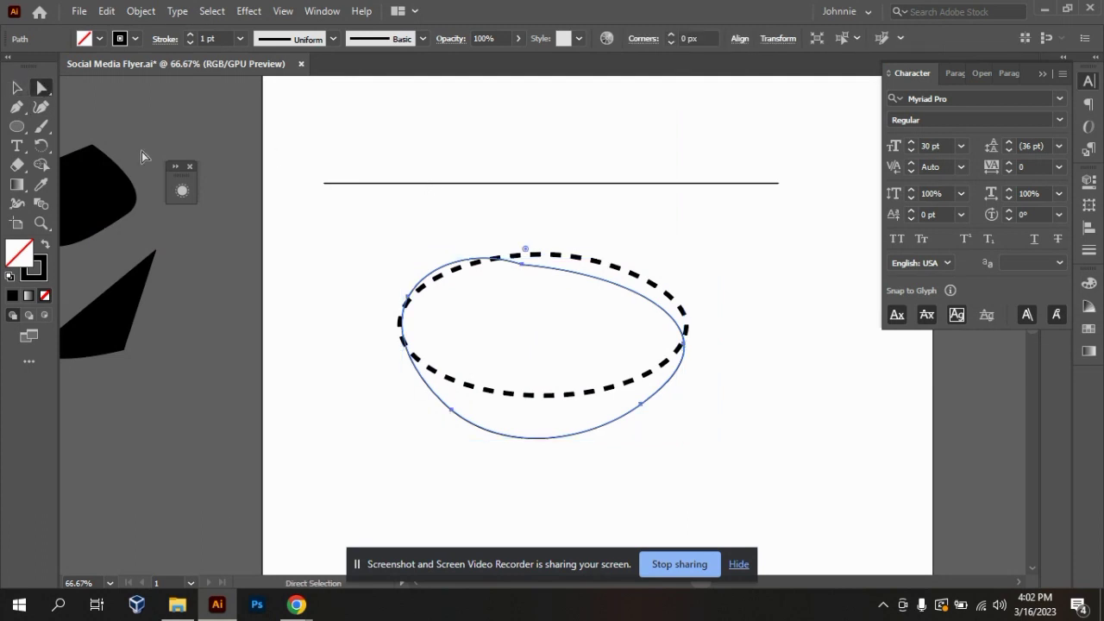
pyautogui.click(523, 265)
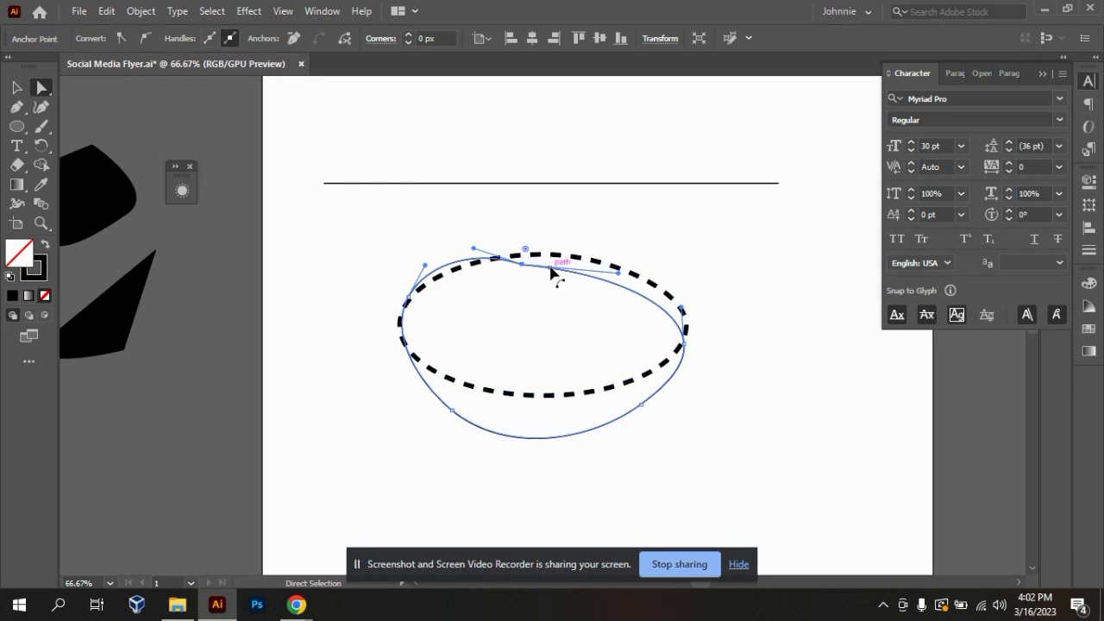
pyautogui.moveTo(525, 267); pyautogui.dragTo(584, 267)
pyautogui.click(686, 346)
pyautogui.moveTo(686, 347); pyautogui.dragTo(694, 356)
pyautogui.moveTo(696, 367); pyautogui.dragTo(697, 377)
pyautogui.moveTo(653, 406); pyautogui.dragTo(537, 411)
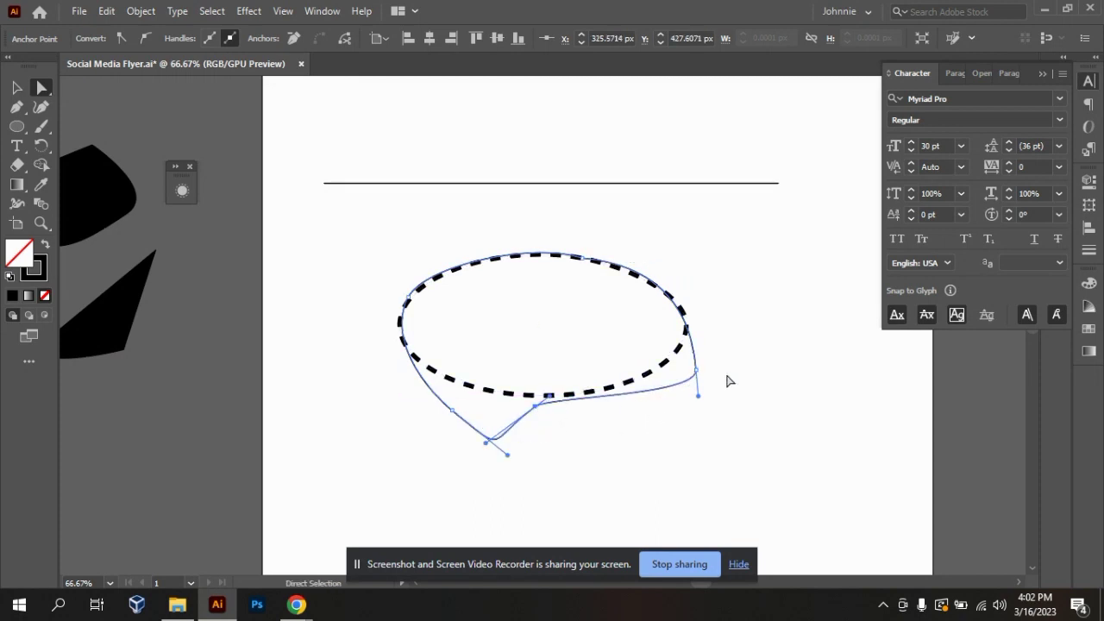
pyautogui.moveTo(696, 372)
pyautogui.mouseDown()
pyautogui.moveTo(656, 383)
pyautogui.moveTo(701, 331)
pyautogui.moveTo(691, 328)
pyautogui.moveTo(690, 355)
pyautogui.mouseUp()
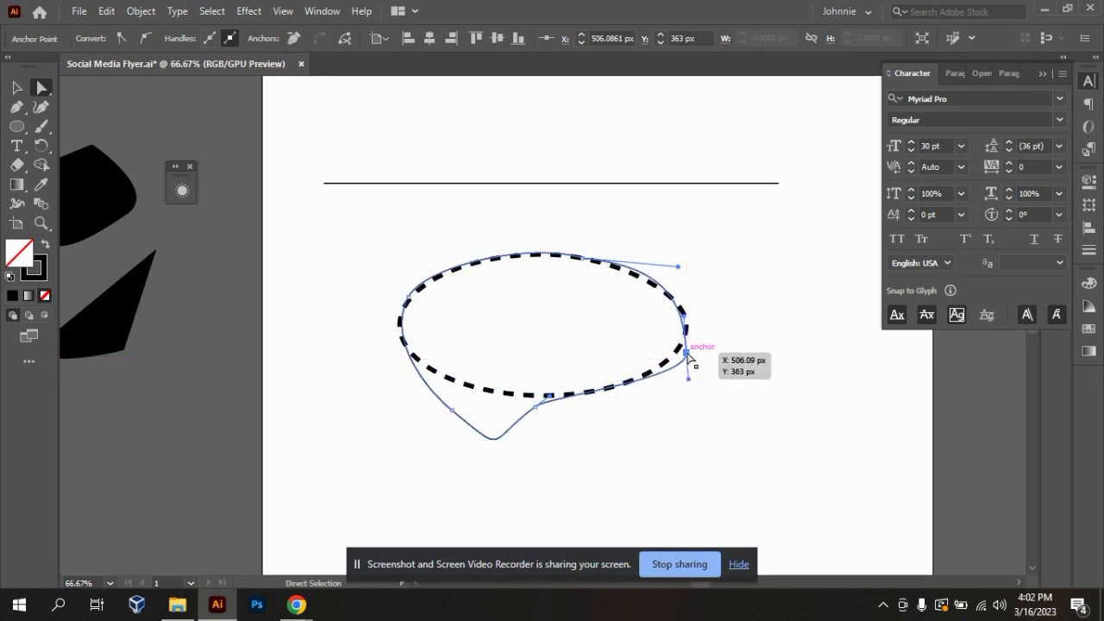
# Step: With the Curvature tool, add and reposition points so the outline's right and lower-right sides follow the dashed ellipse
pyautogui.hotkey('ctrl', '1')
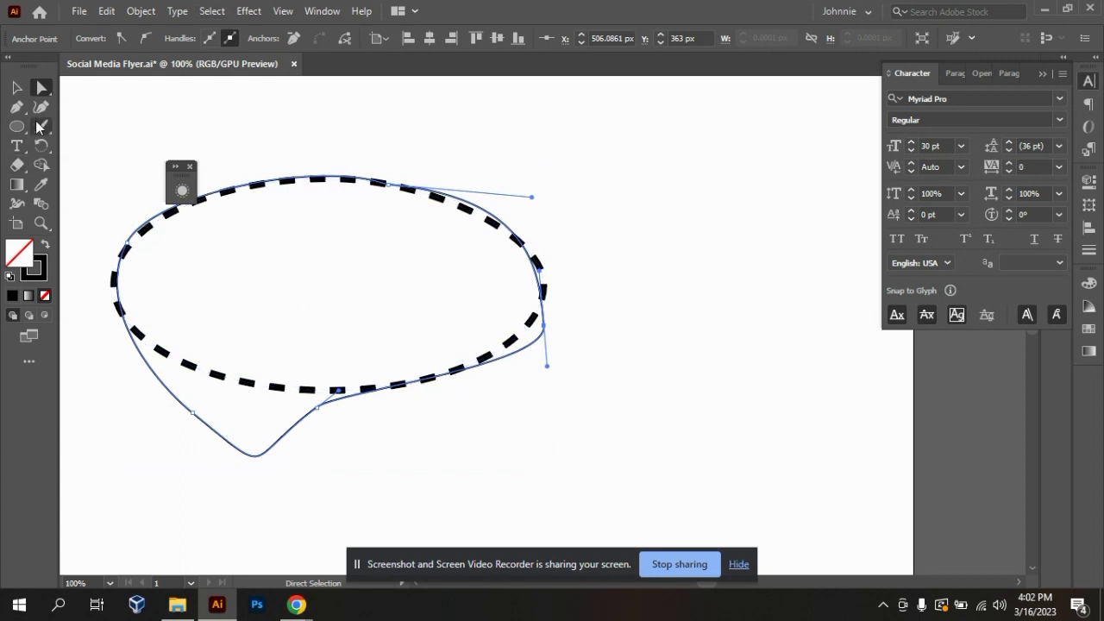
pyautogui.click(41, 108)
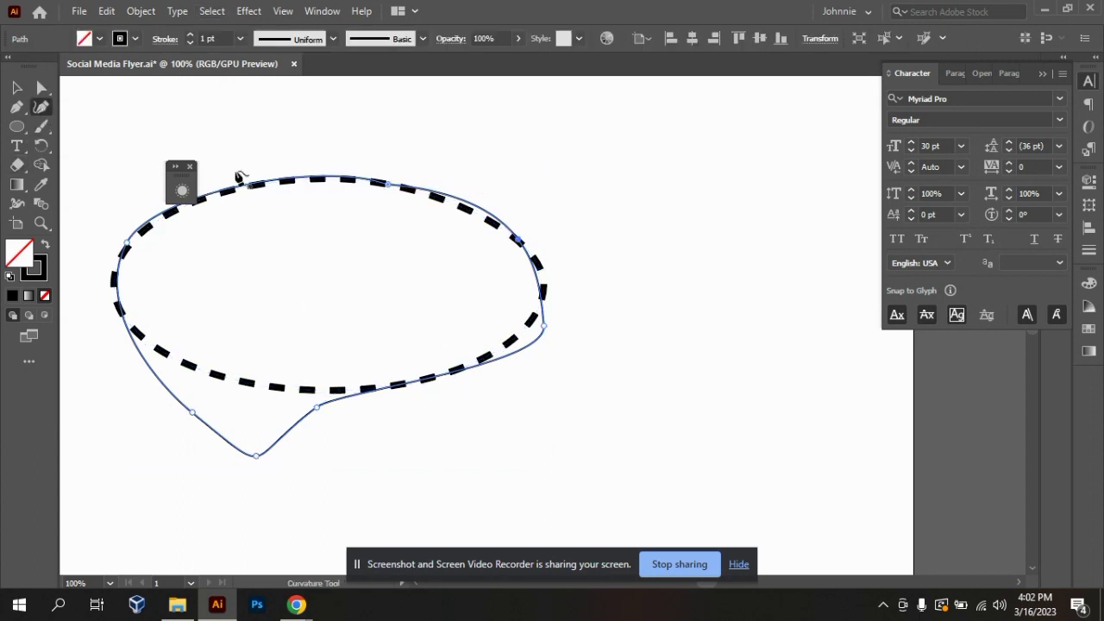
pyautogui.click(535, 267)
pyautogui.moveTo(534, 267); pyautogui.dragTo(541, 268)
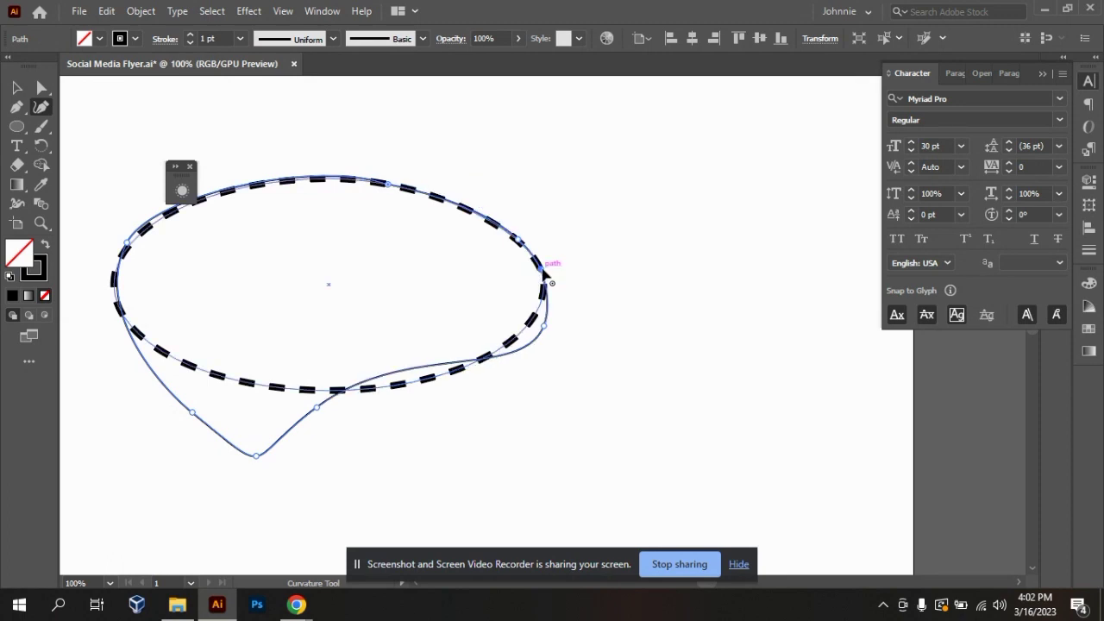
pyautogui.click(542, 326)
pyautogui.moveTo(502, 350); pyautogui.dragTo(481, 359)
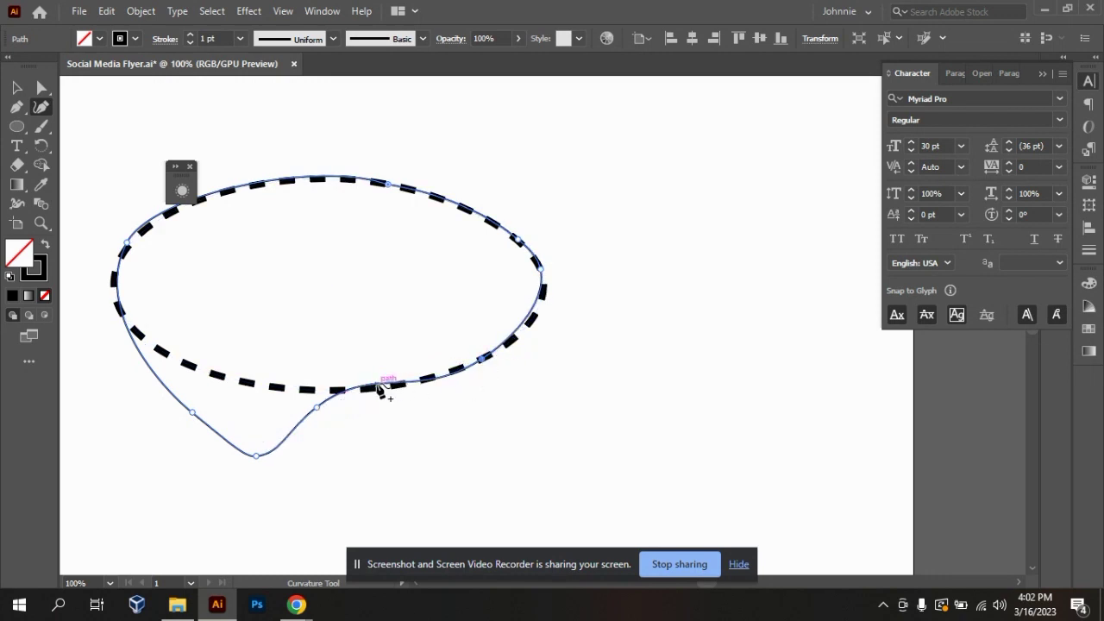
pyautogui.click(377, 390)
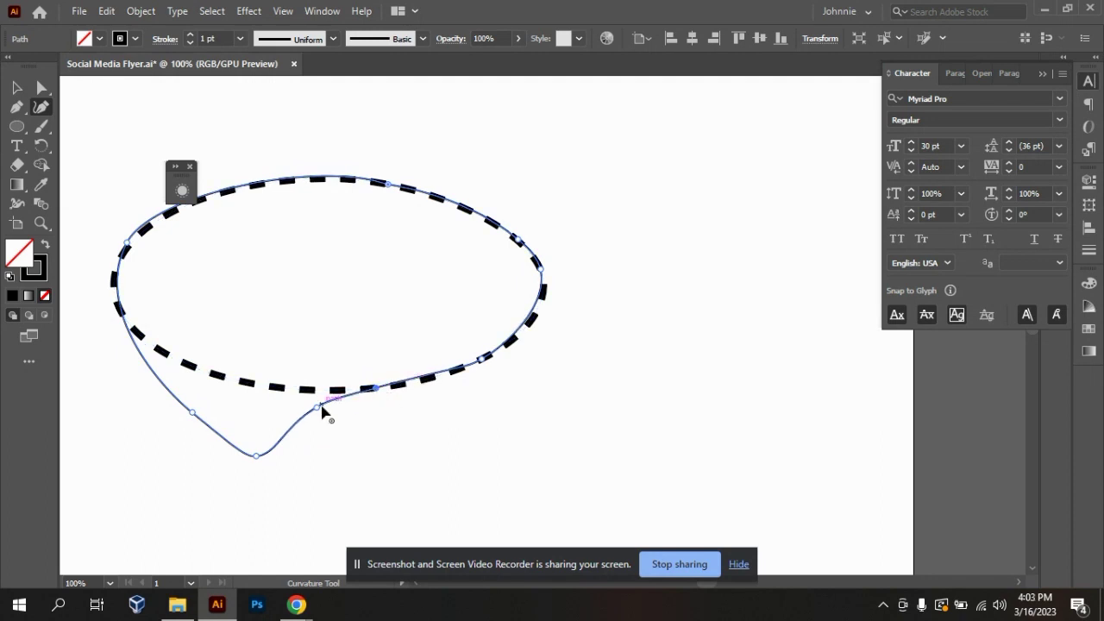
# Step: Move the outline's bottom point to the ellipse's lower-left edge and delete the two points lying outside below the ellipse
pyautogui.moveTo(318, 408); pyautogui.dragTo(218, 386)
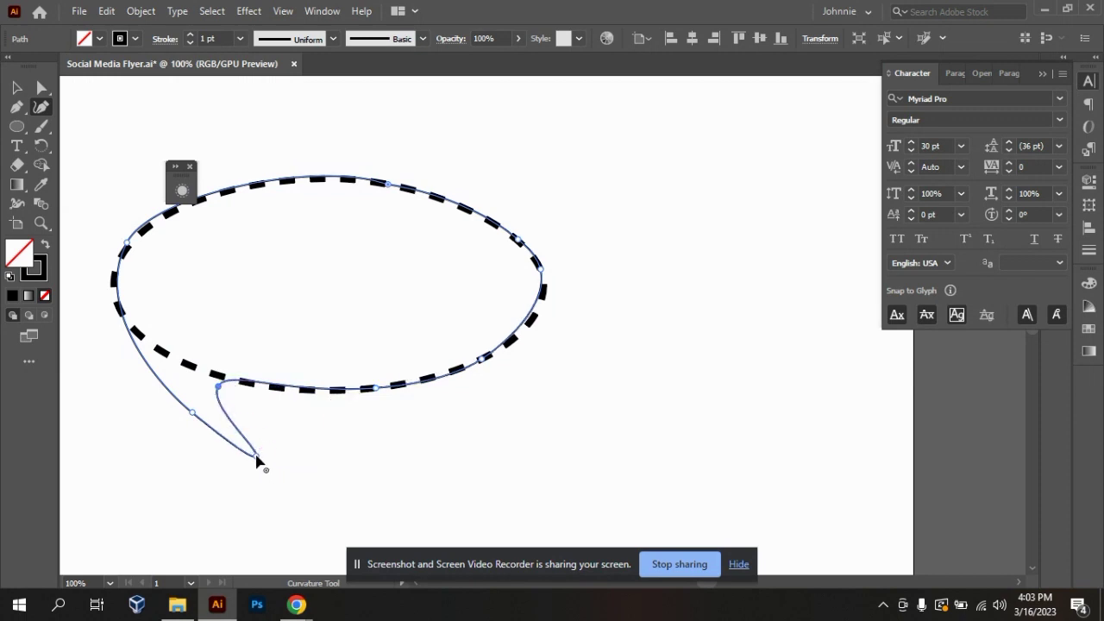
pyautogui.click(256, 457)
pyautogui.press('Delete')
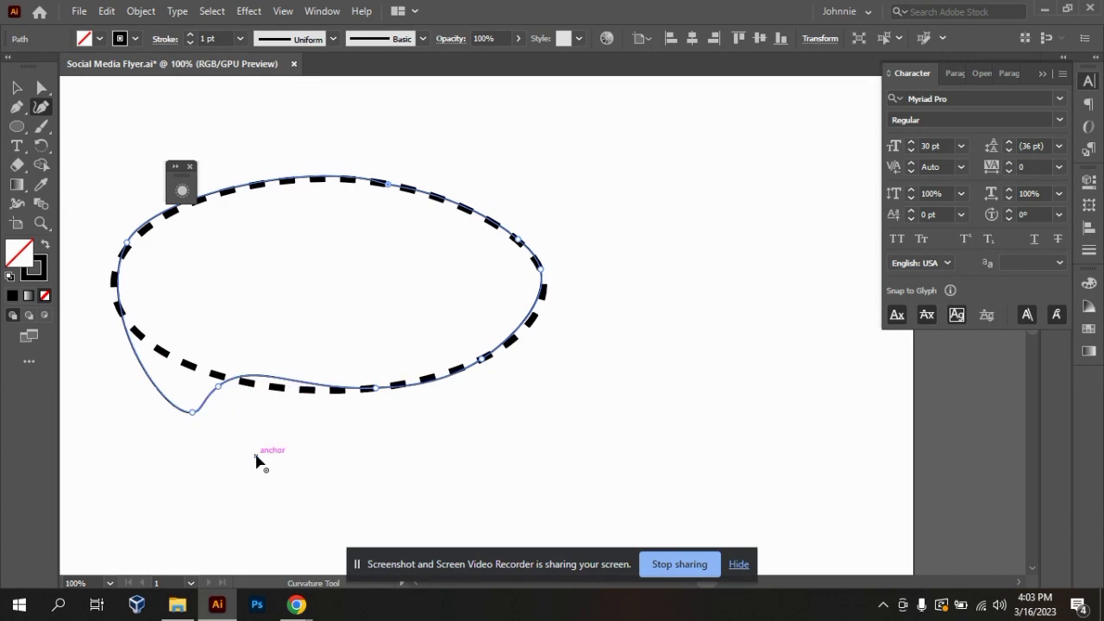
pyautogui.click(191, 413)
pyautogui.press('Delete')
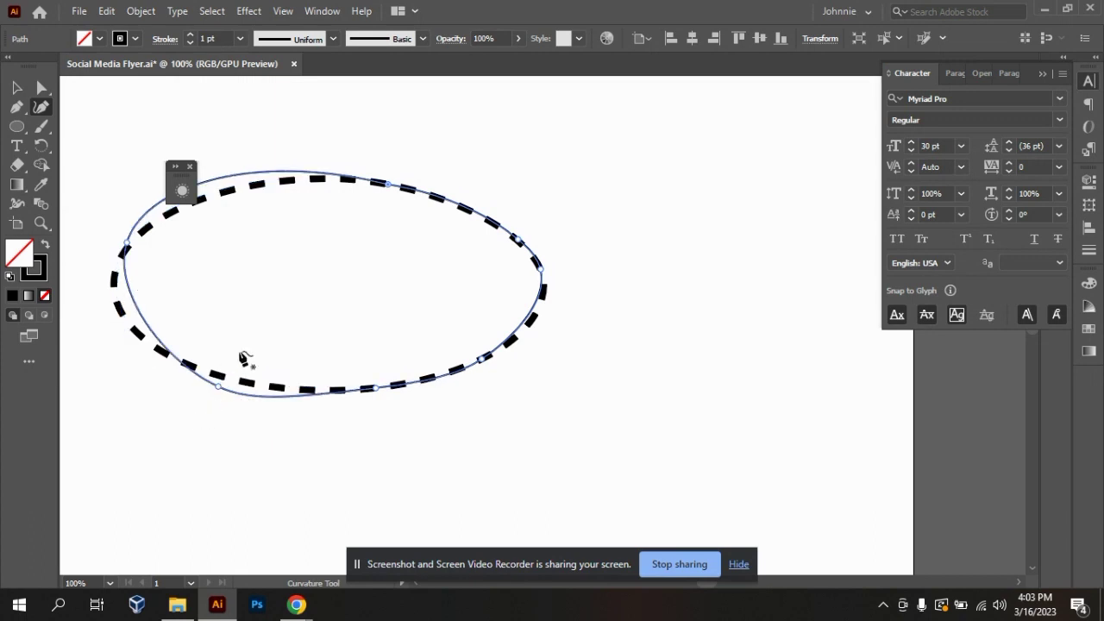
# Step: Fit the outline's left and lower-left sides to the dashed ellipse by adding and moving Curvature points
pyautogui.moveTo(222, 389); pyautogui.dragTo(149, 349)
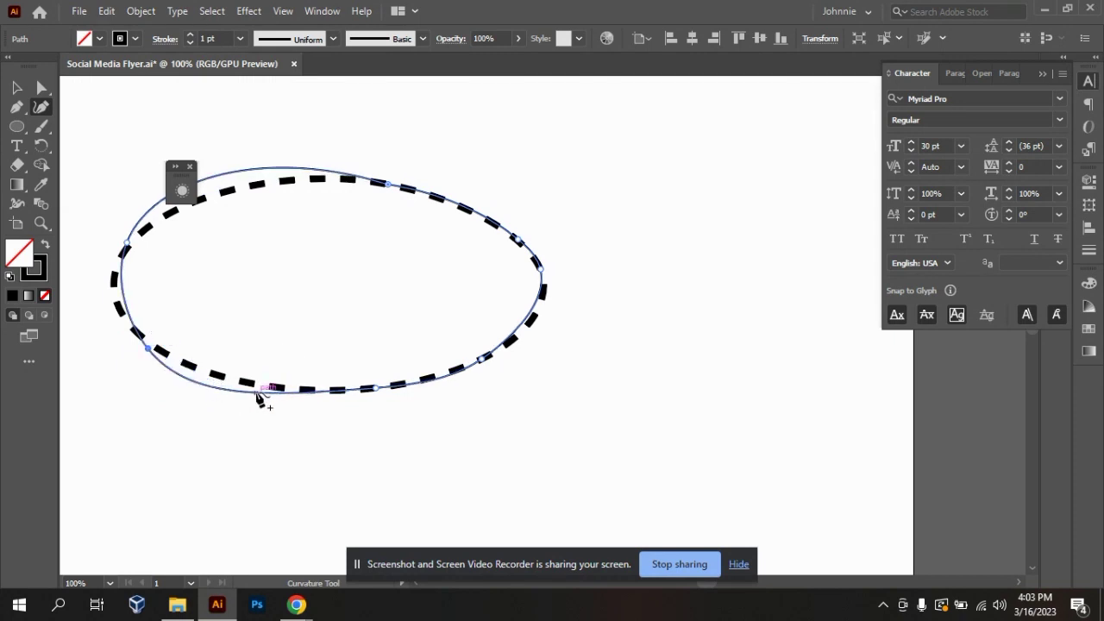
pyautogui.moveTo(256, 395); pyautogui.dragTo(246, 384)
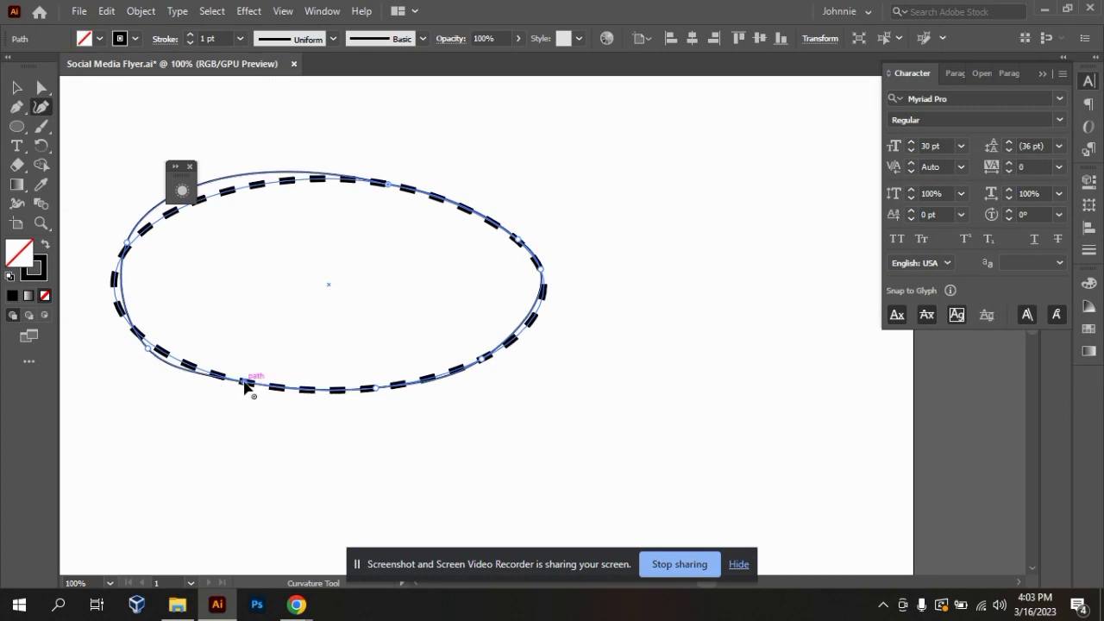
pyautogui.click(121, 282)
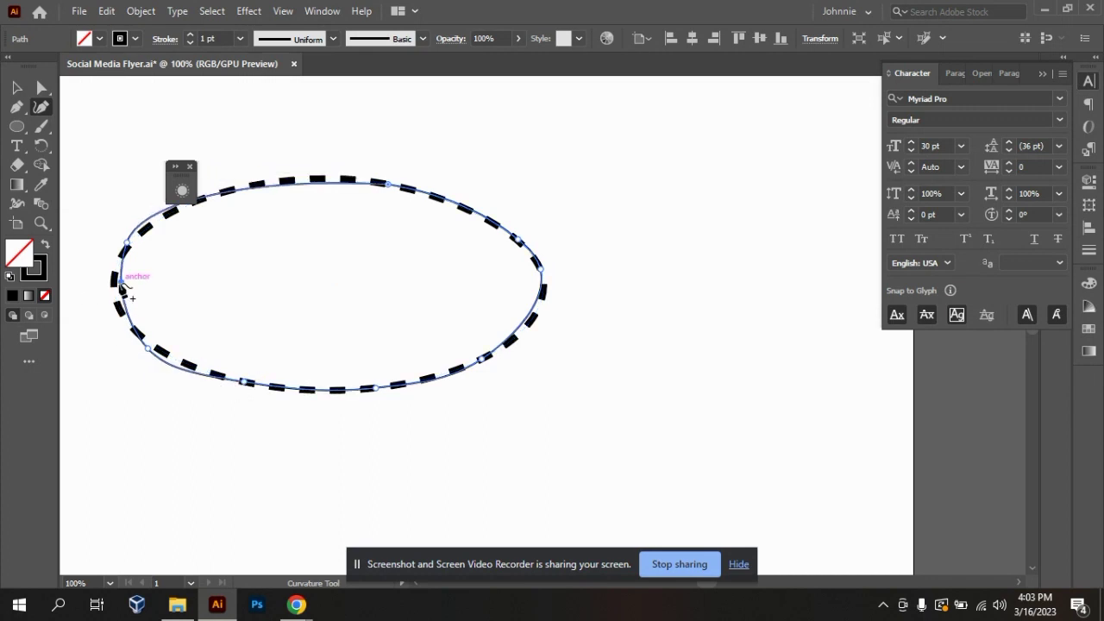
pyautogui.moveTo(121, 282); pyautogui.dragTo(114, 284)
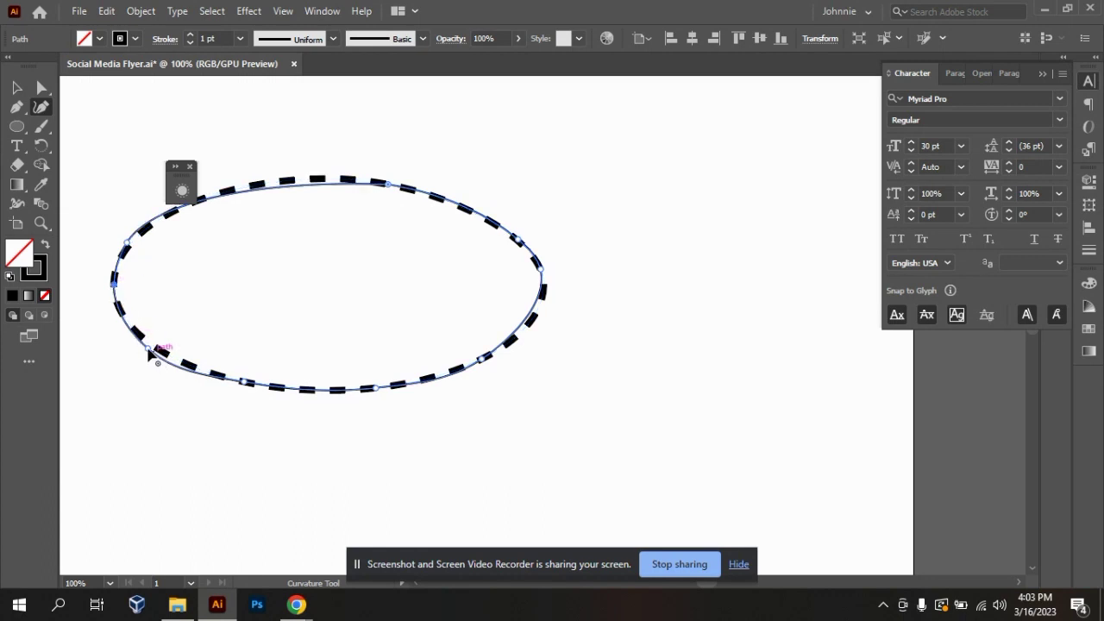
pyautogui.click(170, 356)
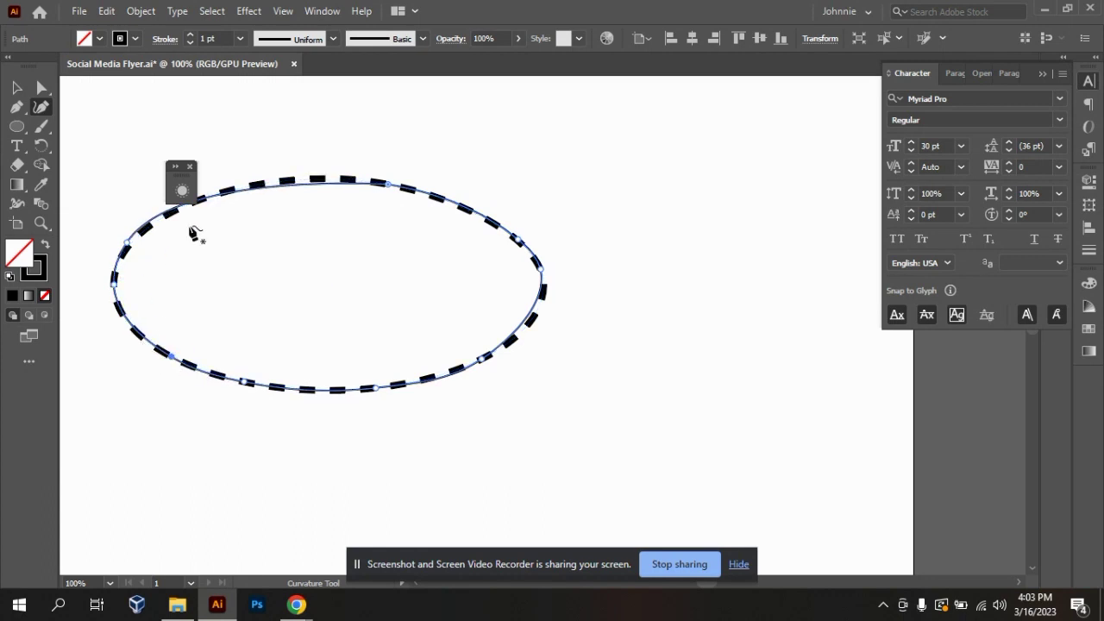
# Step: Try to reshape the top of the curve with the Curvature tool, undo the change, and lock the dashed ellipse
pyautogui.click(286, 185)
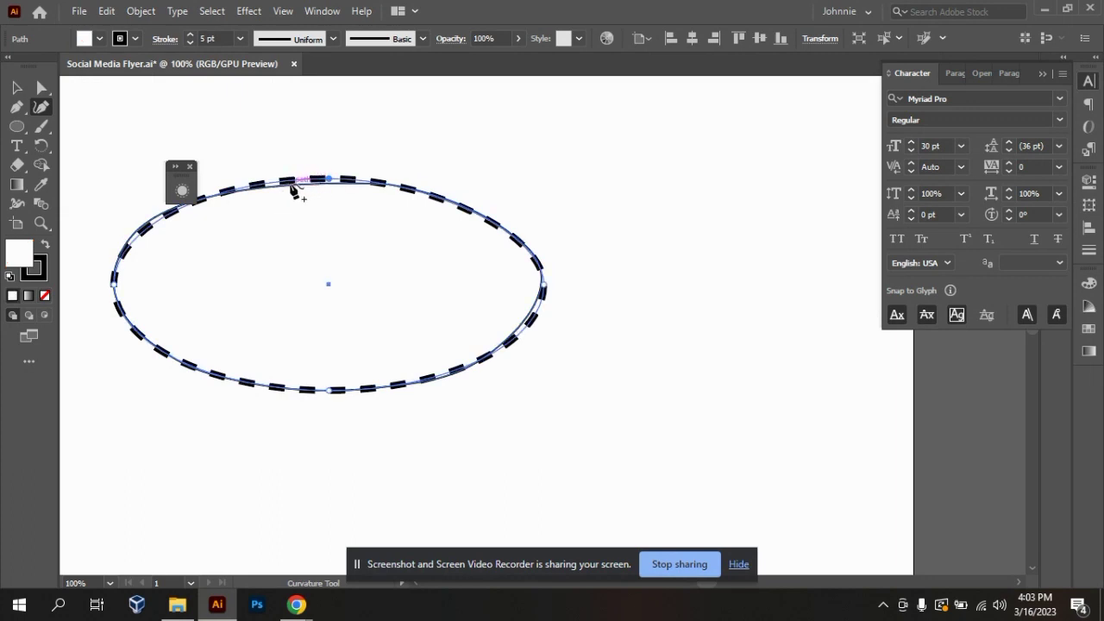
pyautogui.click(283, 185)
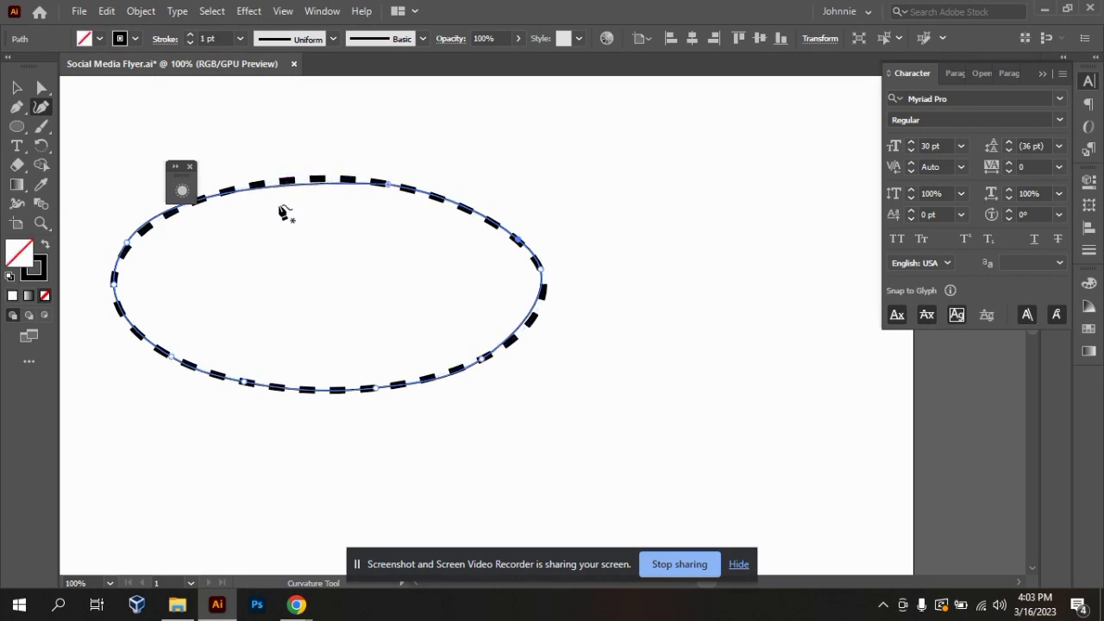
pyautogui.click(290, 184)
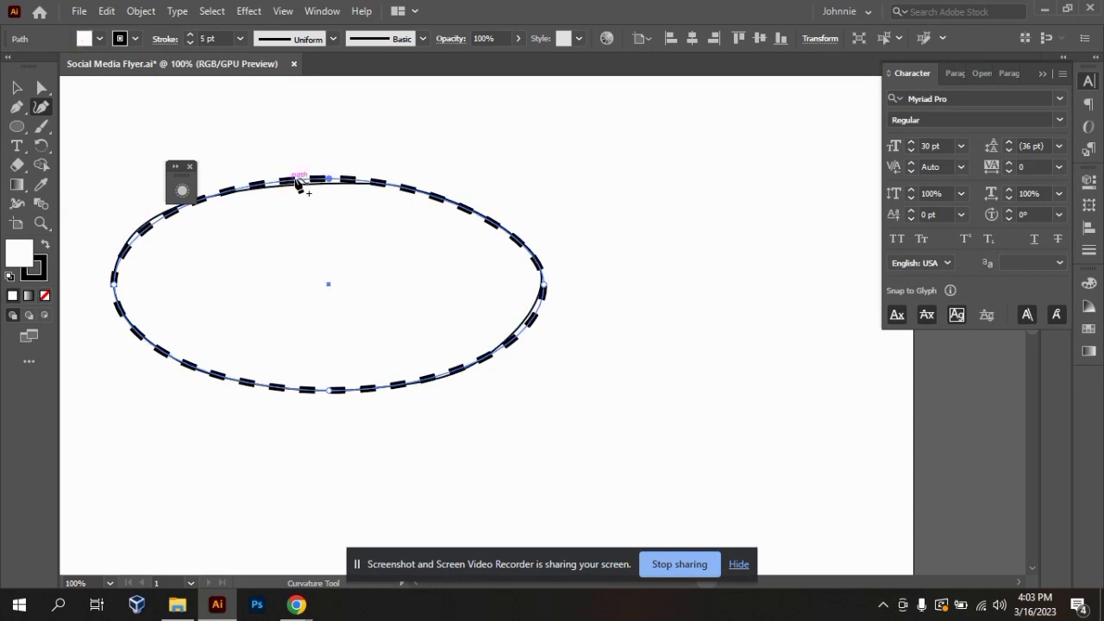
pyautogui.moveTo(328, 183); pyautogui.dragTo(325, 167)
pyautogui.hotkey('ctrl', 'z')
pyautogui.hotkey('ctrl', 'shift', 'a')
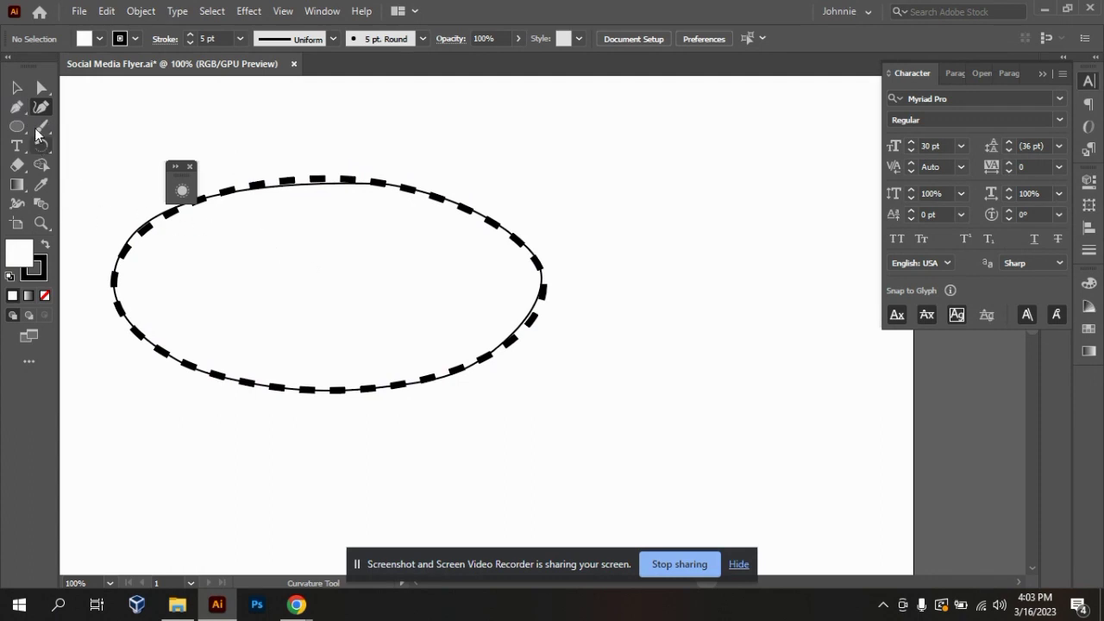
# Step: Move the traced outline down and to the right of the dashed ellipse, and undo the move
pyautogui.click(17, 87)
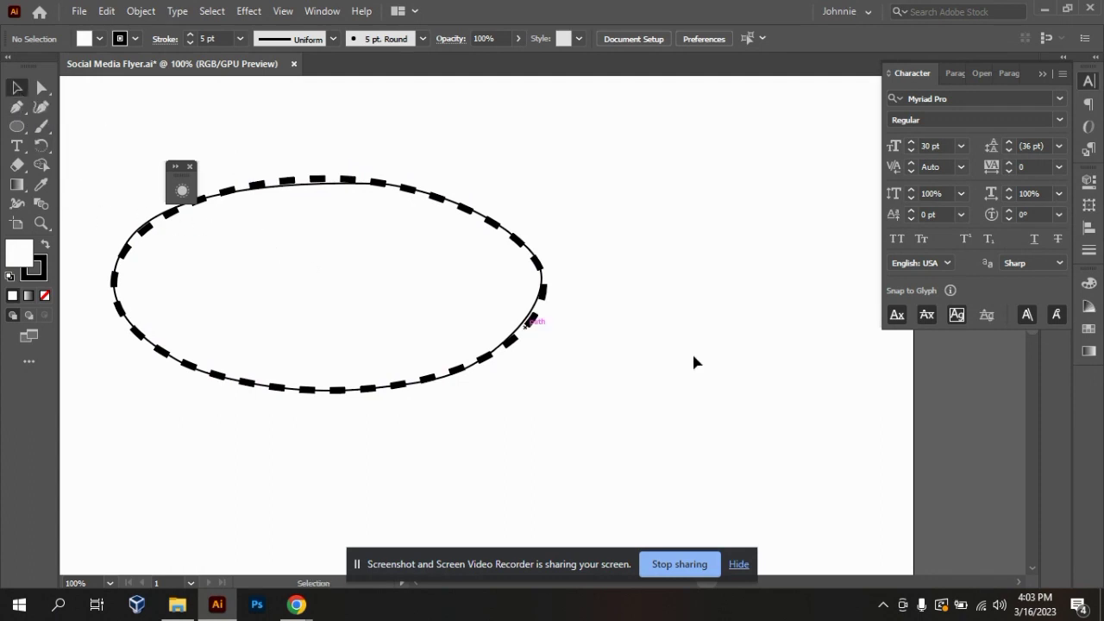
pyautogui.rightClick(520, 248)
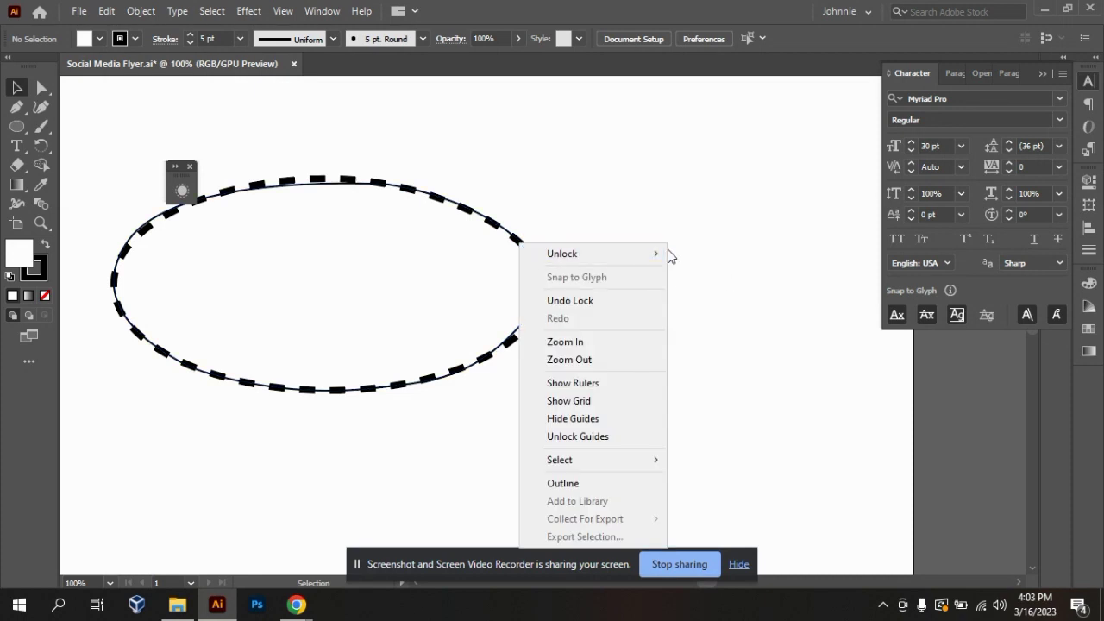
pyautogui.moveTo(664, 254)
pyautogui.click(661, 217)
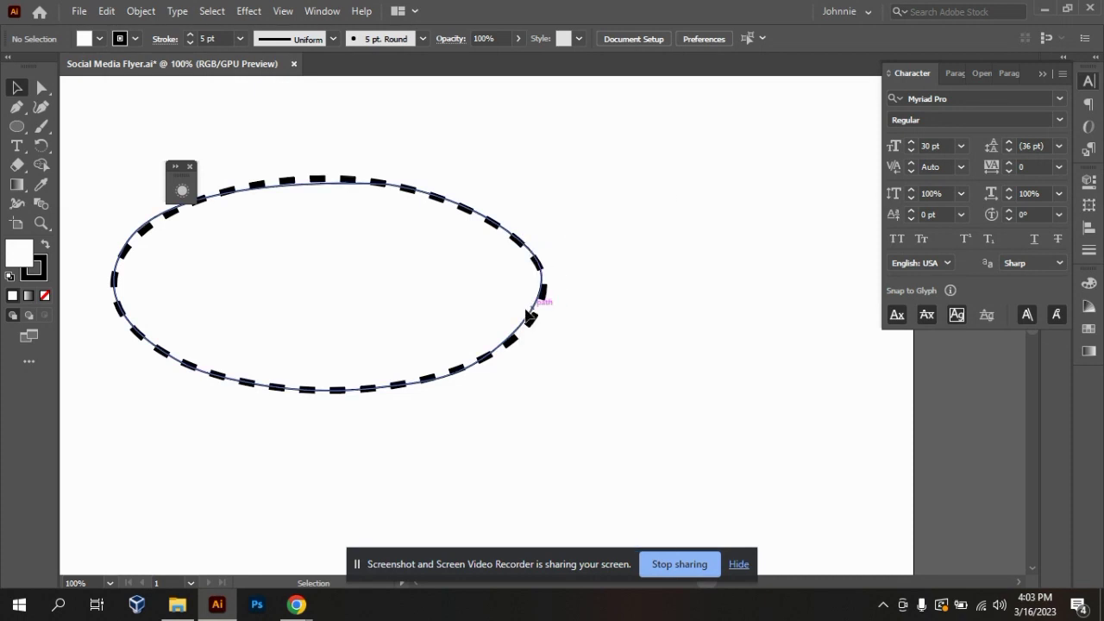
pyautogui.moveTo(530, 315); pyautogui.dragTo(625, 426)
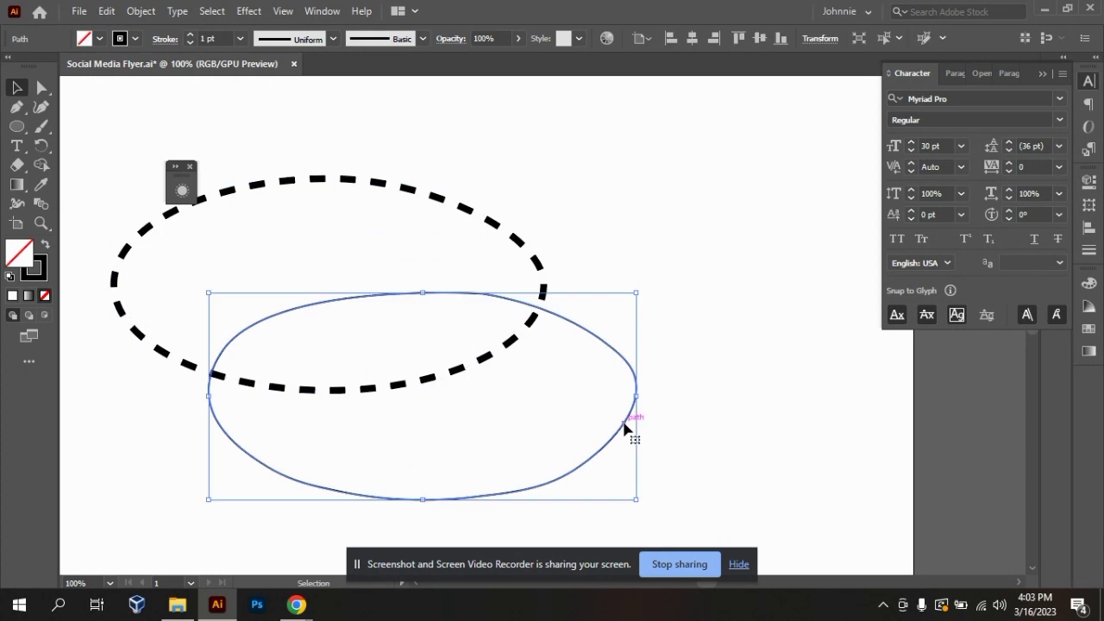
pyautogui.hotkey('ctrl', 'z')
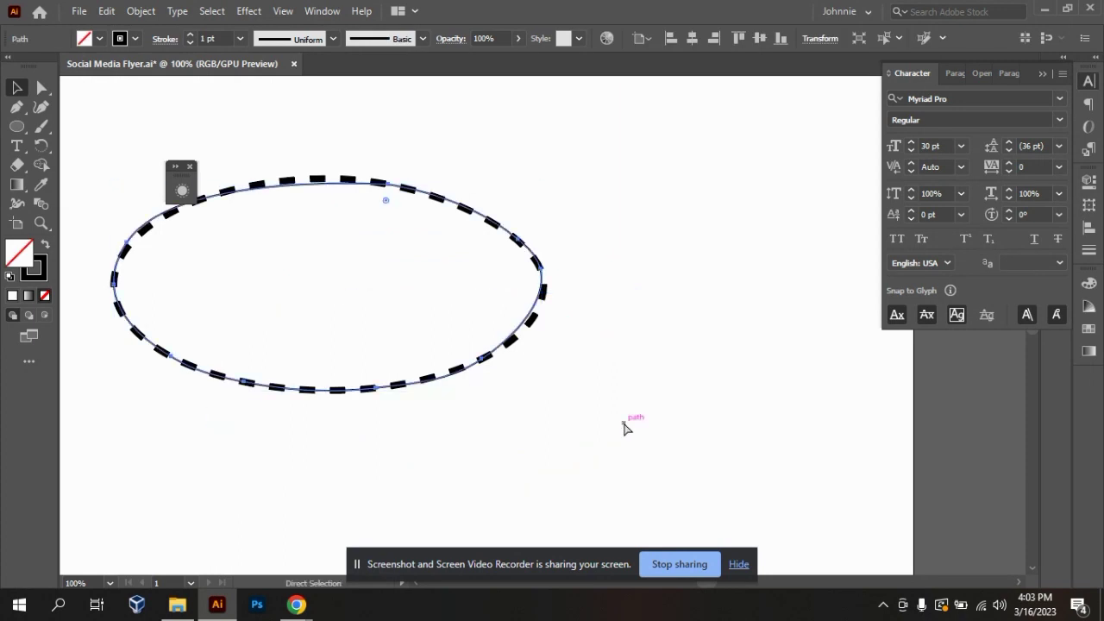
# Step: Set the traced outline's stroke weight to 12 pt
pyautogui.hotkey('ctrl', '-')
pyautogui.hotkey('ctrl', '-')
pyautogui.hotkey('ctrl', '+')
pyautogui.press('v')
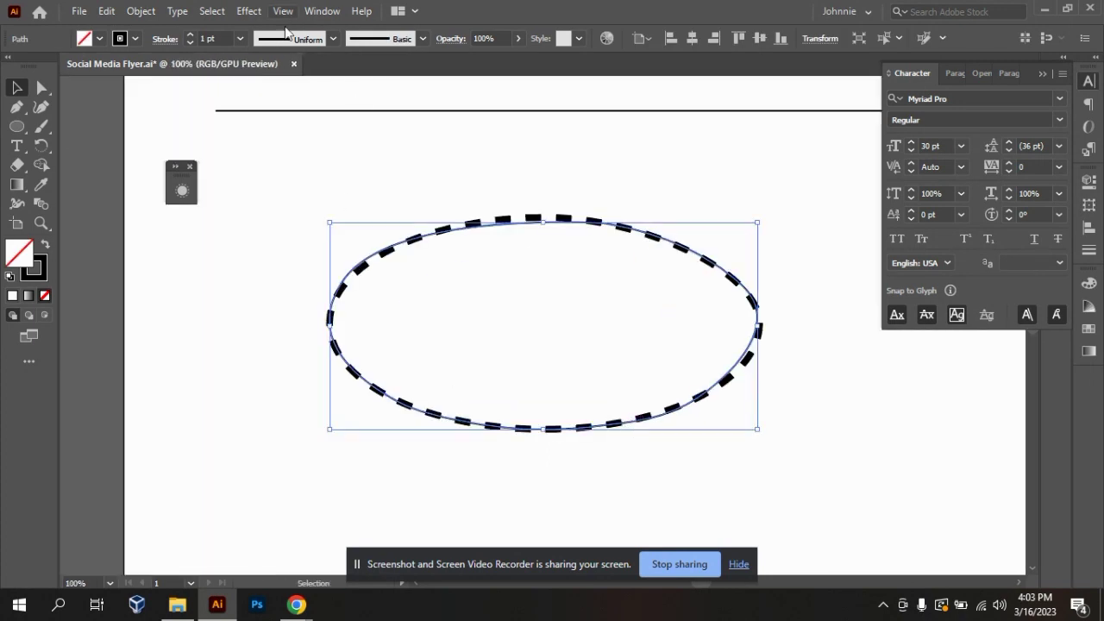
pyautogui.click(216, 40)
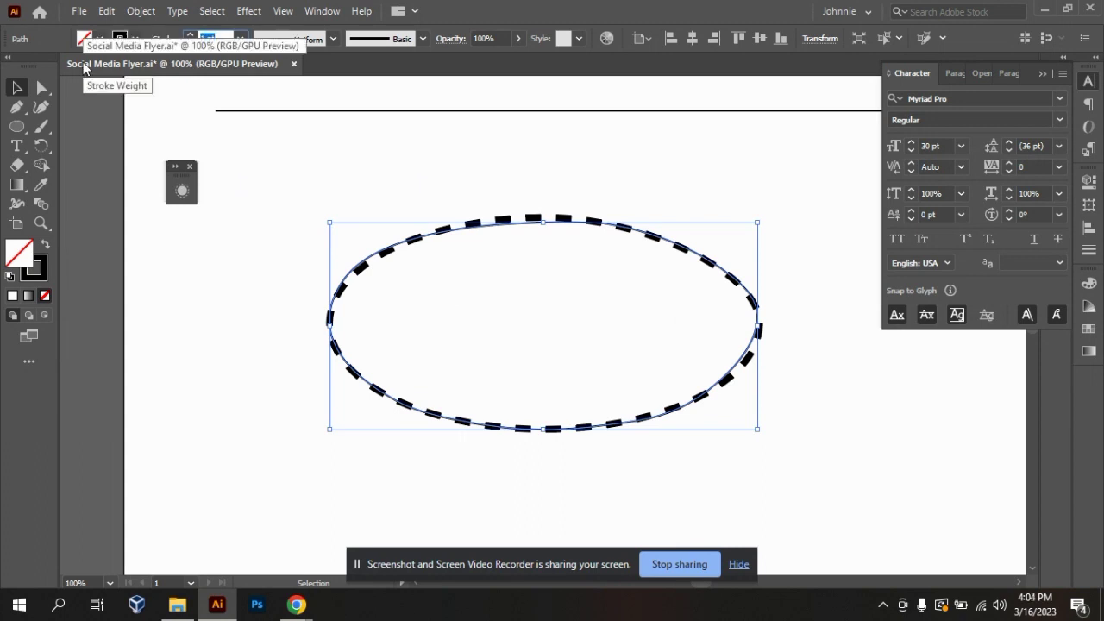
pyautogui.press('Return')
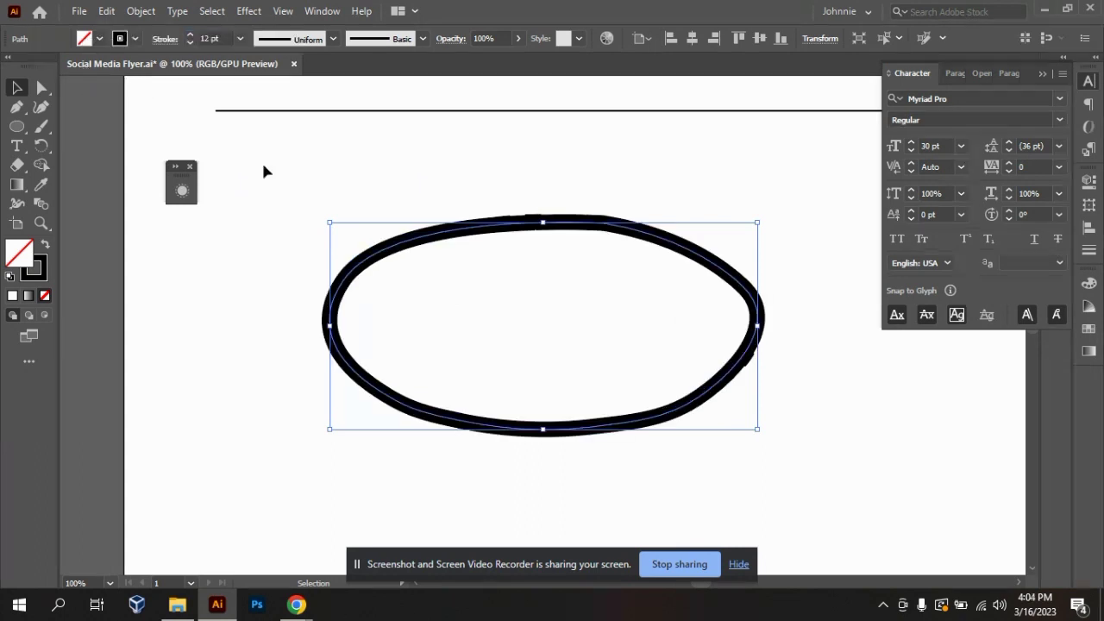
pyautogui.click(781, 400)
# Step: Move the thick outline down and to the left of the dashed ellipse, and return it over the ellipse with Direct Selection
pyautogui.moveTo(711, 402); pyautogui.dragTo(665, 469)
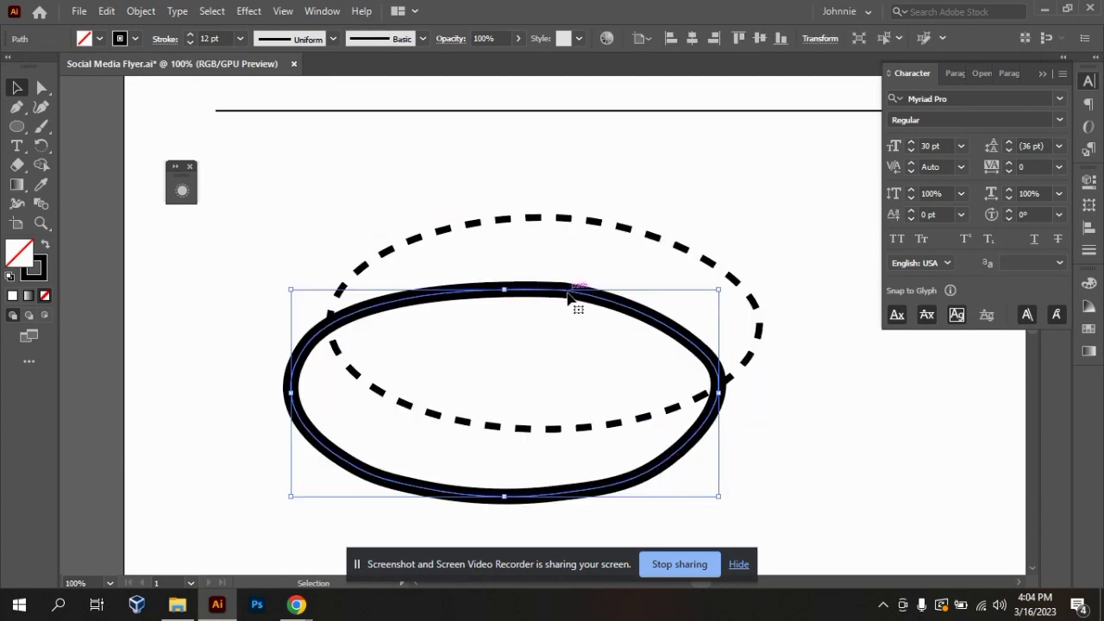
pyautogui.click(41, 87)
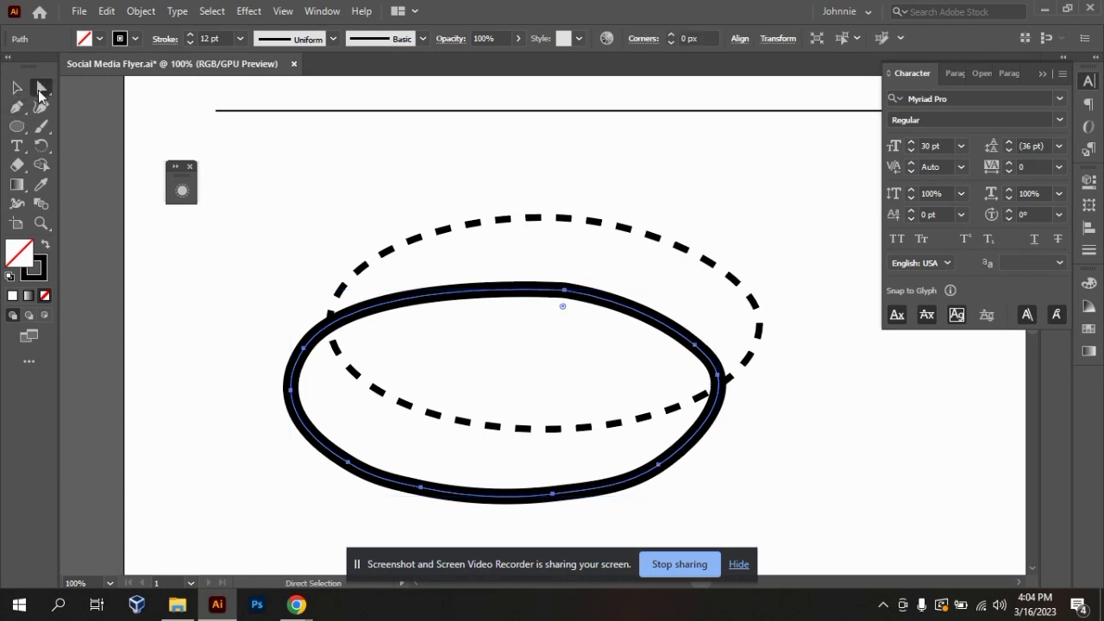
pyautogui.moveTo(574, 300); pyautogui.dragTo(601, 234)
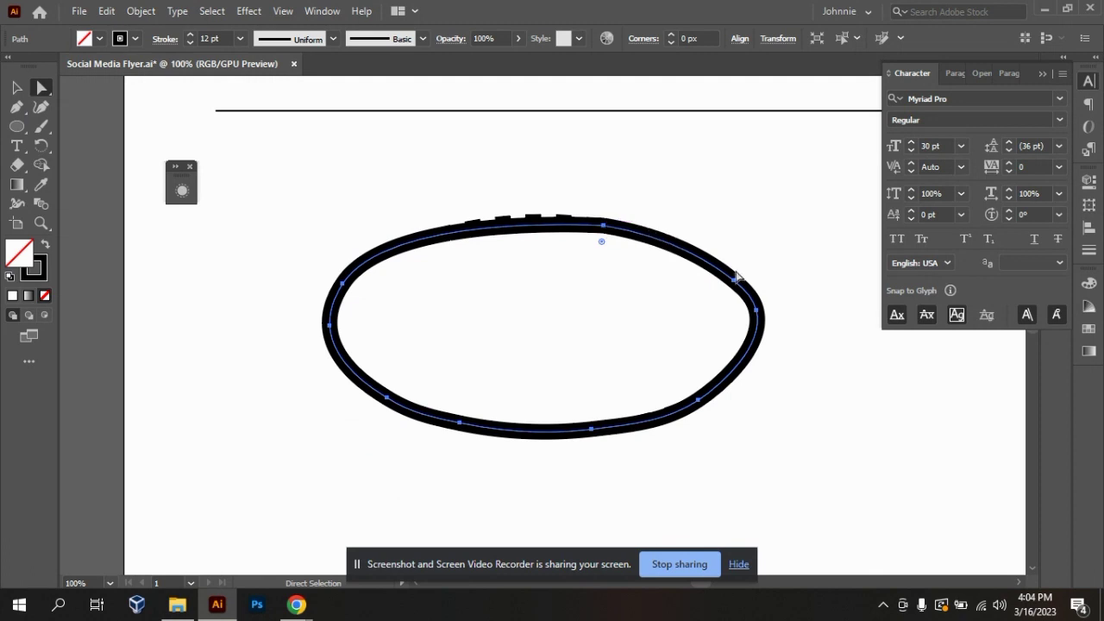
# Step: Delete the thick traced outline from over the dashed ellipse
pyautogui.moveTo(736, 285); pyautogui.dragTo(731, 279)
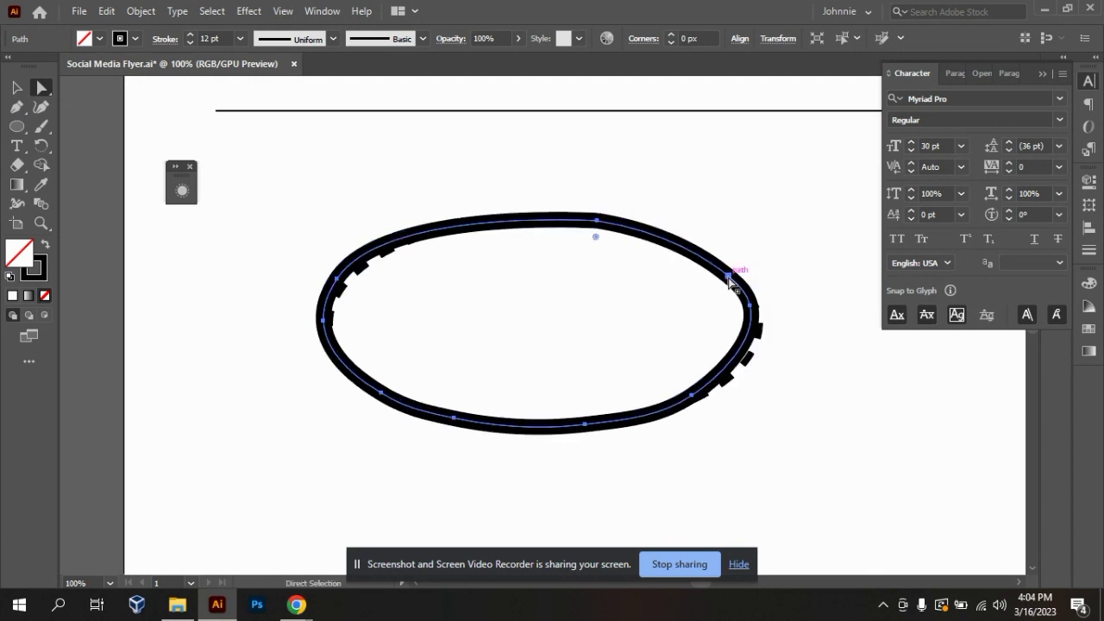
pyautogui.hotkey('ctrl', '-')
pyautogui.hotkey('ctrl', '-')
pyautogui.hotkey('ctrl', '=')
pyautogui.click(690, 375)
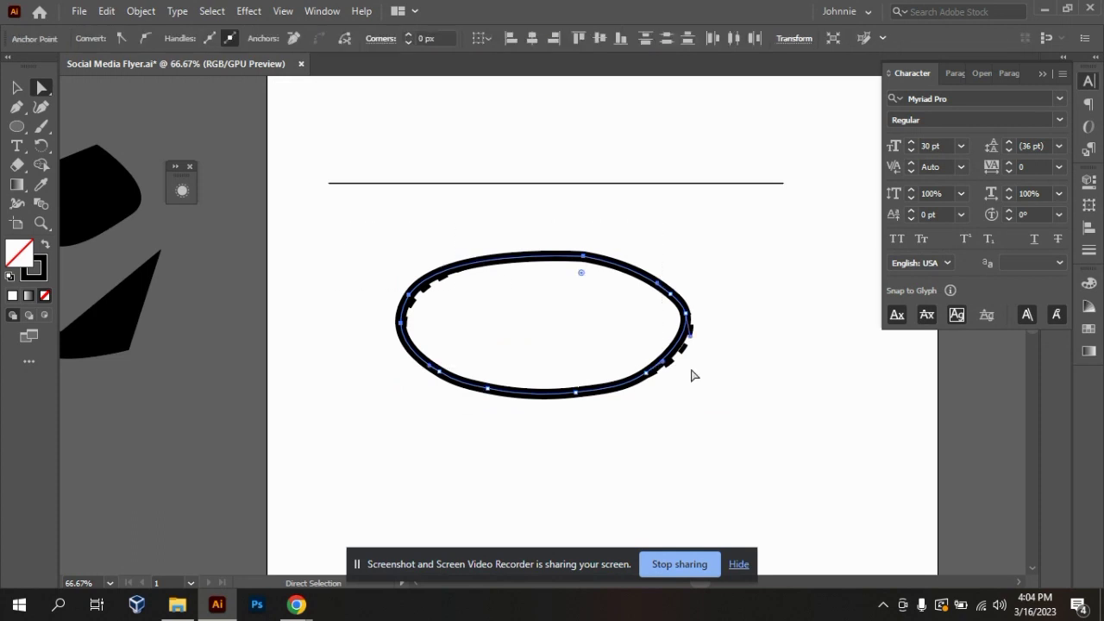
pyautogui.press('Delete')
pyautogui.hotkey('ctrl', 'z')
pyautogui.click(16, 89)
pyautogui.moveTo(373, 225); pyautogui.dragTo(712, 379)
pyautogui.press('Delete')
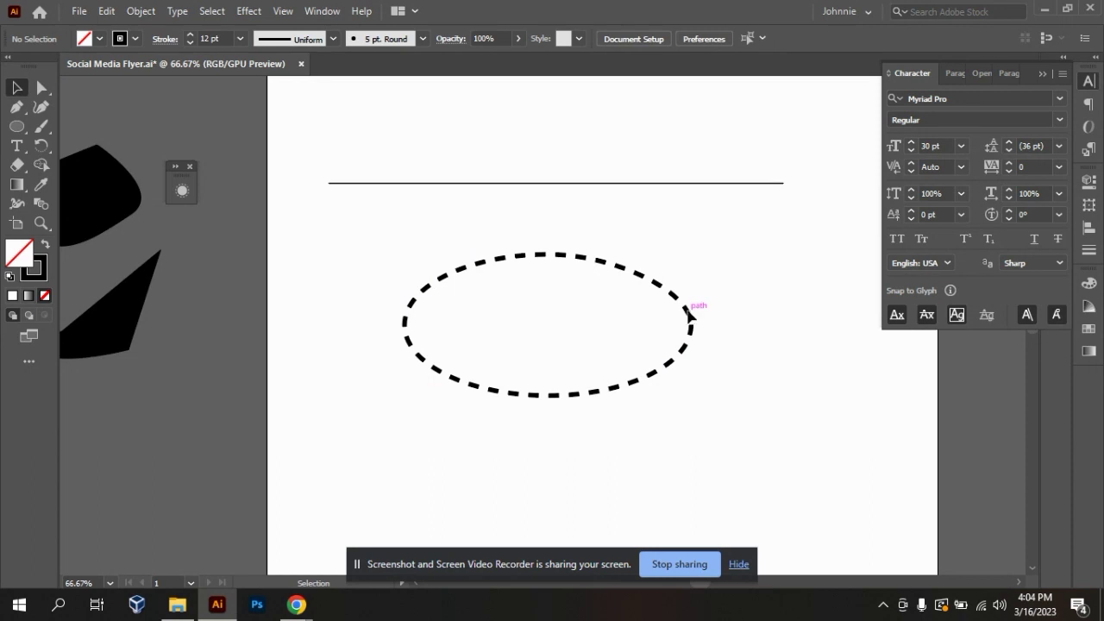
# Step: Unlock the dashed ellipse and delete it from the artboard
pyautogui.rightClick(689, 317)
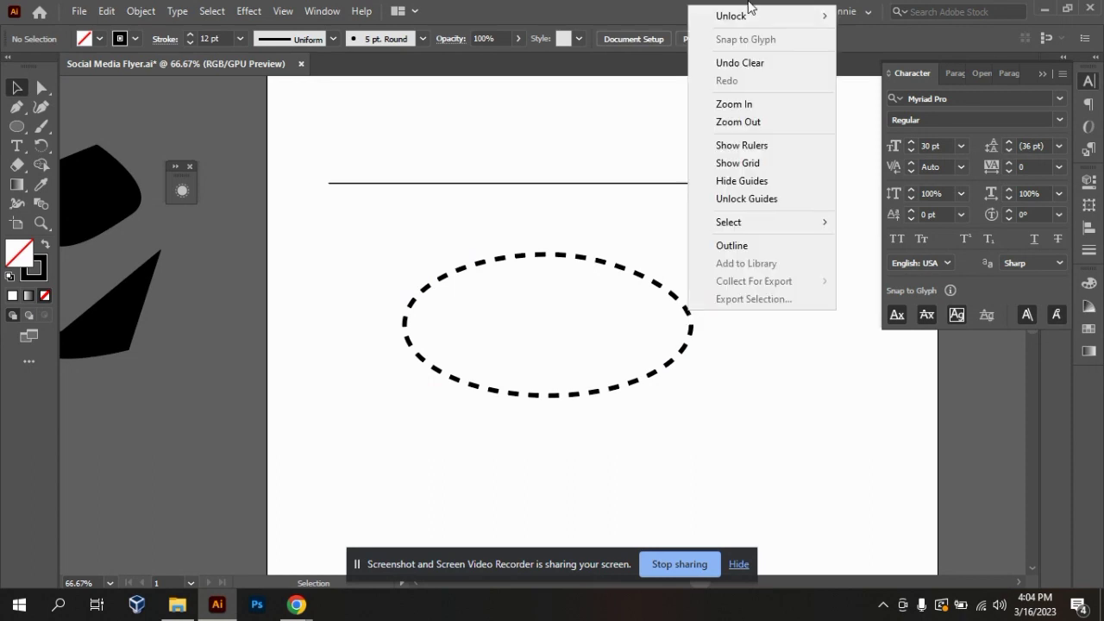
pyautogui.moveTo(776, 19)
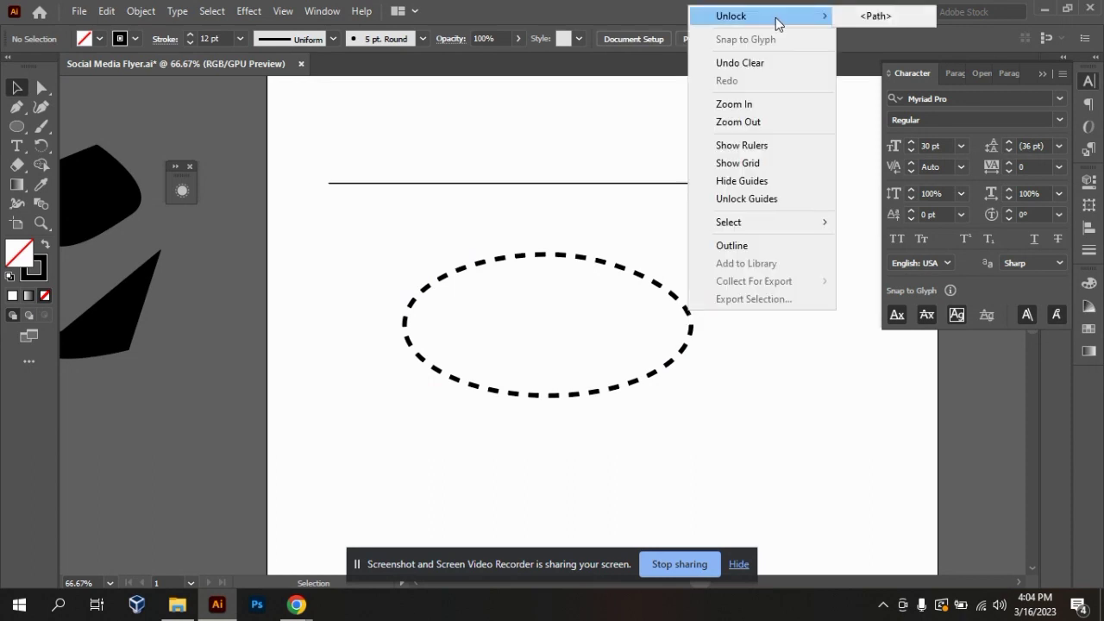
pyautogui.click(865, 21)
pyautogui.click(785, 325)
pyautogui.click(651, 371)
pyautogui.press('Delete')
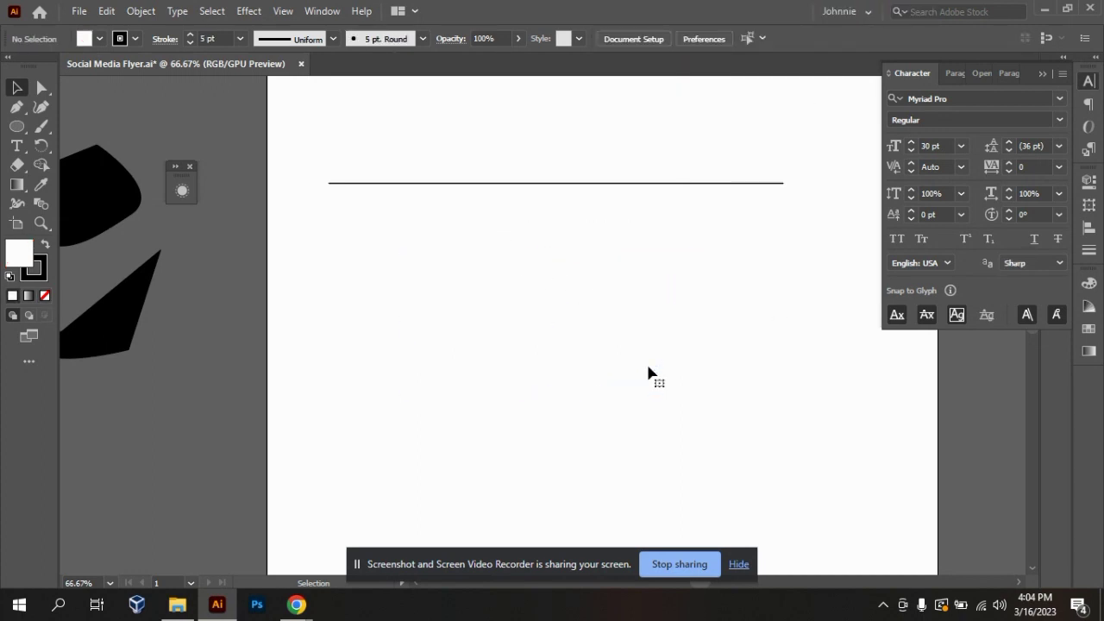
pyautogui.hotkey('ctrl', '-')
pyautogui.hotkey('ctrl', '-')
pyautogui.hotkey('ctrl', '-')
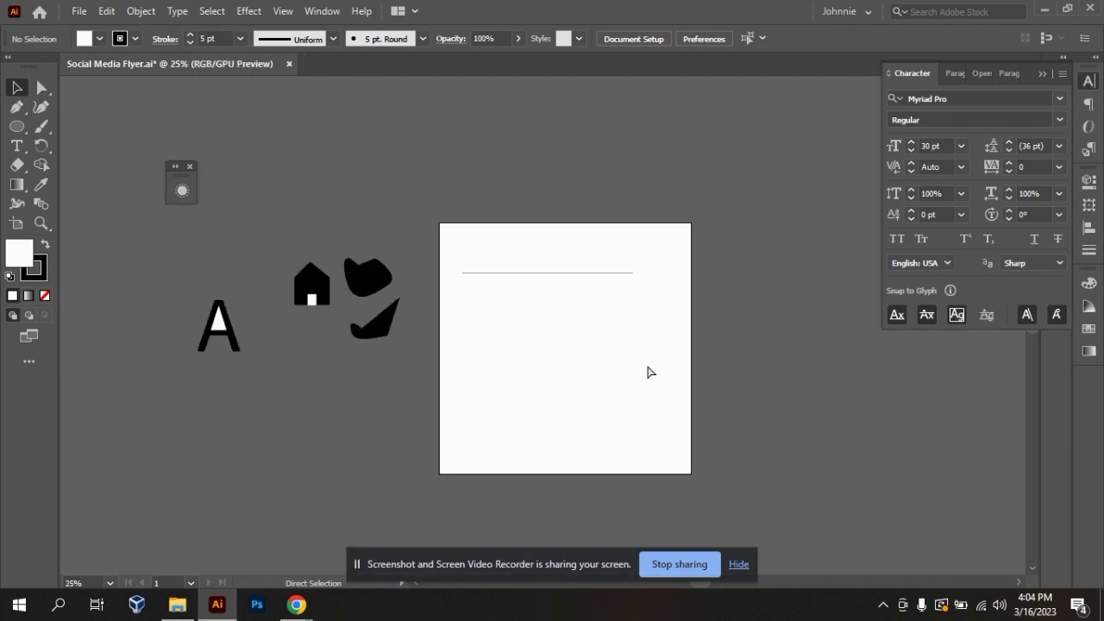
pyautogui.hotkey('ctrl', '+')
pyautogui.hotkey('ctrl', '-')
pyautogui.hotkey('ctrl', '+')
pyautogui.hotkey('ctrl', '+')
pyautogui.hotkey('ctrl', '+')
pyautogui.hotkey('ctrl', '-')
pyautogui.hotkey('ctrl', '-')
pyautogui.hotkey('ctrl', '-')
pyautogui.hotkey('ctrl', '+')
pyautogui.hotkey('ctrl', '+')
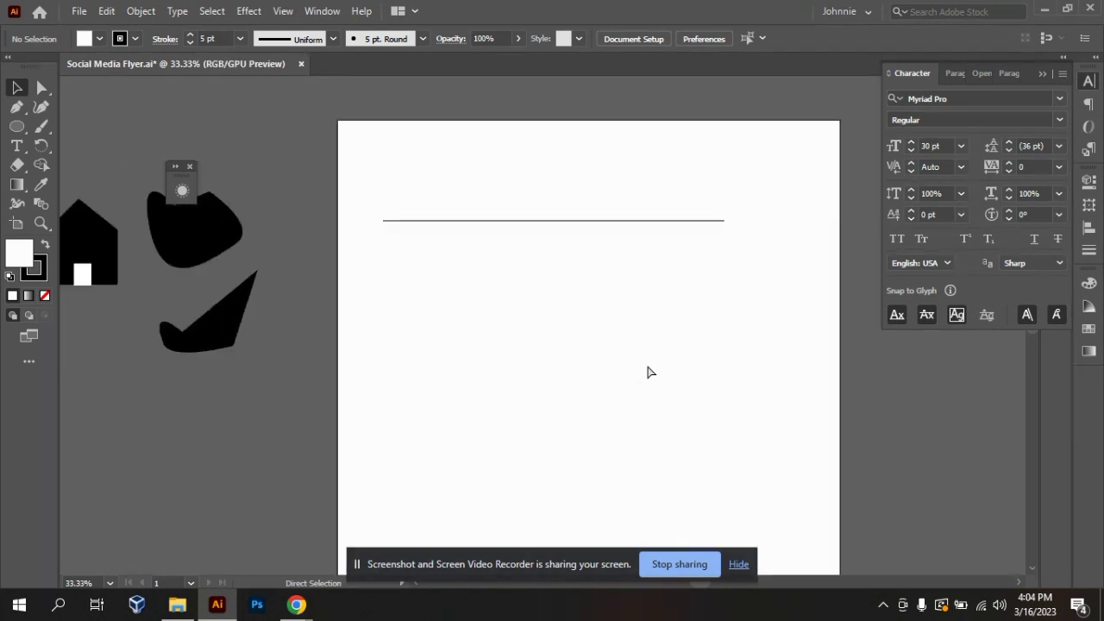
pyautogui.hotkey('ctrl', '+')
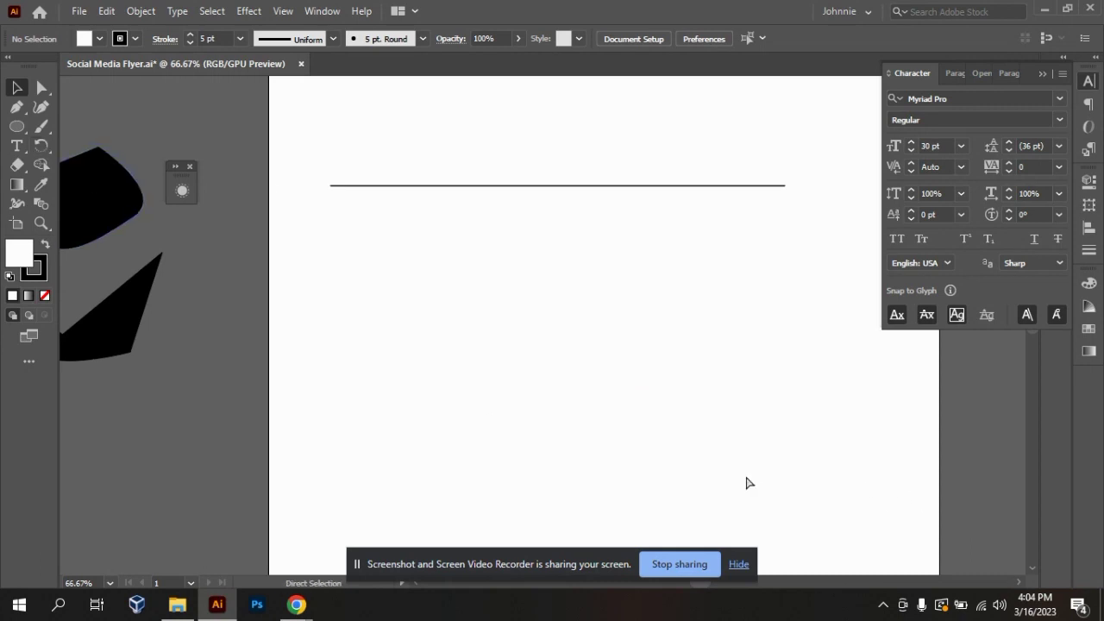
# Step: Move the traced letter A directly below the house beside the artboard
pyautogui.hotkey('ctrl', '-')
pyautogui.hotkey('ctrl', '-')
pyautogui.hotkey('ctrl', '-')
pyautogui.hotkey('ctrl', '+')
pyautogui.moveTo(83, 262); pyautogui.dragTo(234, 422)
pyautogui.click(361, 407)
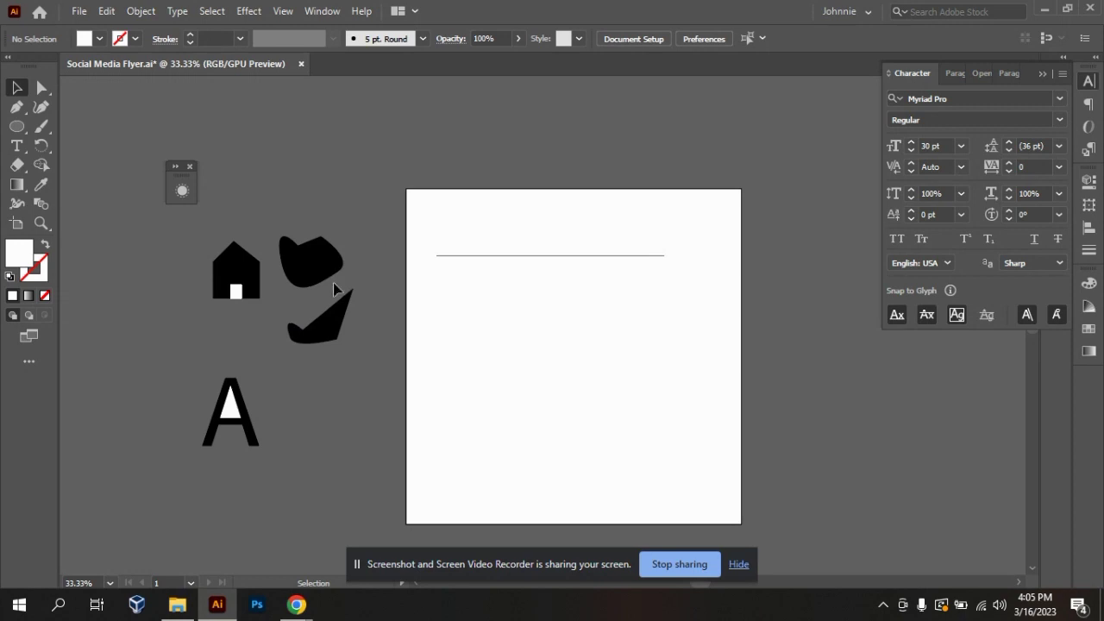
# Step: Move the horizontal line off the artboard to the empty space above and to its left
pyautogui.click(523, 255)
pyautogui.moveTo(606, 257); pyautogui.dragTo(479, 128)
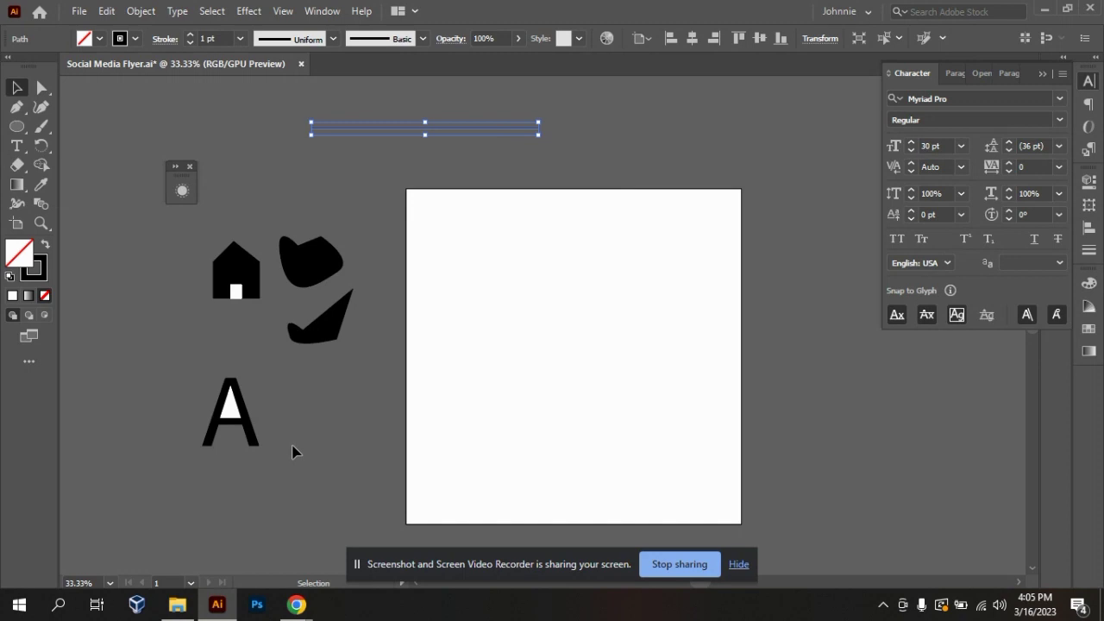
pyautogui.click(319, 427)
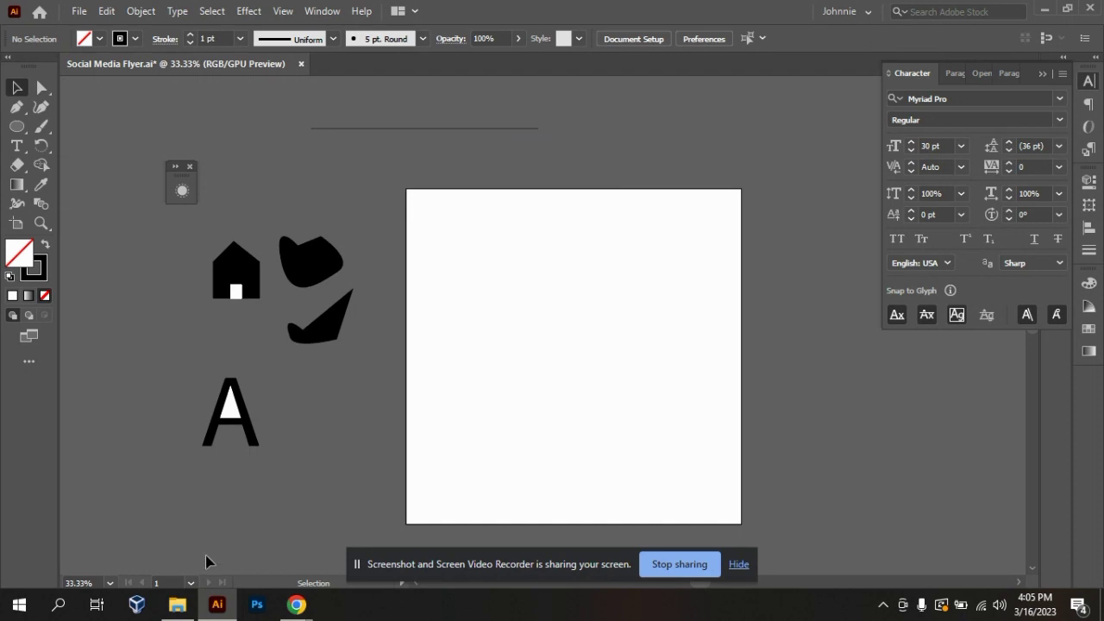
# Step: Place the incorrect-drop-shape-abstract-elements image from the Downloads folder onto the artboard
pyautogui.click(177, 604)
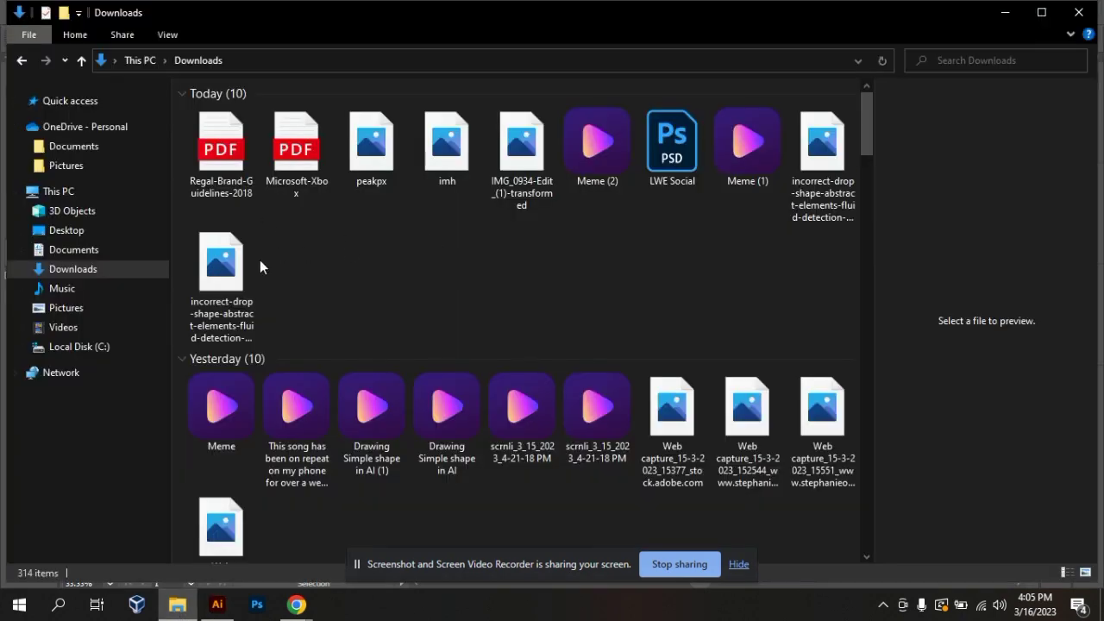
pyautogui.moveTo(204, 297); pyautogui.dragTo(590, 360)
pyautogui.click(767, 420)
# Step: Examine the rows of black blob shapes in the placed image
pyautogui.hotkey('ctrl', '+')
pyautogui.hotkey('ctrl', '+')
pyautogui.hotkey('ctrl', '-')
pyautogui.hotkey('ctrl', '-')
pyautogui.hotkey('ctrl', '-')
pyautogui.hotkey('ctrl', '-')
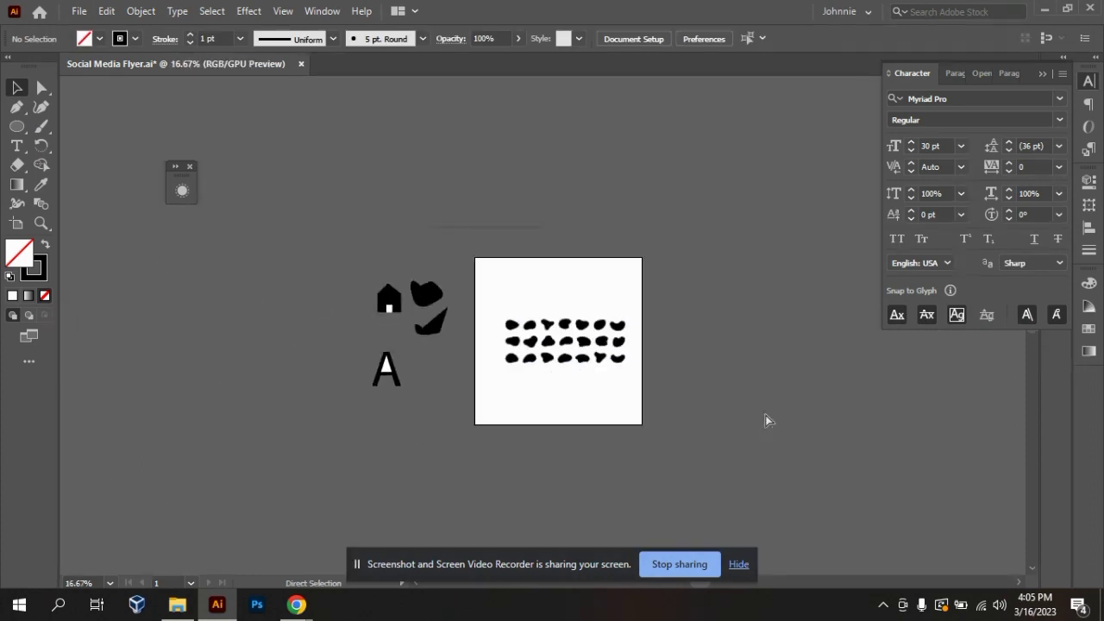
pyautogui.hotkey('ctrl', '+')
pyautogui.hotkey('ctrl', '+')
pyautogui.hotkey('ctrl', '+')
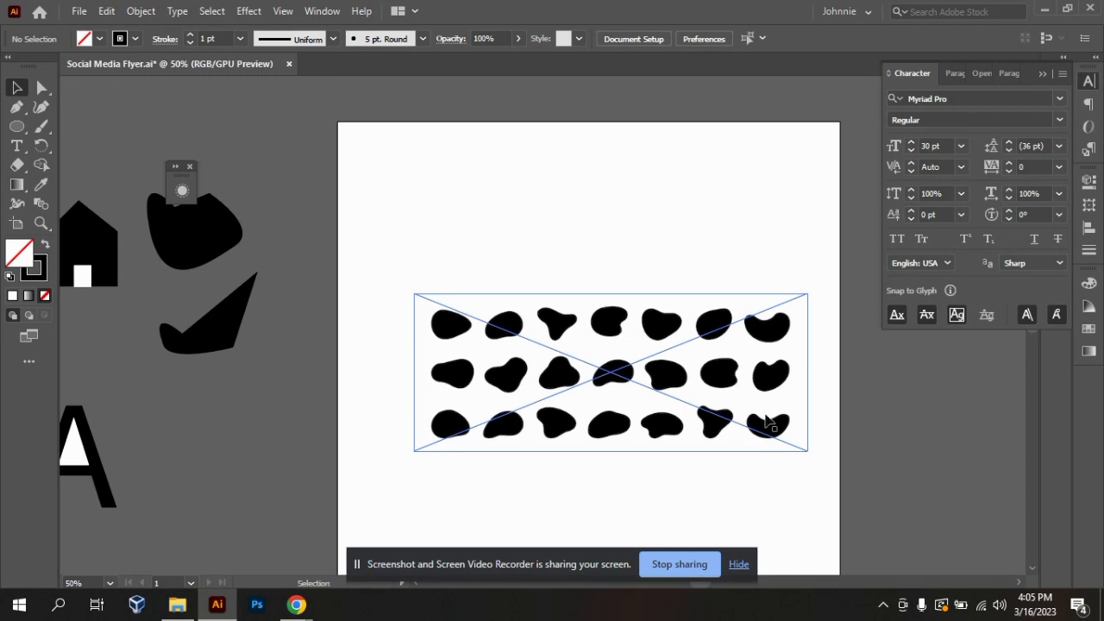
pyautogui.hotkey('ctrl', '+')
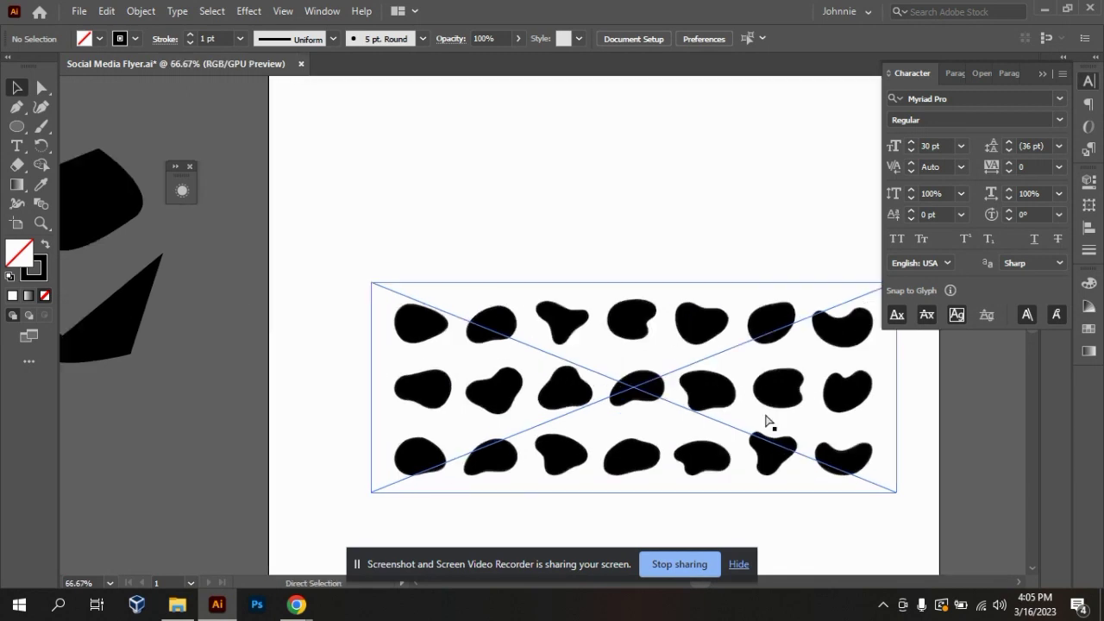
pyautogui.hotkey('ctrl', '-')
pyautogui.hotkey('ctrl', '-')
pyautogui.hotkey('ctrl', '-')
pyautogui.hotkey('ctrl', '+')
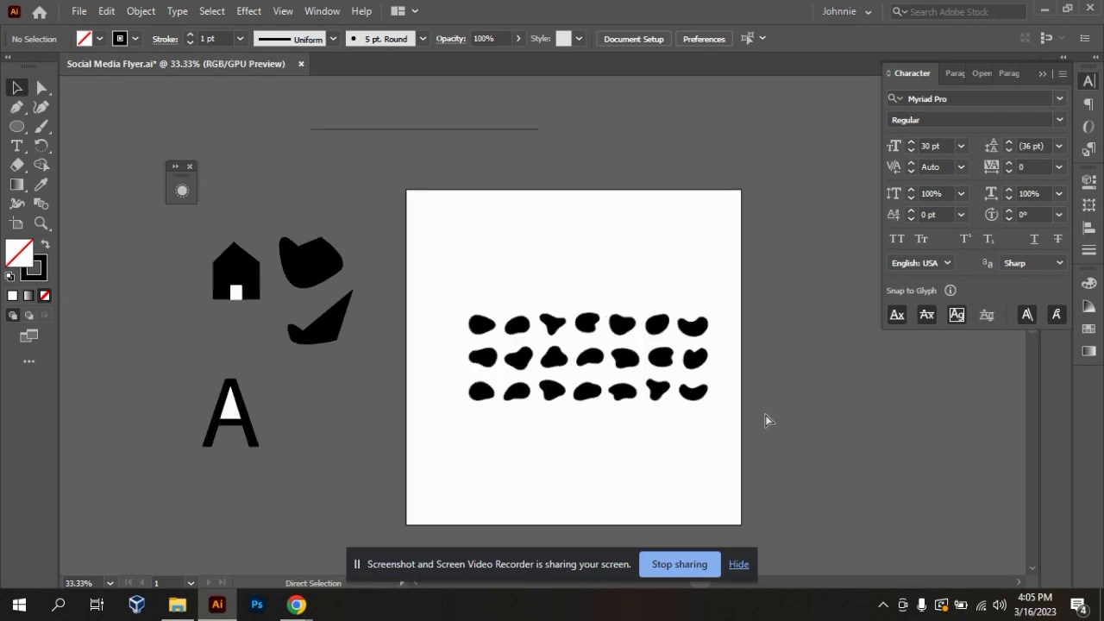
pyautogui.hotkey('ctrl', '+')
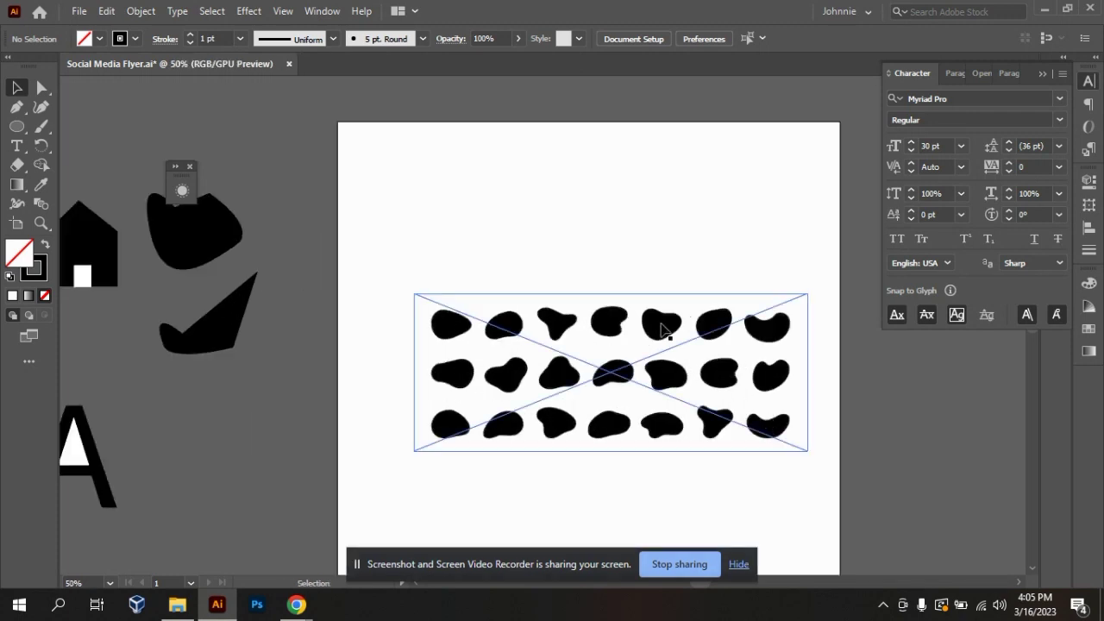
# Step: Move the placed blob image up and to the left, and enlarge it proportionally beyond both sides of the artboard
pyautogui.moveTo(660, 329); pyautogui.dragTo(606, 273)
pyautogui.moveTo(554, 405); pyautogui.dragTo(576, 580)
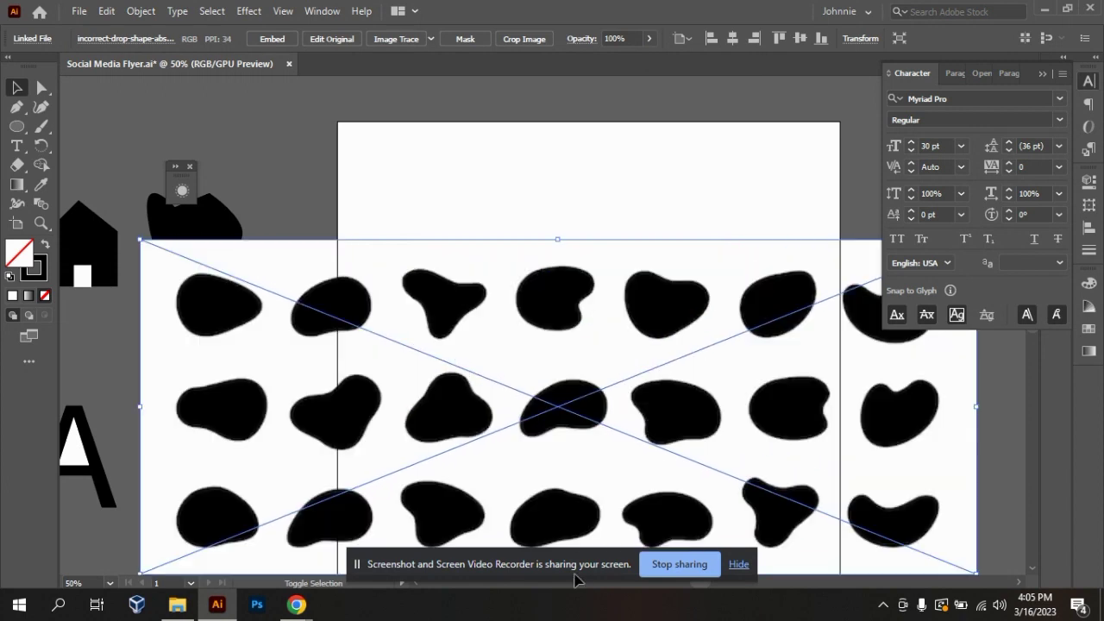
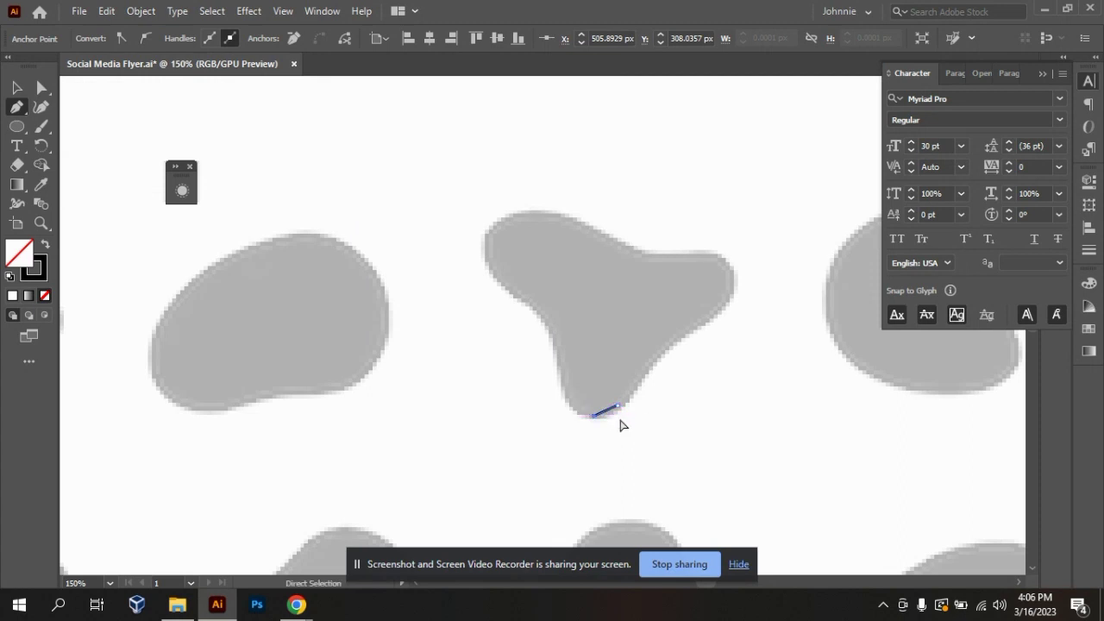
# Step: Trace the three-lobed blob with the Pen tool from its bottom tip up the left edge to the upper-left lobe
pyautogui.moveTo(618, 405); pyautogui.dragTo(560, 433)
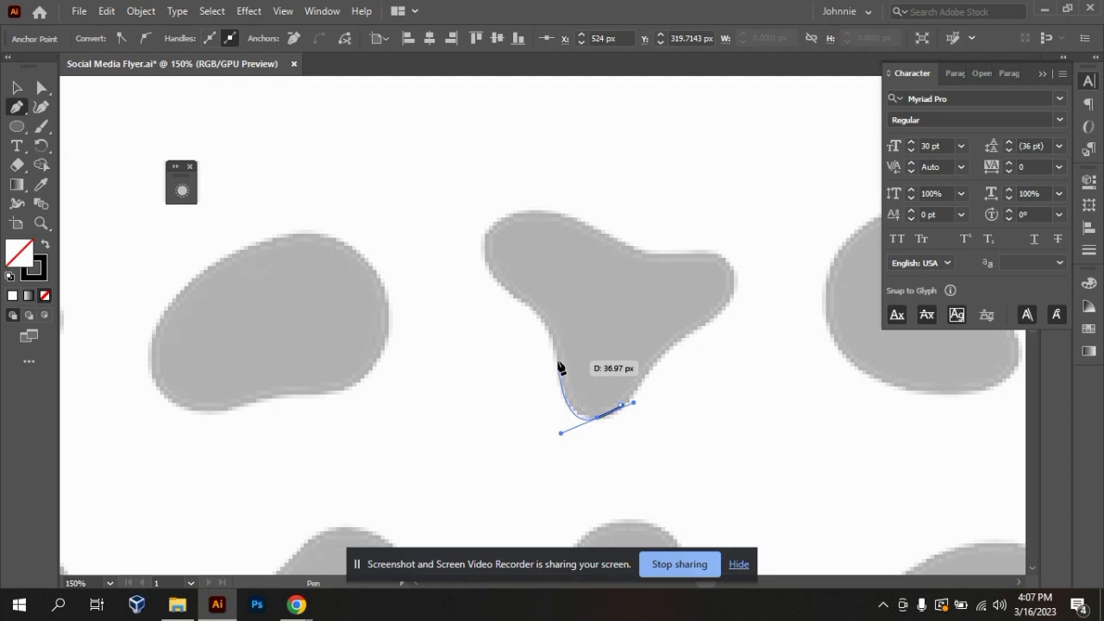
pyautogui.click(556, 356)
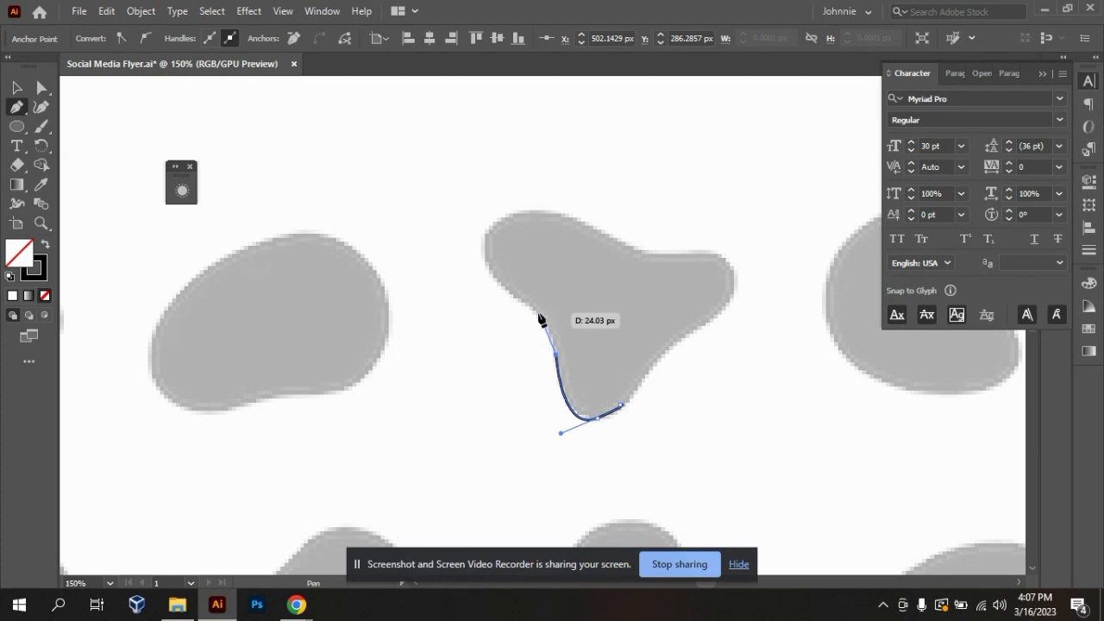
pyautogui.click(543, 316)
pyautogui.click(512, 296)
pyautogui.click(490, 270)
pyautogui.moveTo(482, 242); pyautogui.dragTo(474, 197)
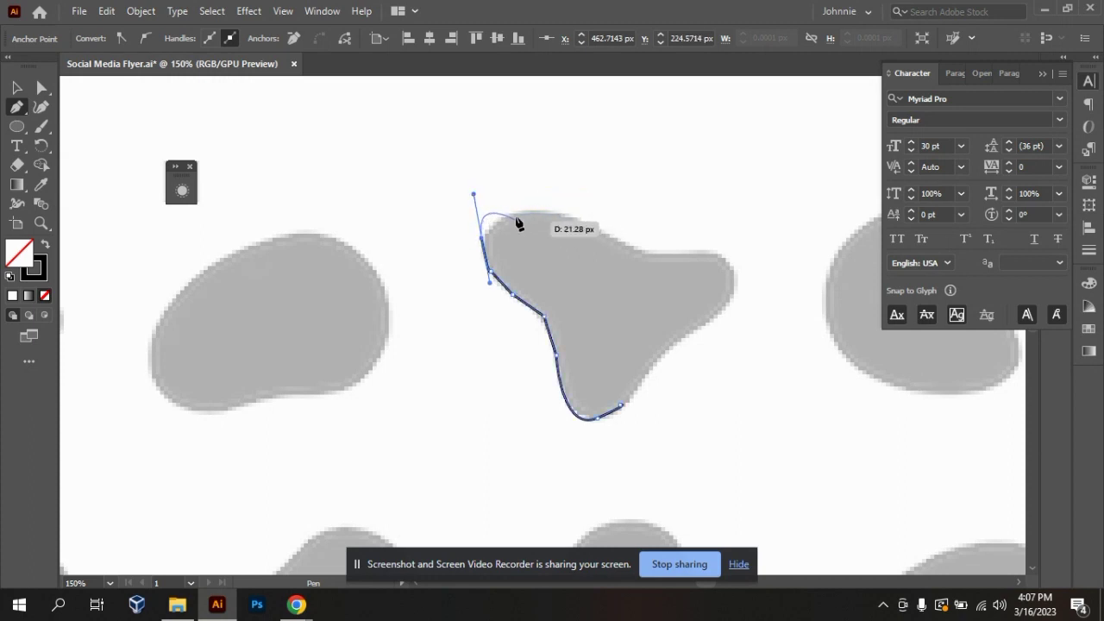
# Step: Continue the Pen path over the upper-left lobe and along the blob's top edge to the right lobe
pyautogui.click(534, 211)
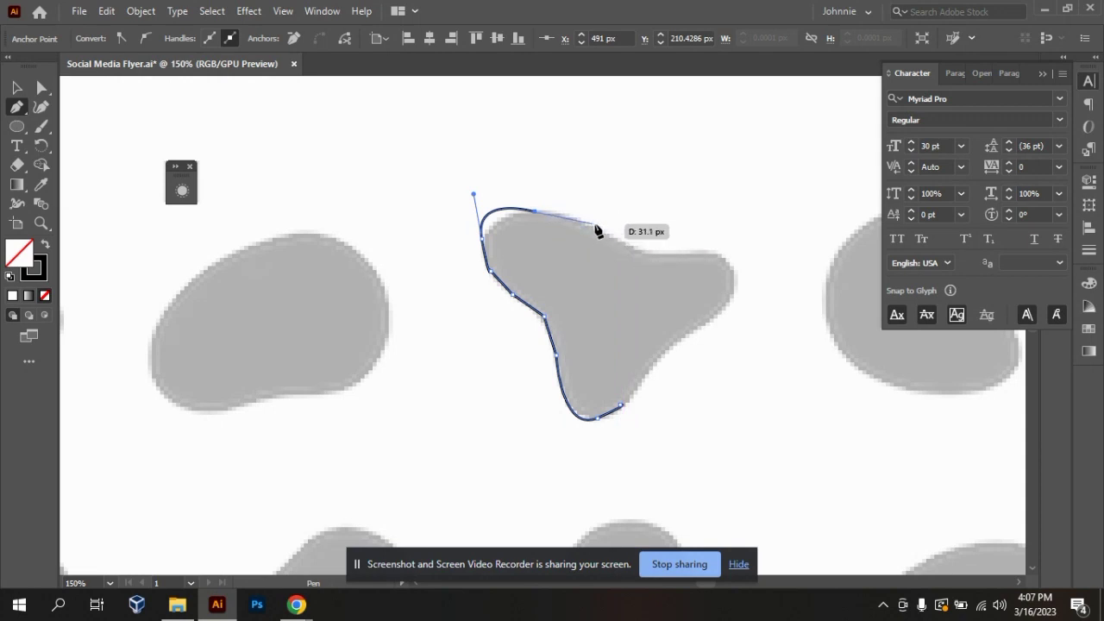
pyautogui.click(625, 246)
pyautogui.click(631, 247)
pyautogui.click(717, 254)
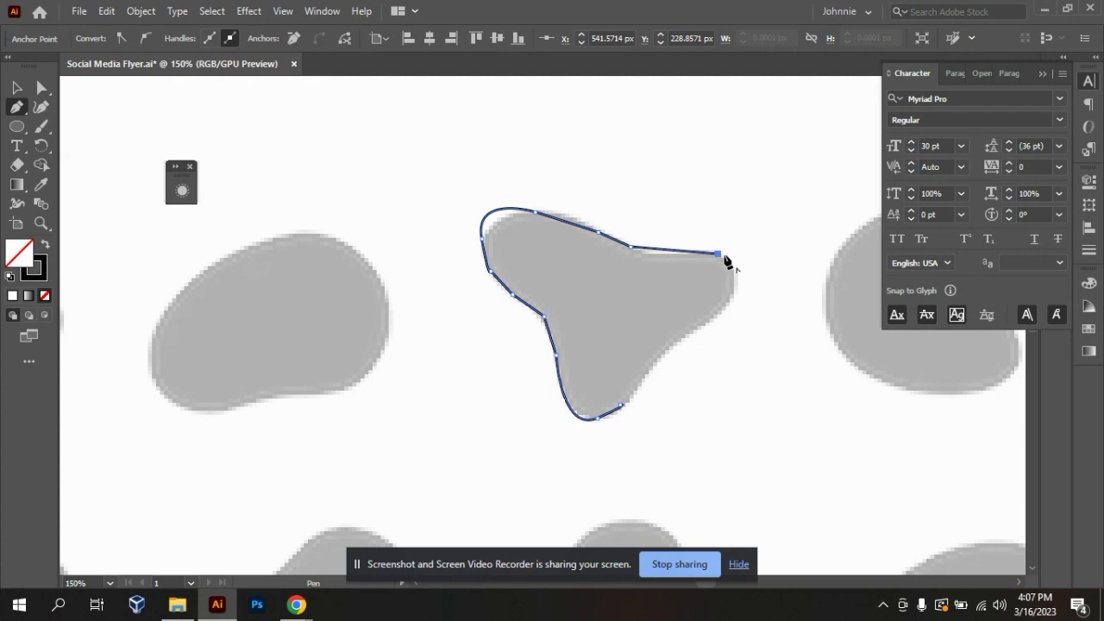
# Step: Trace around the right lobe and down the lower-right edge, closing the path at the bottom tip
pyautogui.moveTo(737, 286); pyautogui.dragTo(768, 301)
pyautogui.hotkey('ctrl', 'z')
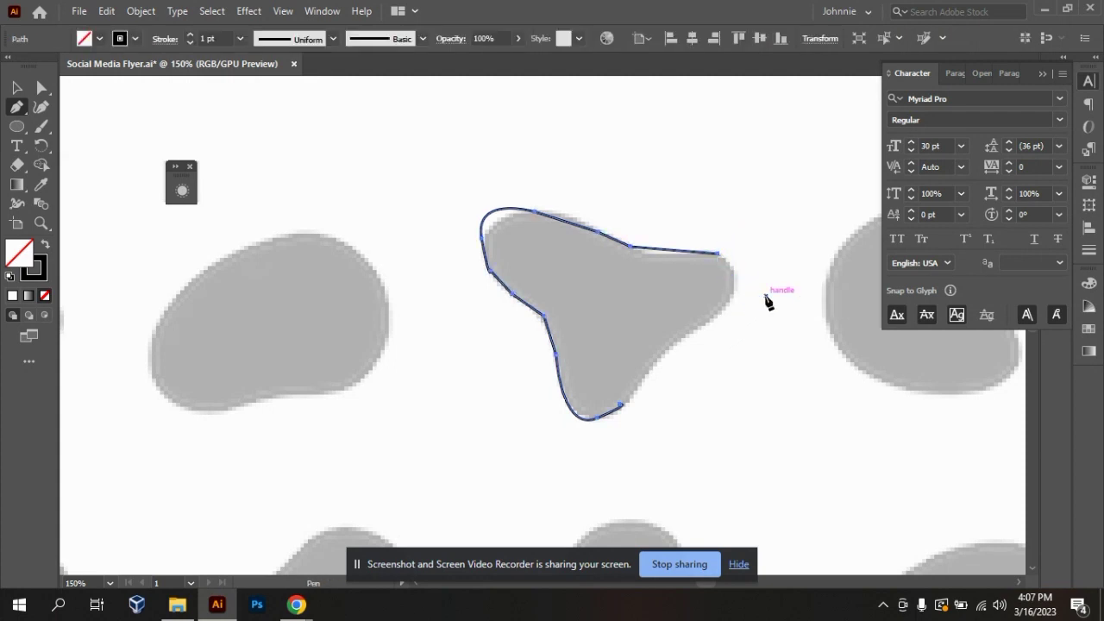
pyautogui.click(731, 266)
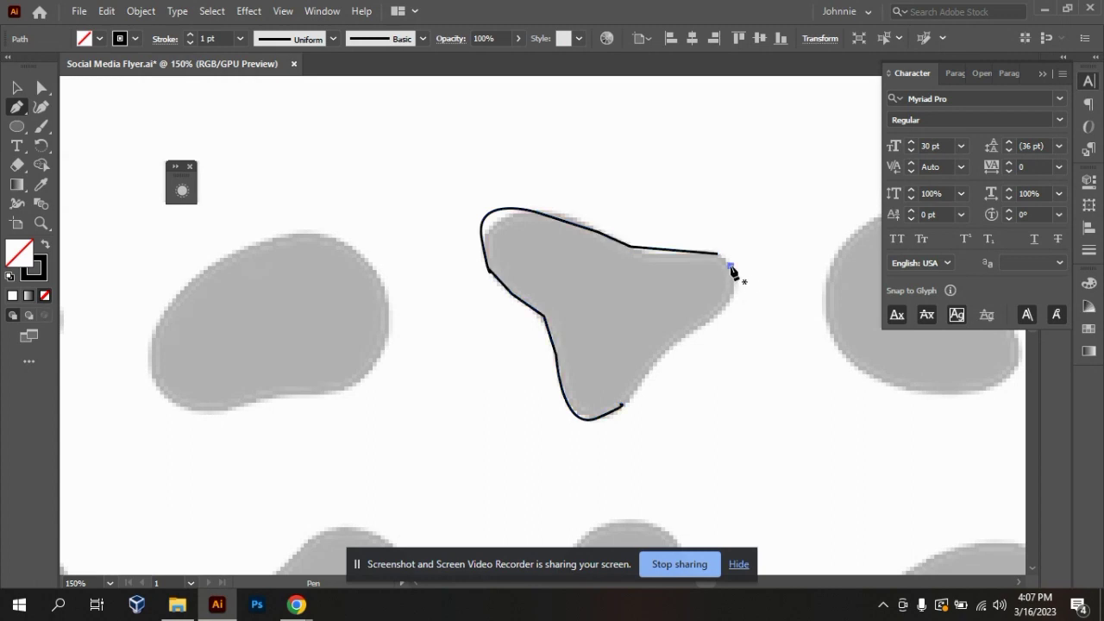
pyautogui.moveTo(730, 266); pyautogui.dragTo(718, 259)
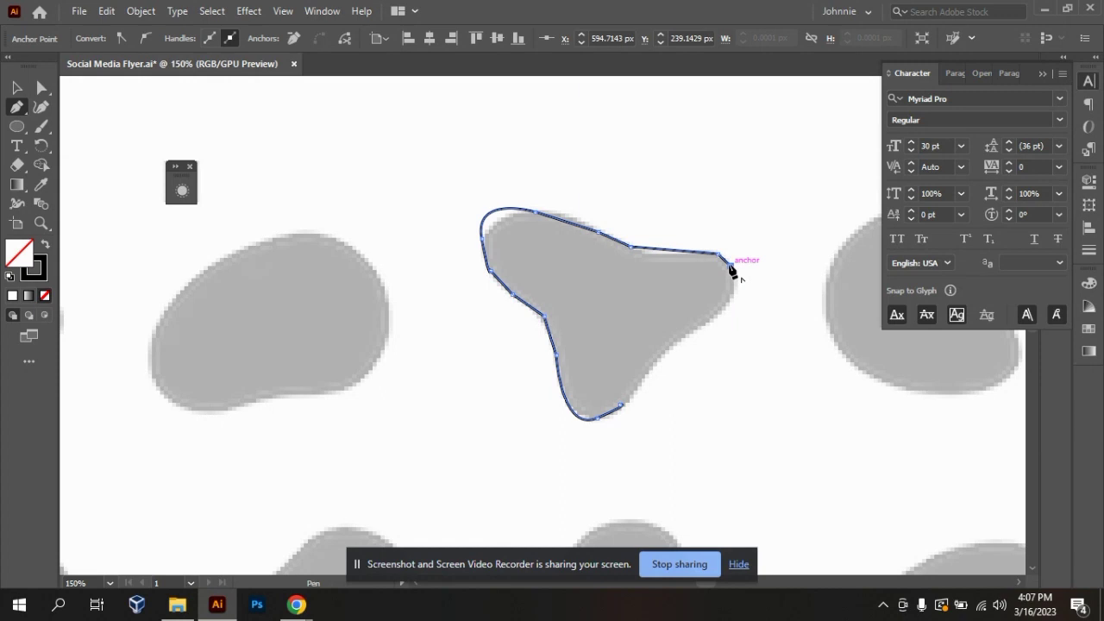
pyautogui.click(735, 277)
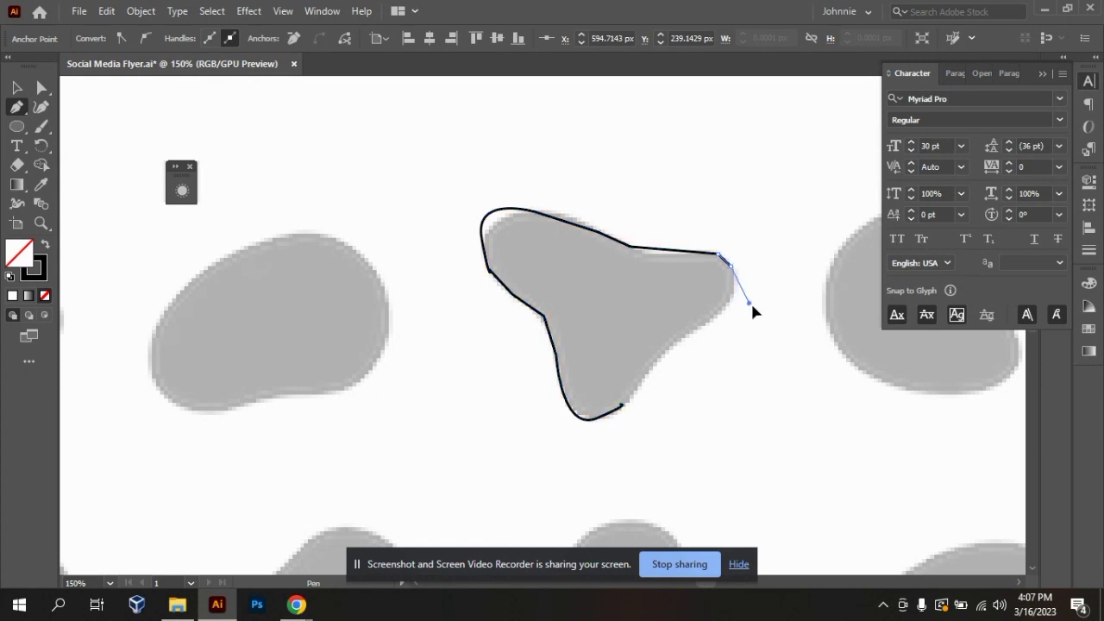
pyautogui.moveTo(732, 296)
pyautogui.mouseDown()
pyautogui.moveTo(701, 316)
pyautogui.moveTo(764, 311)
pyautogui.moveTo(778, 293)
pyautogui.moveTo(702, 381)
pyautogui.moveTo(695, 350)
pyautogui.moveTo(742, 286)
pyautogui.mouseUp()
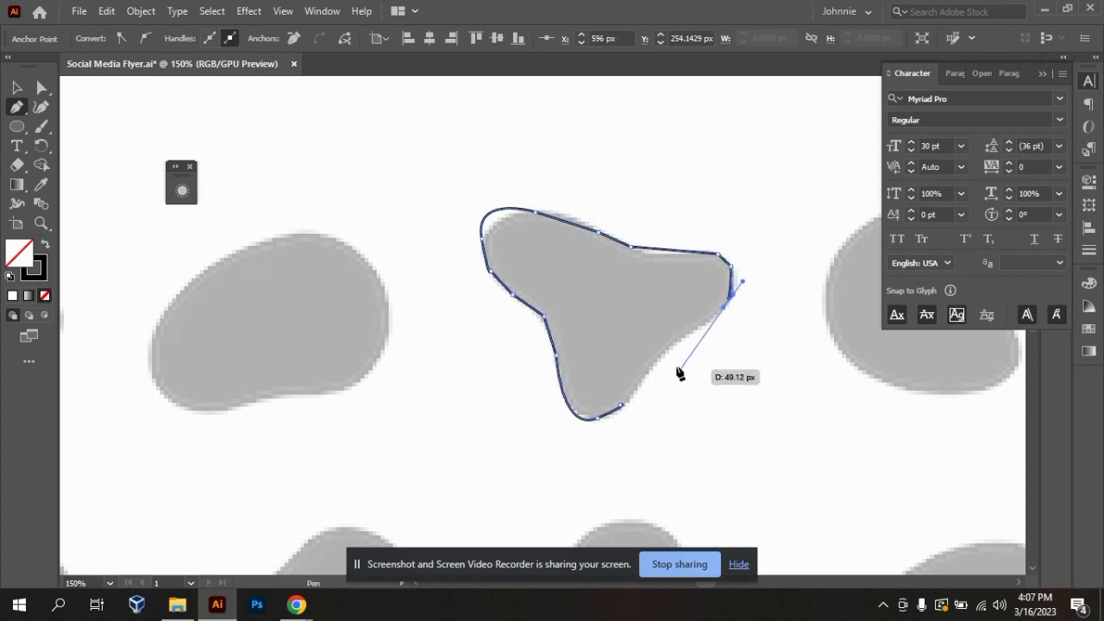
pyautogui.click(669, 348)
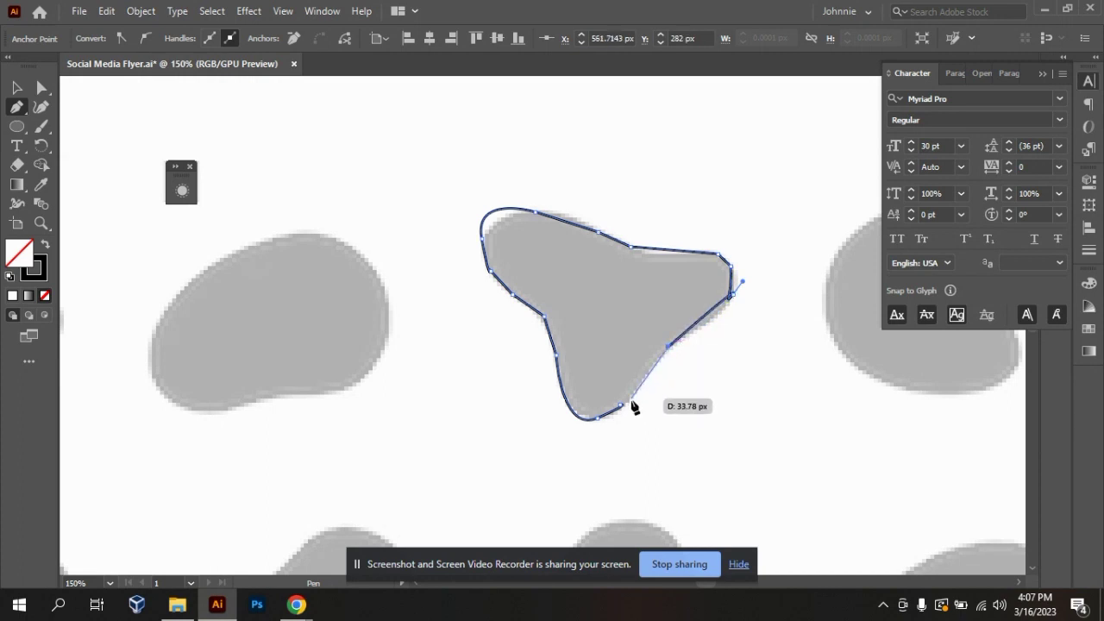
pyautogui.click(622, 407)
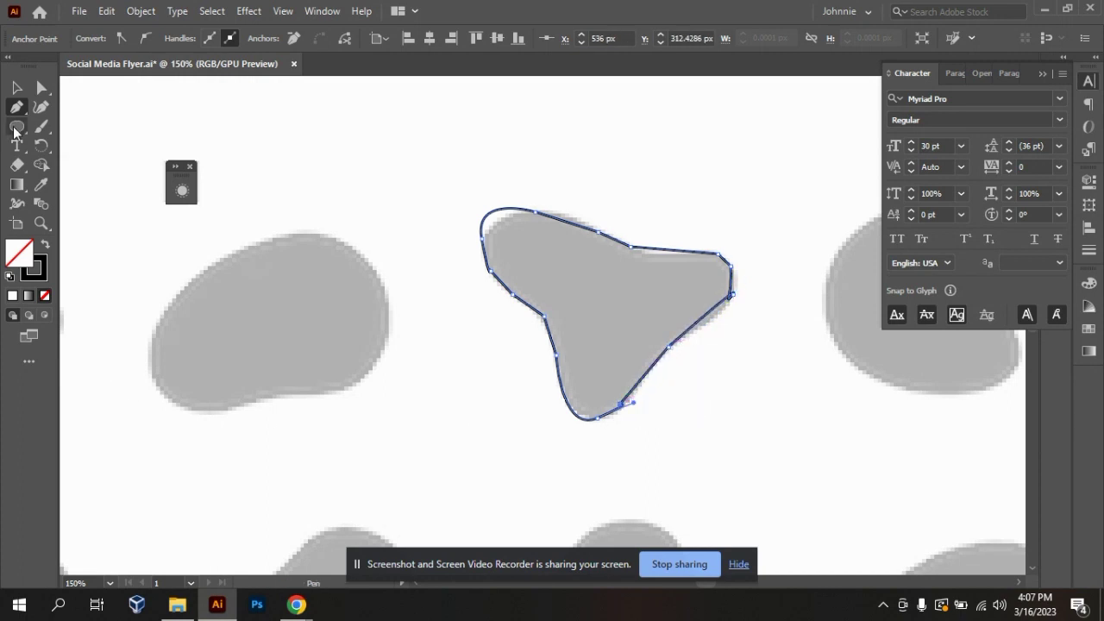
# Step: Swap the traced blob's fill and stroke for a solid black fill, and move it up and left off its template
pyautogui.click(18, 88)
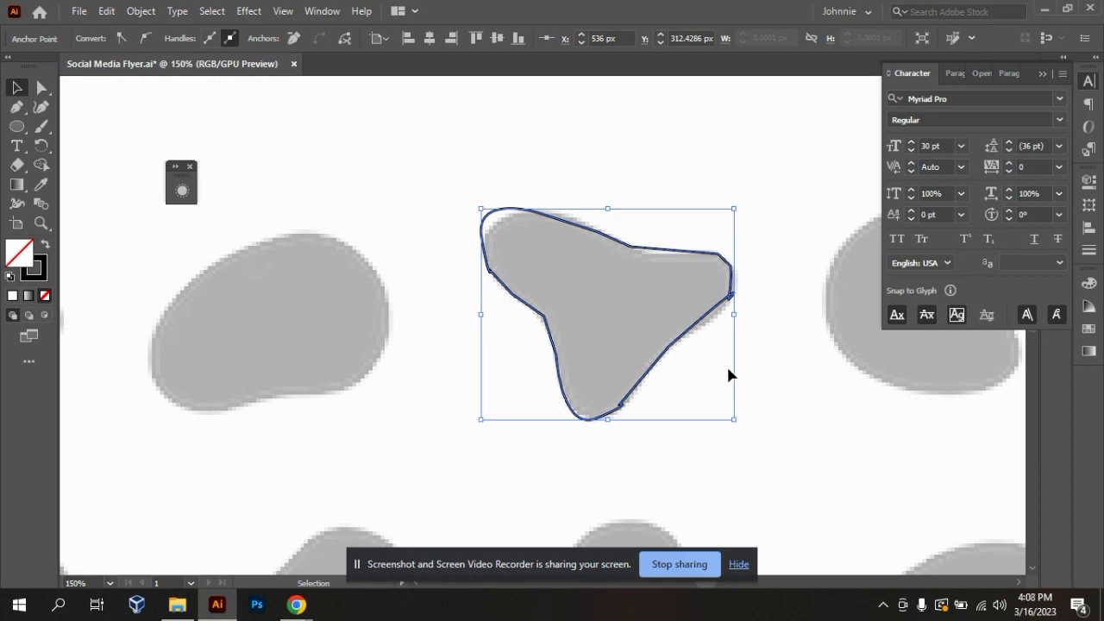
pyautogui.click(50, 245)
pyautogui.click(769, 335)
pyautogui.moveTo(519, 343); pyautogui.dragTo(369, 264)
pyautogui.press('-')
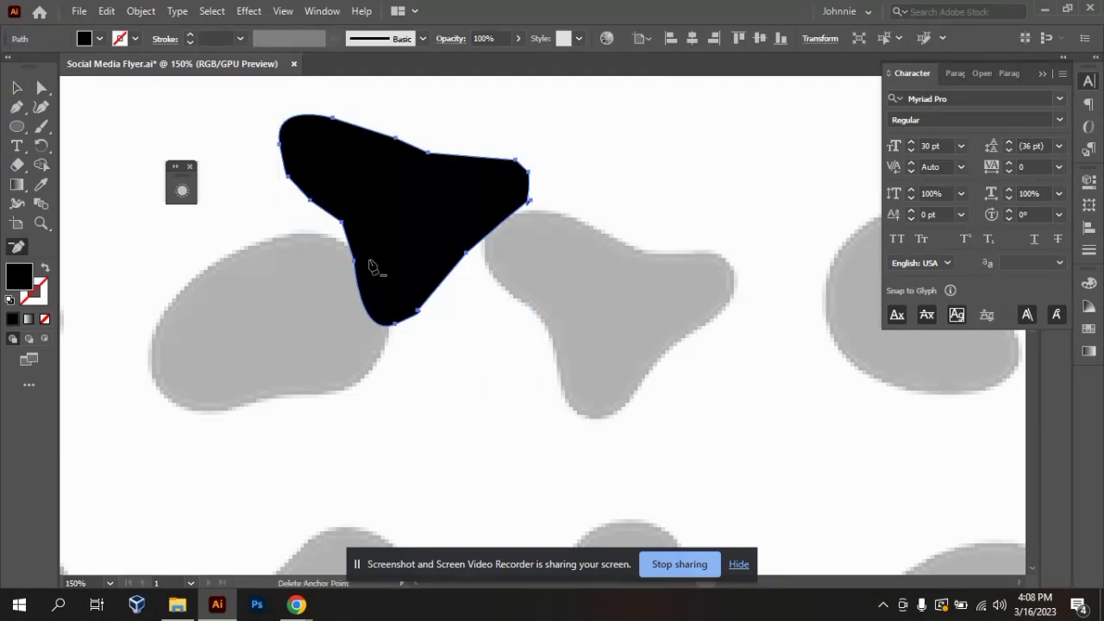
pyautogui.hotkey('ctrl', '-')
pyautogui.hotkey('ctrl', '-')
pyautogui.hotkey('ctrl', '-')
pyautogui.hotkey('ctrl', '+')
pyautogui.hotkey('ctrl', '+')
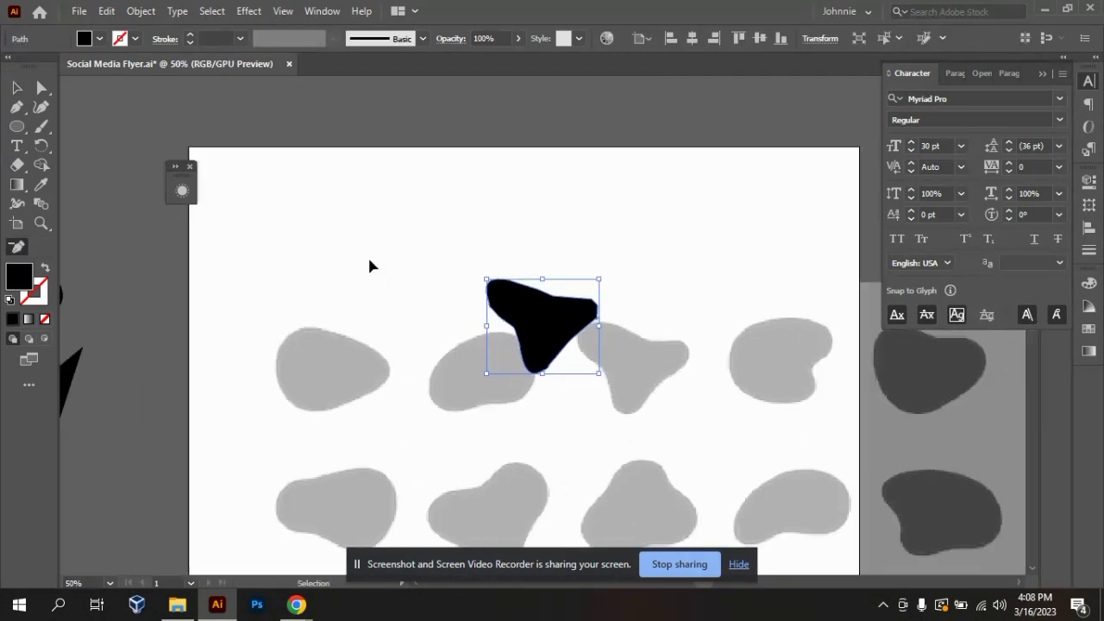
# Step: Move the black Pen-traced blob up and left, clear of the gray template shapes, and deselect it
pyautogui.hotkey('ctrl', '-')
pyautogui.hotkey('ctrl', '-')
pyautogui.hotkey('ctrl', '+')
pyautogui.hotkey('ctrl', '+')
pyautogui.hotkey('ctrl', '+')
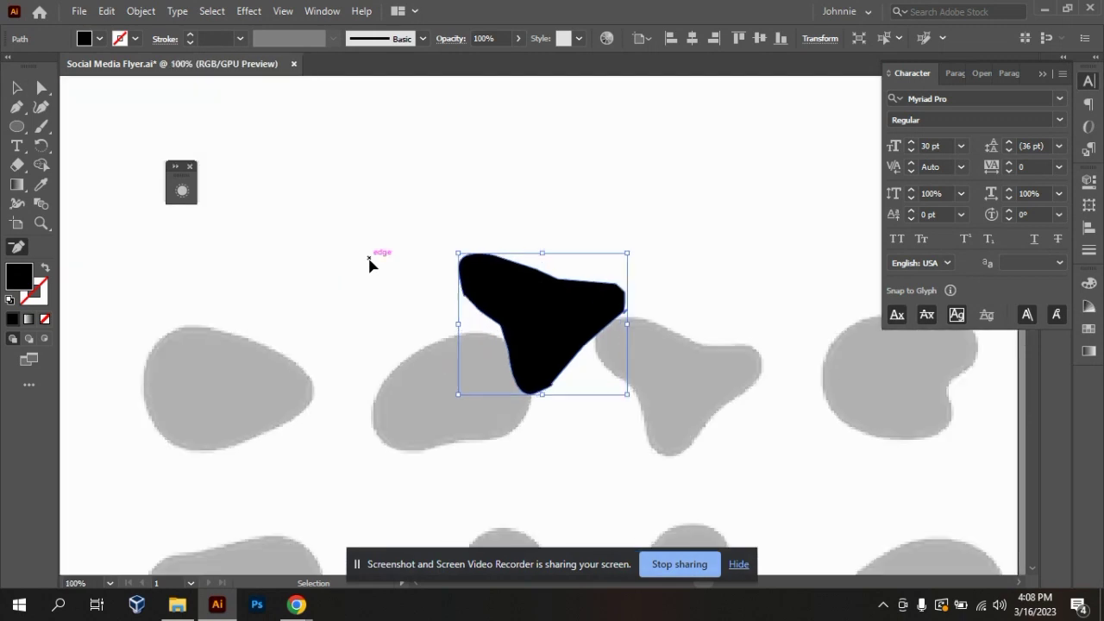
pyautogui.hotkey('ctrl', '-')
pyautogui.hotkey('ctrl', '-')
pyautogui.hotkey('ctrl', '+')
pyautogui.hotkey('ctrl', '+')
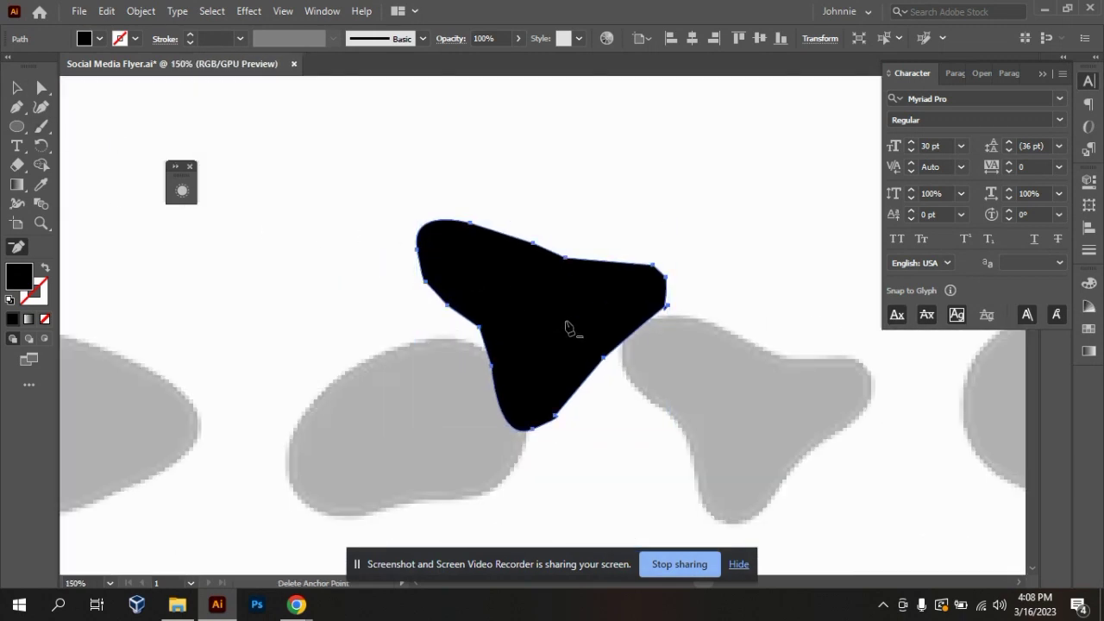
pyautogui.click(13, 87)
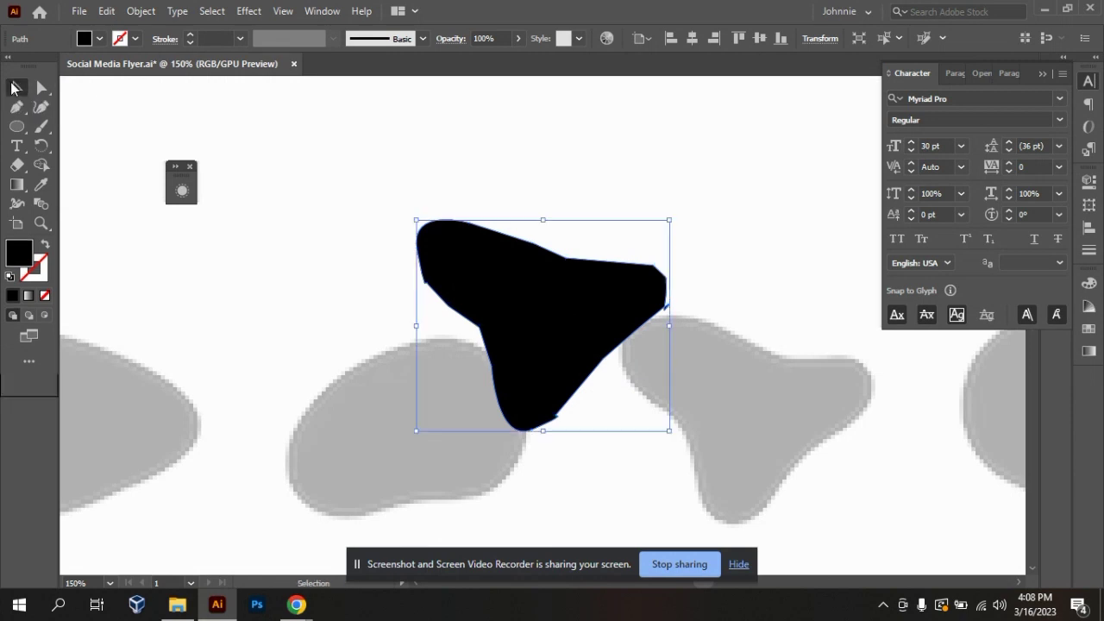
pyautogui.moveTo(561, 327); pyautogui.dragTo(373, 223)
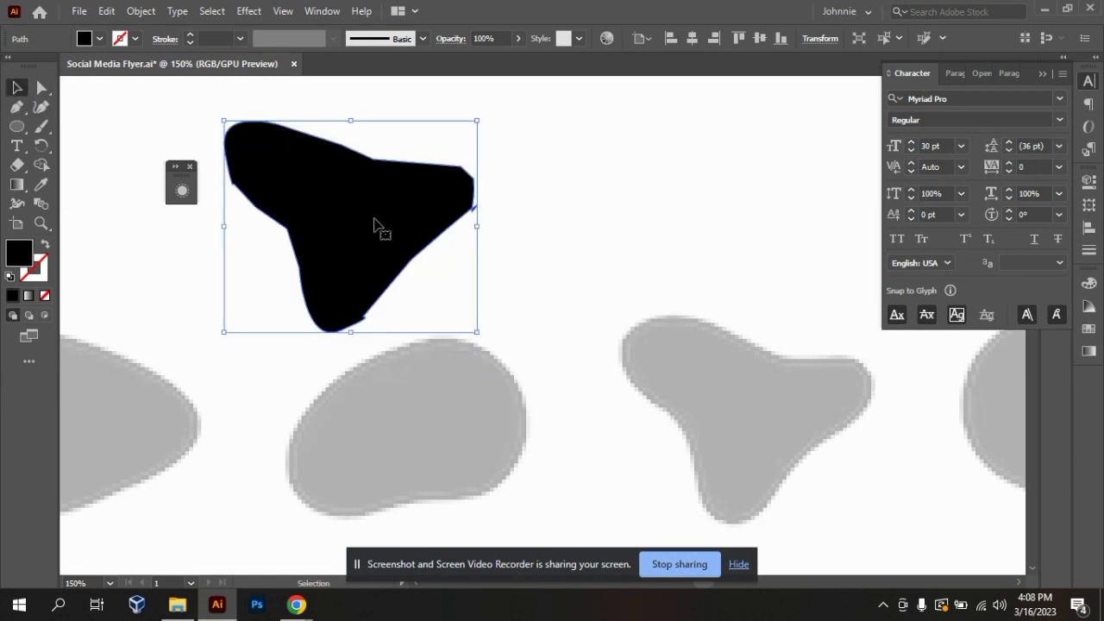
pyautogui.hscroll(-1, 375, 231)
pyautogui.click(676, 248)
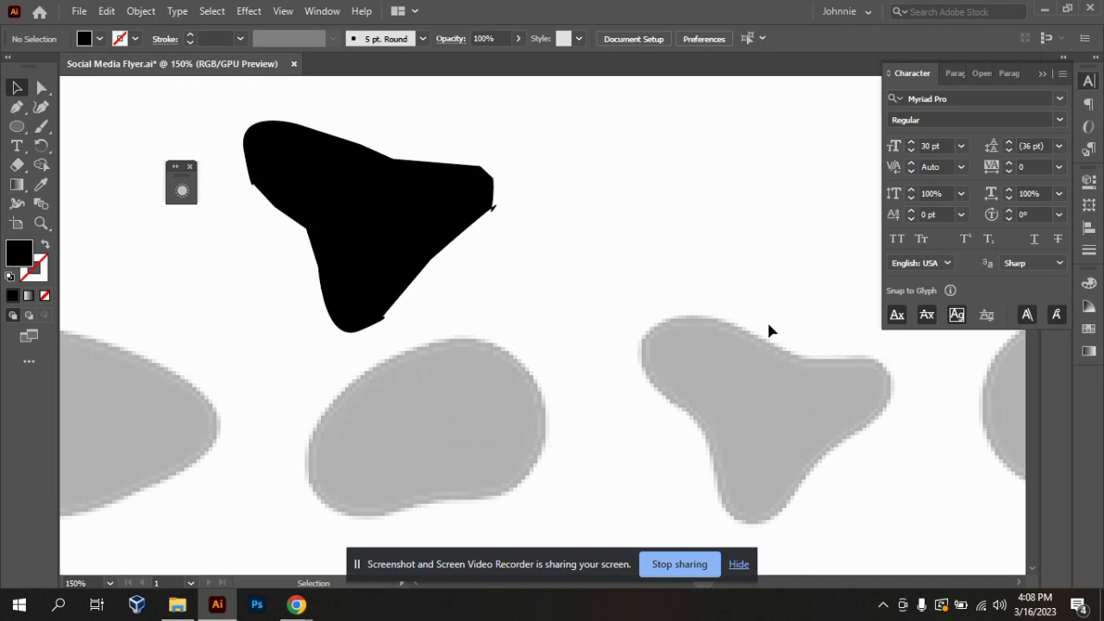
# Step: Collapse the Character panel and trace the three-lobed template blob's left edge with the Curvature tool, upward from its bottom tip
pyautogui.hotkey('ctrl', '-')
pyautogui.hotkey('ctrl', '+')
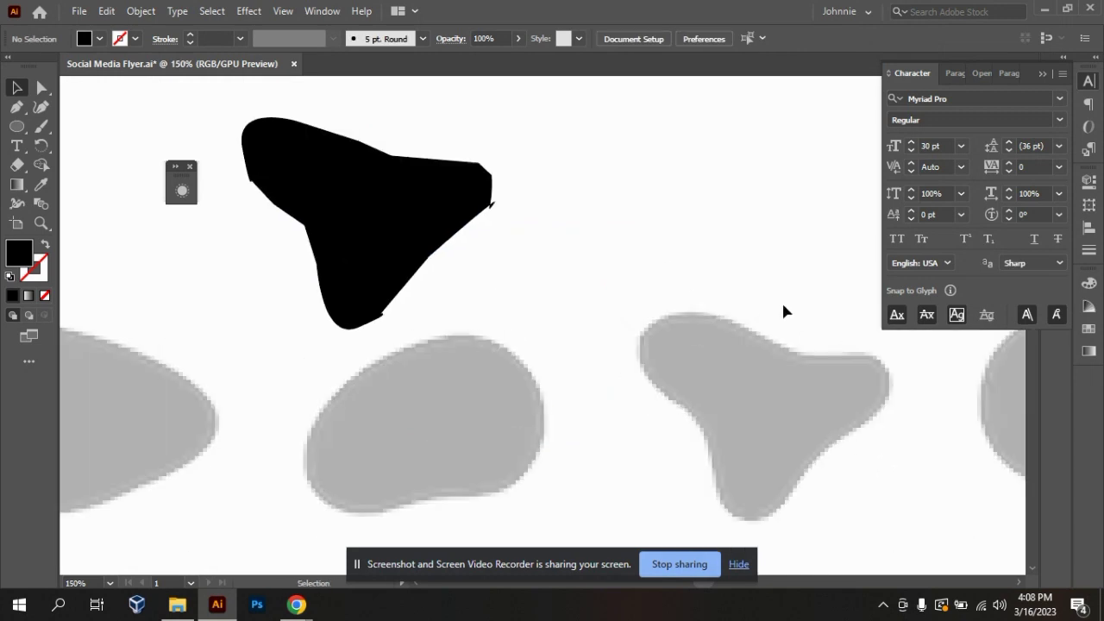
pyautogui.click(1042, 73)
pyautogui.moveTo(1034, 313); pyautogui.dragTo(1034, 321)
pyautogui.click(42, 109)
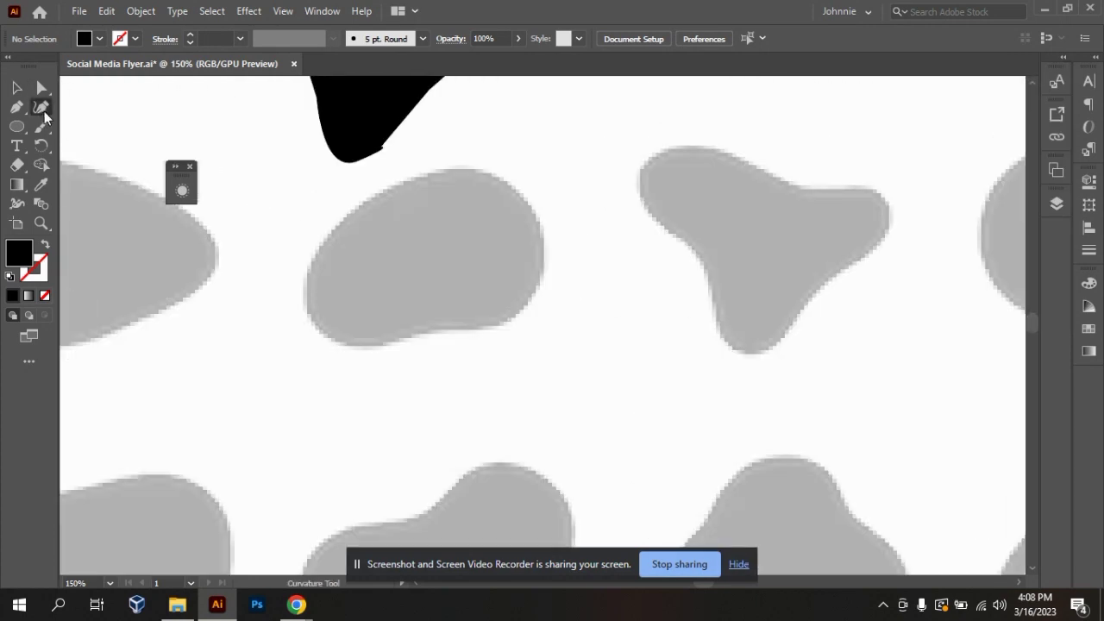
pyautogui.click(746, 350)
pyautogui.click(716, 326)
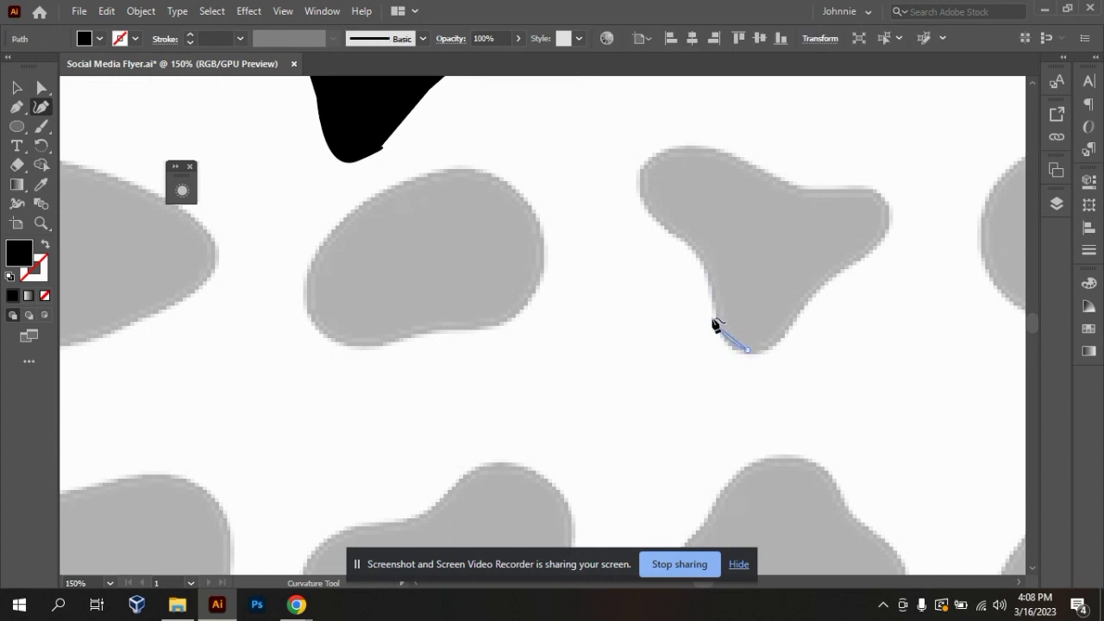
pyautogui.click(713, 291)
pyautogui.click(696, 251)
pyautogui.click(643, 207)
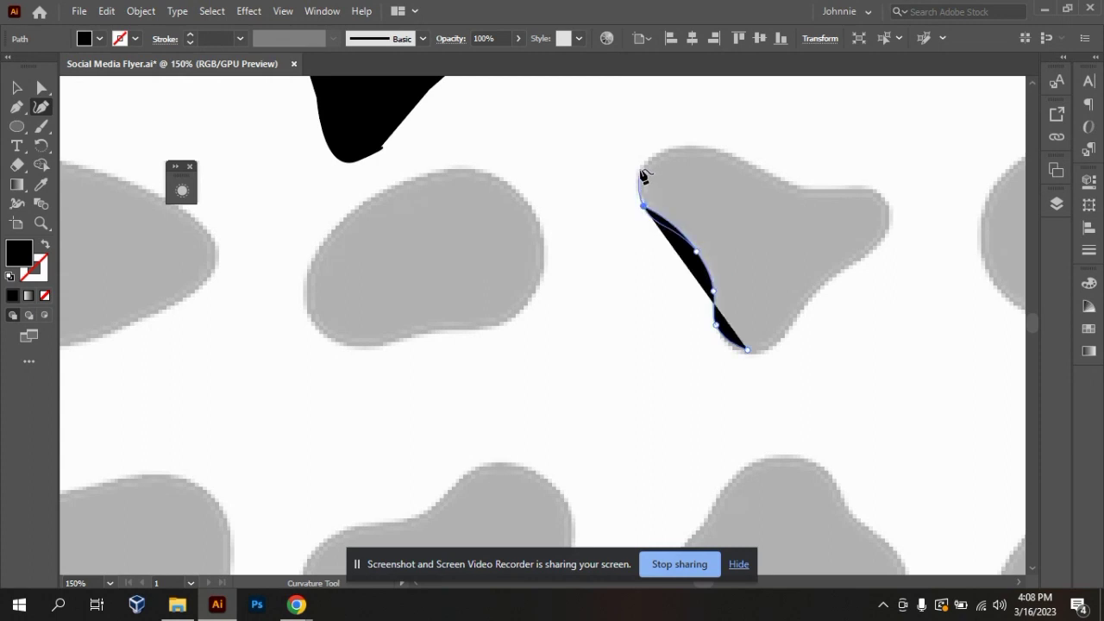
# Step: Continue the Curvature path around the upper-left lobe and along the top edge to the right lobe
pyautogui.click(641, 167)
pyautogui.click(673, 148)
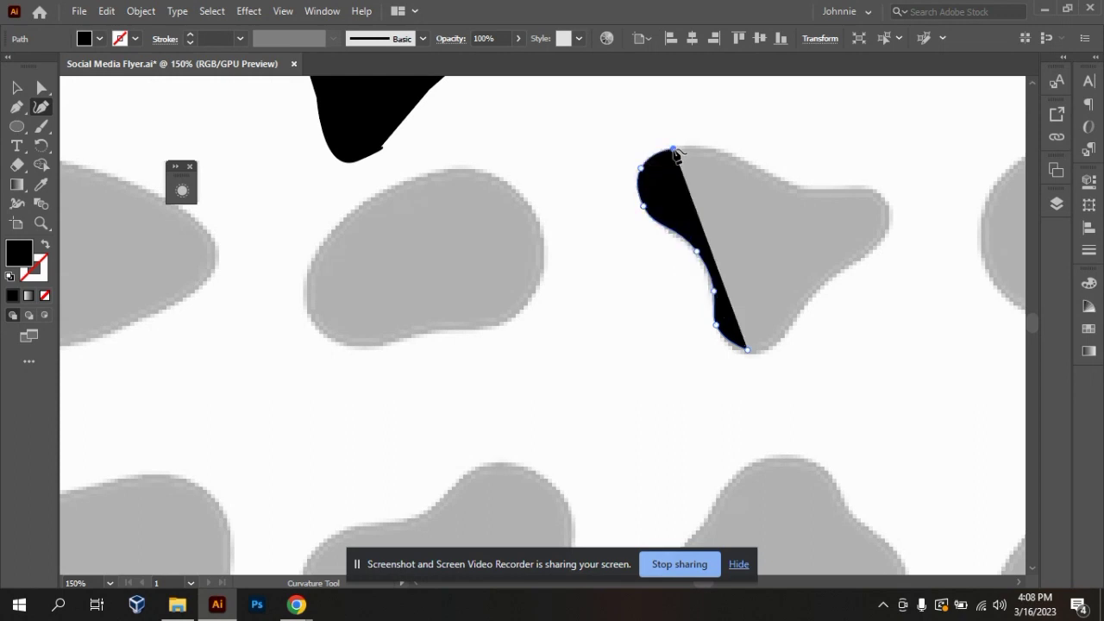
pyautogui.click(712, 151)
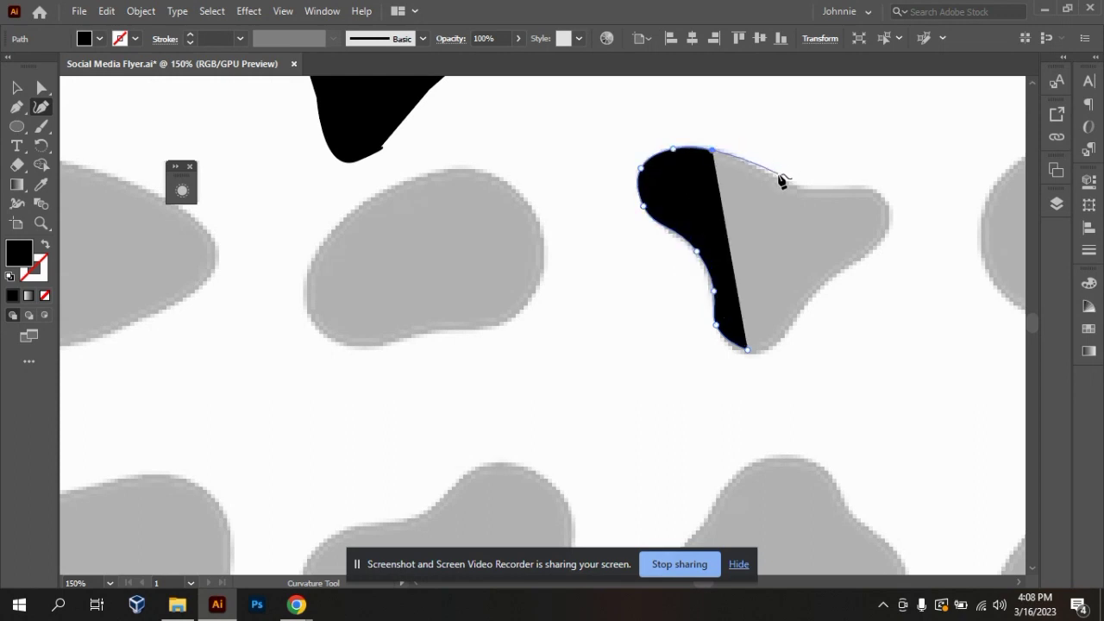
pyautogui.click(784, 183)
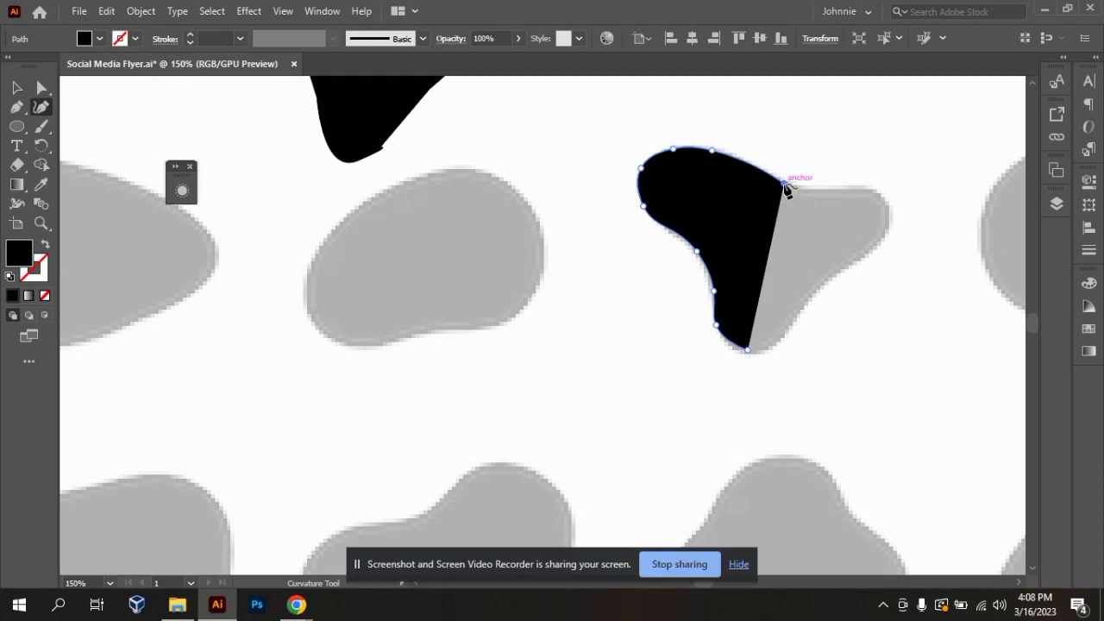
pyautogui.click(864, 188)
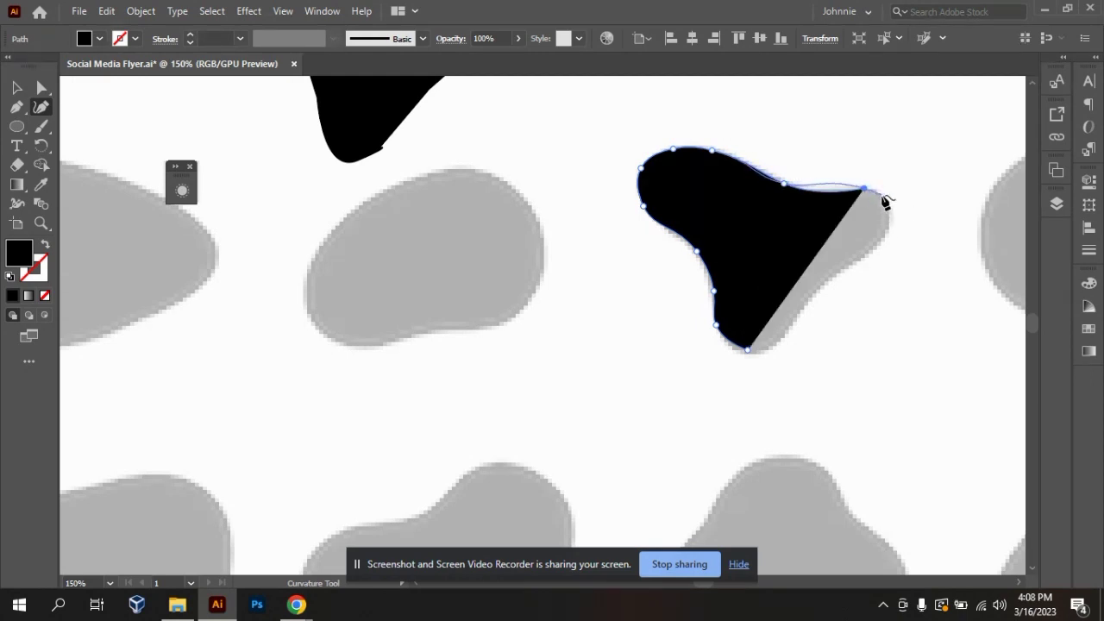
# Step: Trace around the right lobe and down the lower-right edge, closing the Curvature path at the bottom tip
pyautogui.click(882, 196)
pyautogui.click(886, 233)
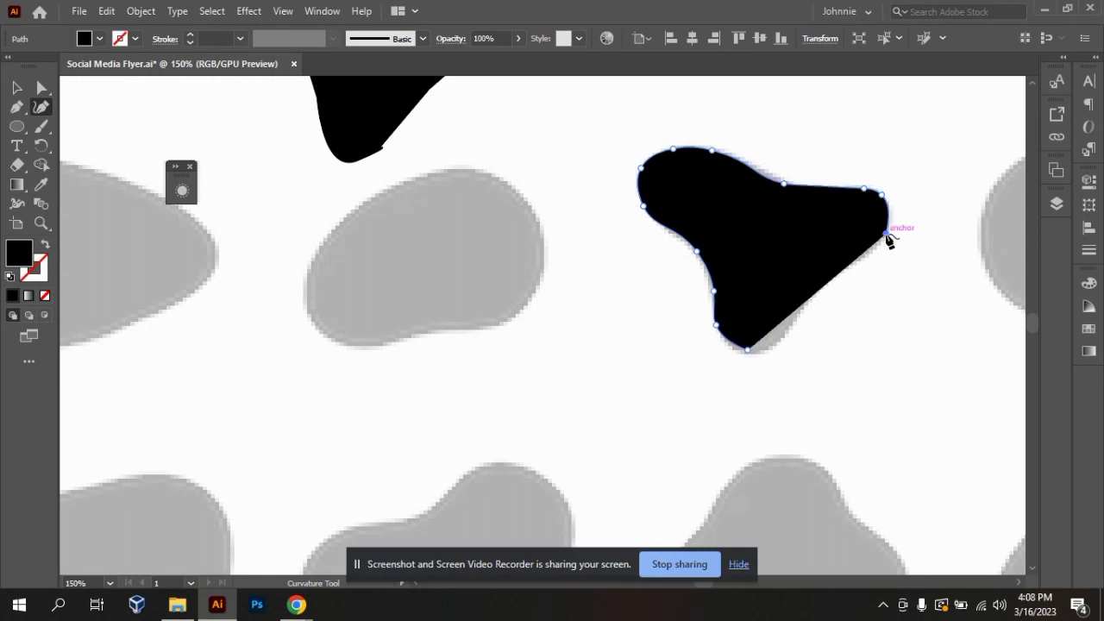
pyautogui.click(848, 268)
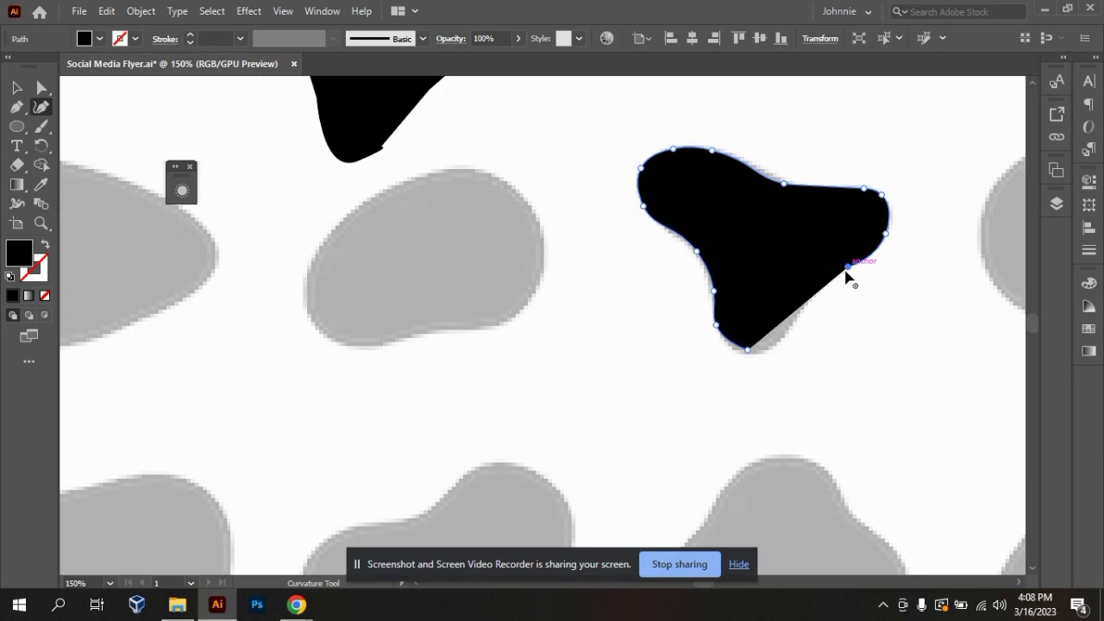
pyautogui.click(802, 307)
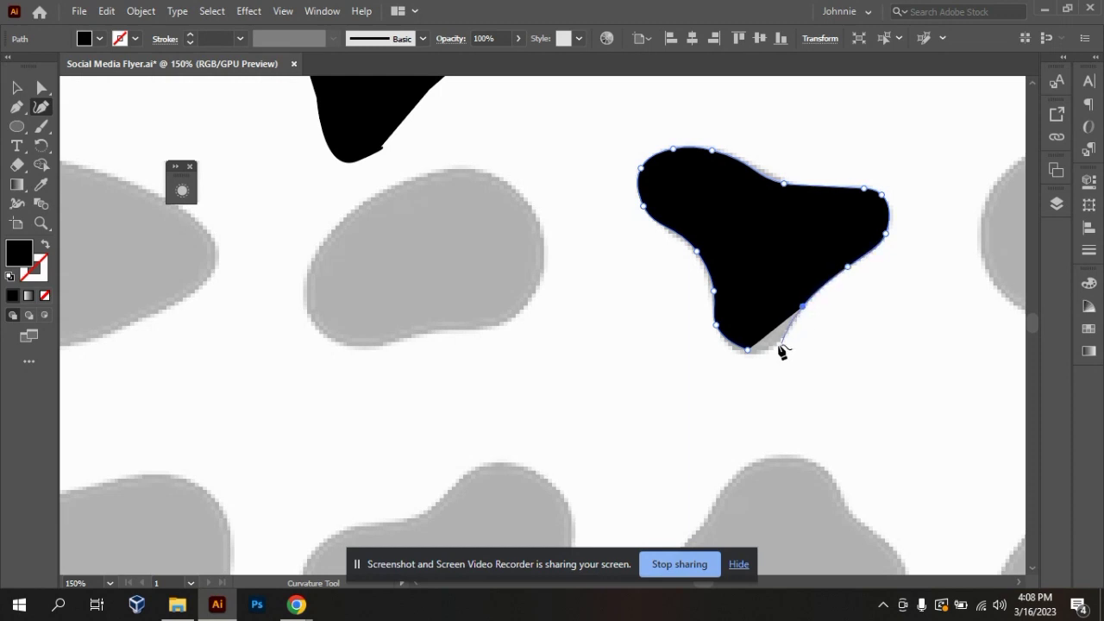
pyautogui.click(785, 337)
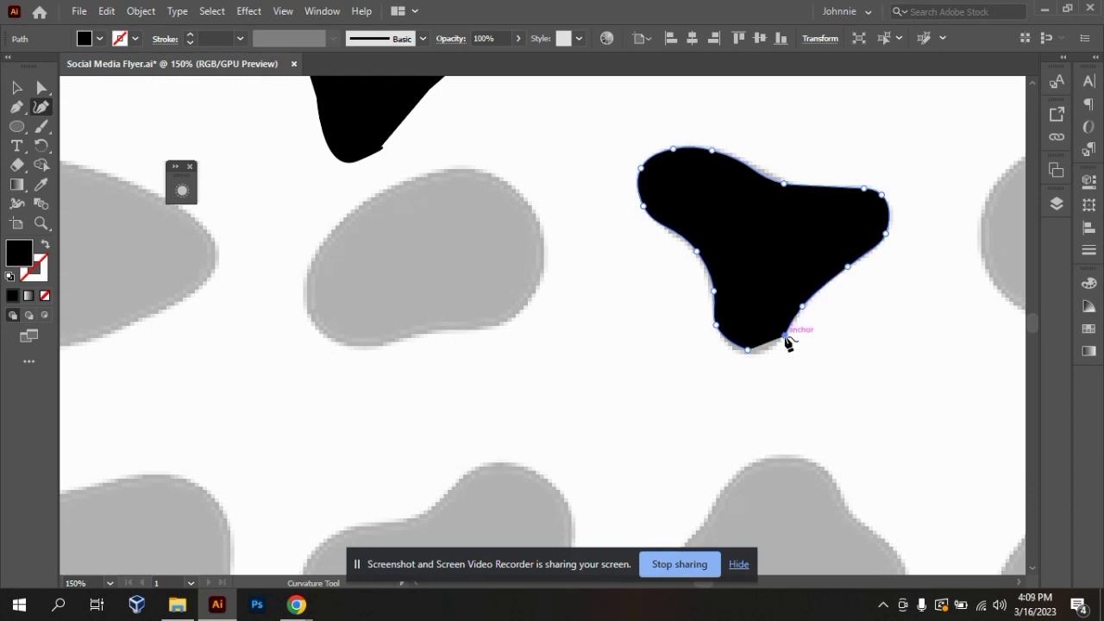
pyautogui.click(749, 351)
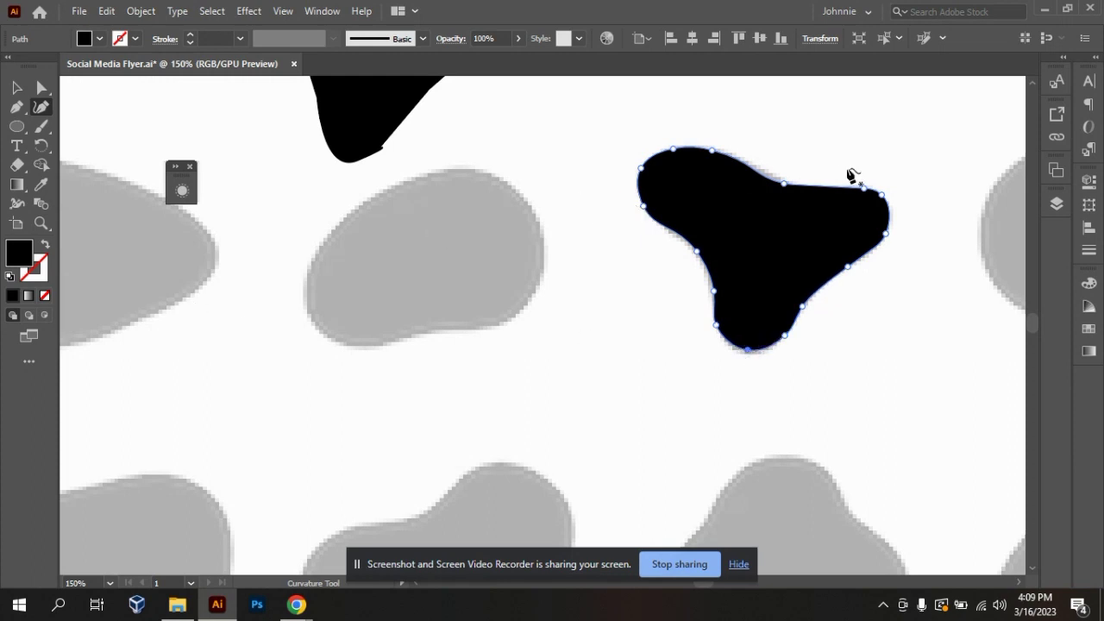
# Step: Convert the new blob's anchors at the top-edge dip and along the lower-left edge to corner points, and deselect it
pyautogui.doubleClick(784, 183)
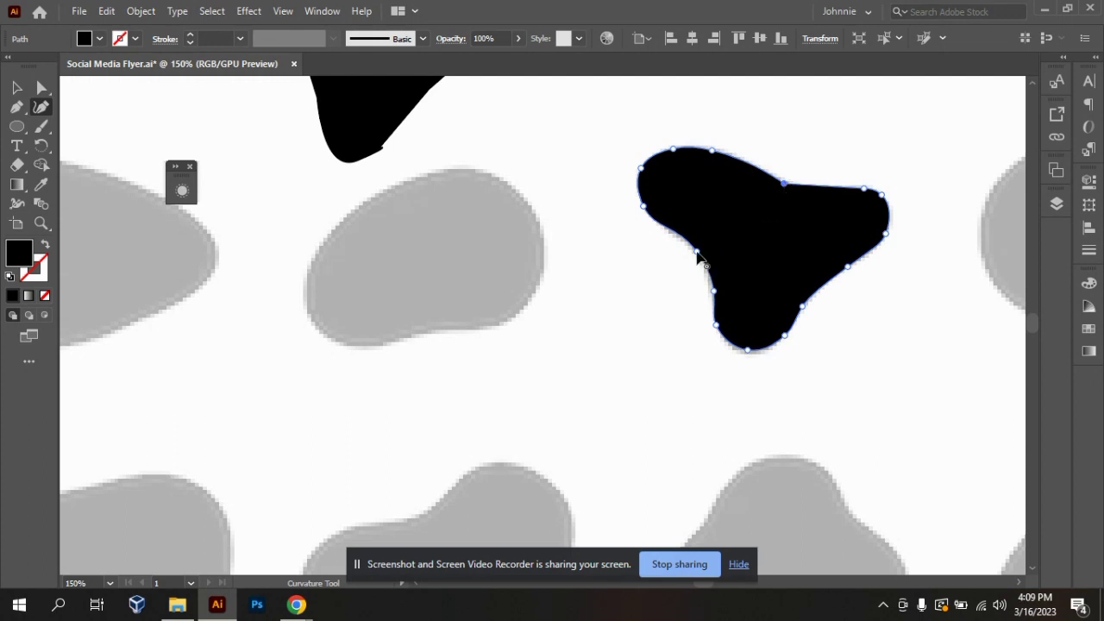
pyautogui.click(714, 290)
pyautogui.click(716, 326)
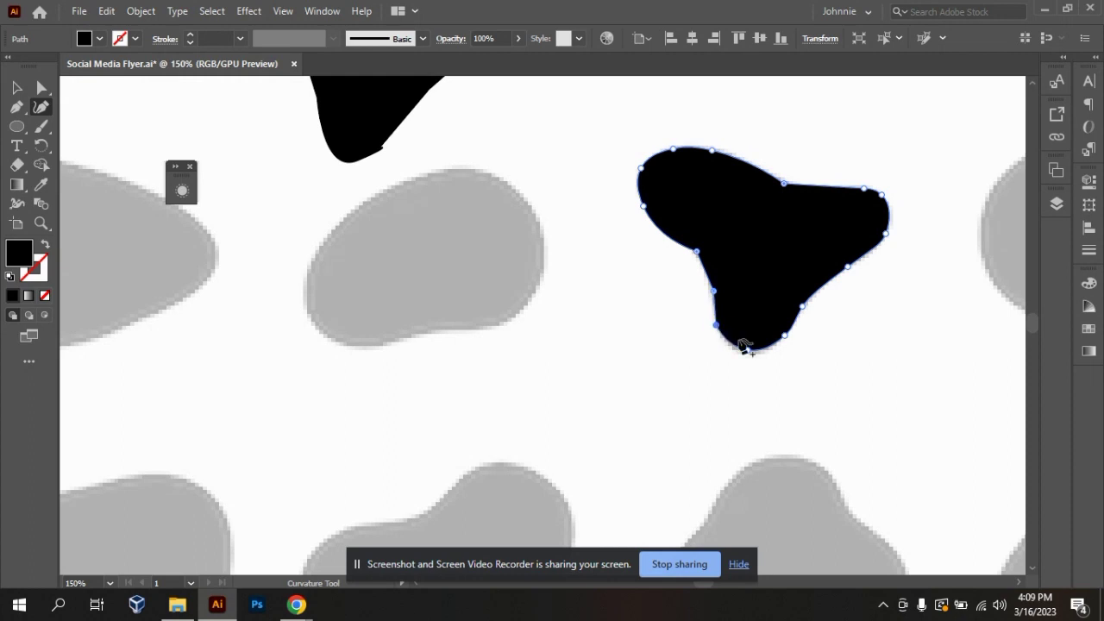
pyautogui.click(17, 87)
pyautogui.click(707, 313)
pyautogui.click(927, 364)
# Step: Move the Curvature-traced blob off its template and line up both black blobs side by side above the placed image
pyautogui.hotkey('ctrl', '-')
pyautogui.hotkey('ctrl', '-')
pyautogui.hotkey('ctrl', '-')
pyautogui.hotkey('ctrl', '-')
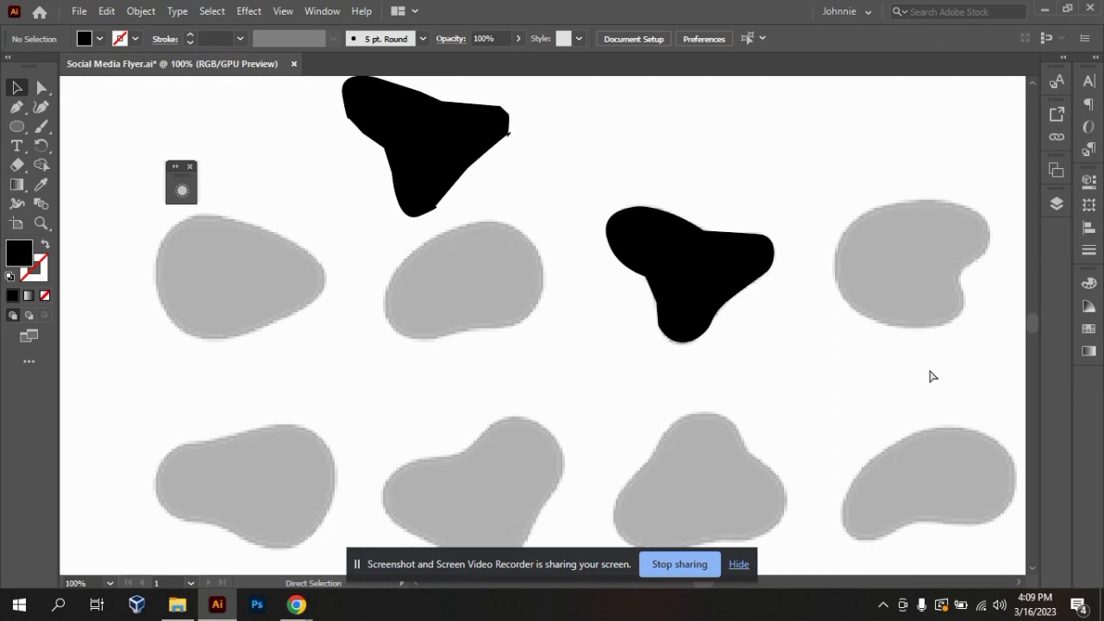
pyautogui.hotkey('ctrl', '+')
pyautogui.moveTo(580, 271); pyautogui.dragTo(587, 166)
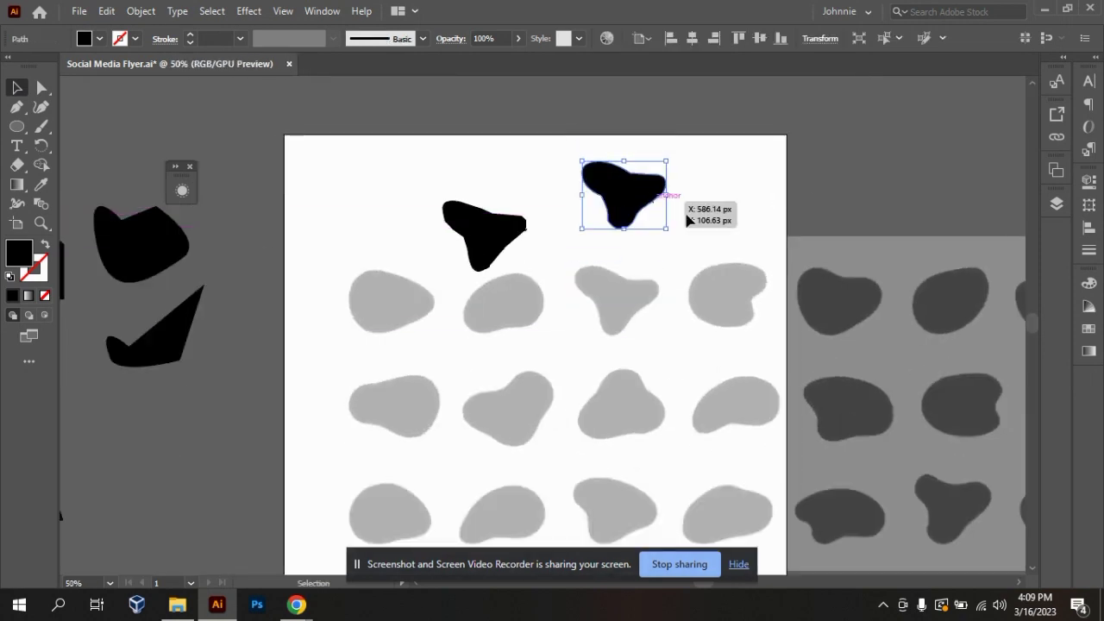
pyautogui.click(714, 229)
pyautogui.moveTo(500, 233); pyautogui.dragTo(500, 194)
pyautogui.click(763, 164)
# Step: Unlock the placed blob image and set its opacity to 100%
pyautogui.rightClick(742, 295)
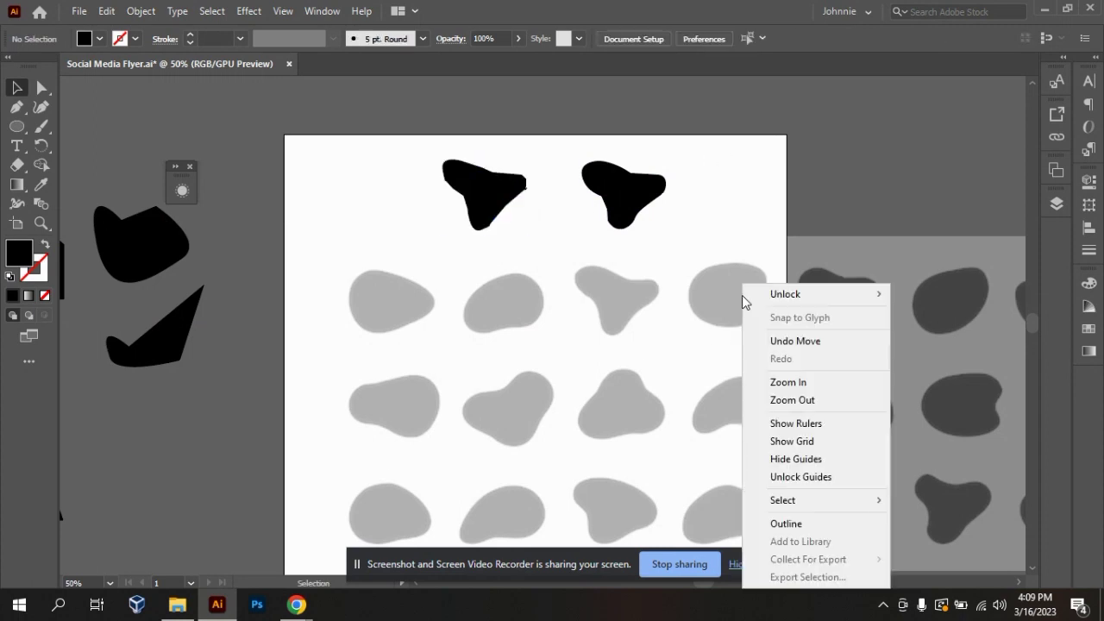
pyautogui.moveTo(848, 300)
pyautogui.click(943, 296)
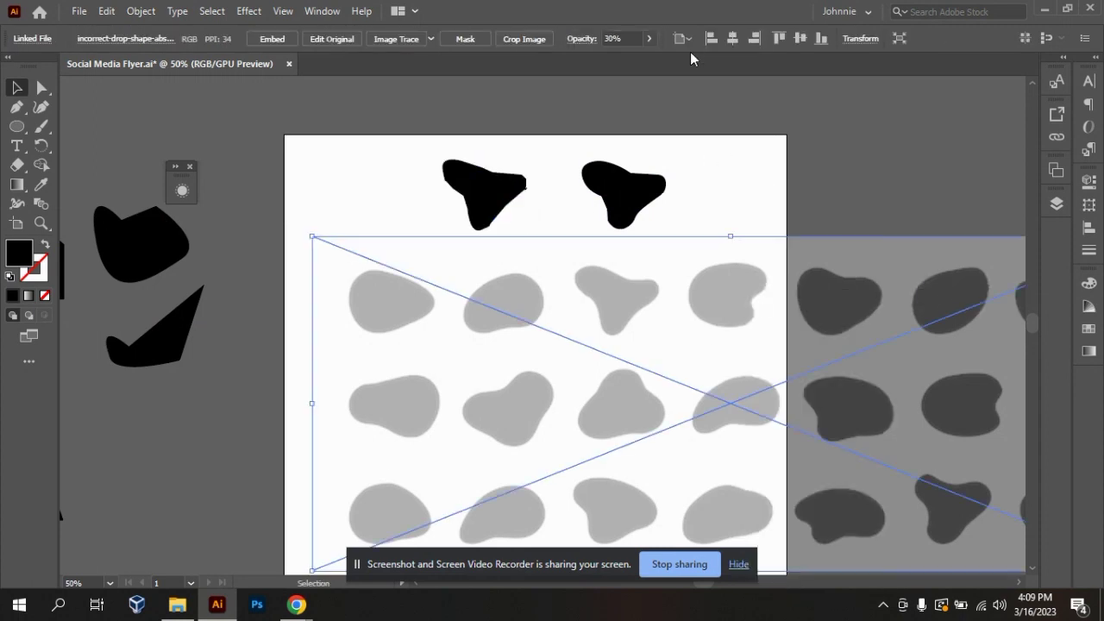
pyautogui.click(620, 38)
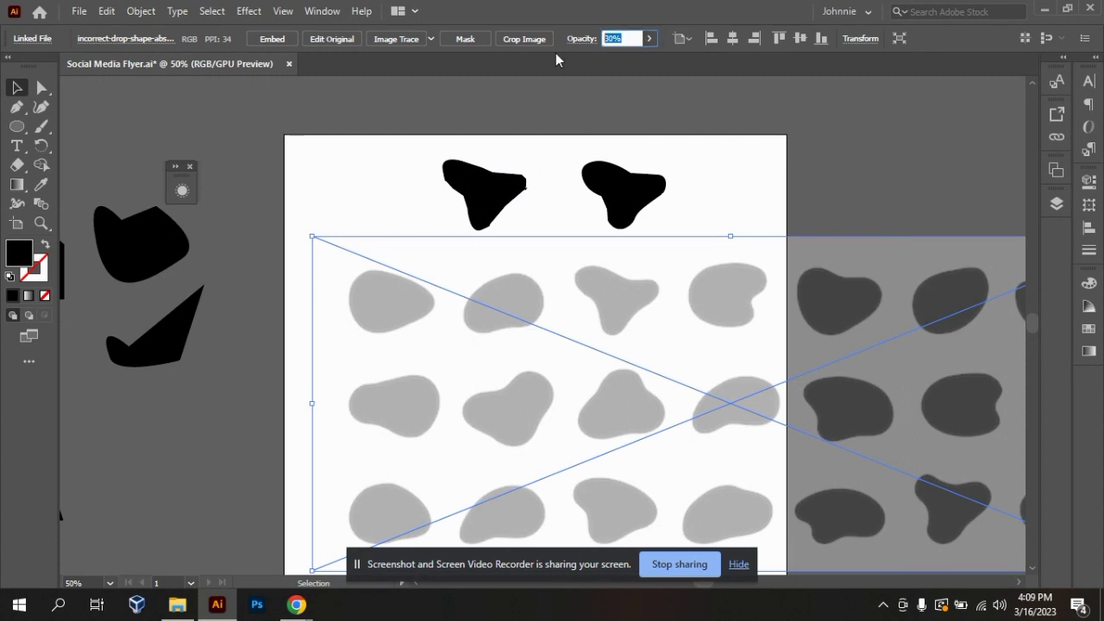
pyautogui.write('100')
pyautogui.press('Return')
pyautogui.click(803, 185)
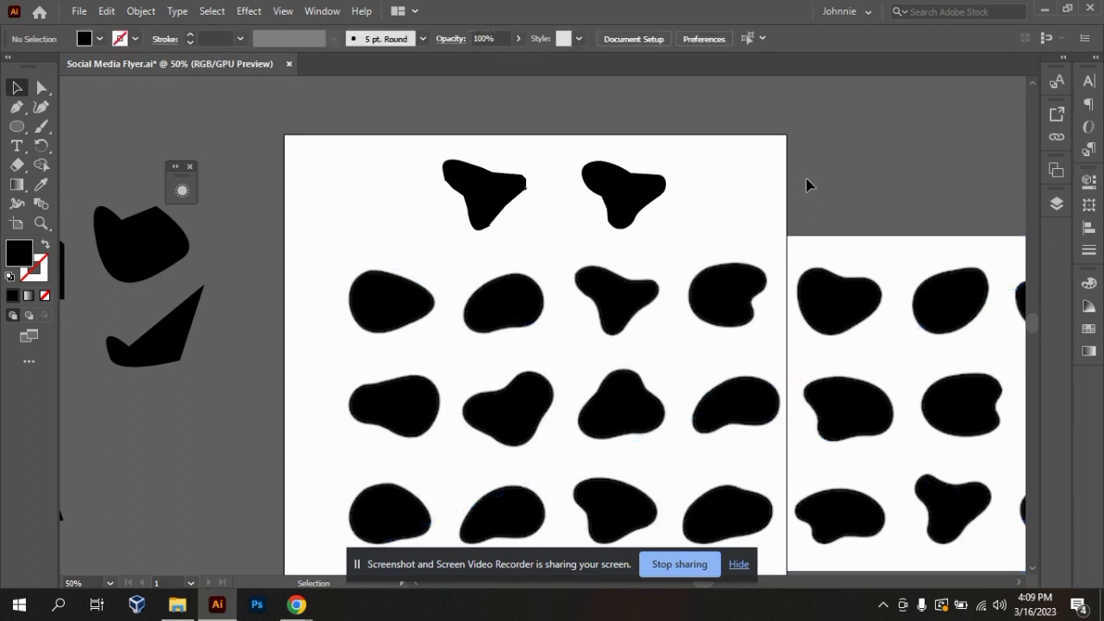
# Step: Space the two traced blobs farther apart and align them near the artboard's upper edge
pyautogui.moveTo(623, 208)
pyautogui.mouseDown()
pyautogui.moveTo(616, 289)
pyautogui.moveTo(642, 217)
pyautogui.mouseUp()
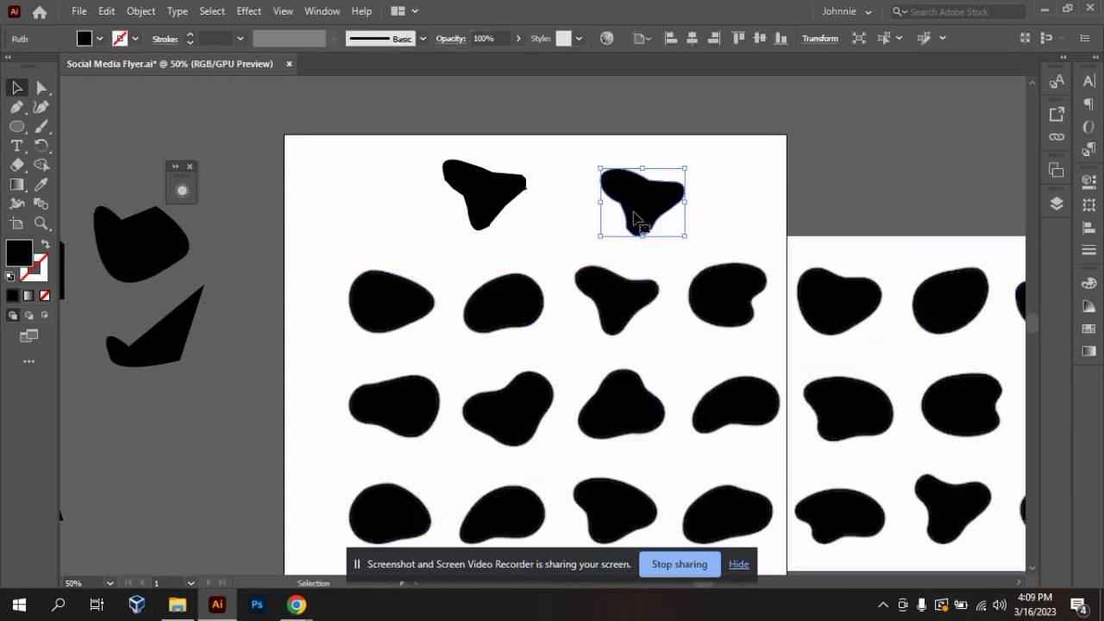
pyautogui.click(709, 182)
pyautogui.moveTo(649, 201); pyautogui.dragTo(654, 179)
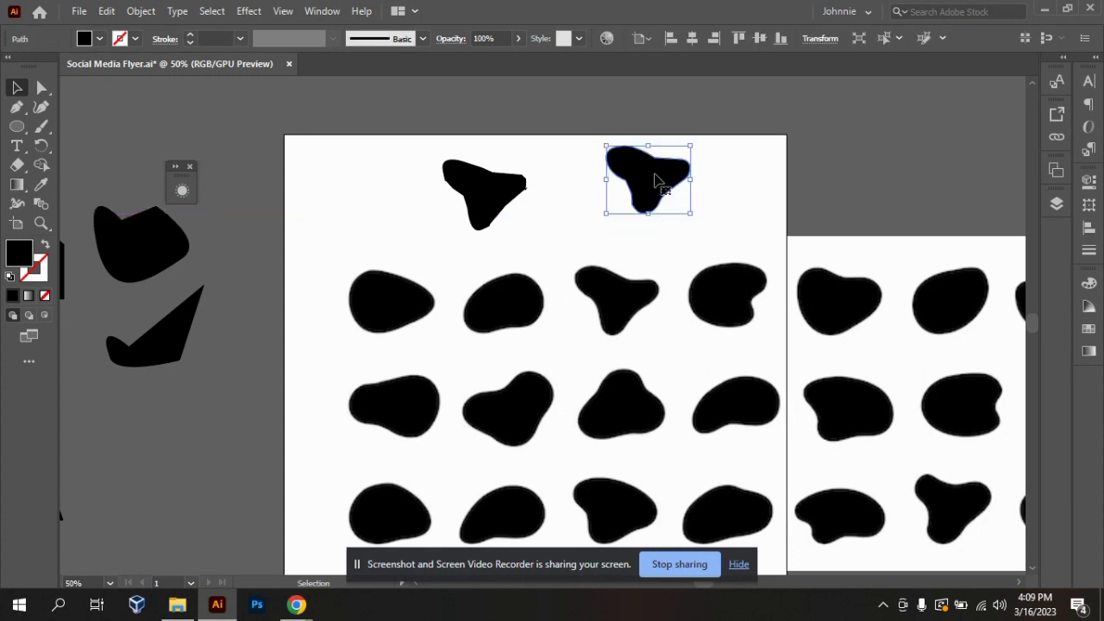
pyautogui.moveTo(492, 202); pyautogui.dragTo(496, 188)
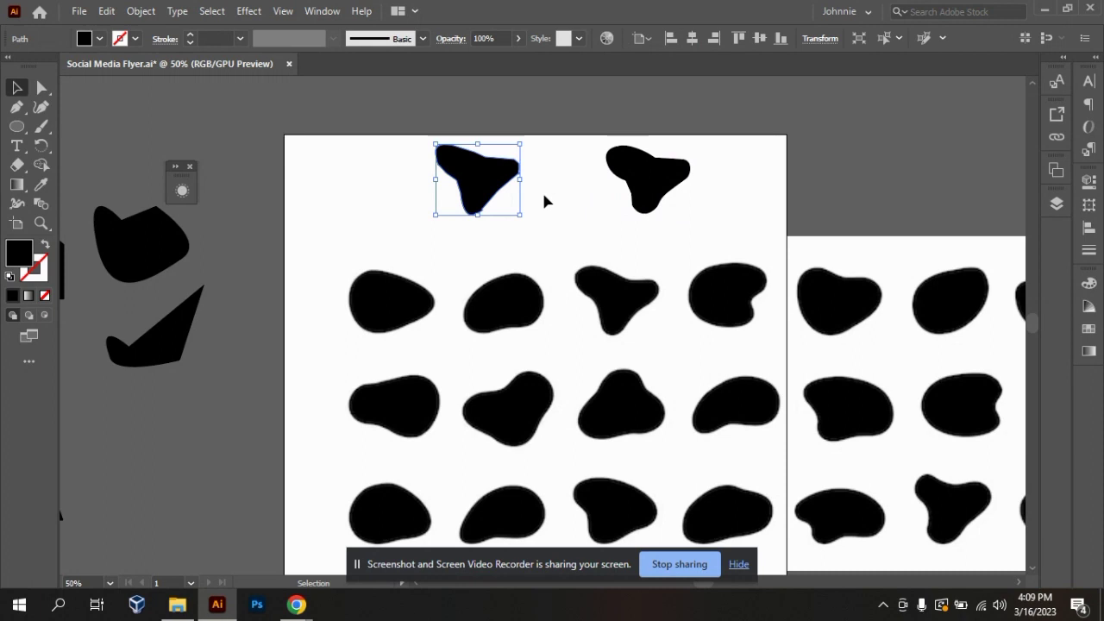
pyautogui.click(691, 201)
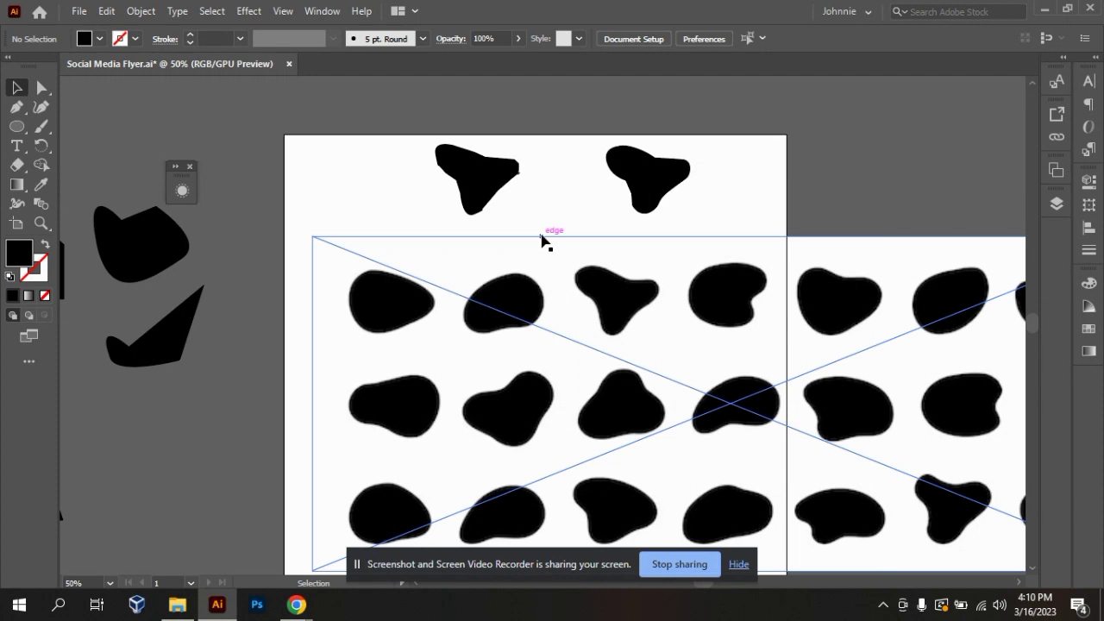
# Step: Move the placed blob image off the artboard to the empty canvas on its right side
pyautogui.hotkey('ctrl', '-')
pyautogui.hotkey('ctrl', '=')
pyautogui.hotkey('ctrl', '-')
pyautogui.hotkey('ctrl', '-')
pyautogui.hotkey('ctrl', '=')
pyautogui.click(546, 392)
pyautogui.moveTo(498, 303); pyautogui.dragTo(832, 260)
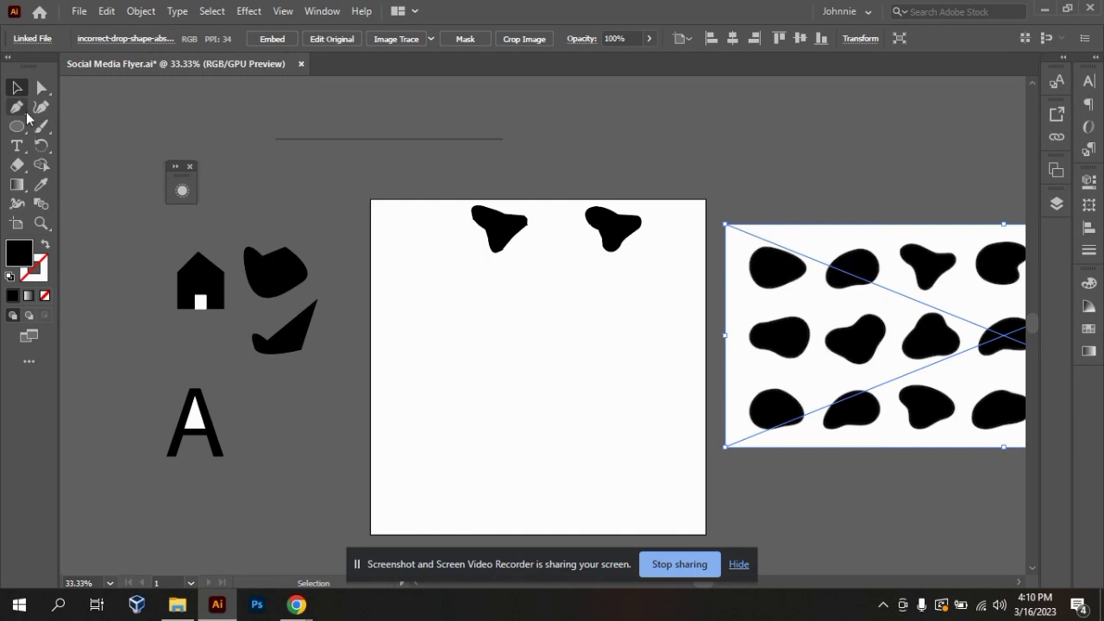
# Step: Draw a horizontal straight line about 524 px long across the artboard below the two blobs with the Pen tool
pyautogui.moveTo(28, 118); pyautogui.dragTo(62, 129)
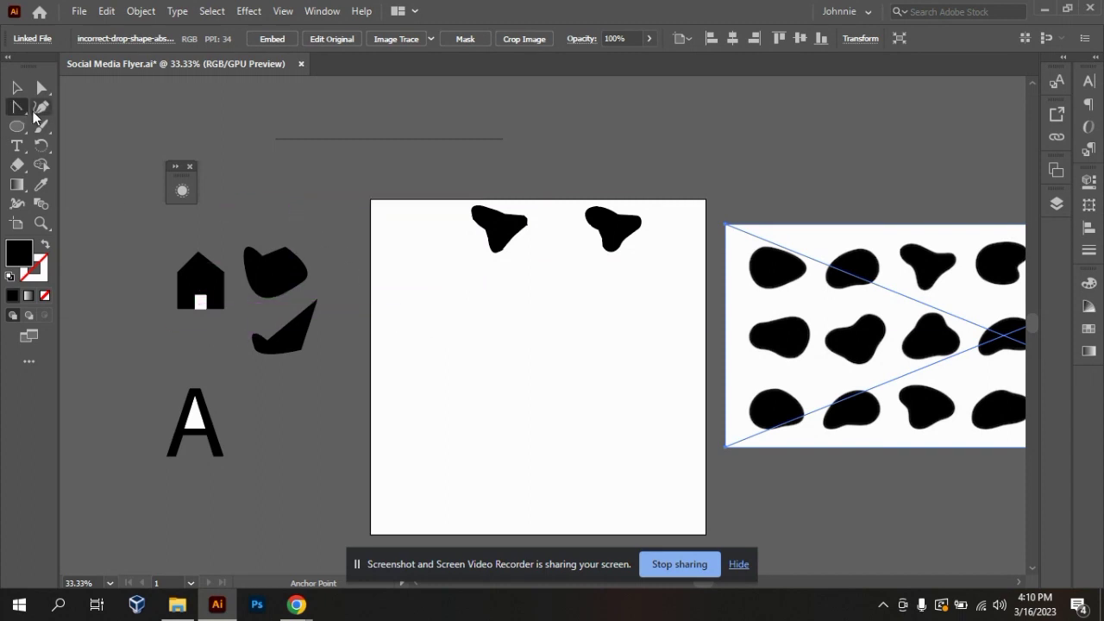
pyautogui.click(21, 109)
pyautogui.click(84, 107)
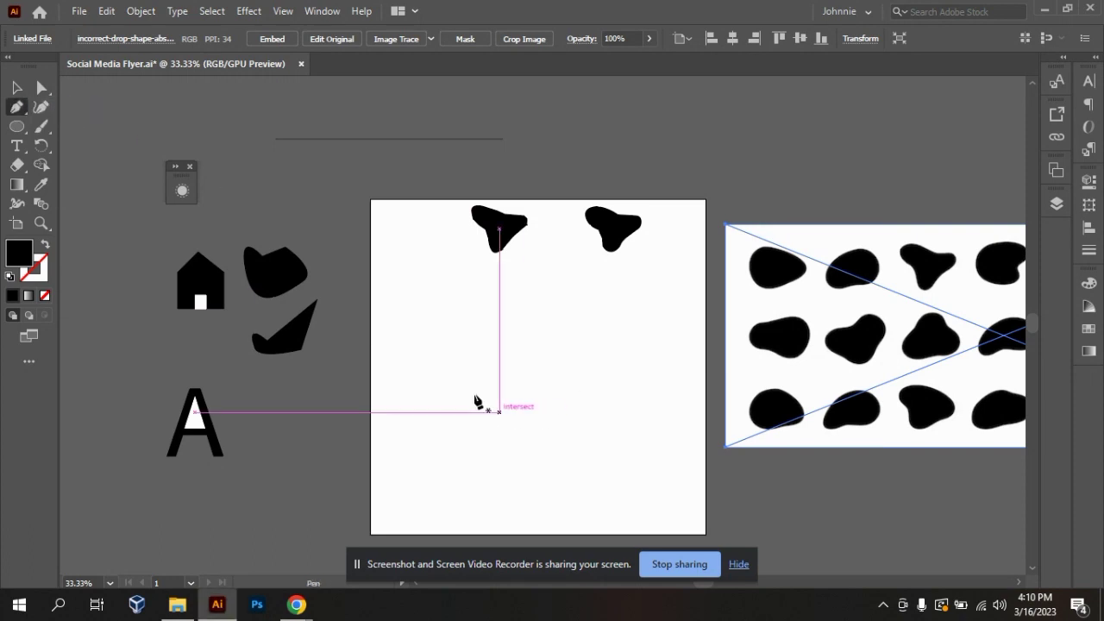
pyautogui.click(393, 315)
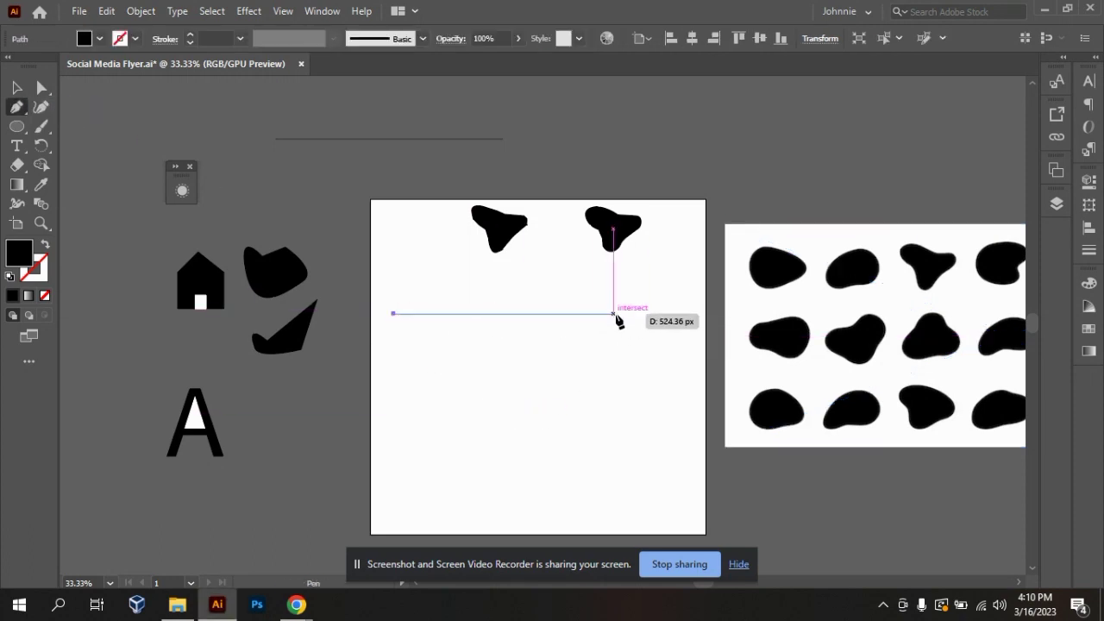
pyautogui.click(613, 315)
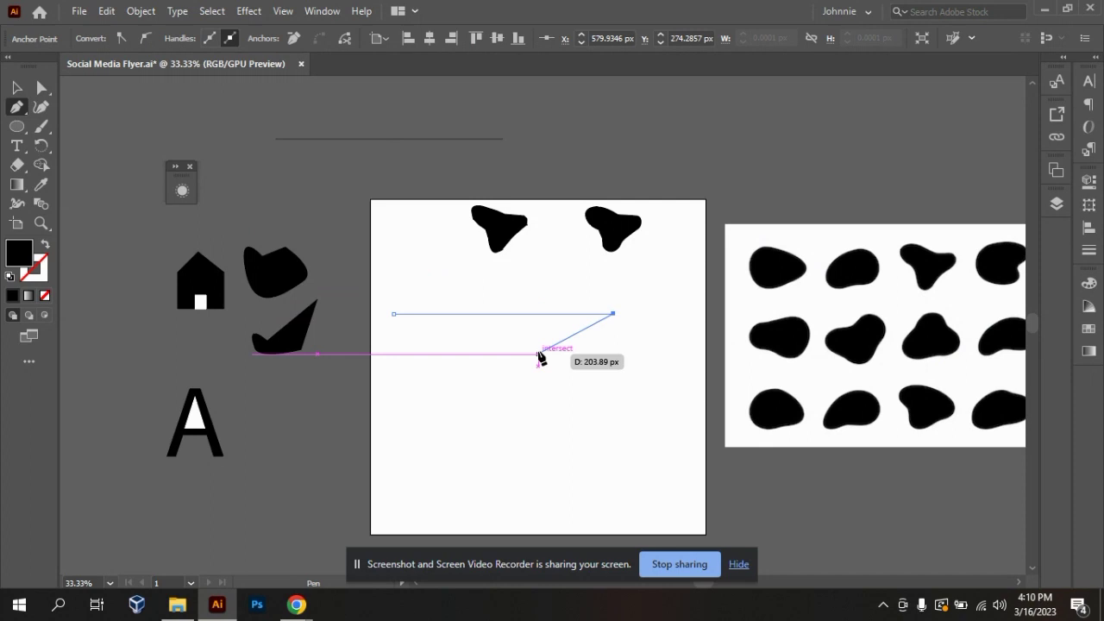
pyautogui.press('v')
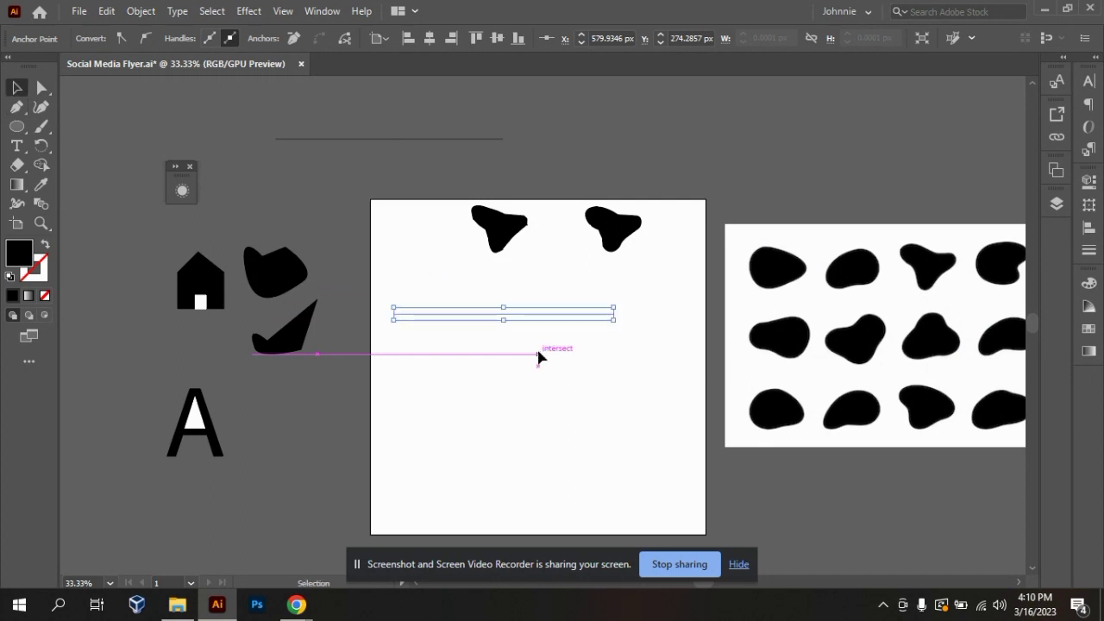
# Step: Convert both end points of the horizontal line to smooth points with the Anchor Point tool, bending it into a shallow bowl-like curve
pyautogui.click(21, 114)
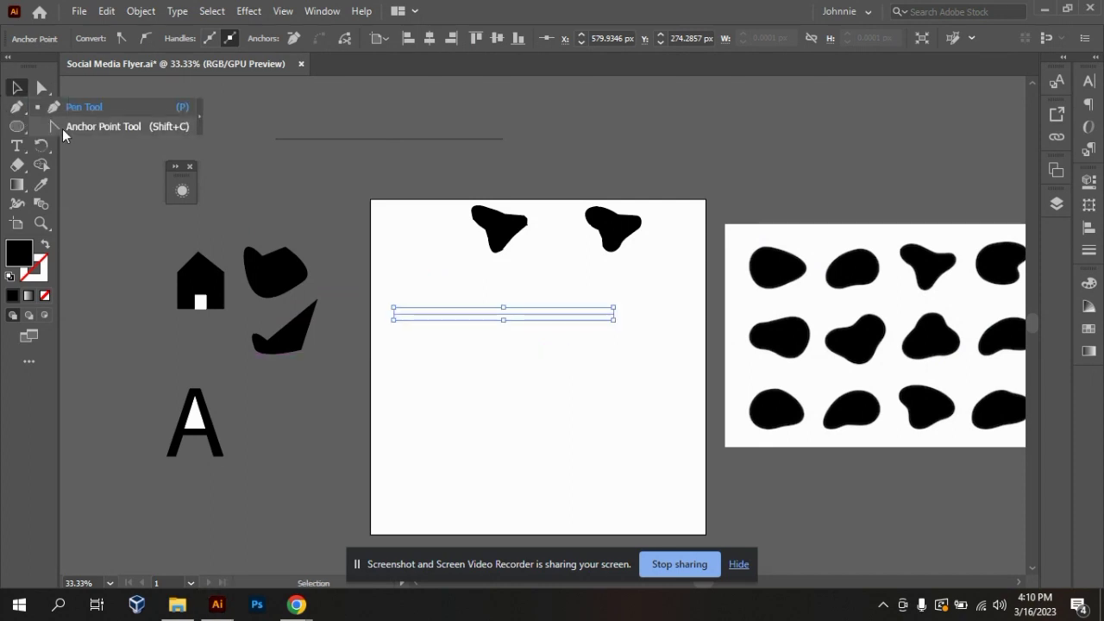
pyautogui.click(62, 127)
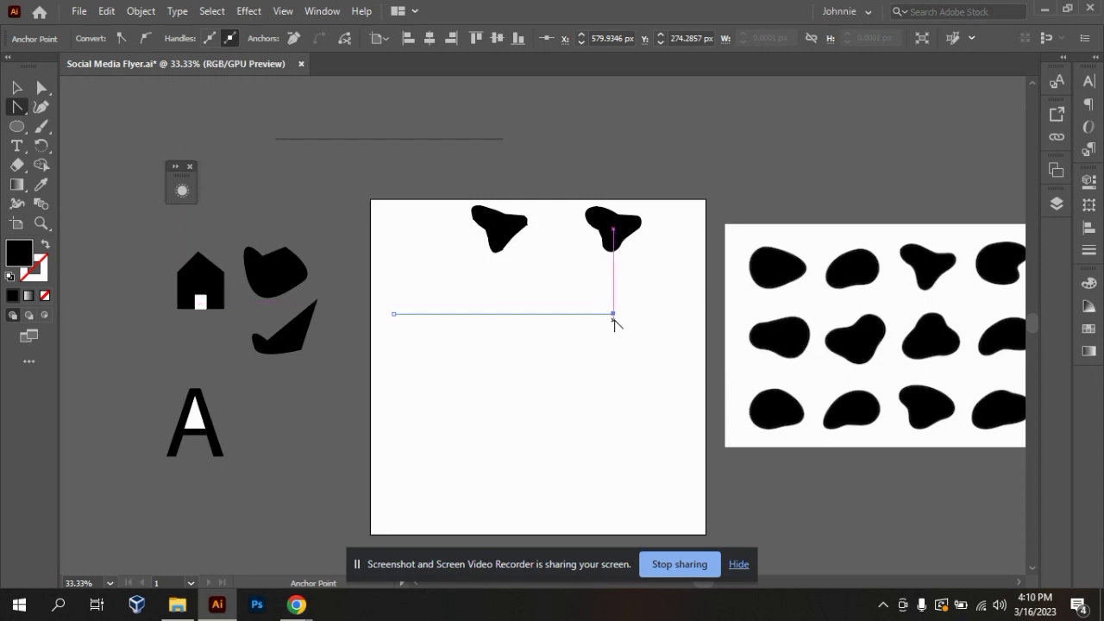
pyautogui.moveTo(613, 318); pyautogui.dragTo(482, 359)
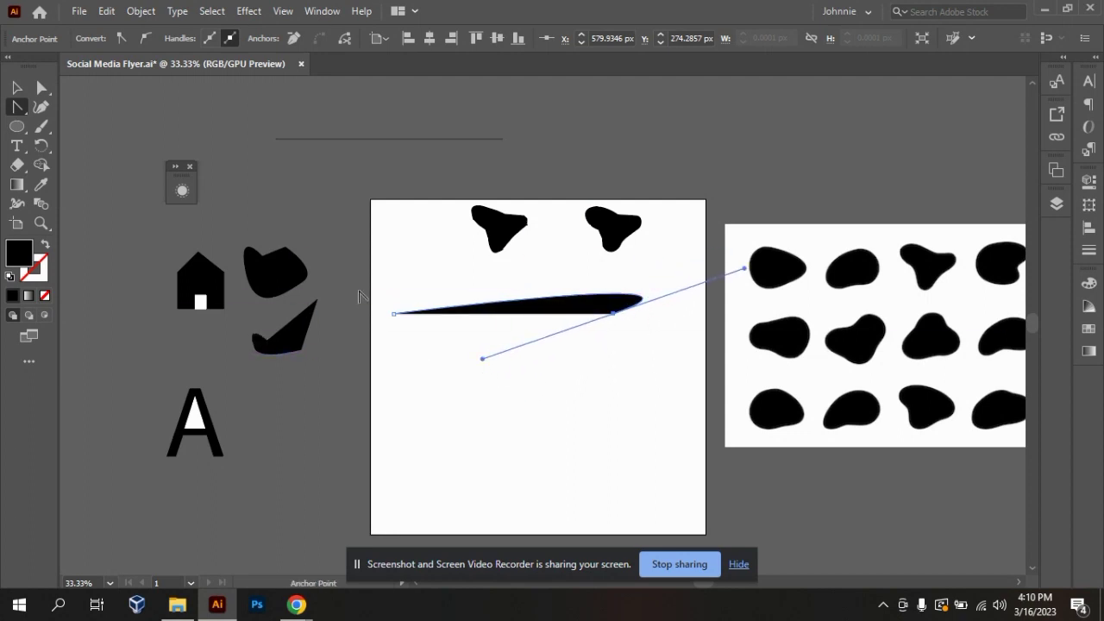
pyautogui.moveTo(393, 314); pyautogui.dragTo(503, 405)
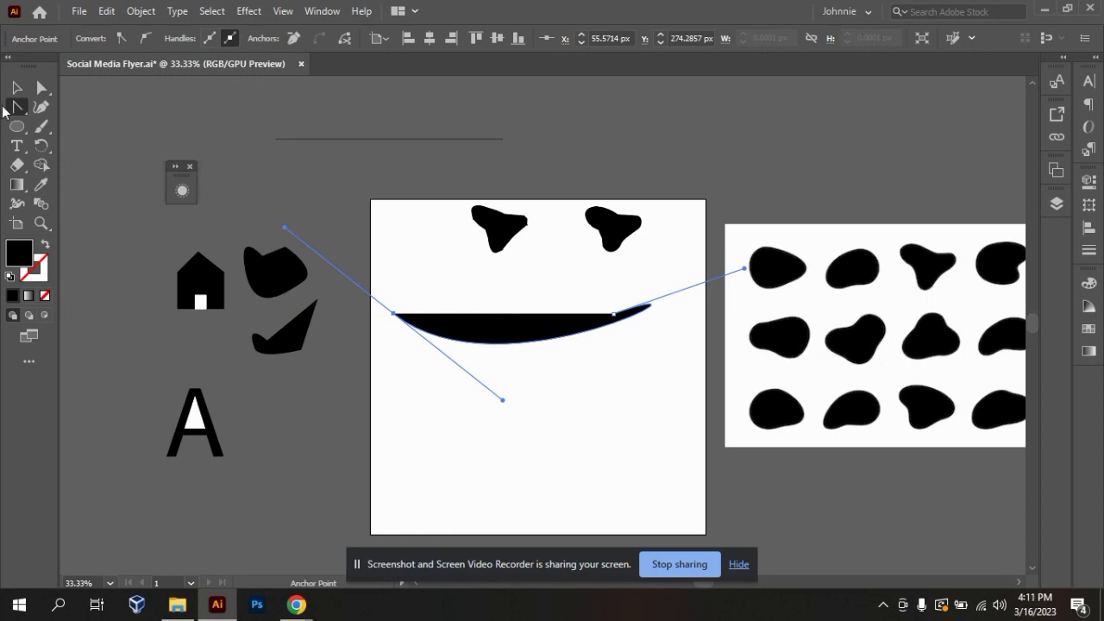
pyautogui.click(15, 87)
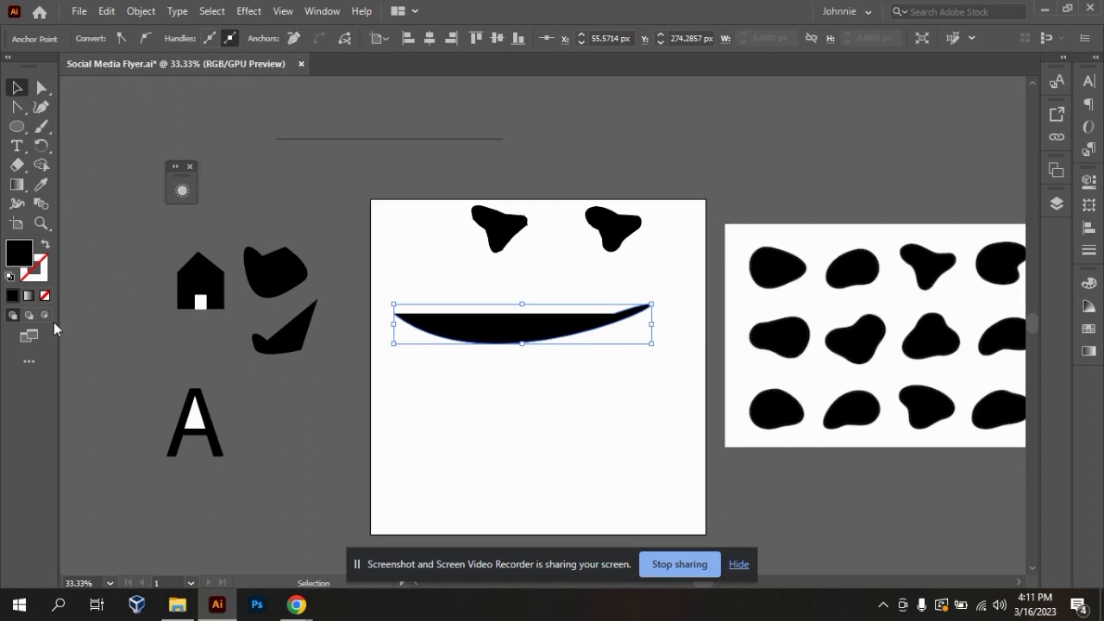
# Step: Examine the Add Anchor Point and Delete Anchor Point tools in the complete list of drawing tools
pyautogui.click(28, 359)
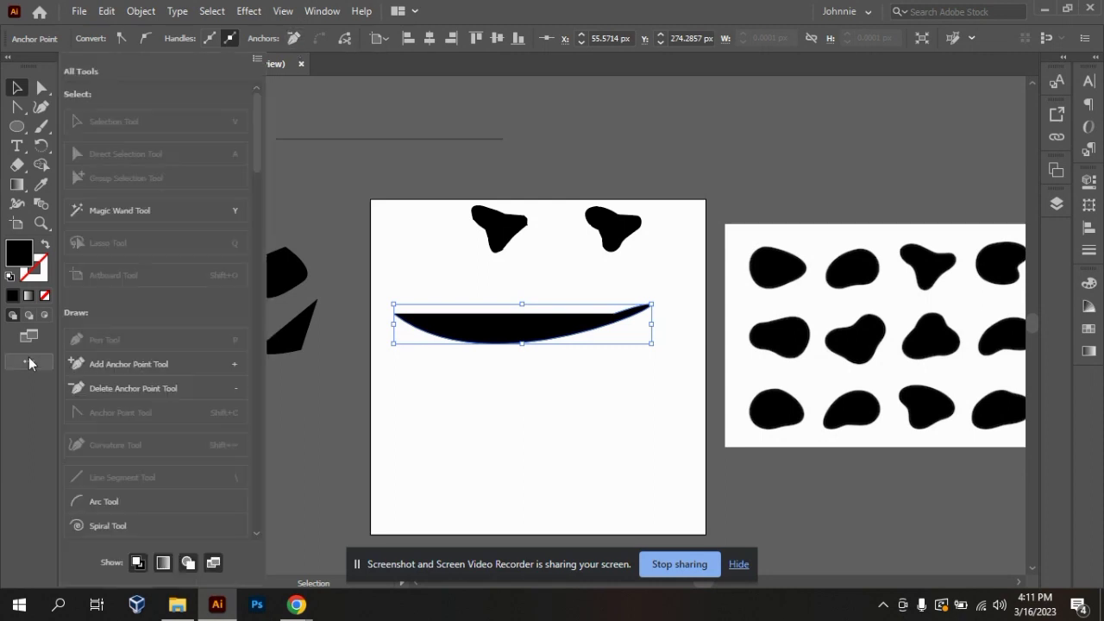
pyautogui.click(79, 364)
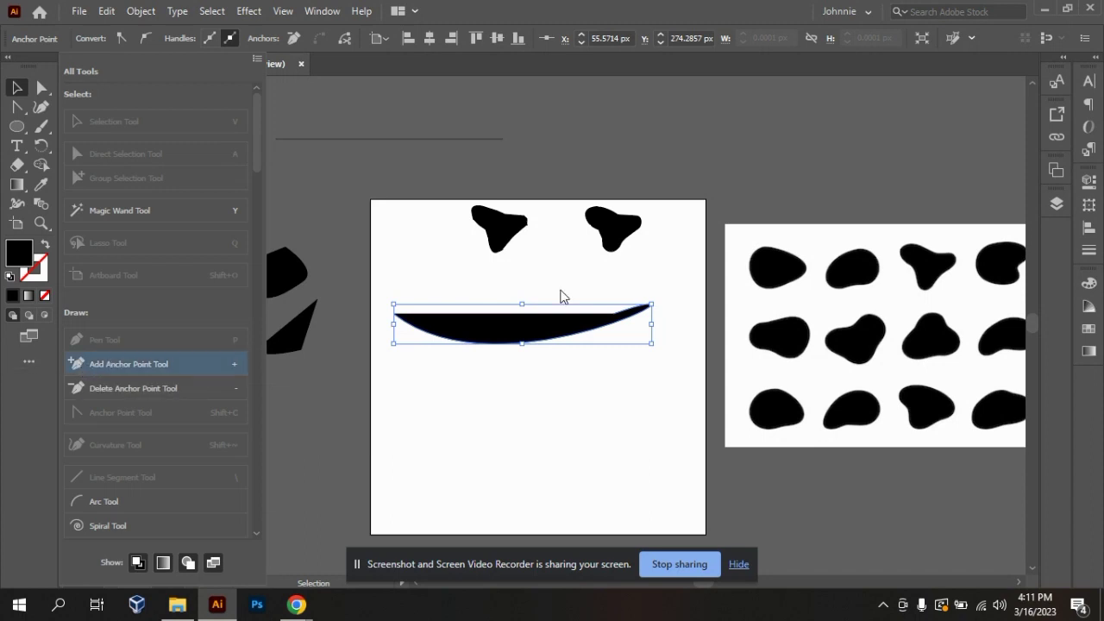
pyautogui.click(131, 394)
pyautogui.click(126, 363)
pyautogui.click(393, 170)
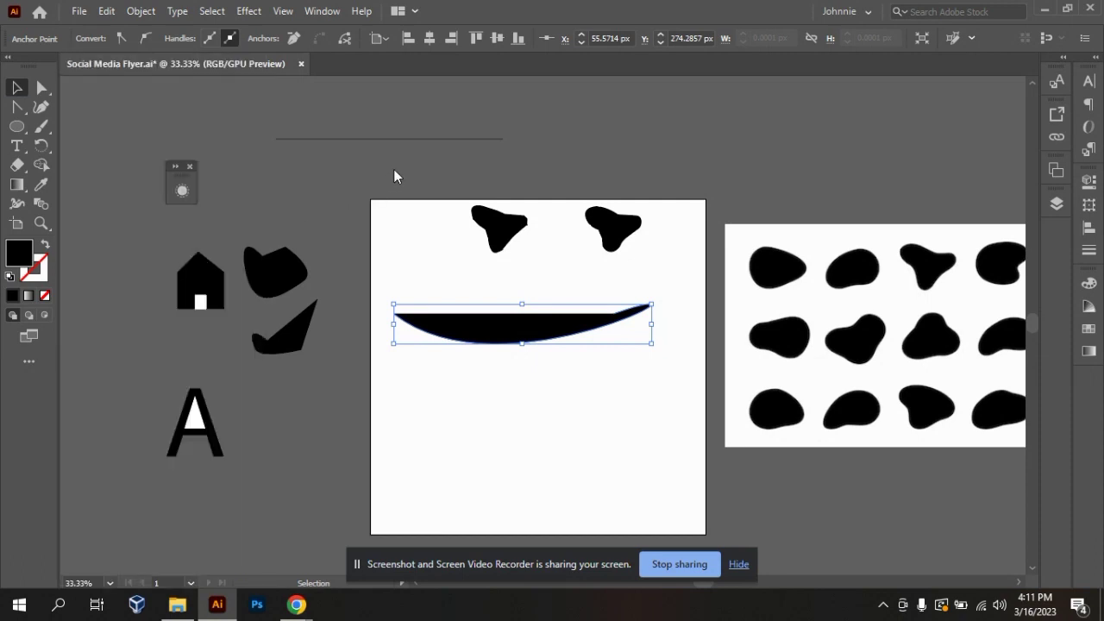
pyautogui.click(31, 361)
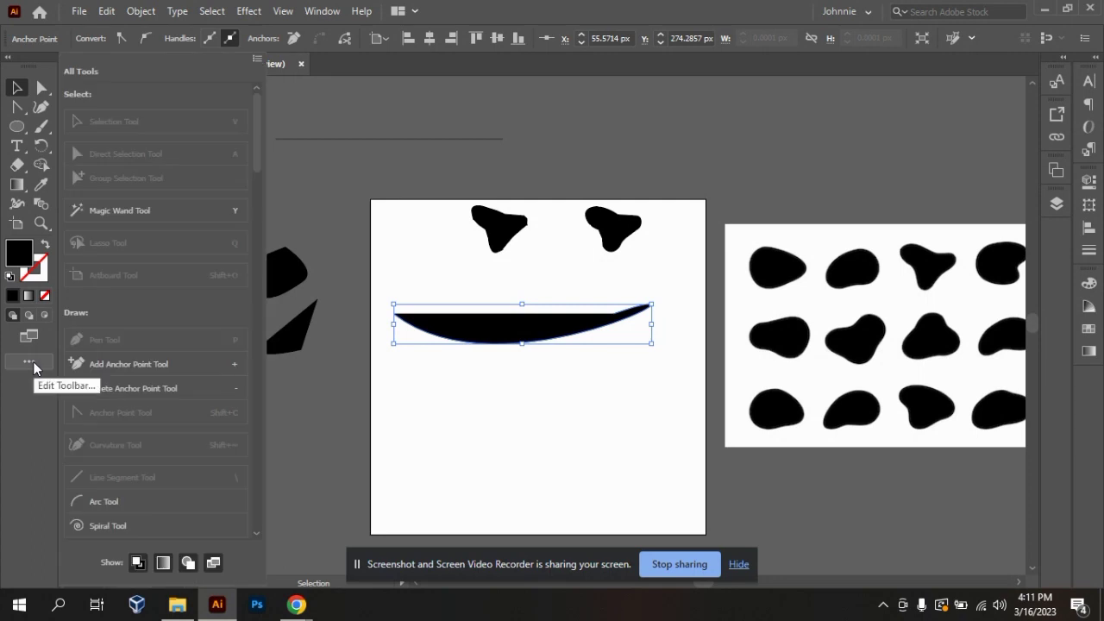
pyautogui.click(119, 364)
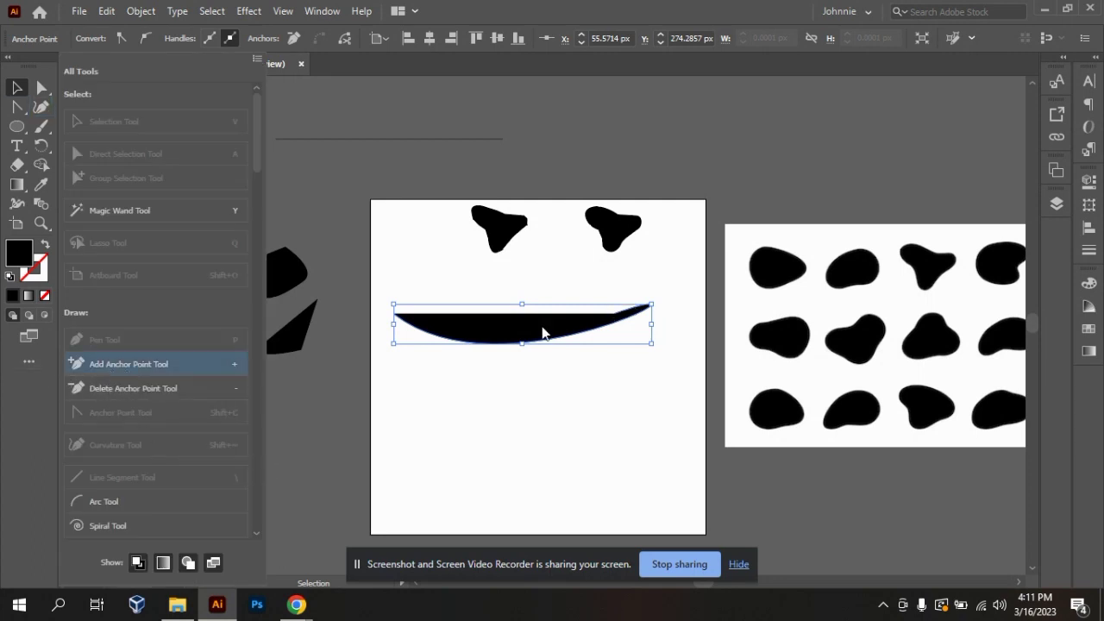
pyautogui.click(379, 302)
pyautogui.click(17, 107)
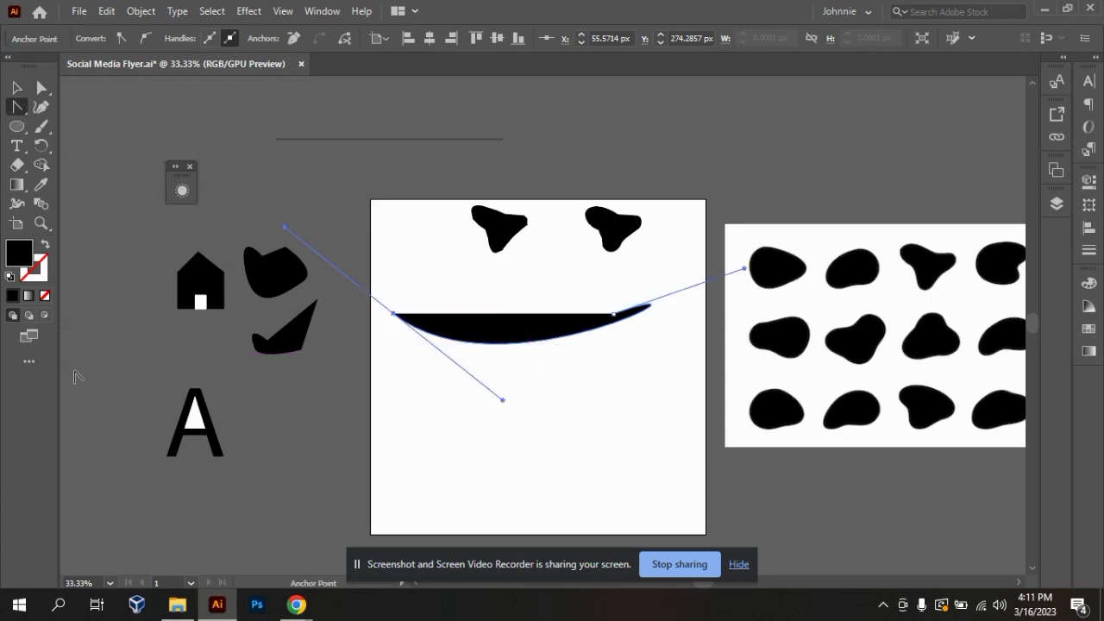
pyautogui.click(26, 363)
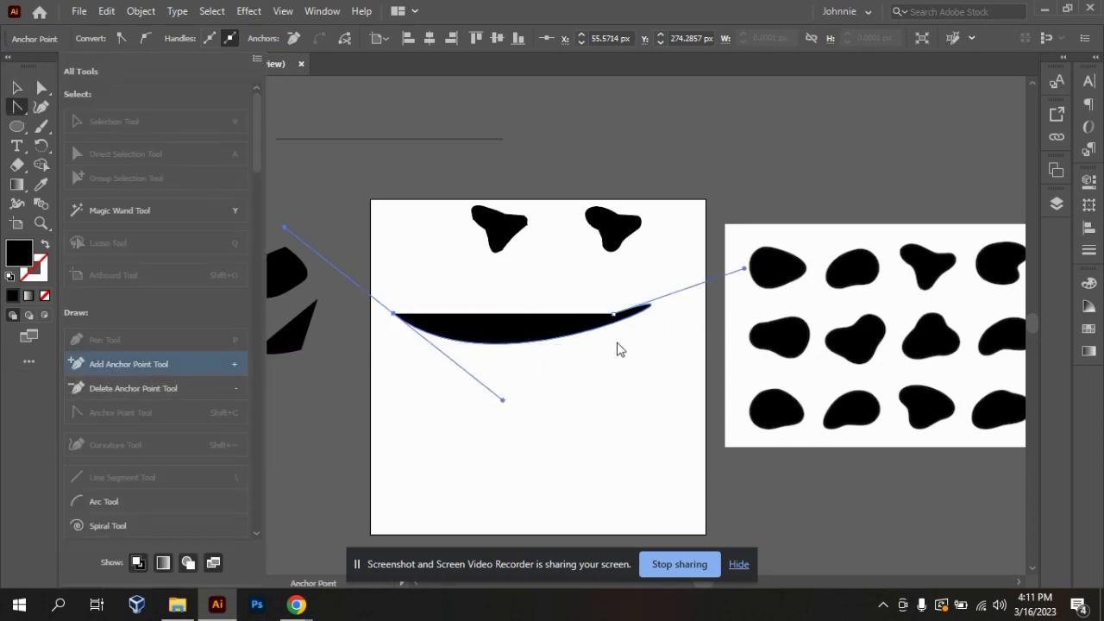
pyautogui.click(503, 350)
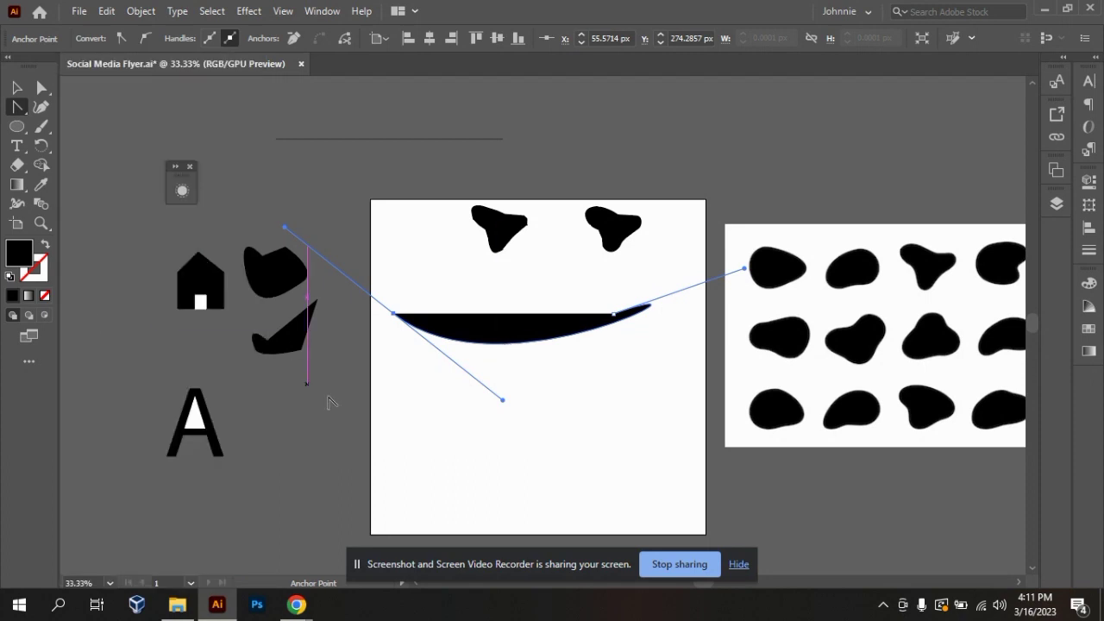
# Step: Deselect the curved shape and view the artboard, surrounding drawings and placed blob image together at 16.67% zoom
pyautogui.click(14, 90)
pyautogui.click(610, 397)
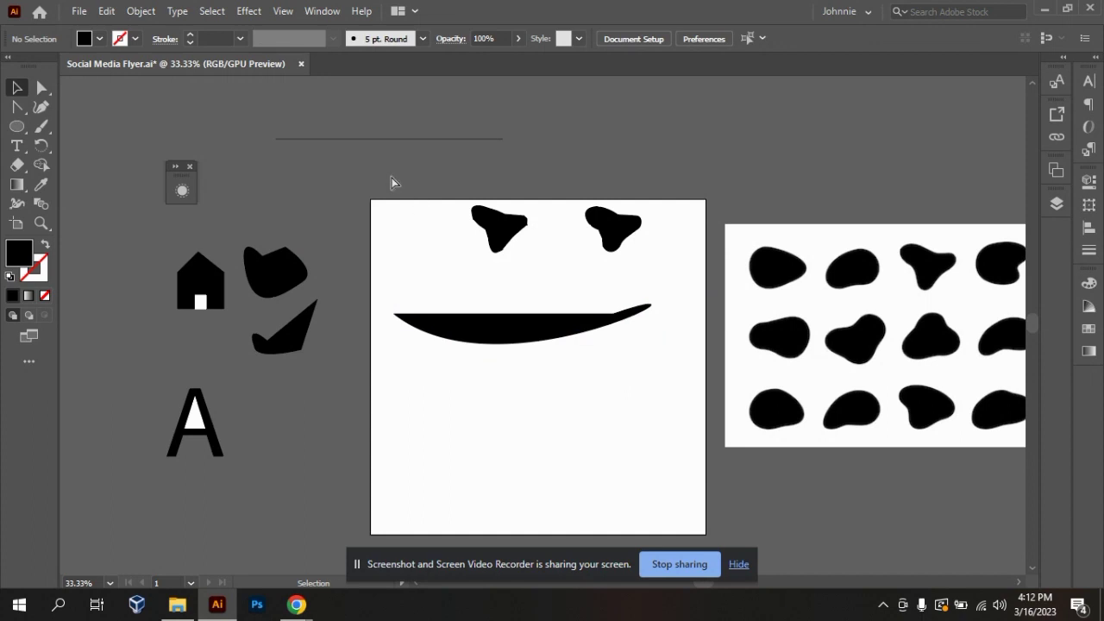
pyautogui.hotkey('ctrl', '-')
pyautogui.hotkey('ctrl', '-')
pyautogui.hotkey('ctrl', '+')
pyautogui.hotkey('ctrl', '-')
pyautogui.hotkey('ctrl', '-')
pyautogui.hotkey('ctrl', '+')
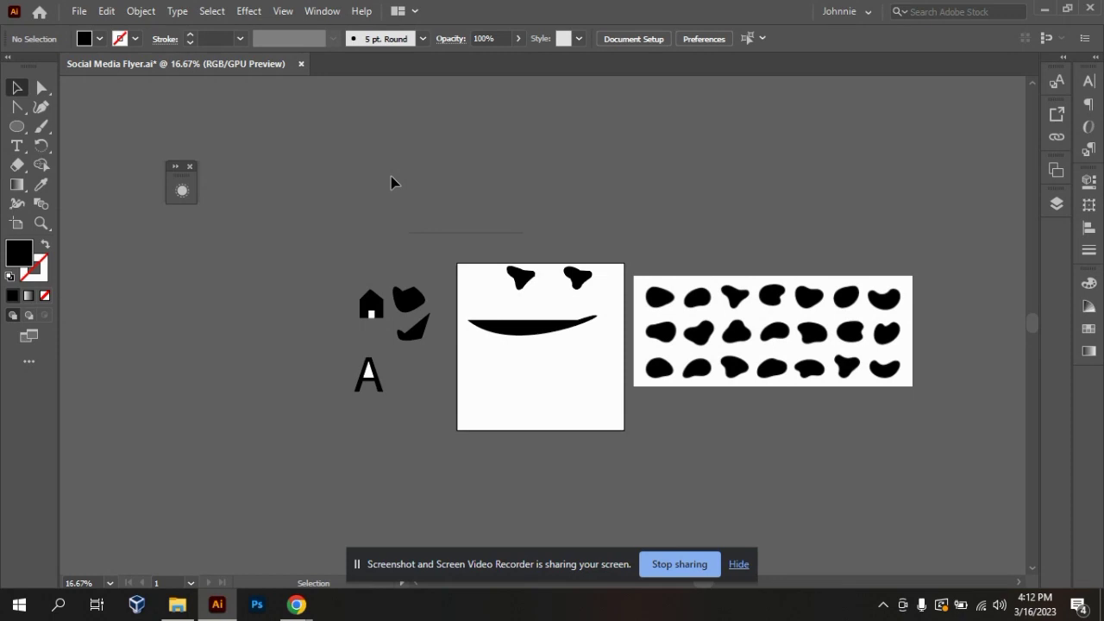
pyautogui.click(682, 570)
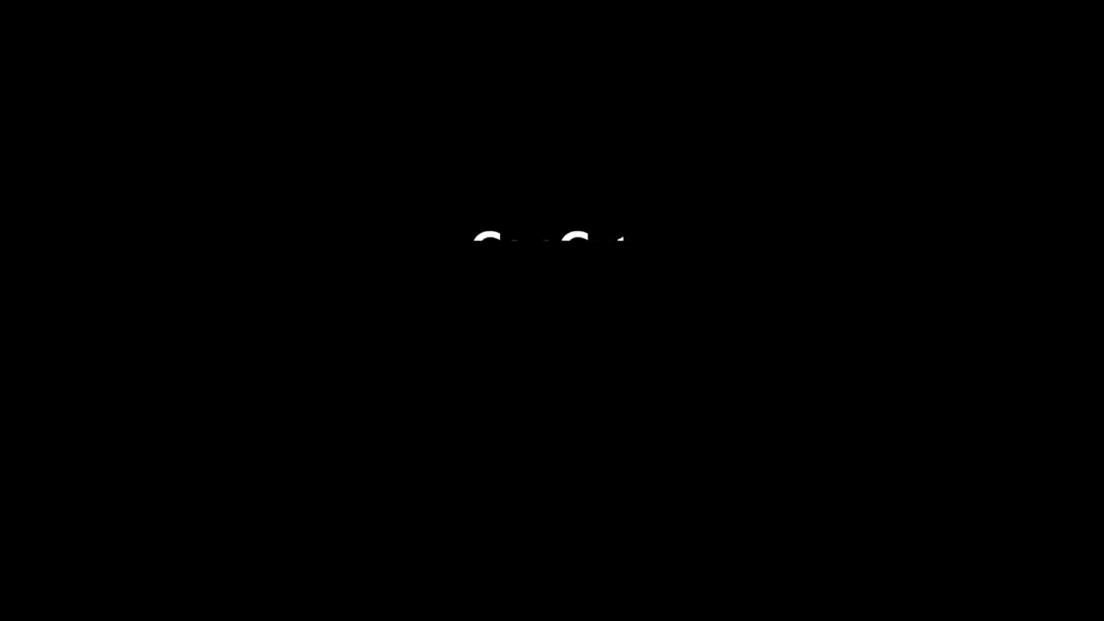